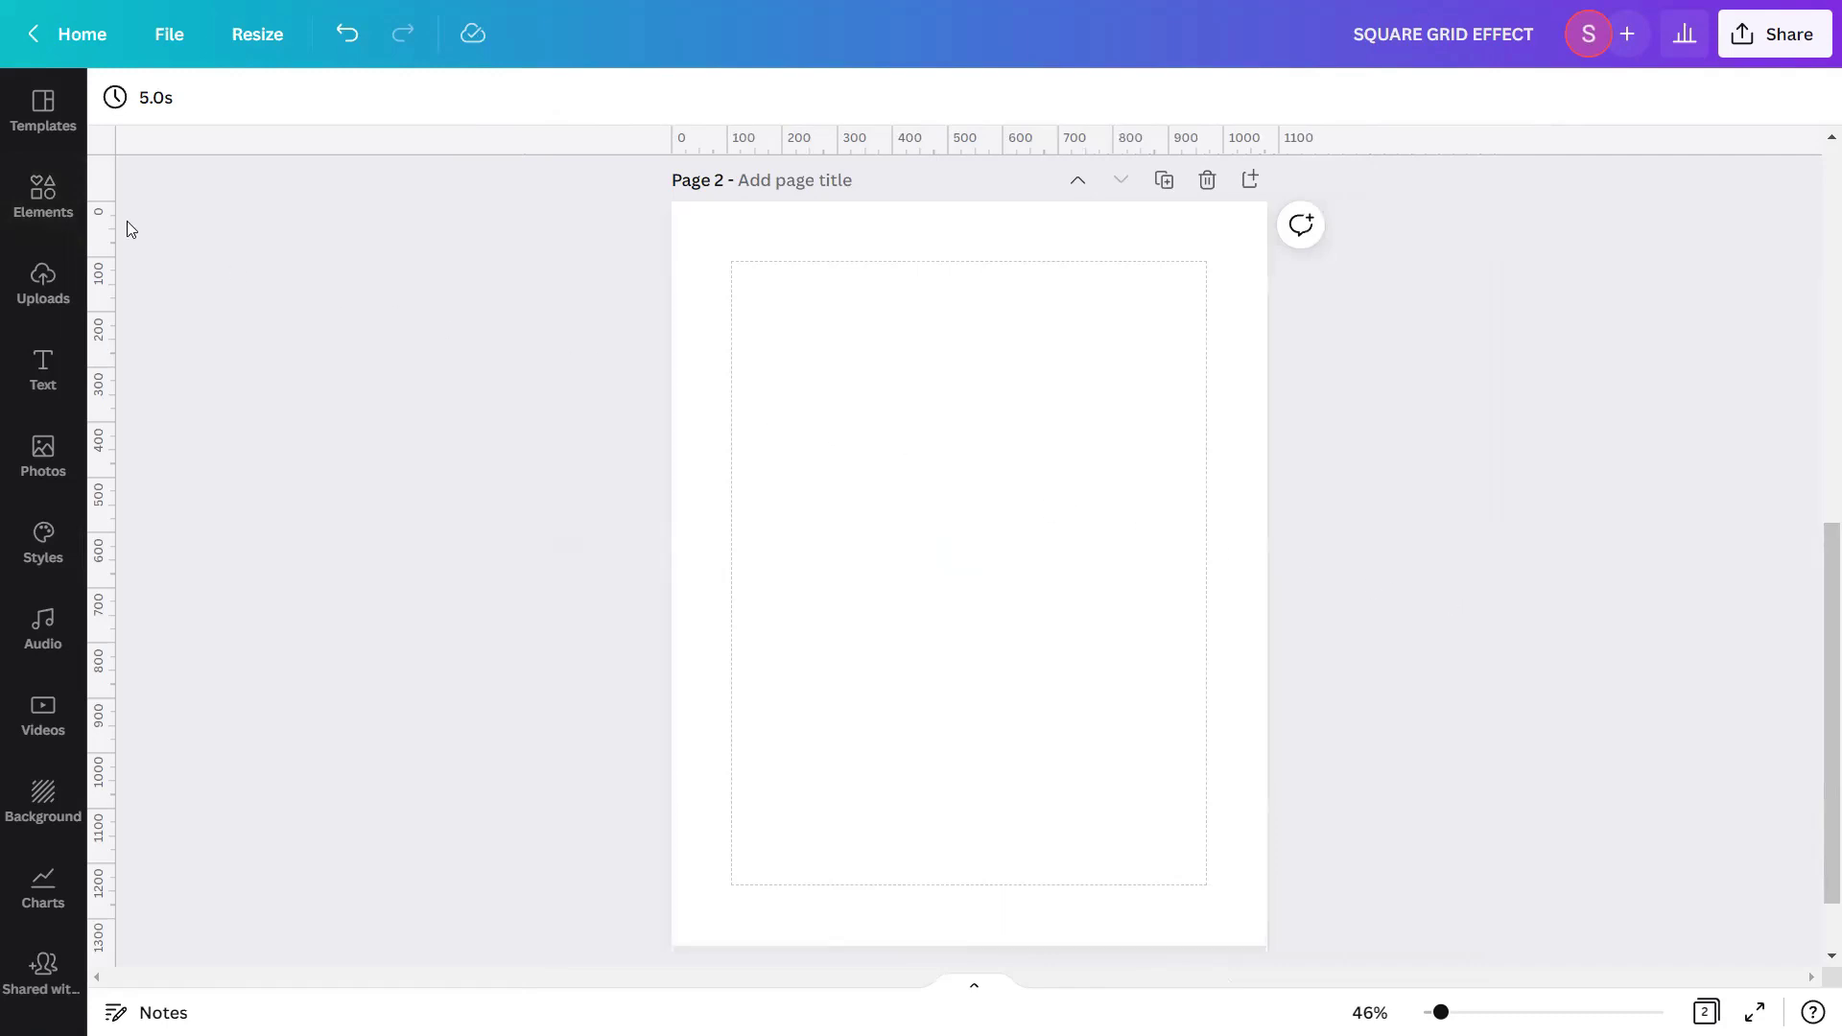
Search Elements for 'GRID' and add the first single-cell grid frame to Page 2
left_click(43, 197)
left_click(234, 111)
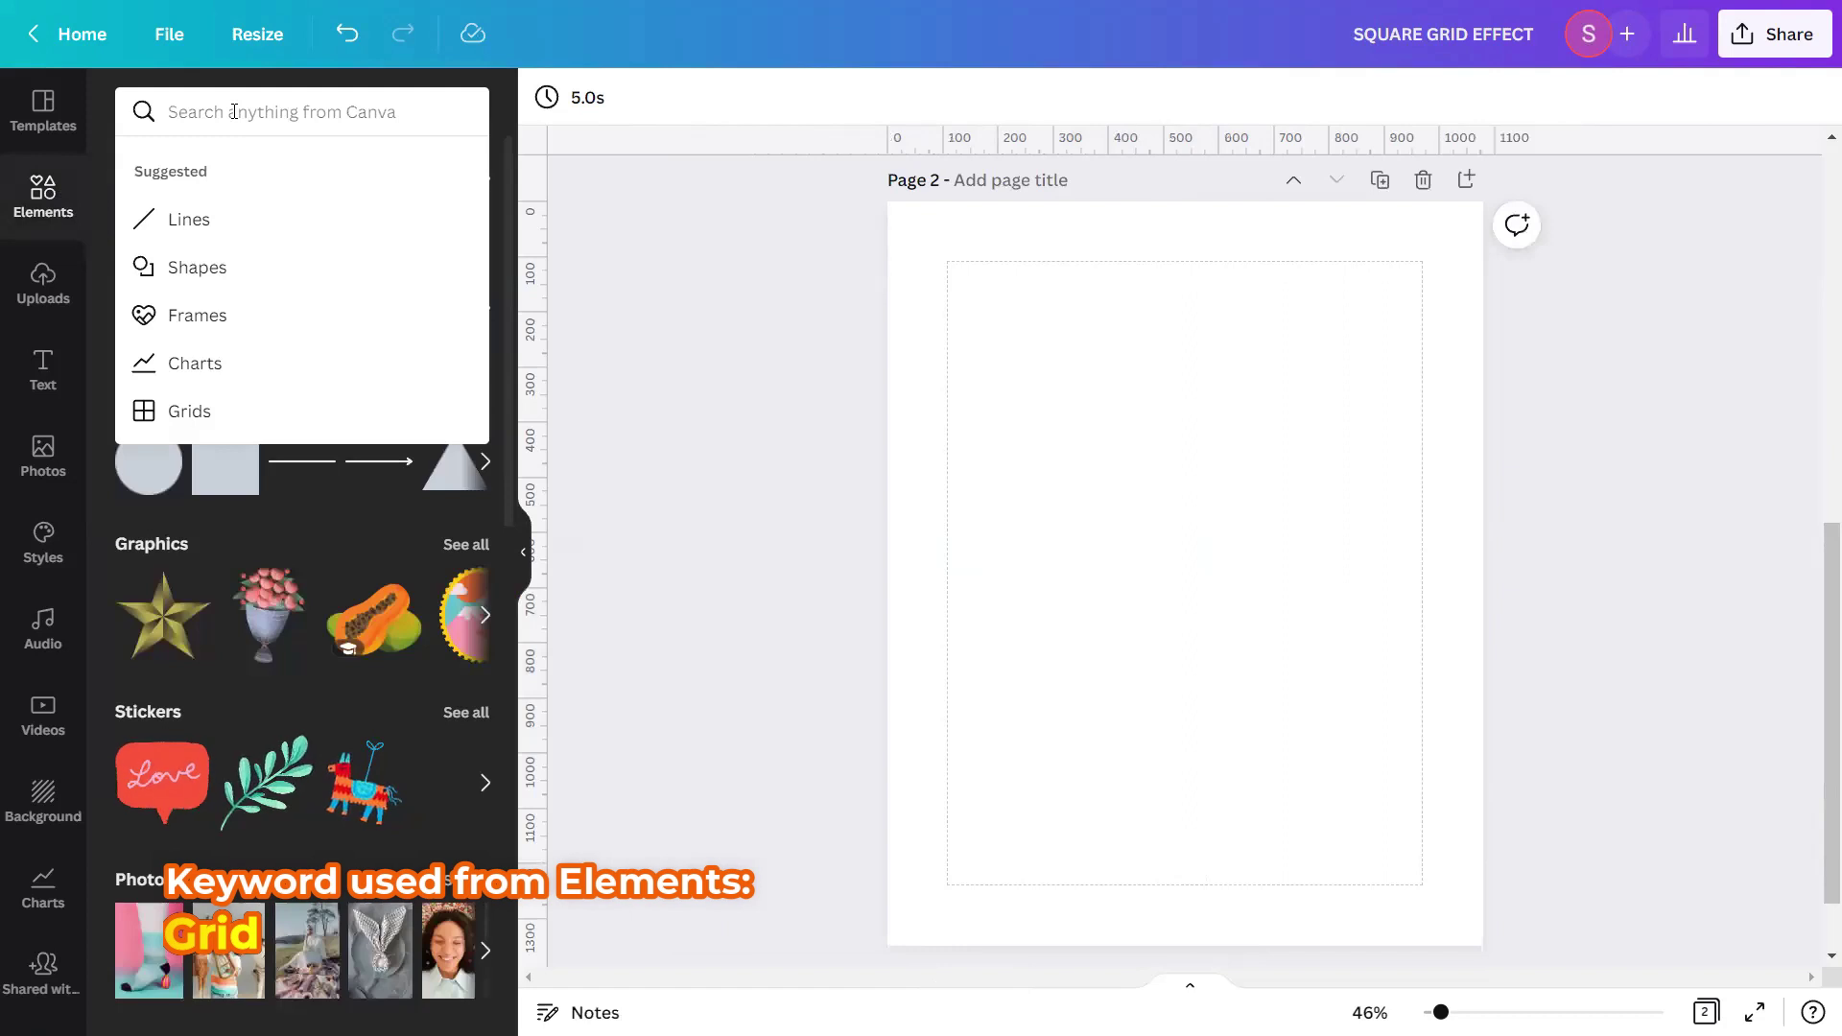
type("GRID")
key("Return")
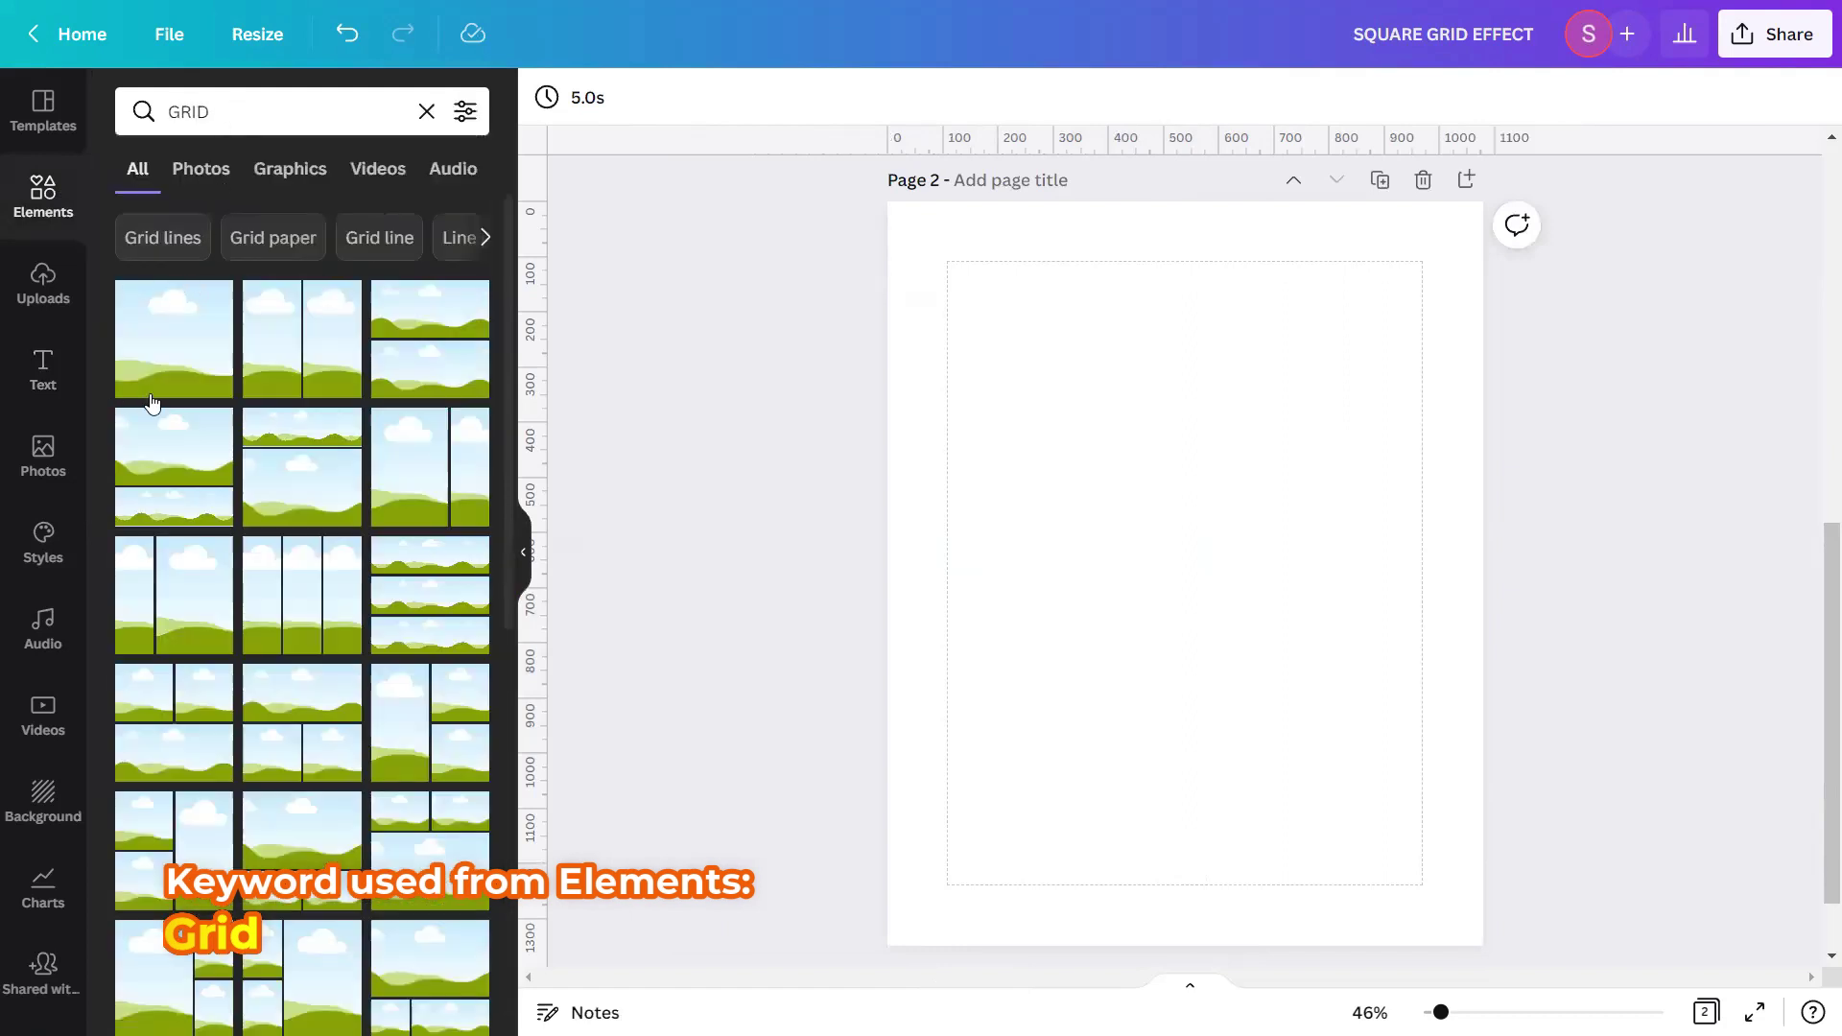
left_click(188, 361)
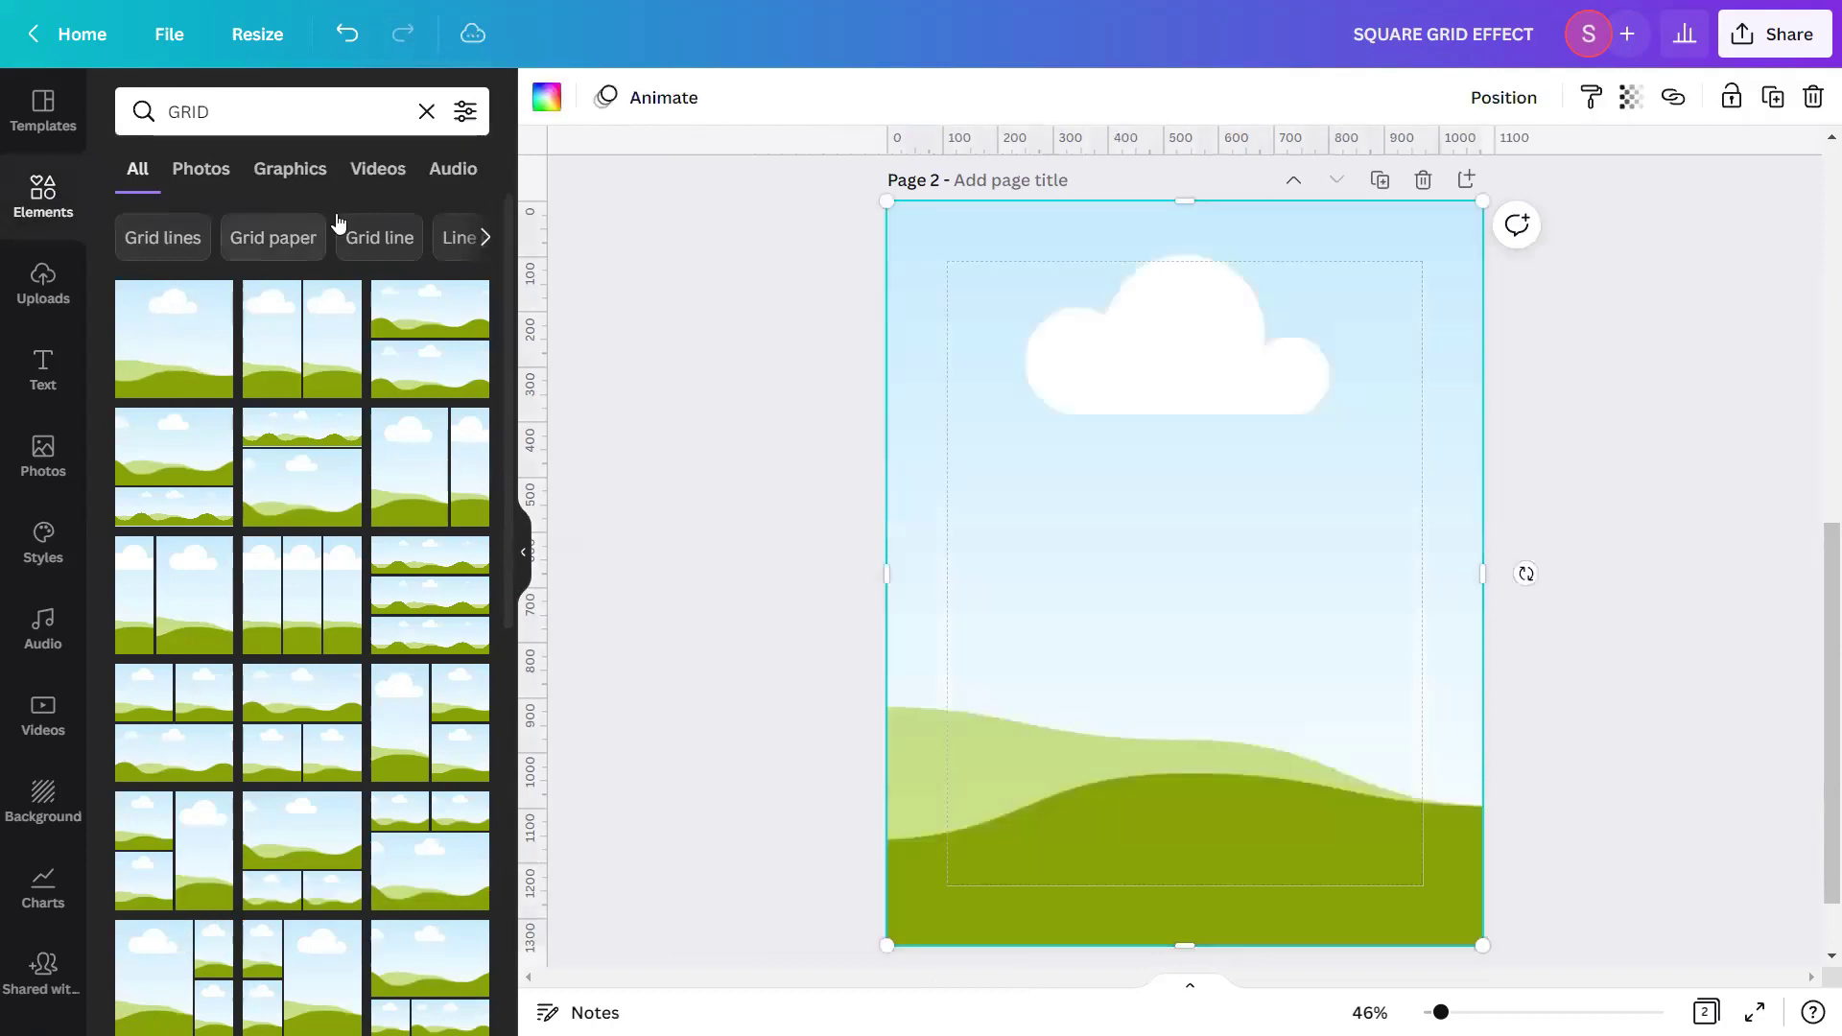
left_click(427, 112)
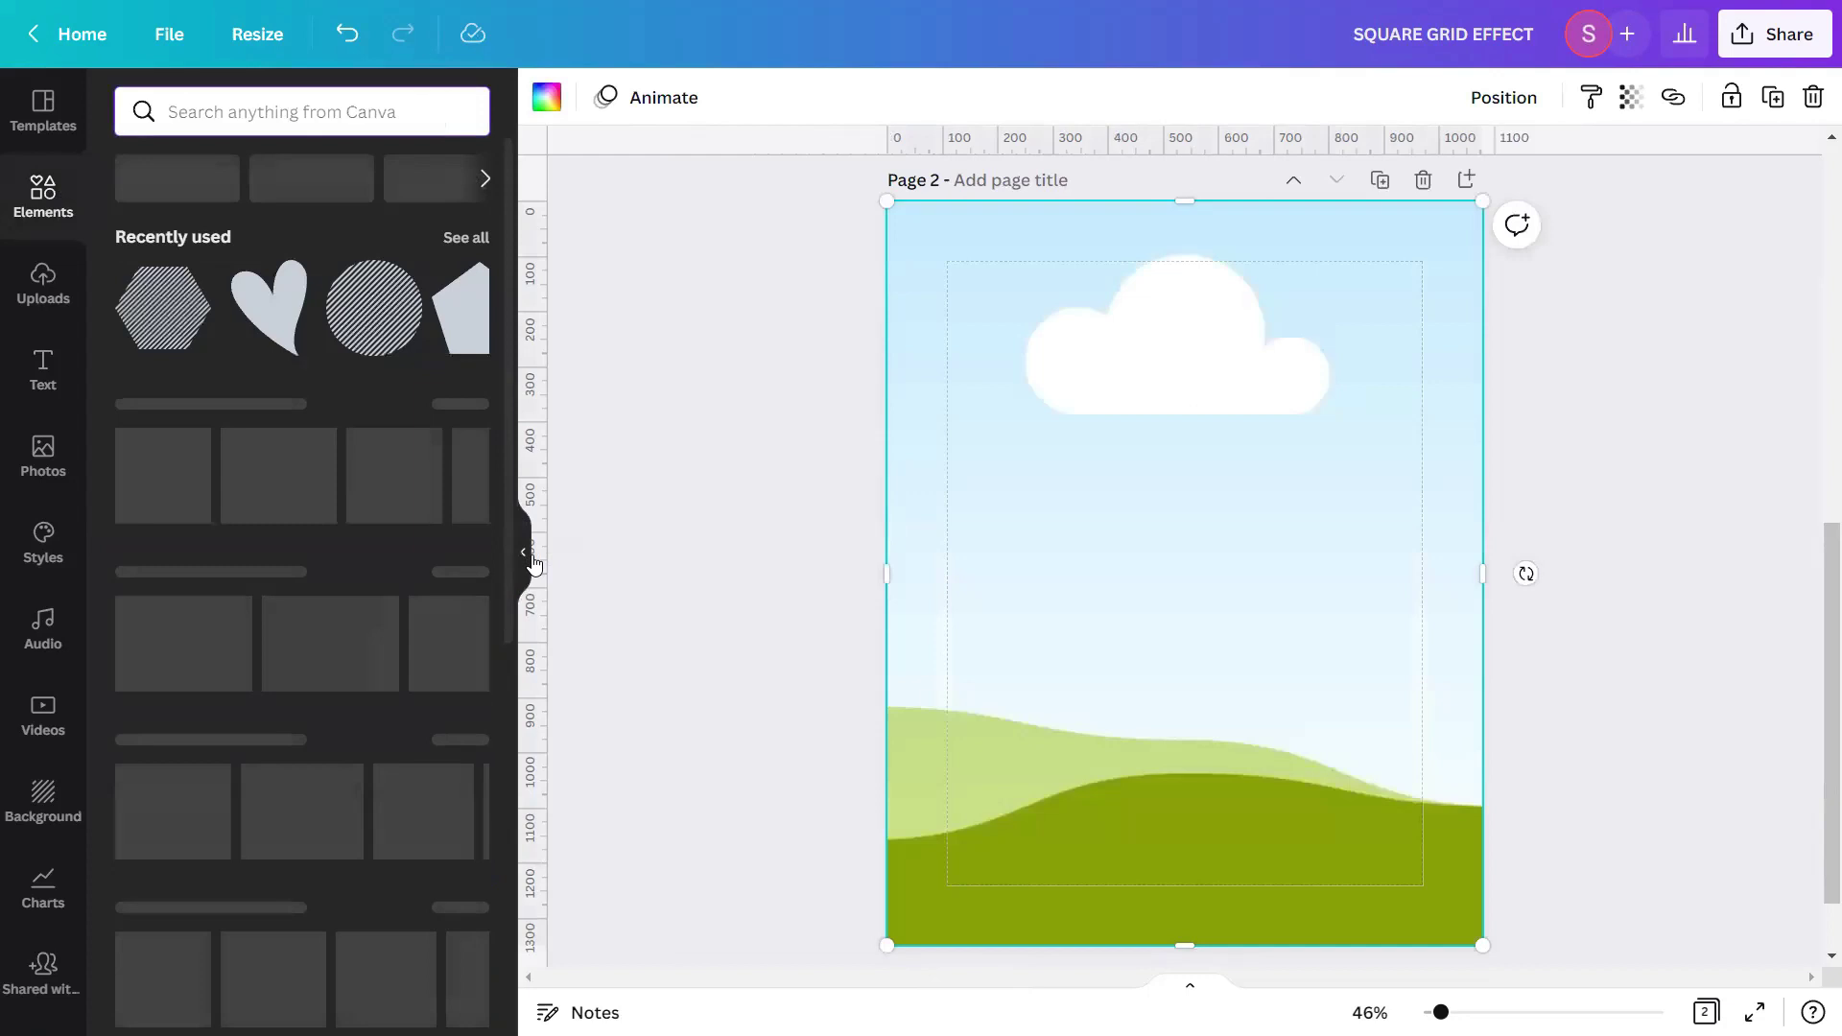
left_click(525, 553)
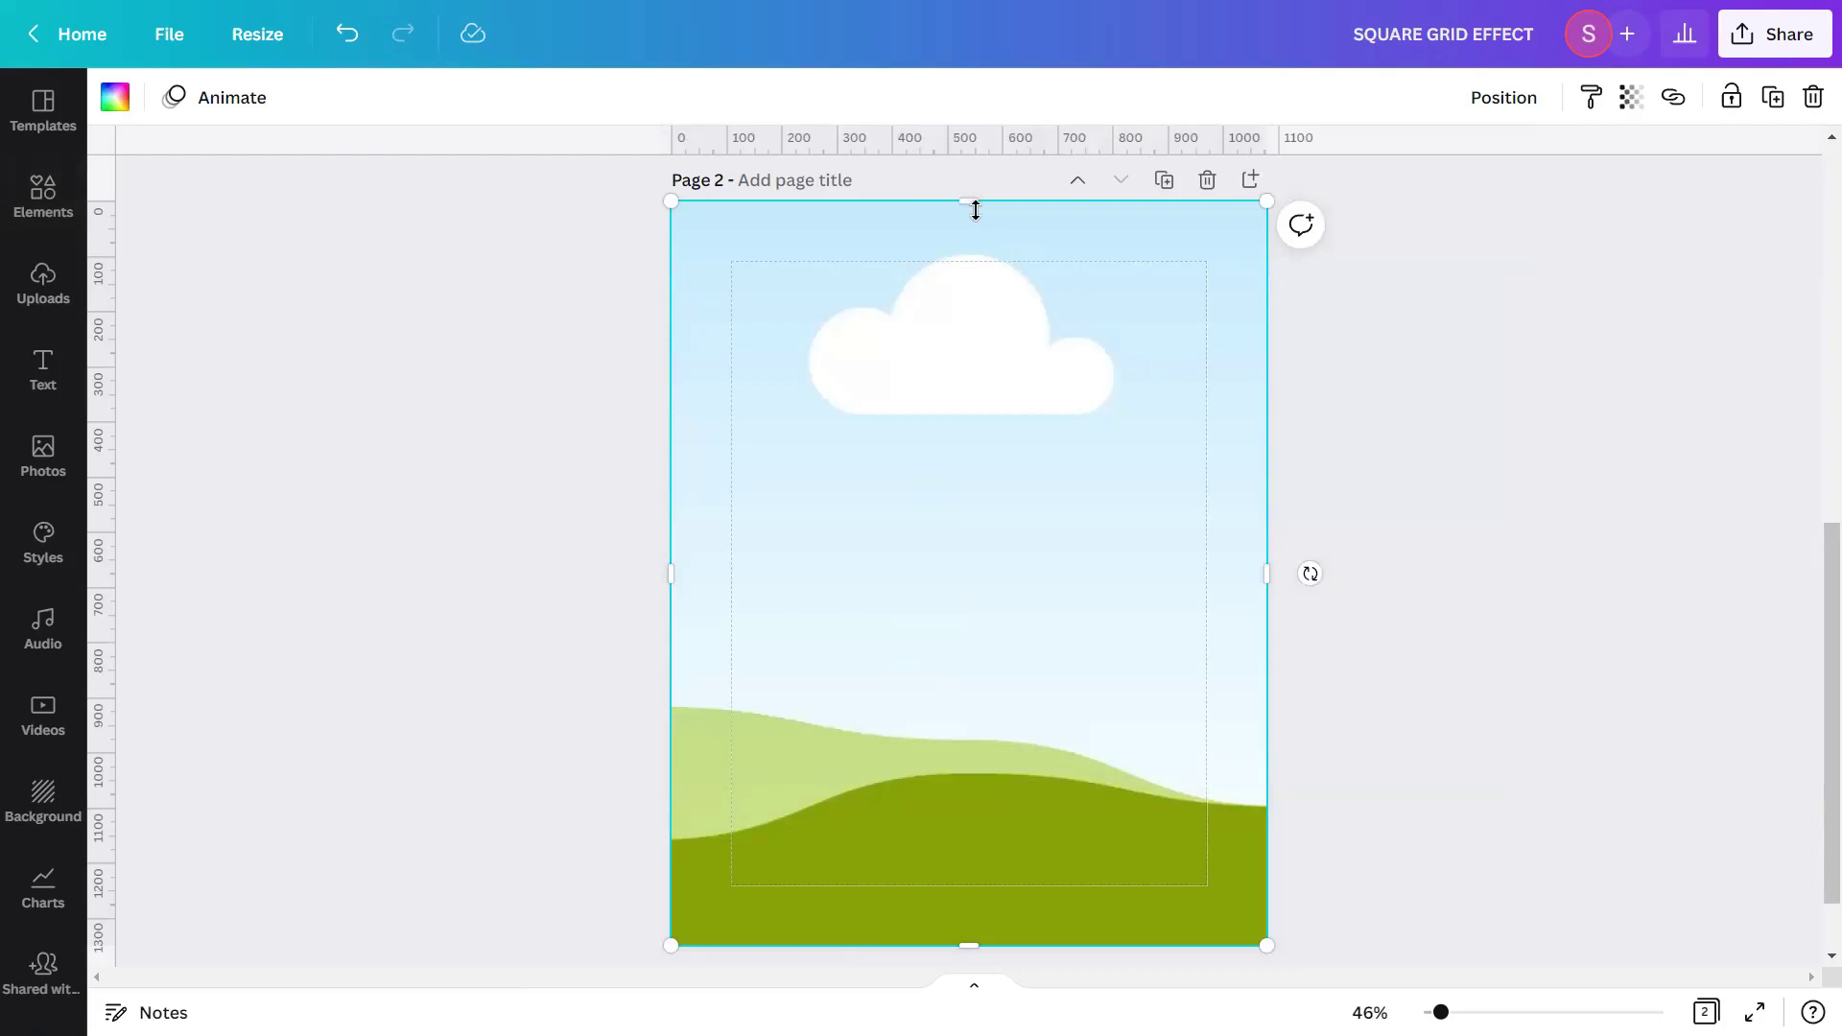
Drag the grid frame's top edge down until it becomes a vertically centred square
left_click_drag(970, 213, 970, 279)
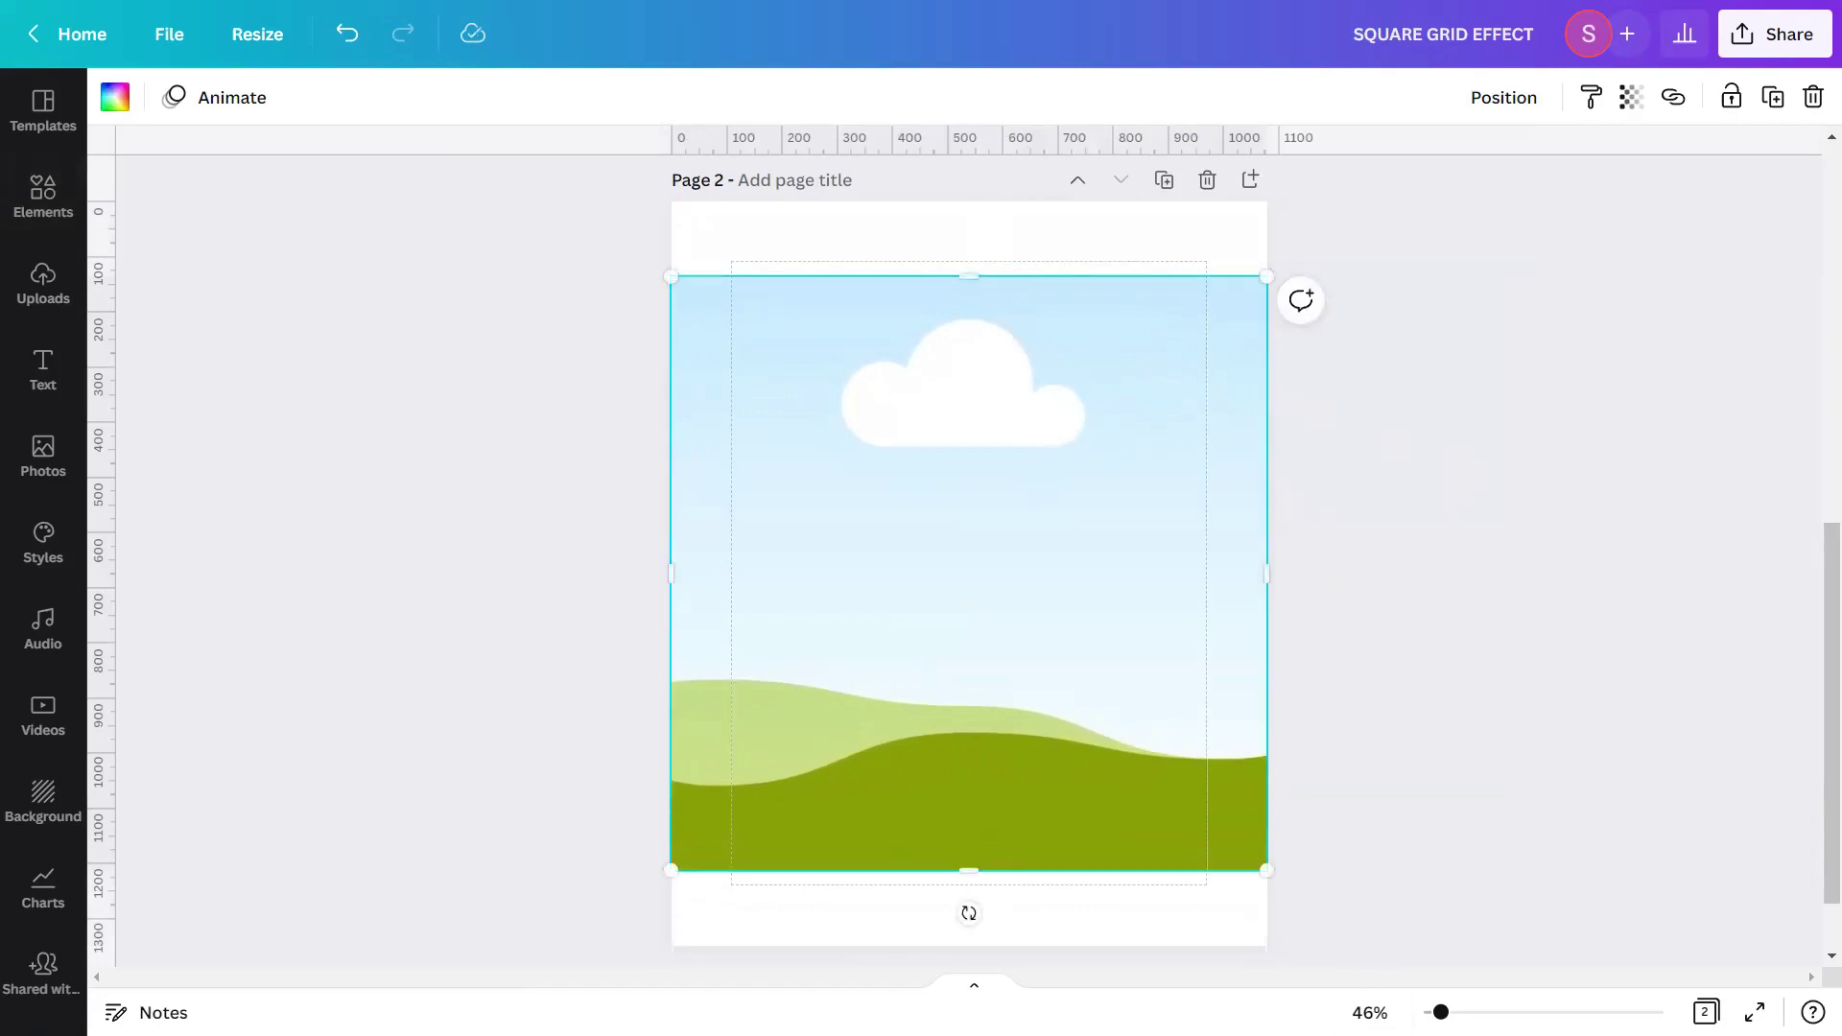
scroll(1545, 612, "up", 8)
scroll(951, 683, "up", 5)
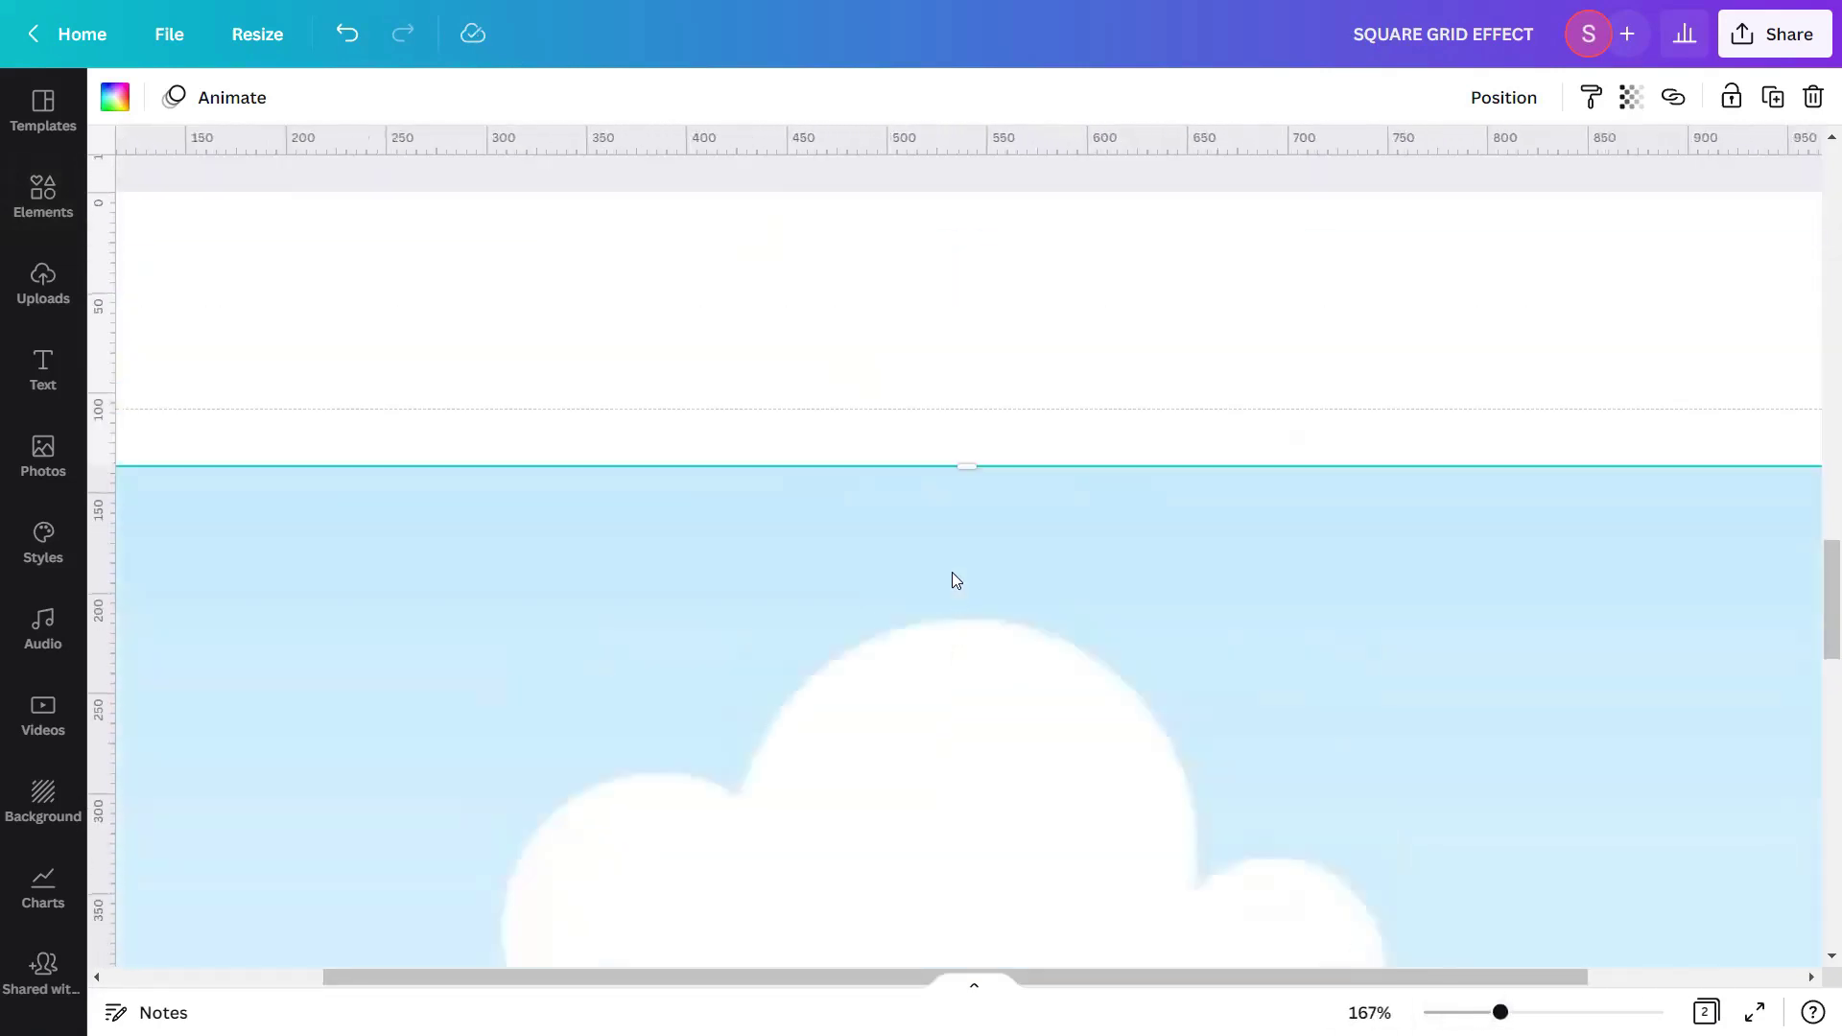
mouse_move(968, 470)
left_mouse_down()
mouse_move(968, 490)
mouse_move(966, 467)
left_mouse_up()
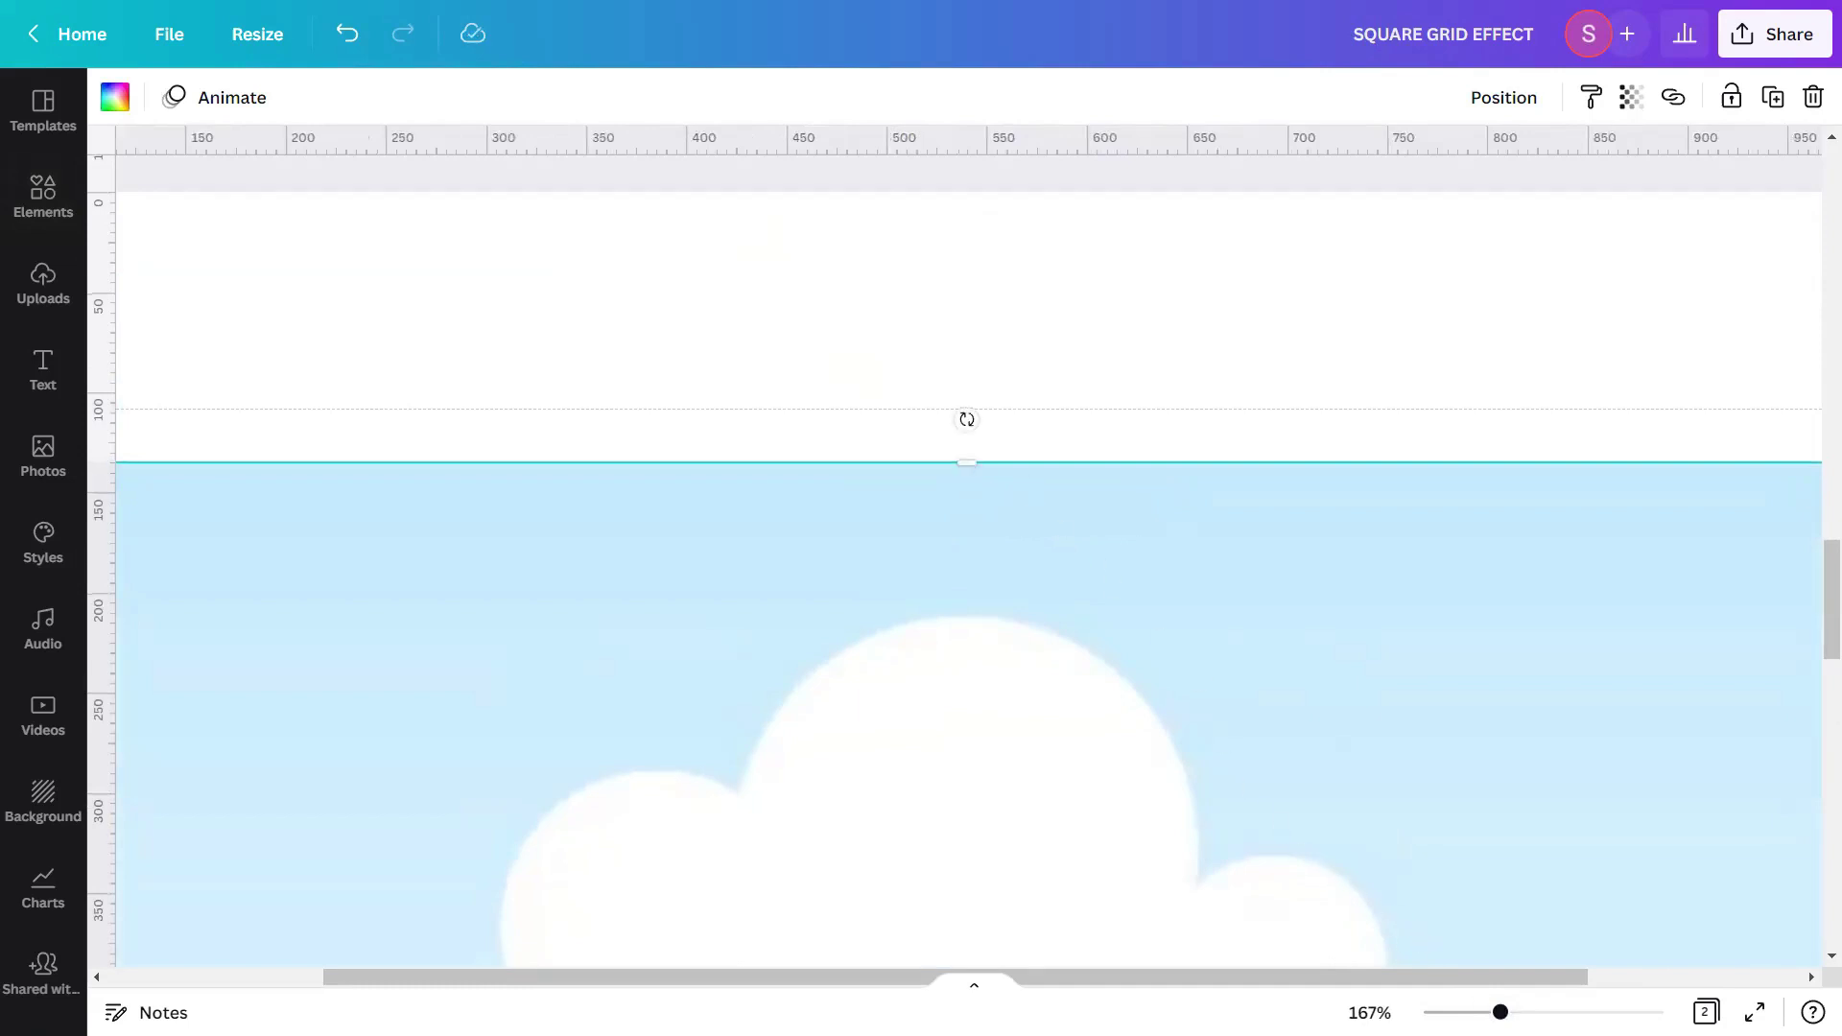
scroll(1007, 630, "down", 2)
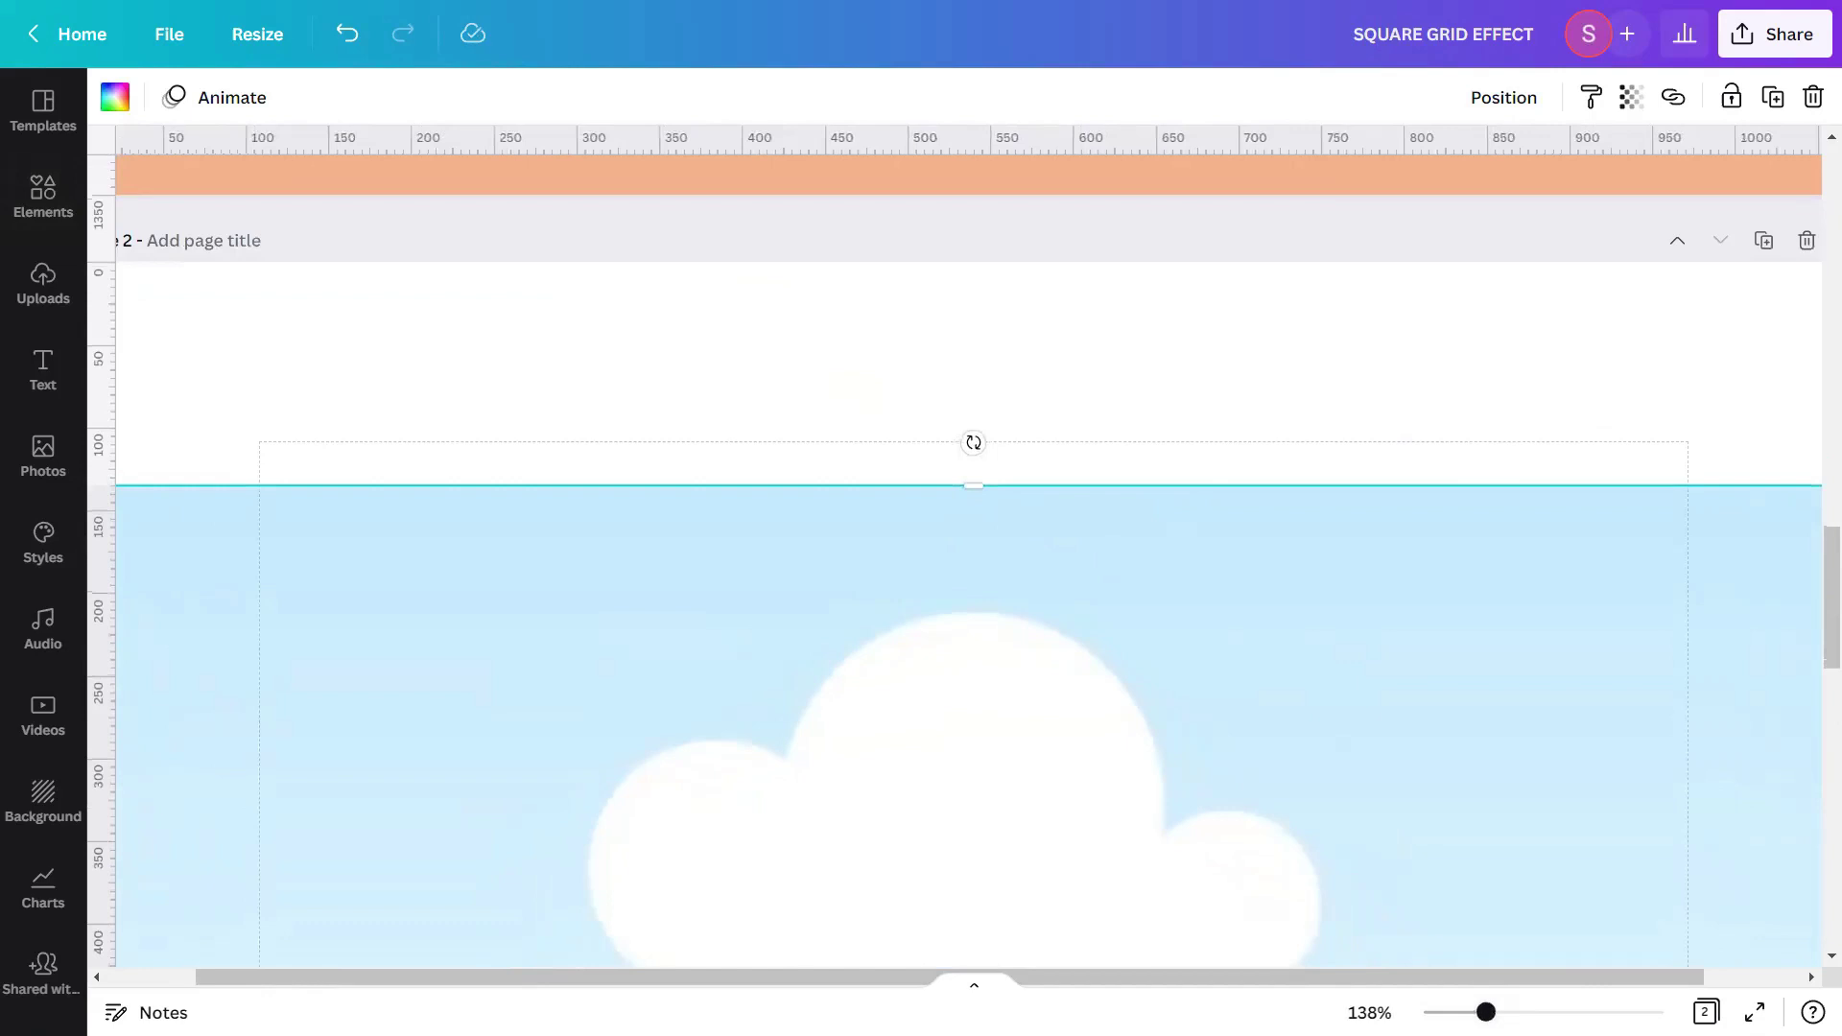
scroll(1006, 630, "down", 5)
scroll(1816, 605, "down", 2)
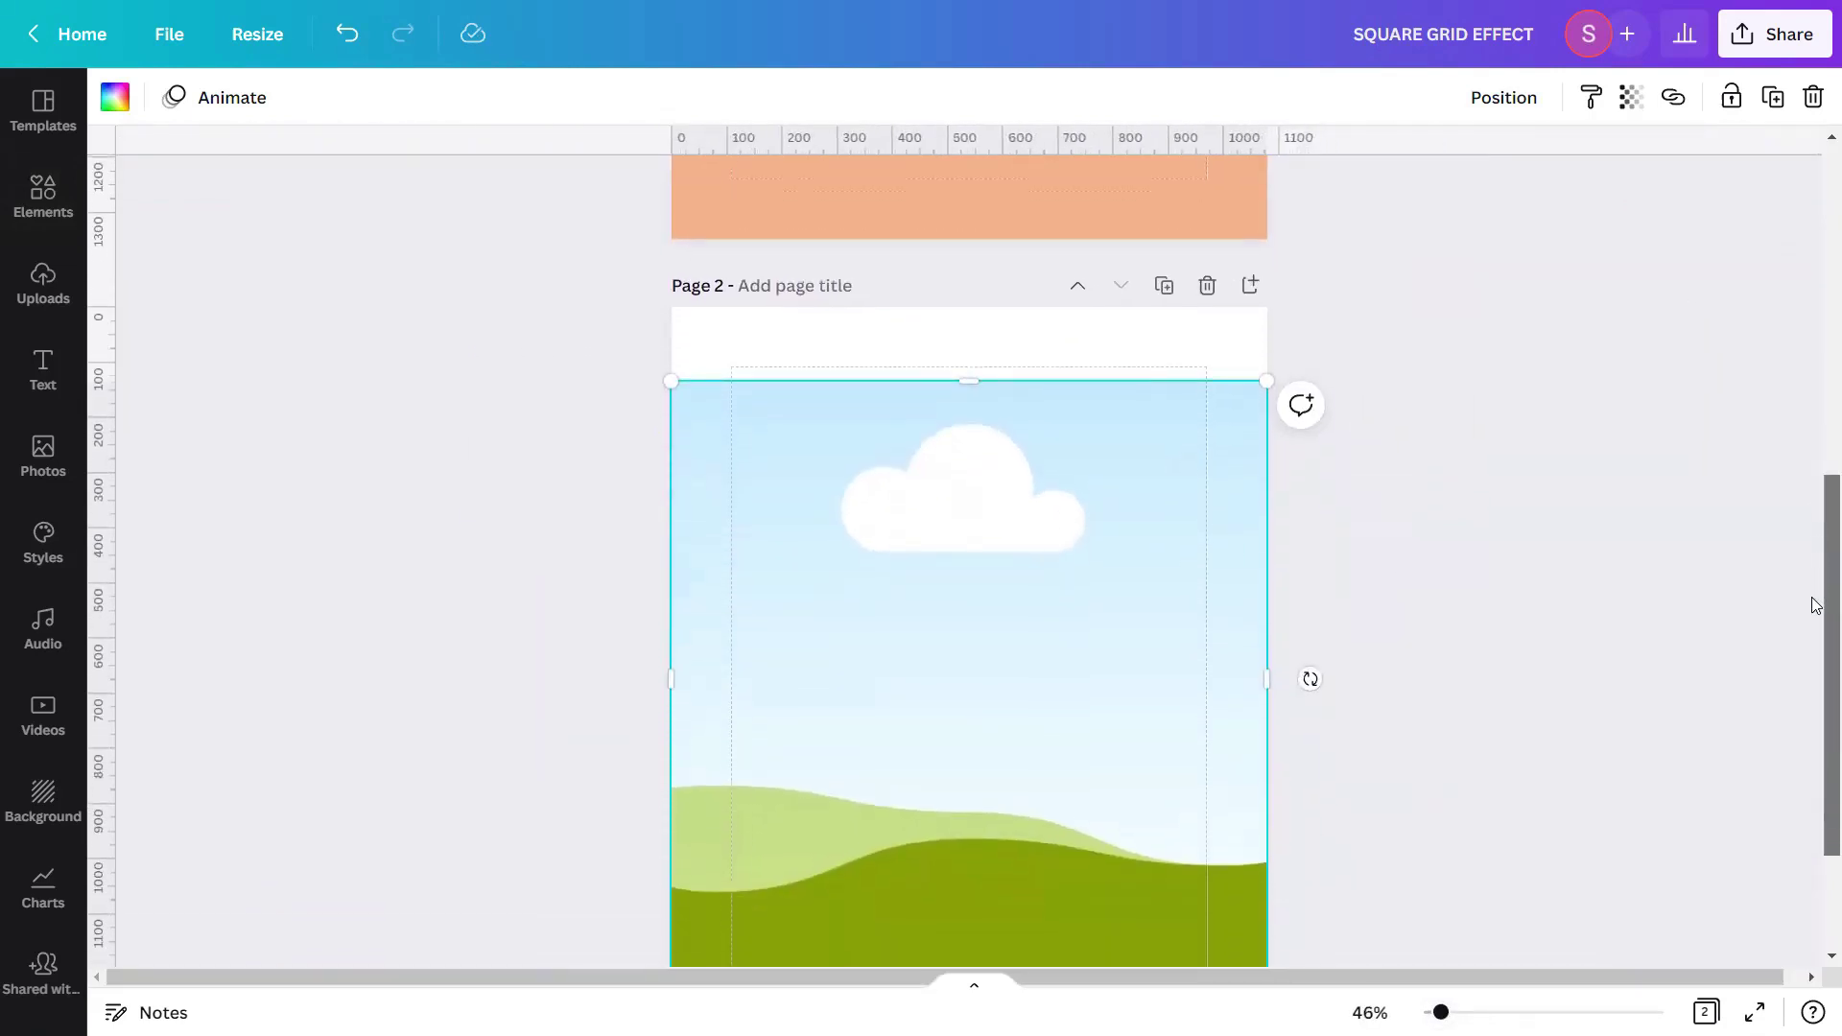
scroll(1816, 614, "down", 2)
Review the grid's Position options without changing anything, then deselect it
left_click(1813, 641)
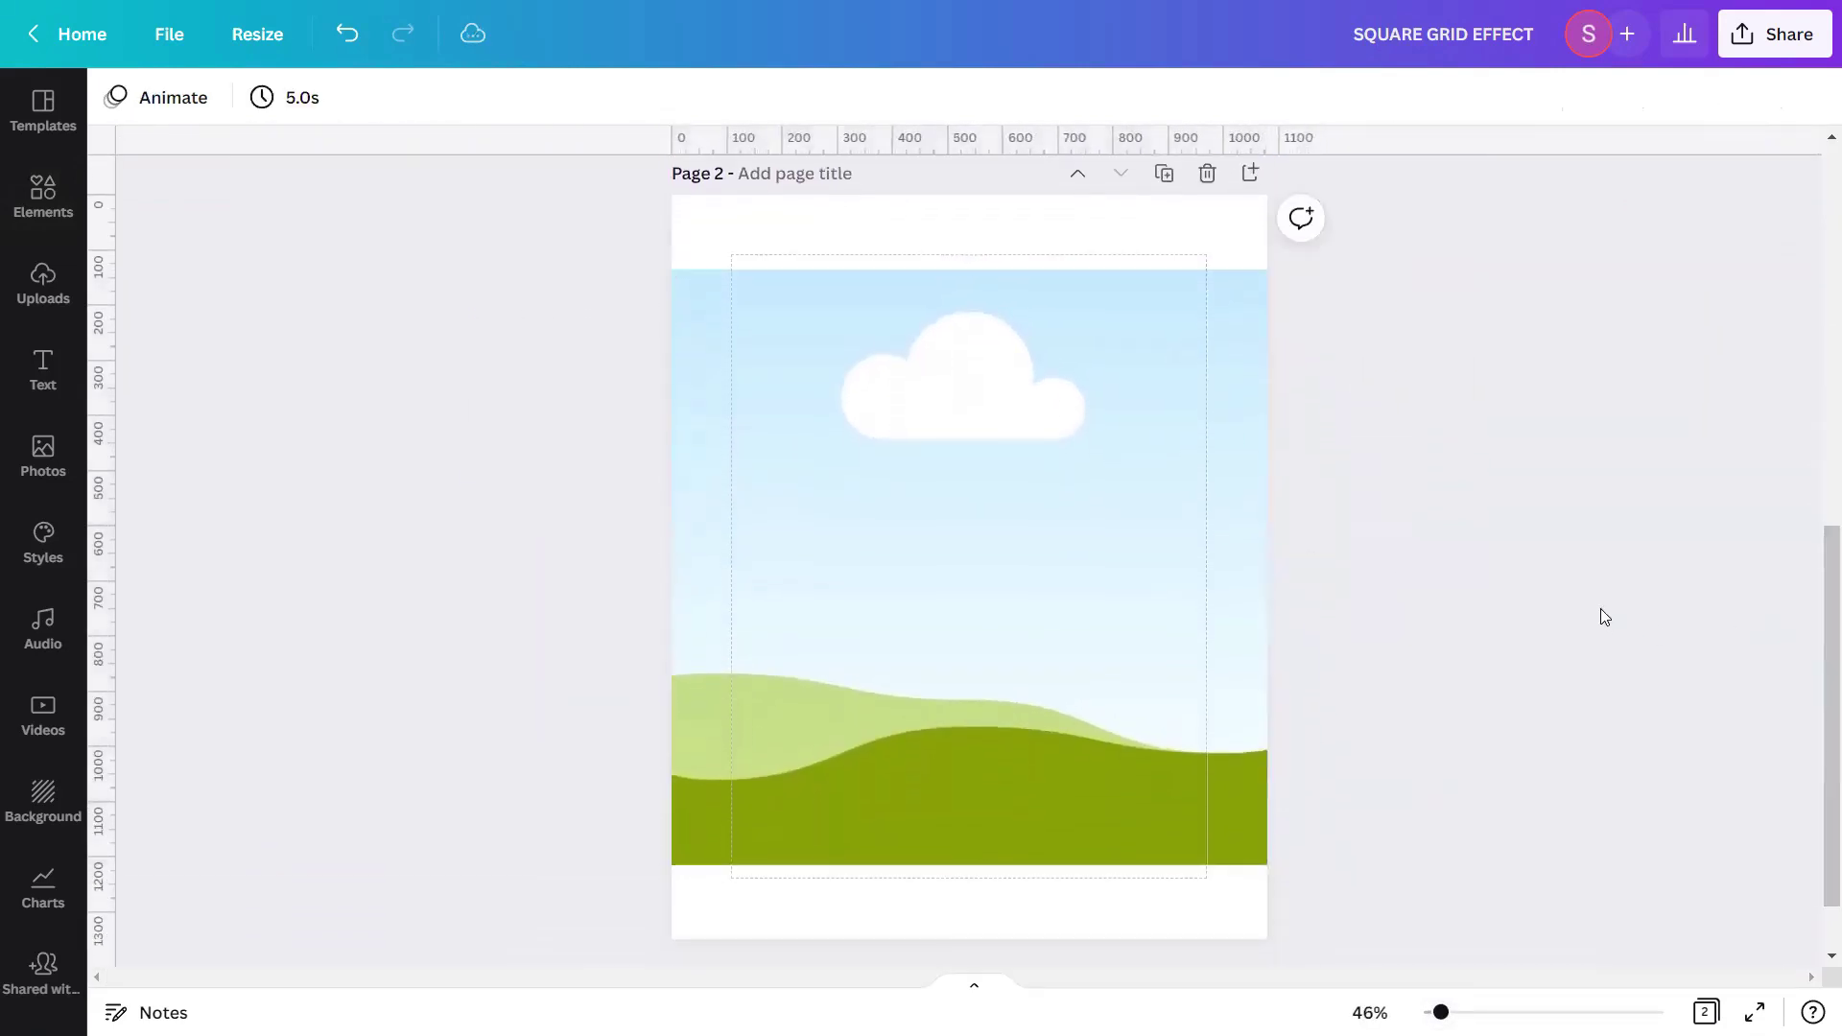
left_click(1148, 546)
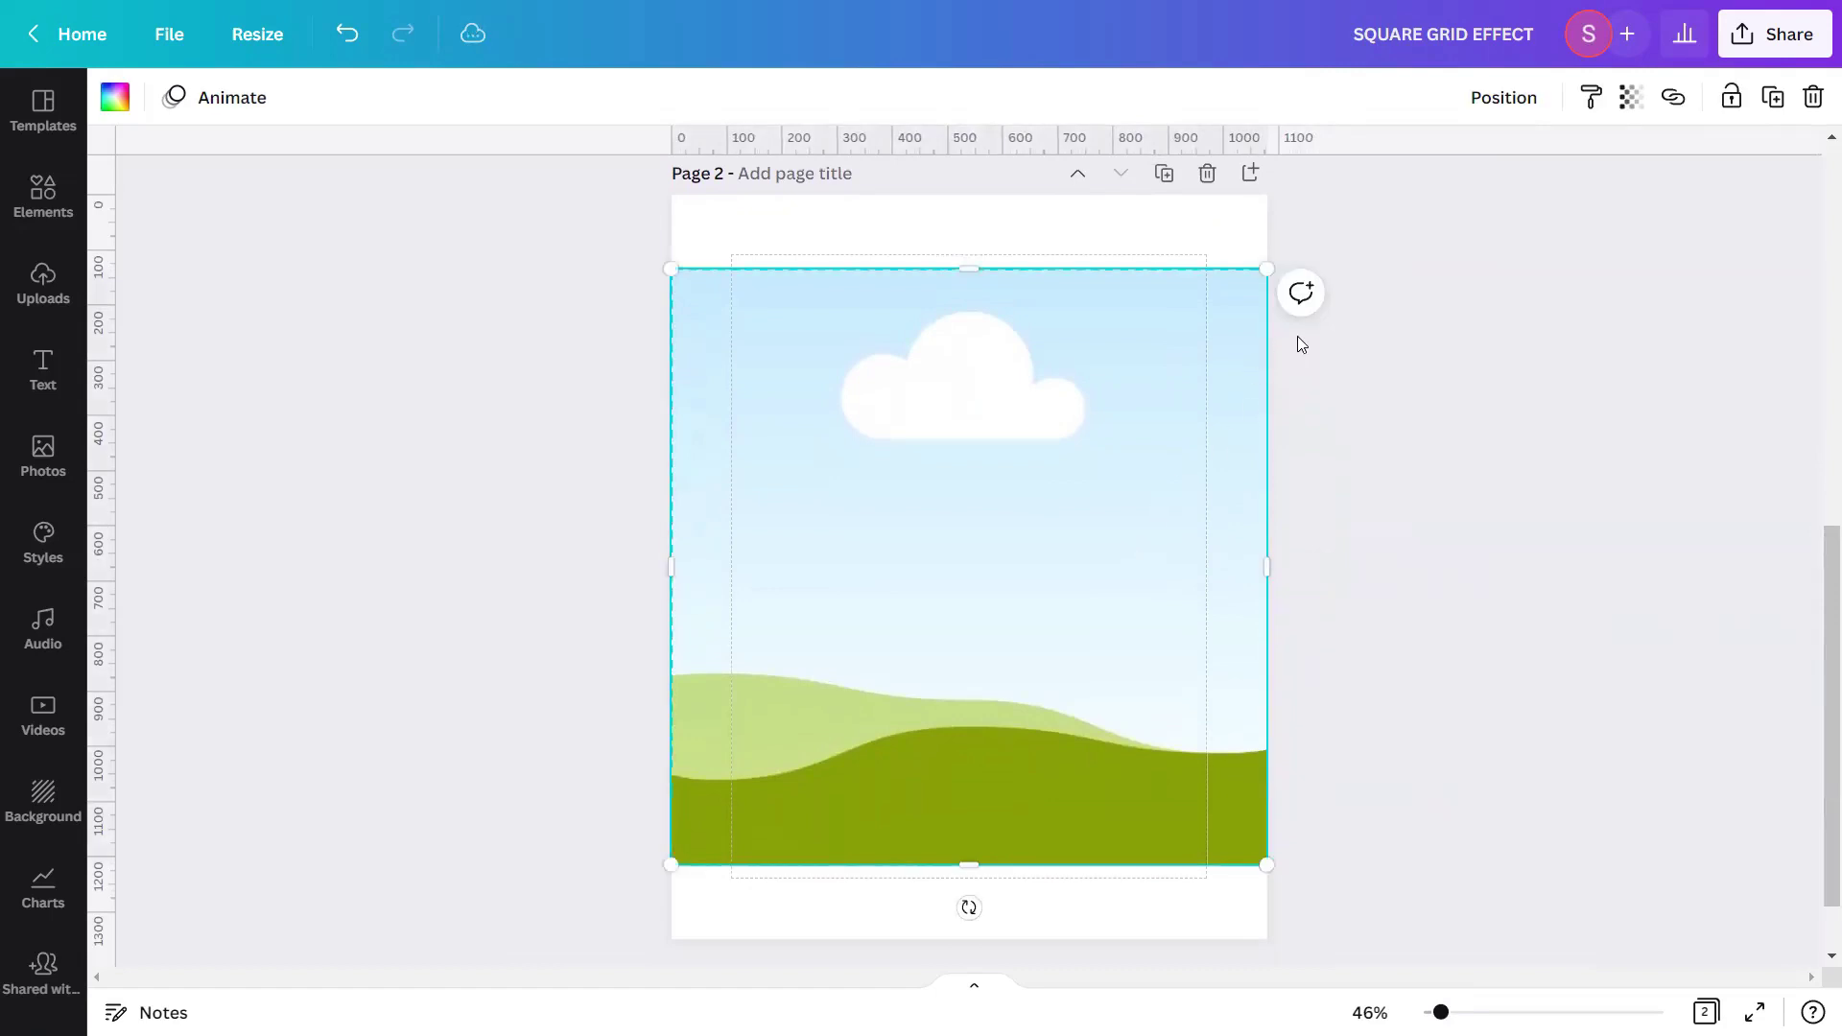
left_click(1506, 107)
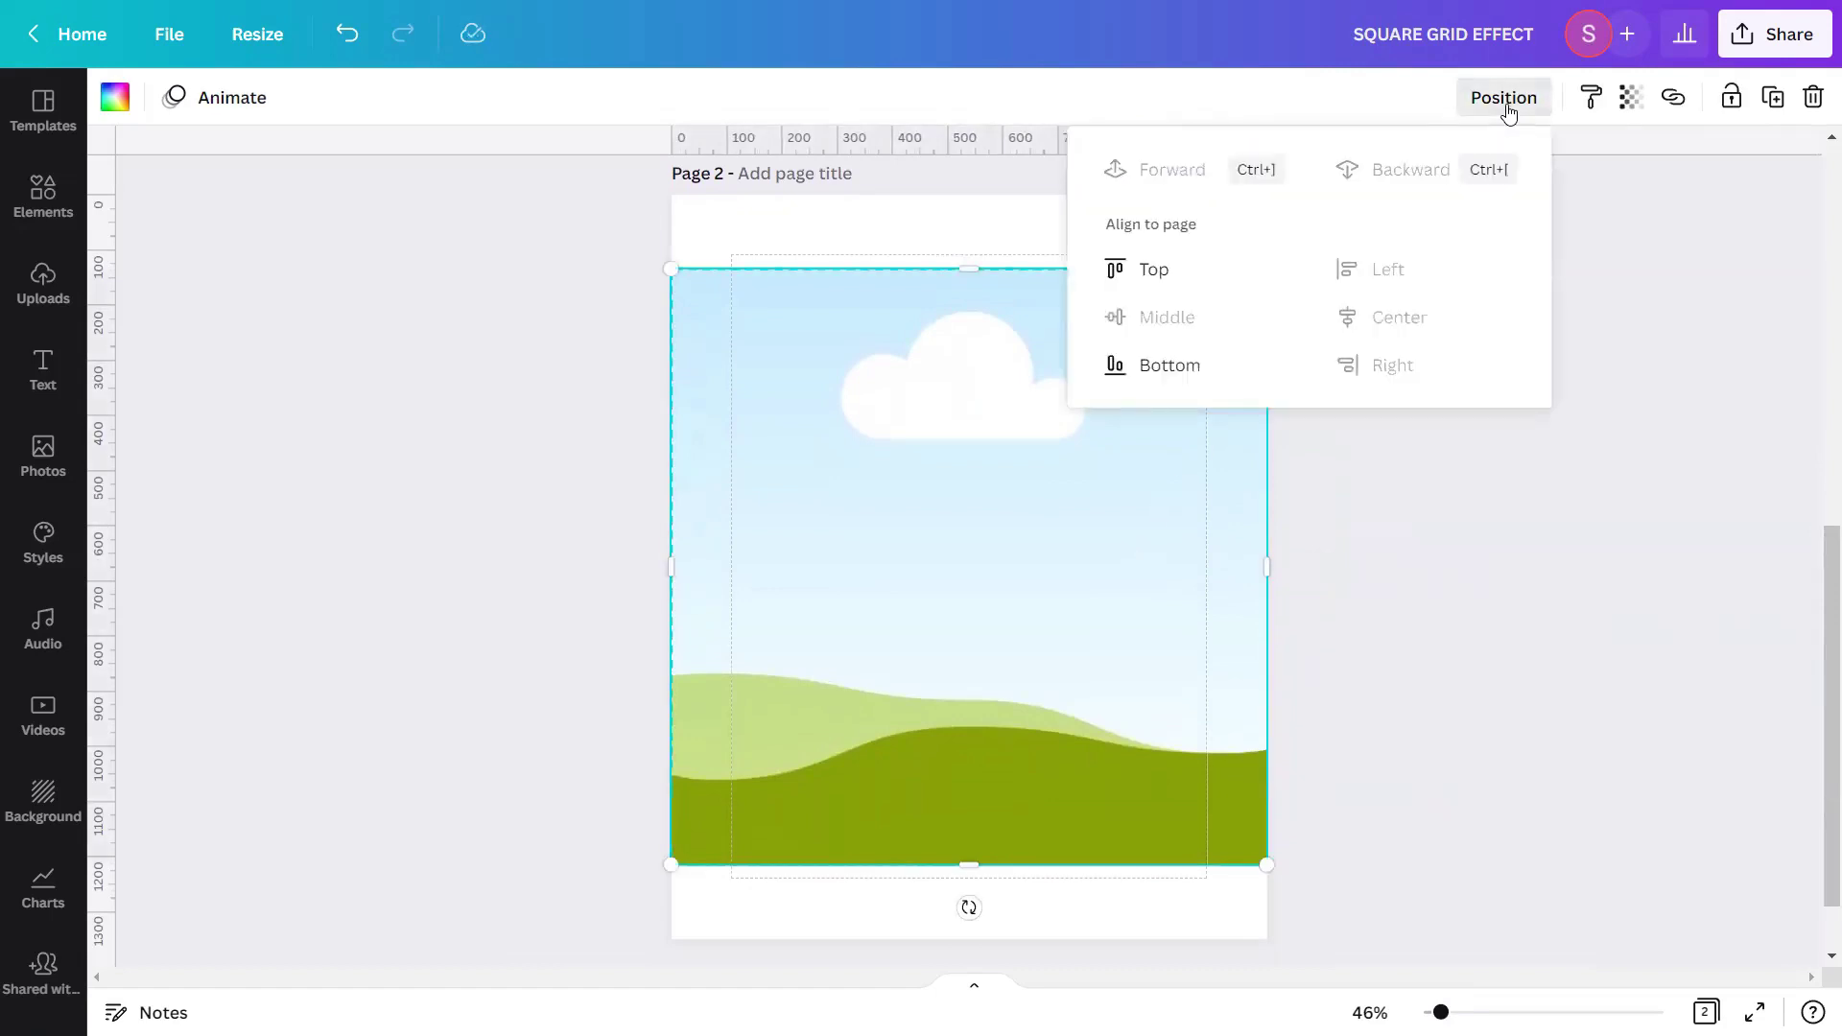
left_click(1506, 110)
left_click(1478, 626)
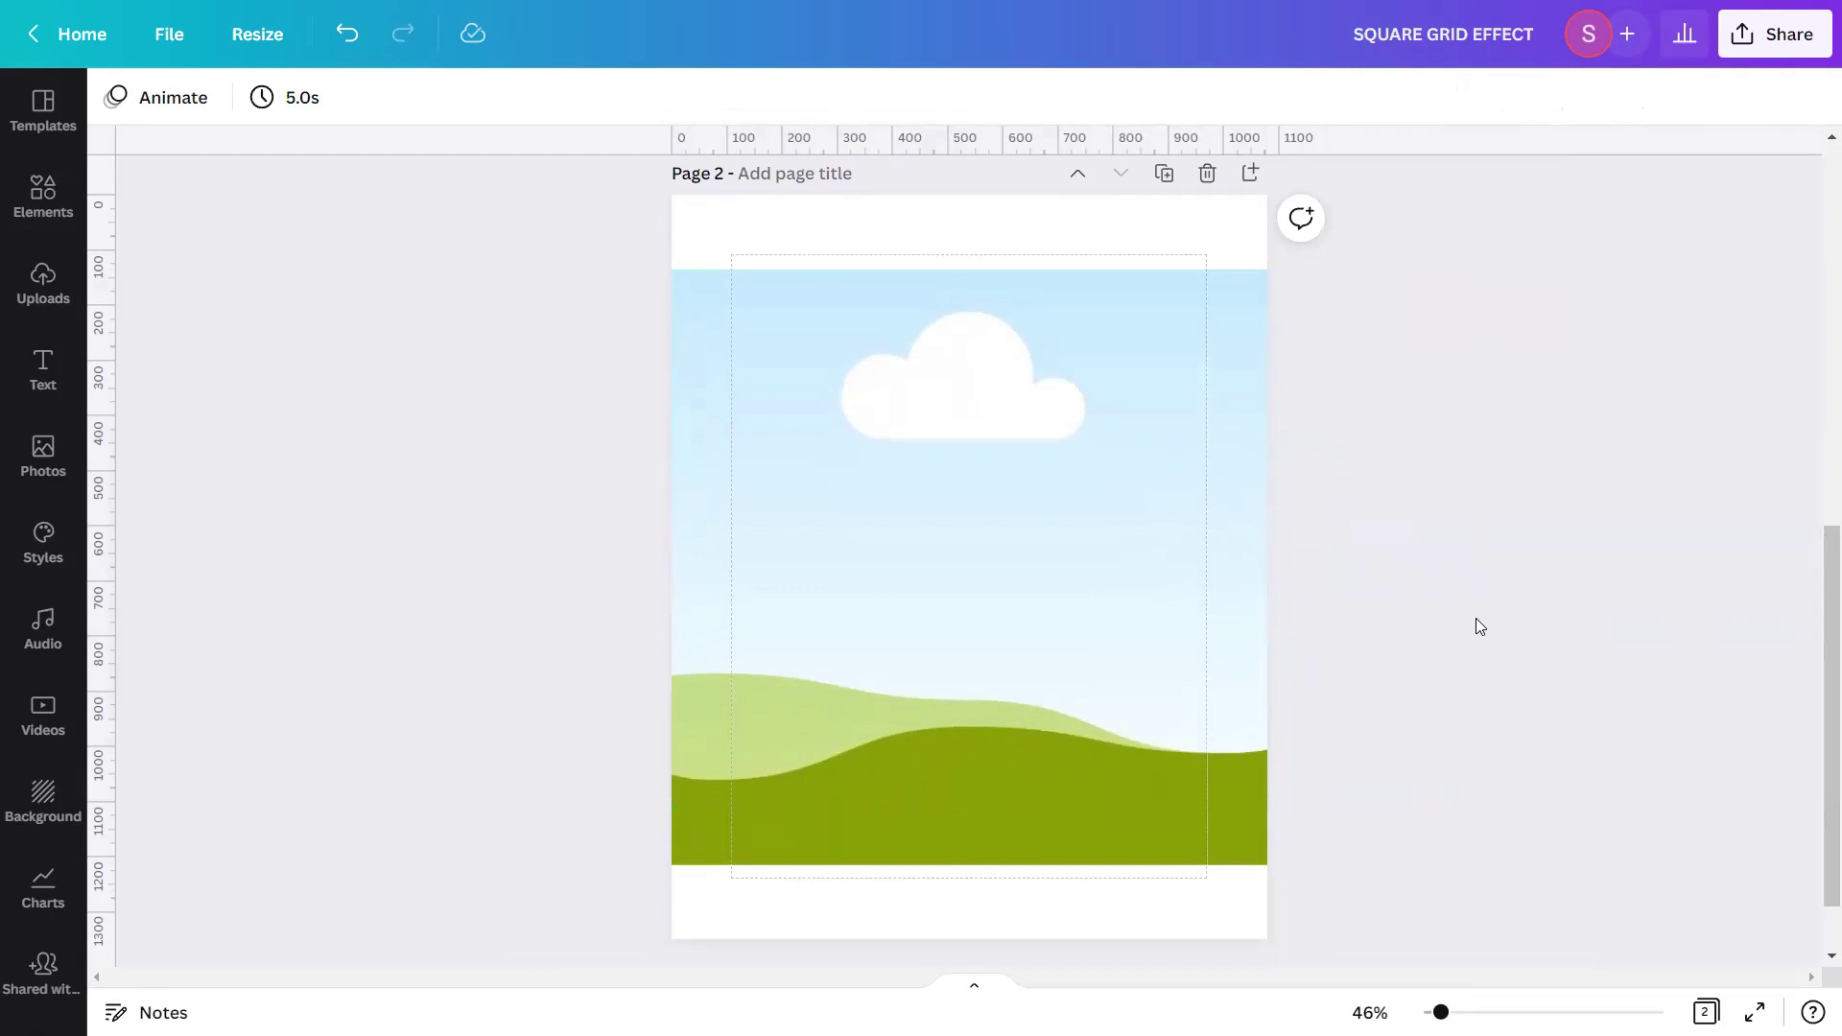
Search stock Photos for 'Elegant Beautiful Woman with Natural Freckles on Face'
left_click(52, 479)
left_click(282, 122)
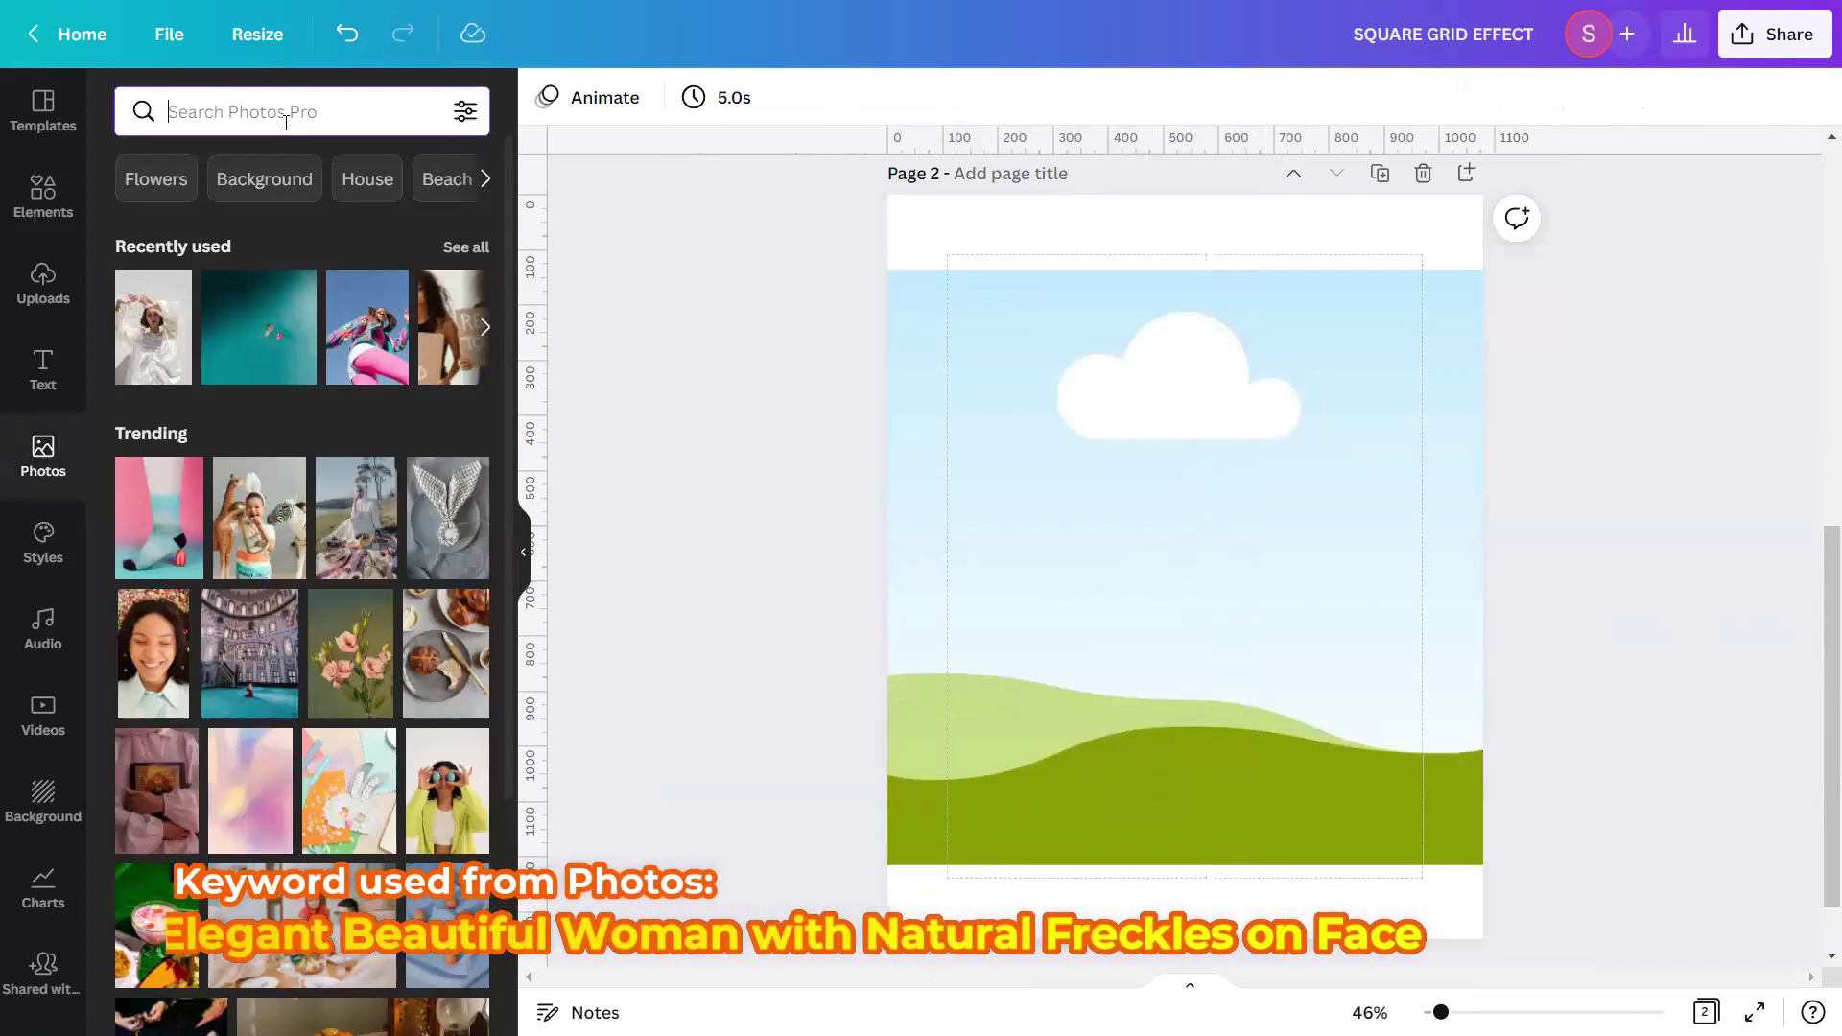
type("Elegant")
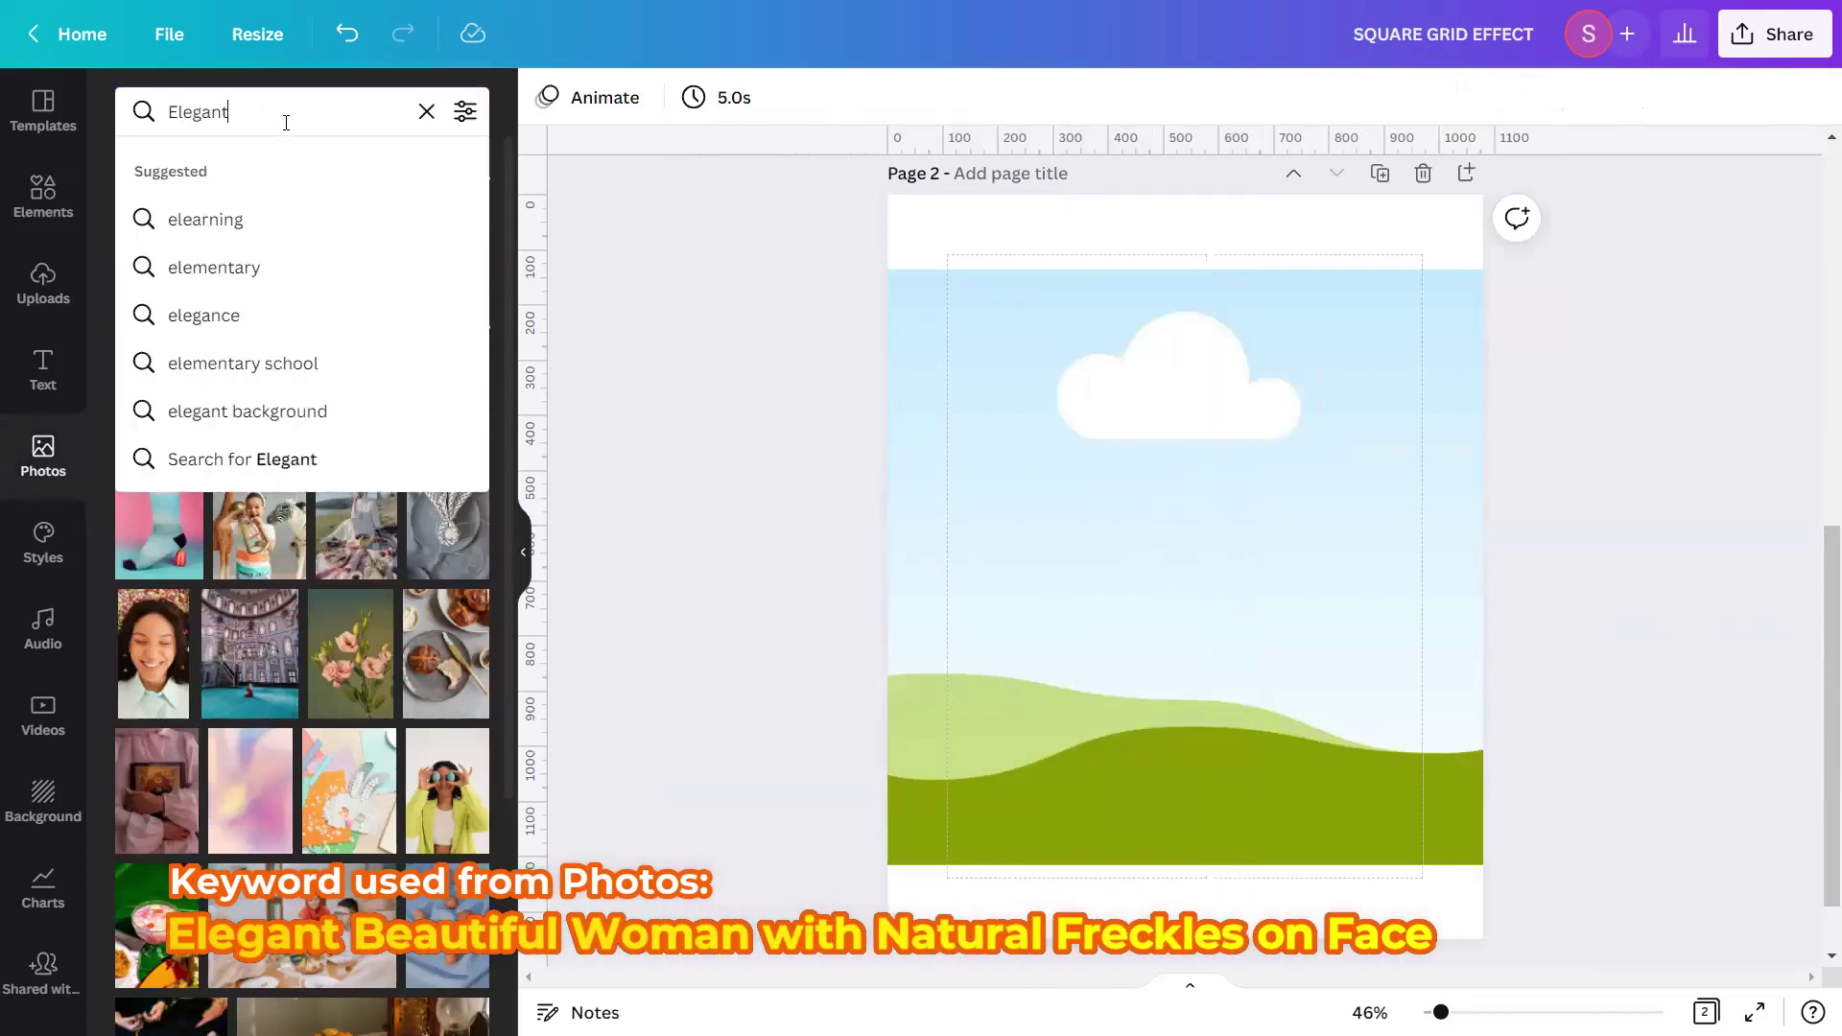
type(" Beautiful Woman ")
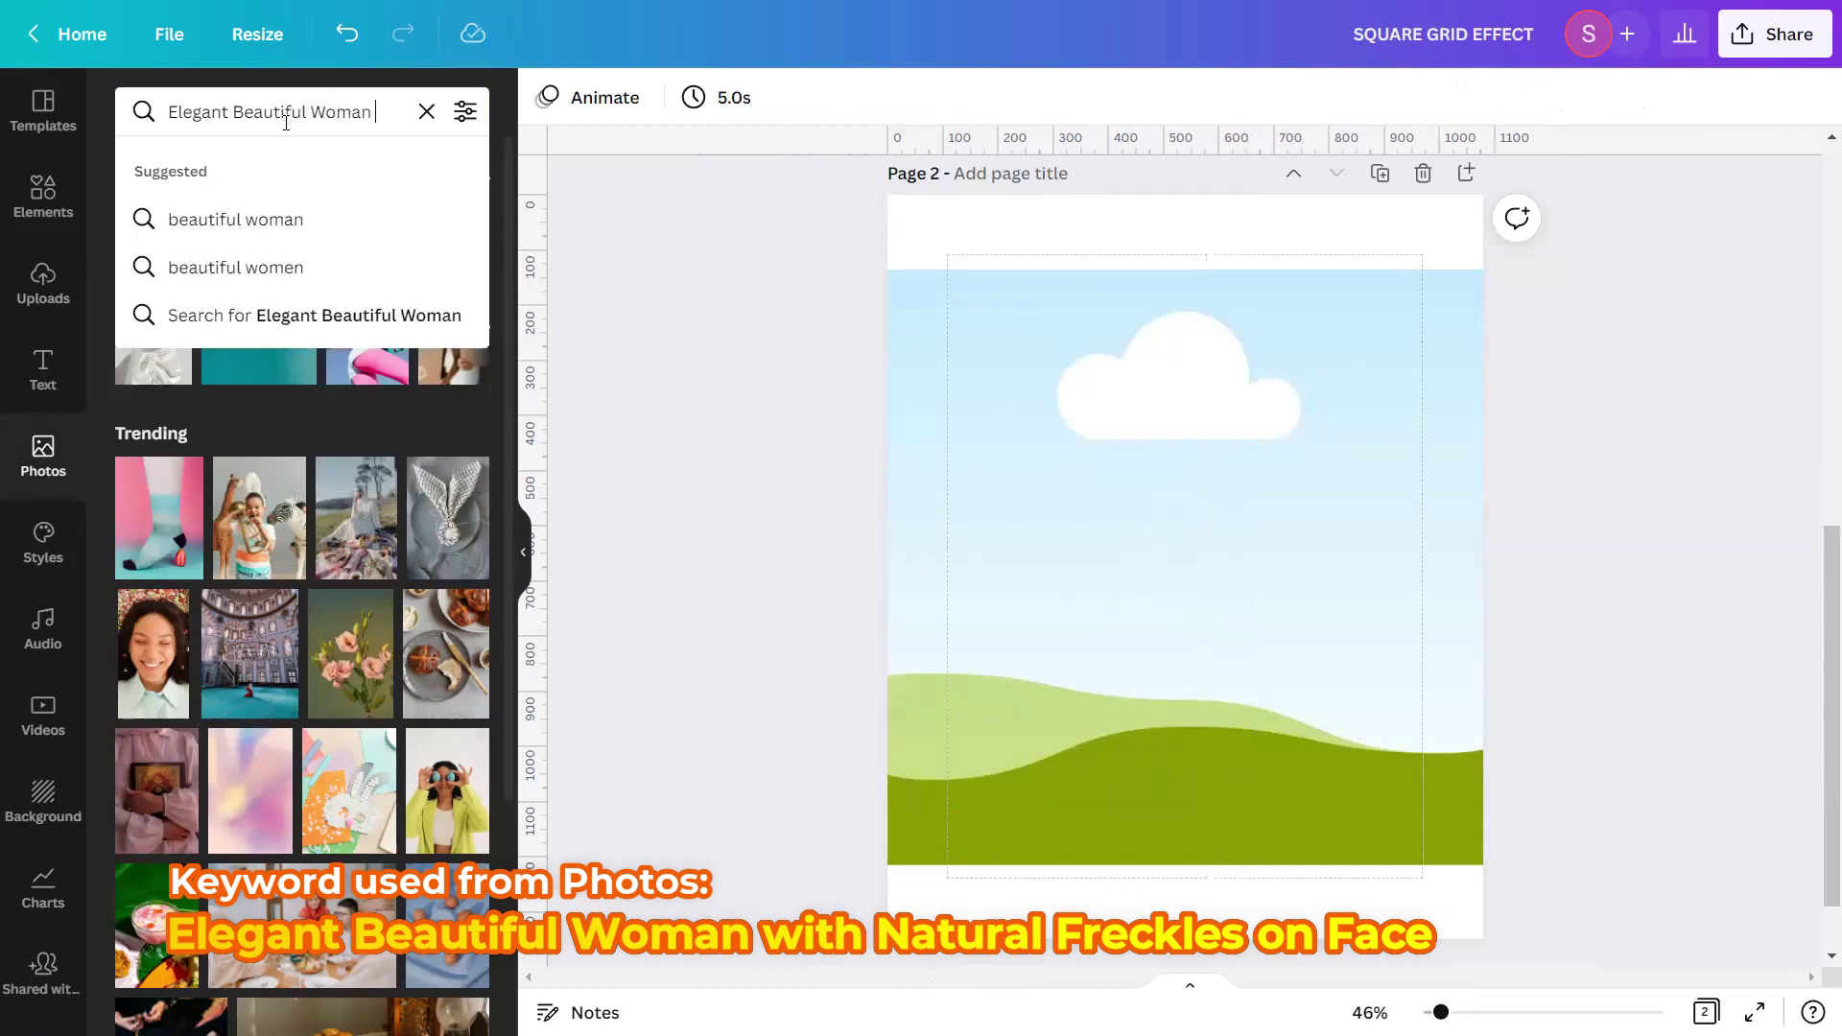
type("with Nat")
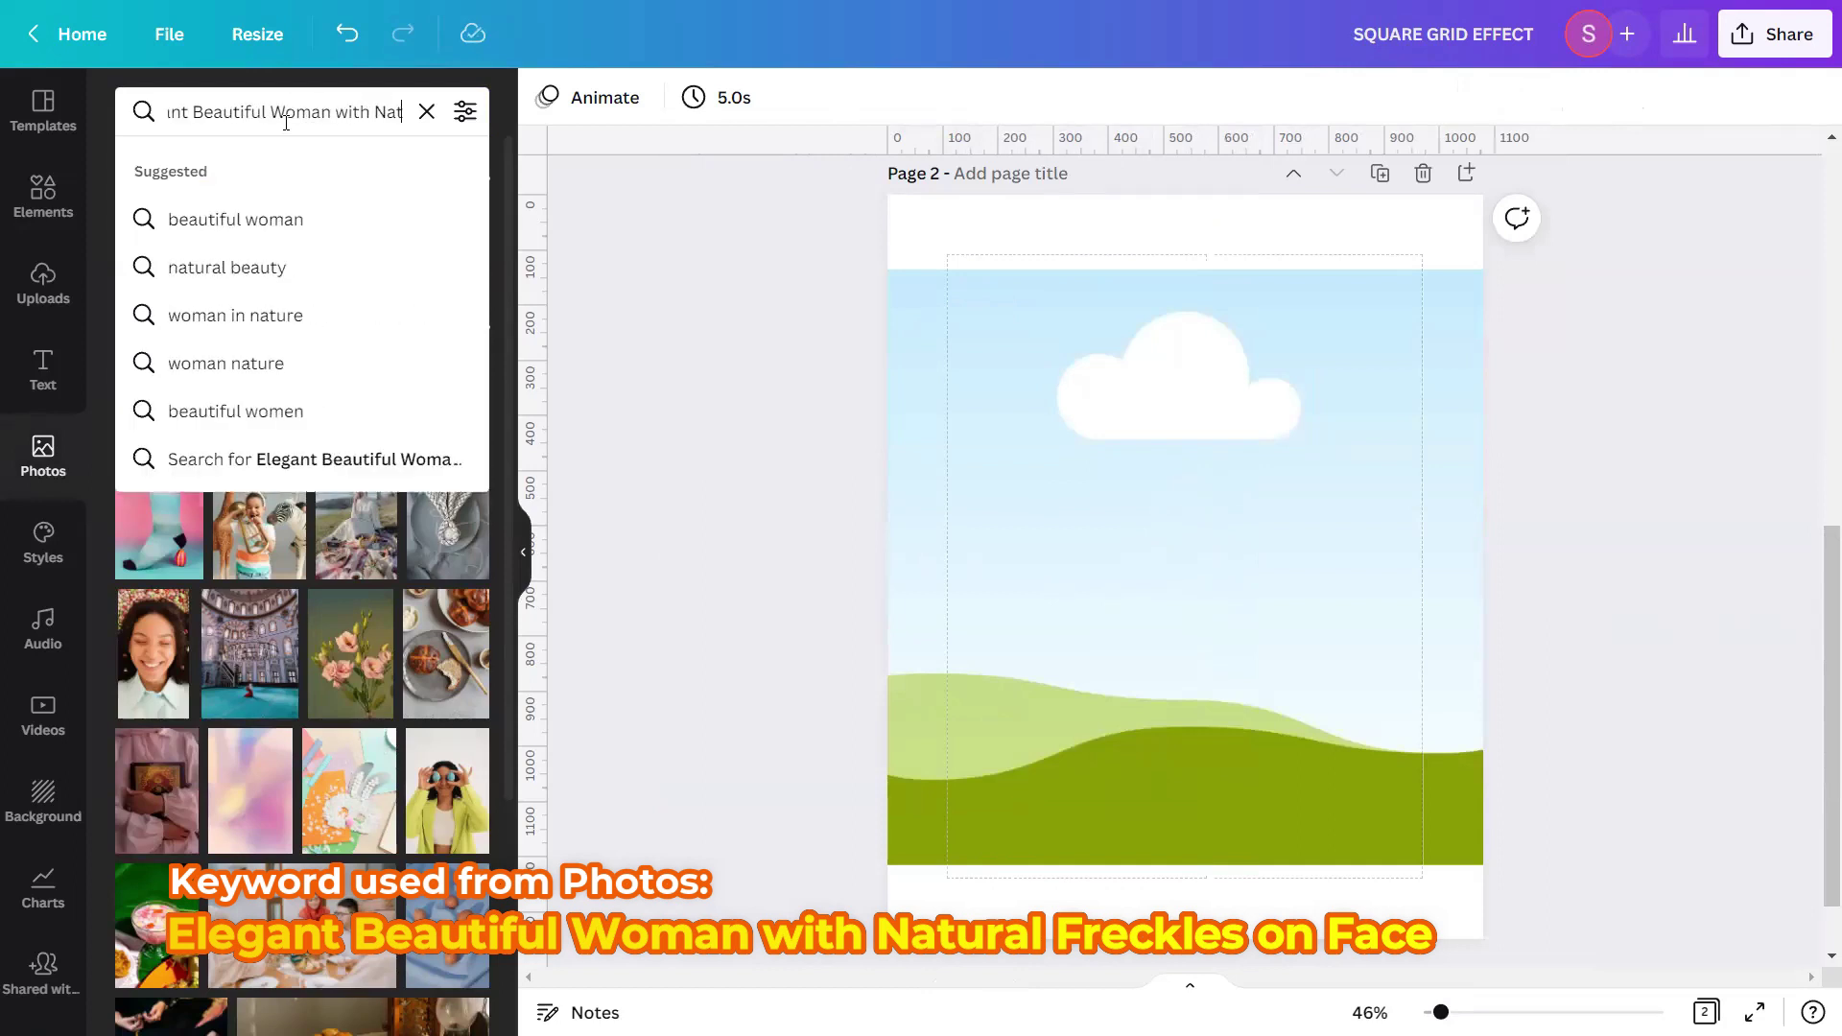
type("ural Freckles on Face")
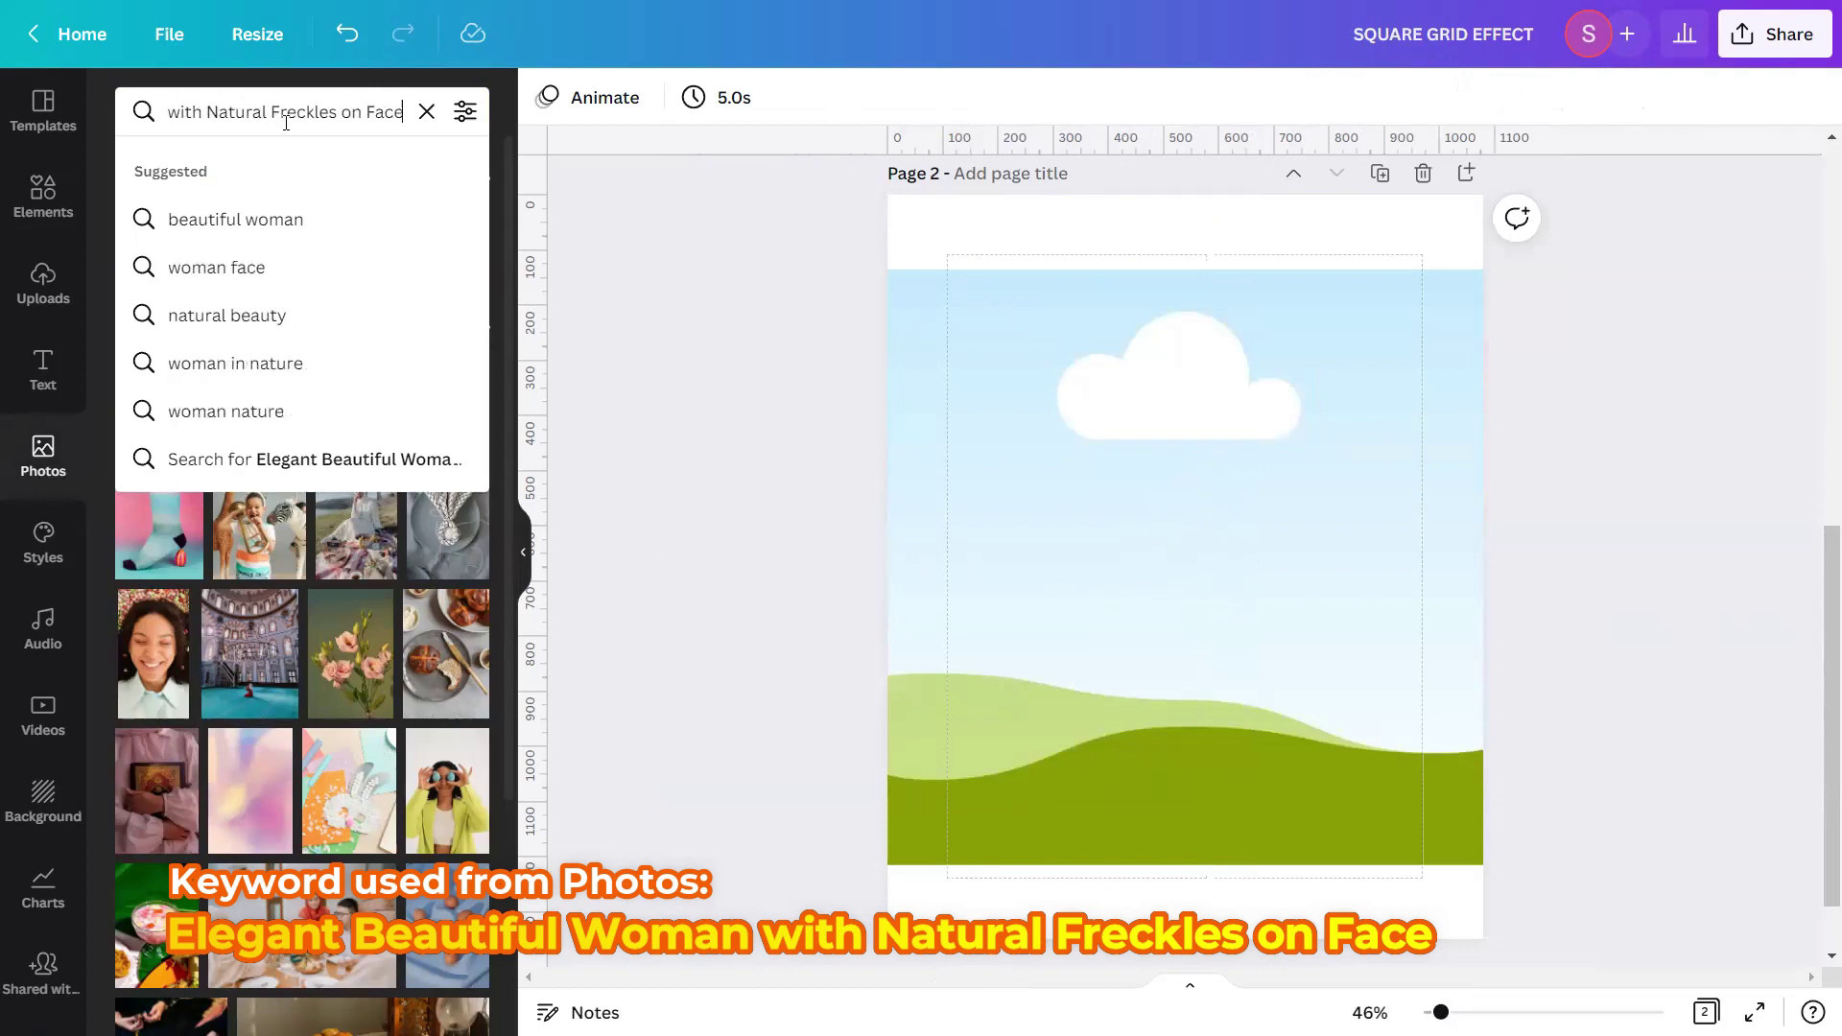
key("Return")
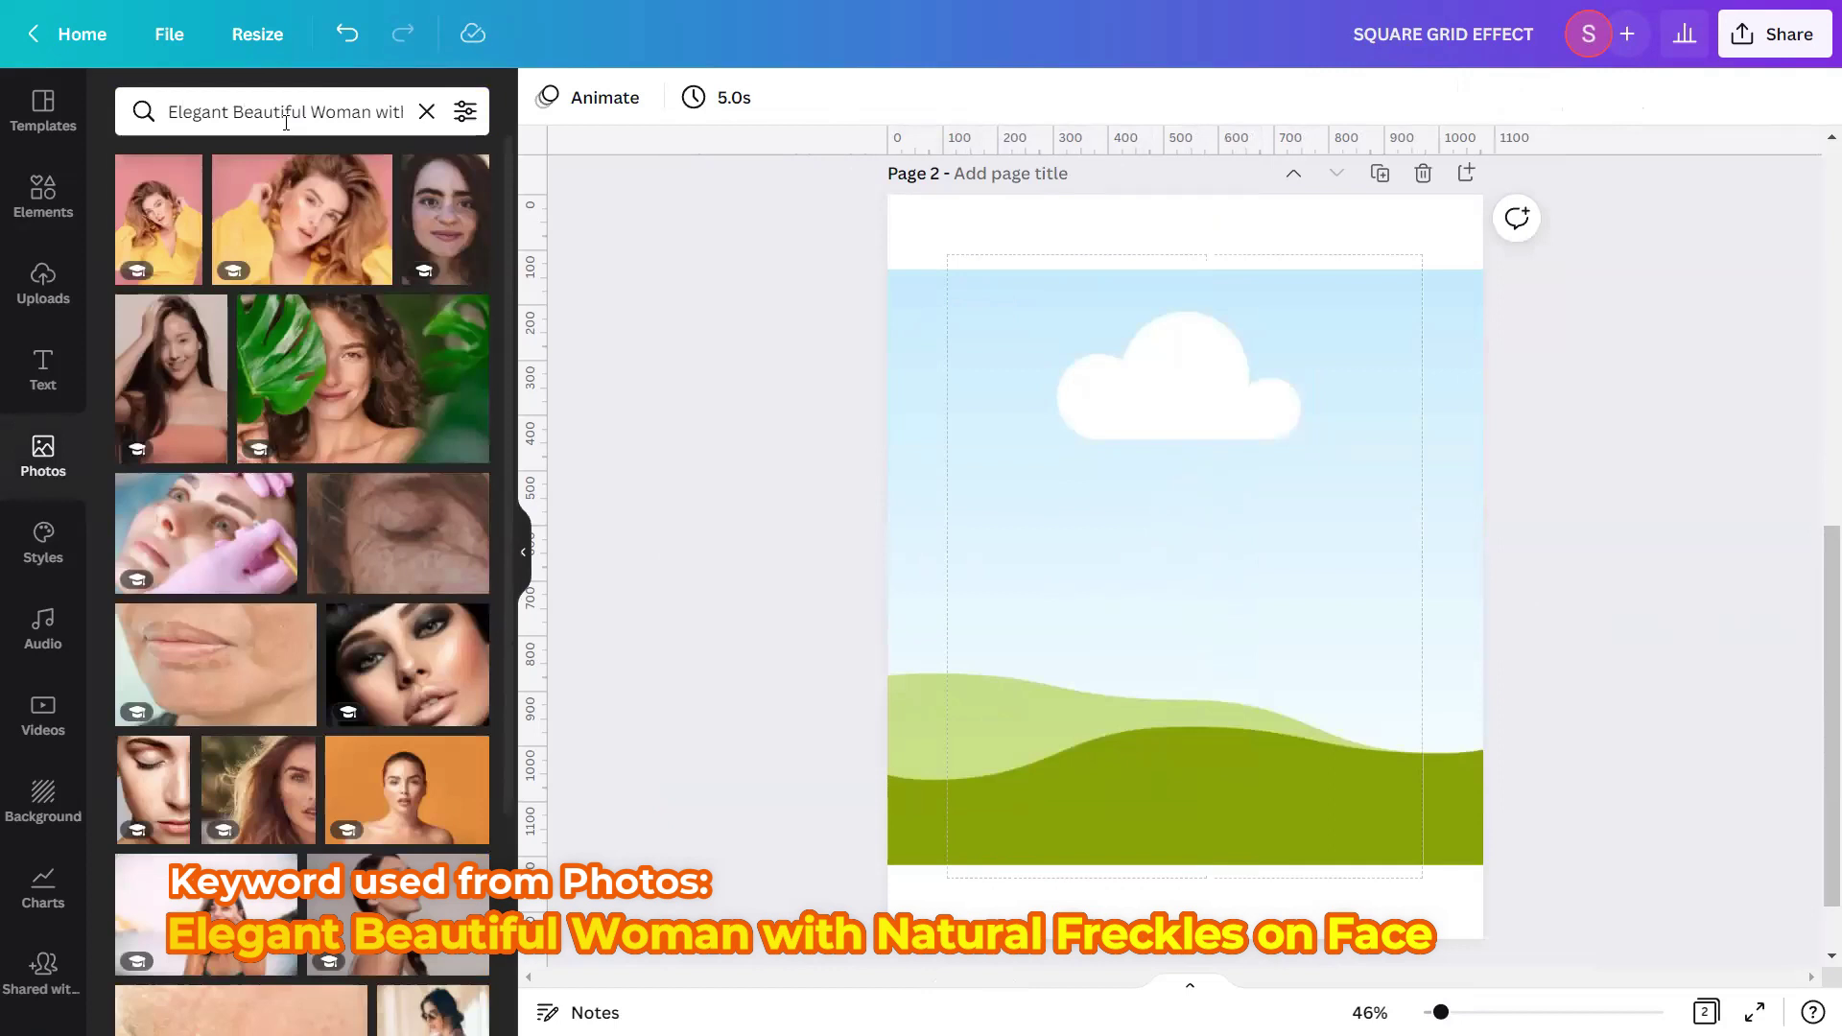
Add the first freckled-woman photo result onto the grid on Page 2
left_click(179, 174)
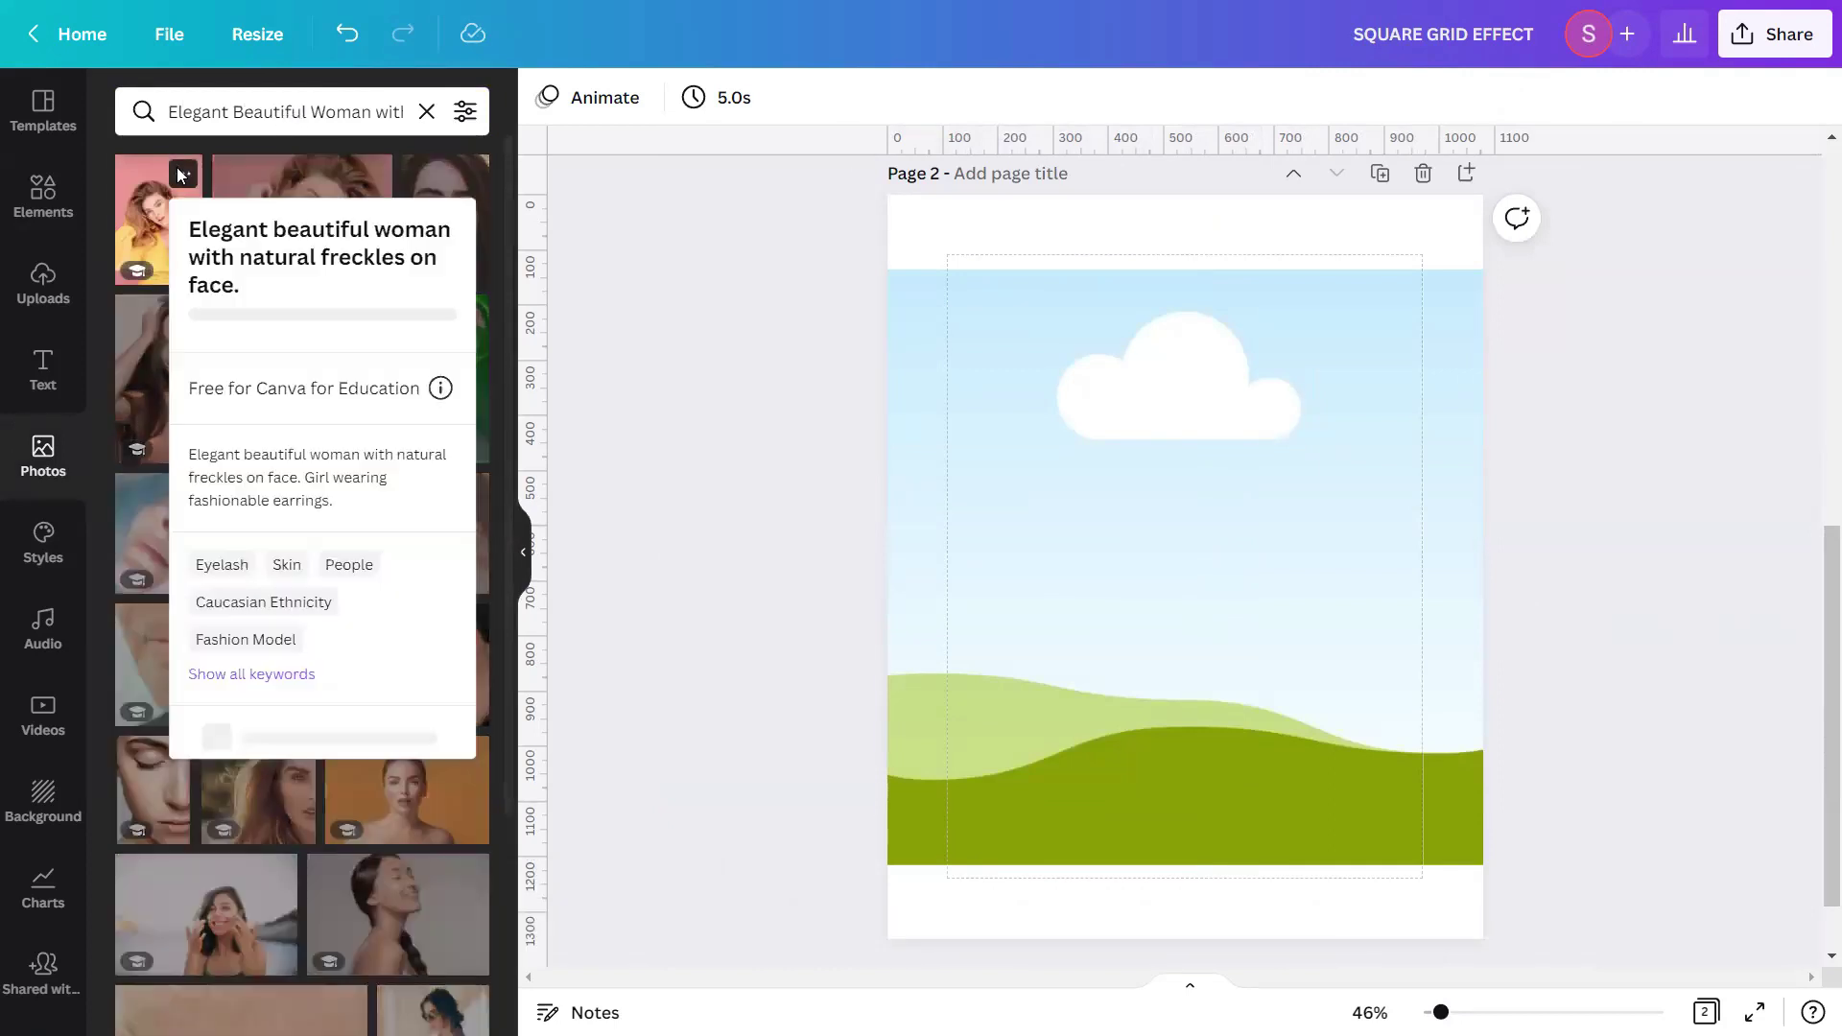
left_click(178, 173)
left_click(160, 210)
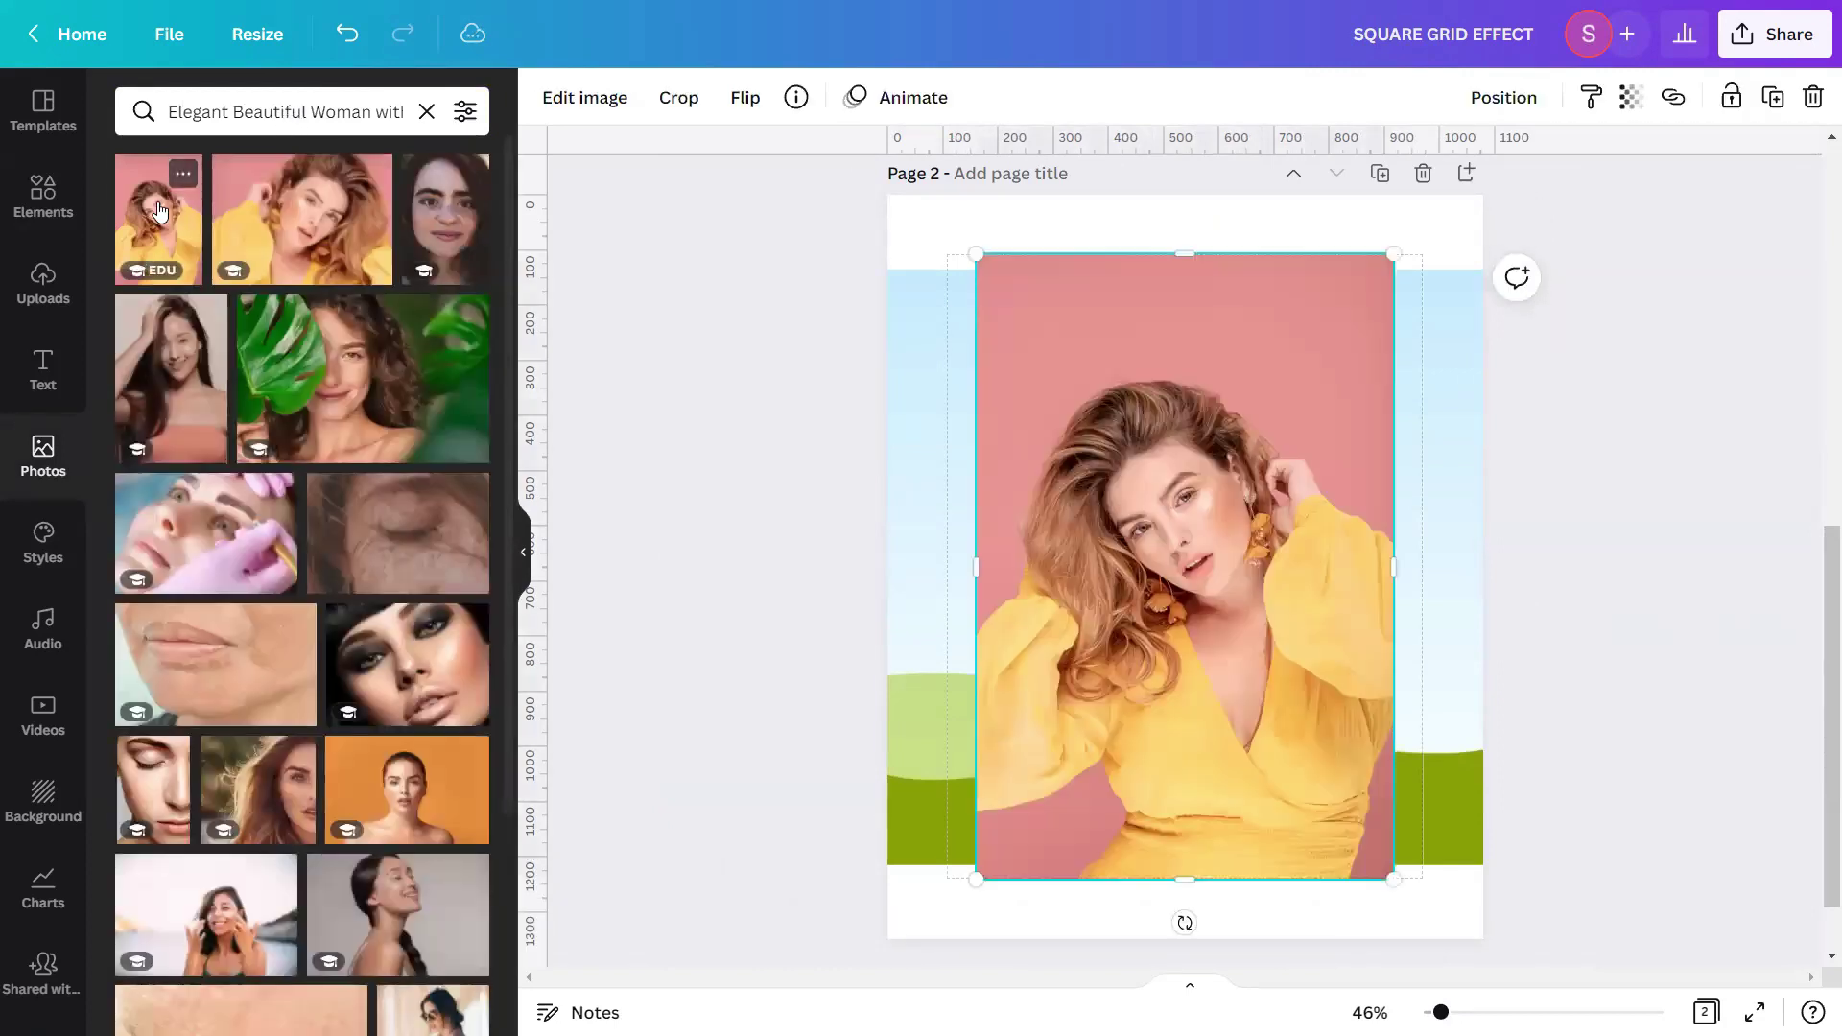
left_click(427, 111)
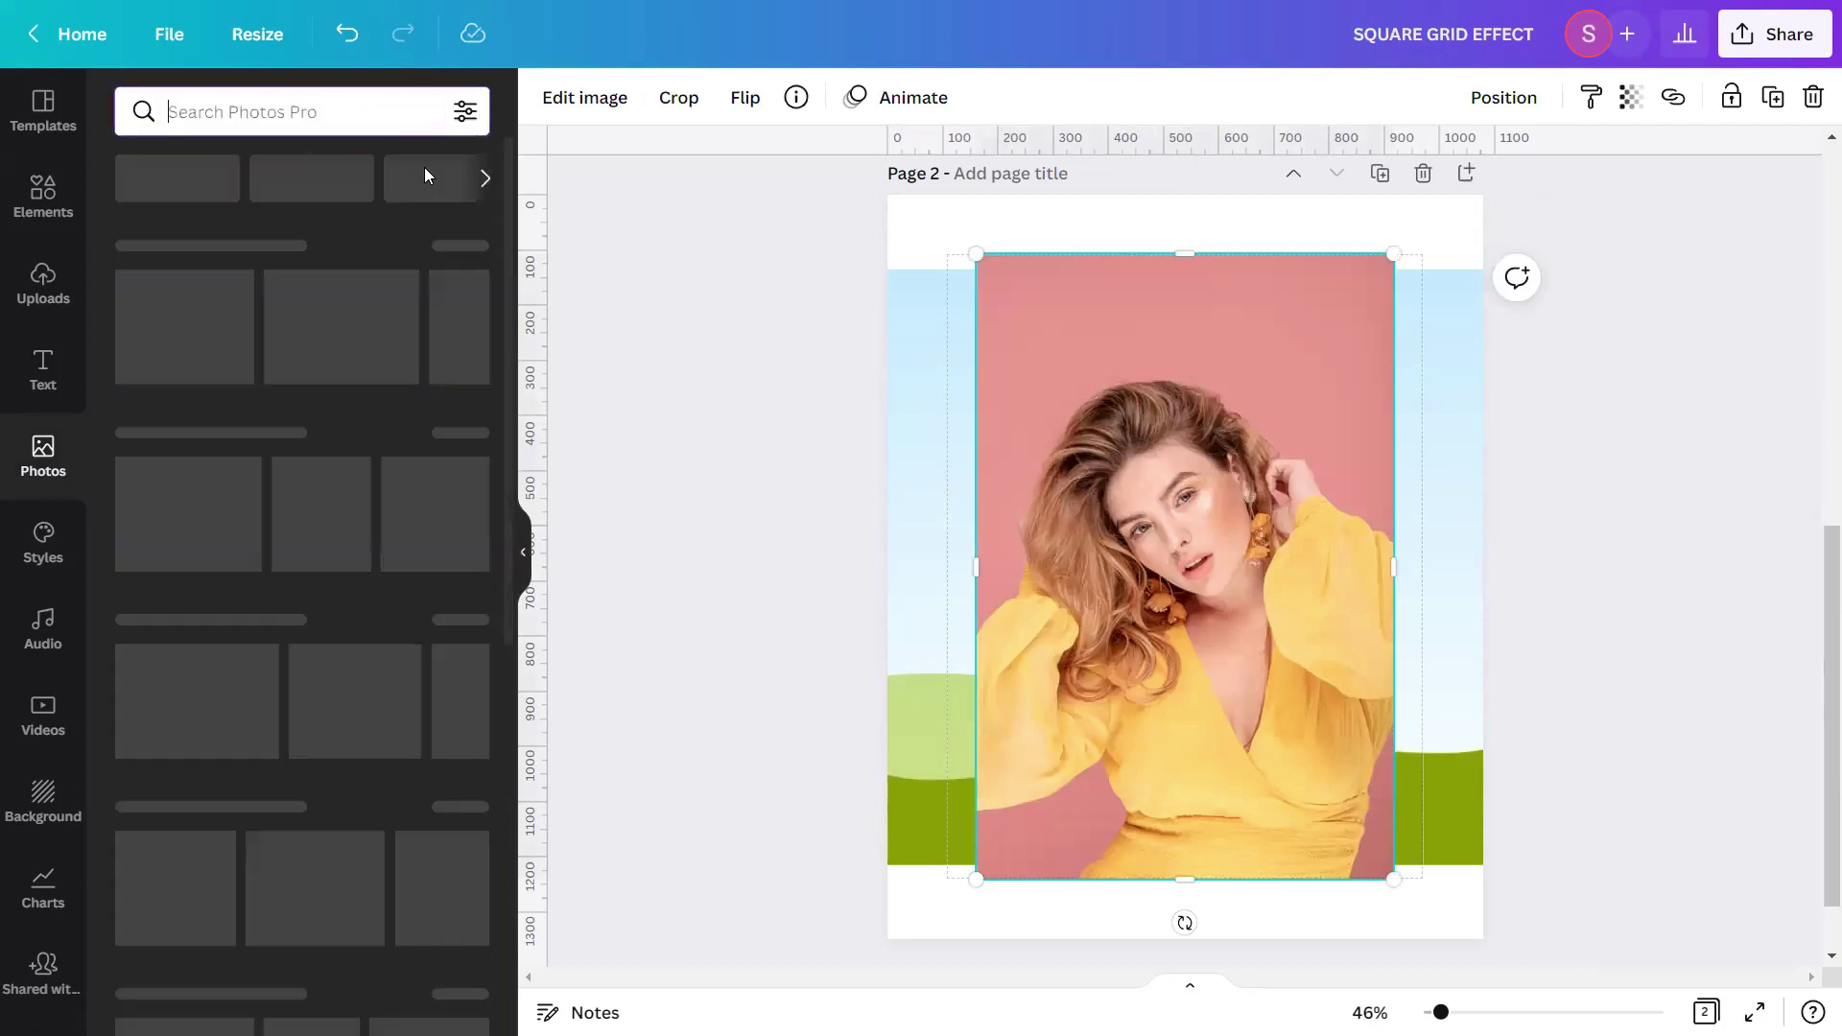
left_click(519, 553)
left_click(1569, 541)
left_click(1065, 498)
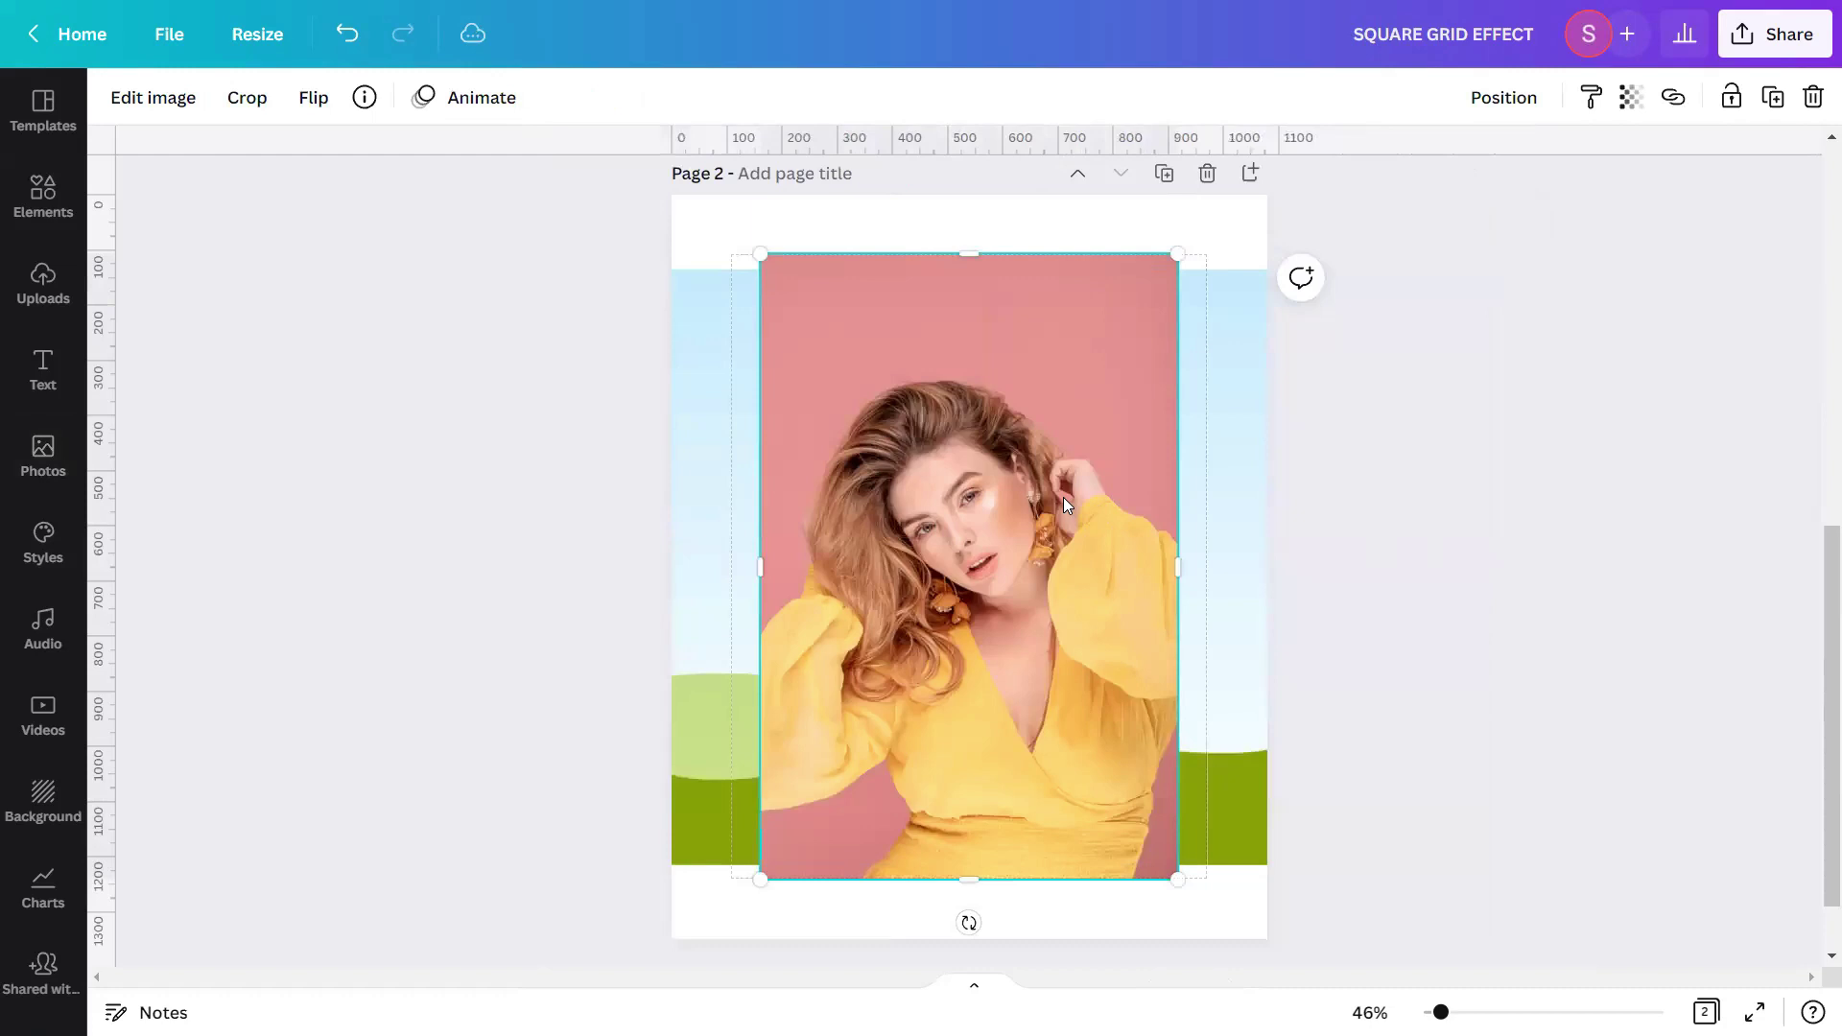
Add a blank Page 3, then duplicate the portrait and centre the copy on it
left_click(1250, 173)
scroll(1218, 537, "up", 6)
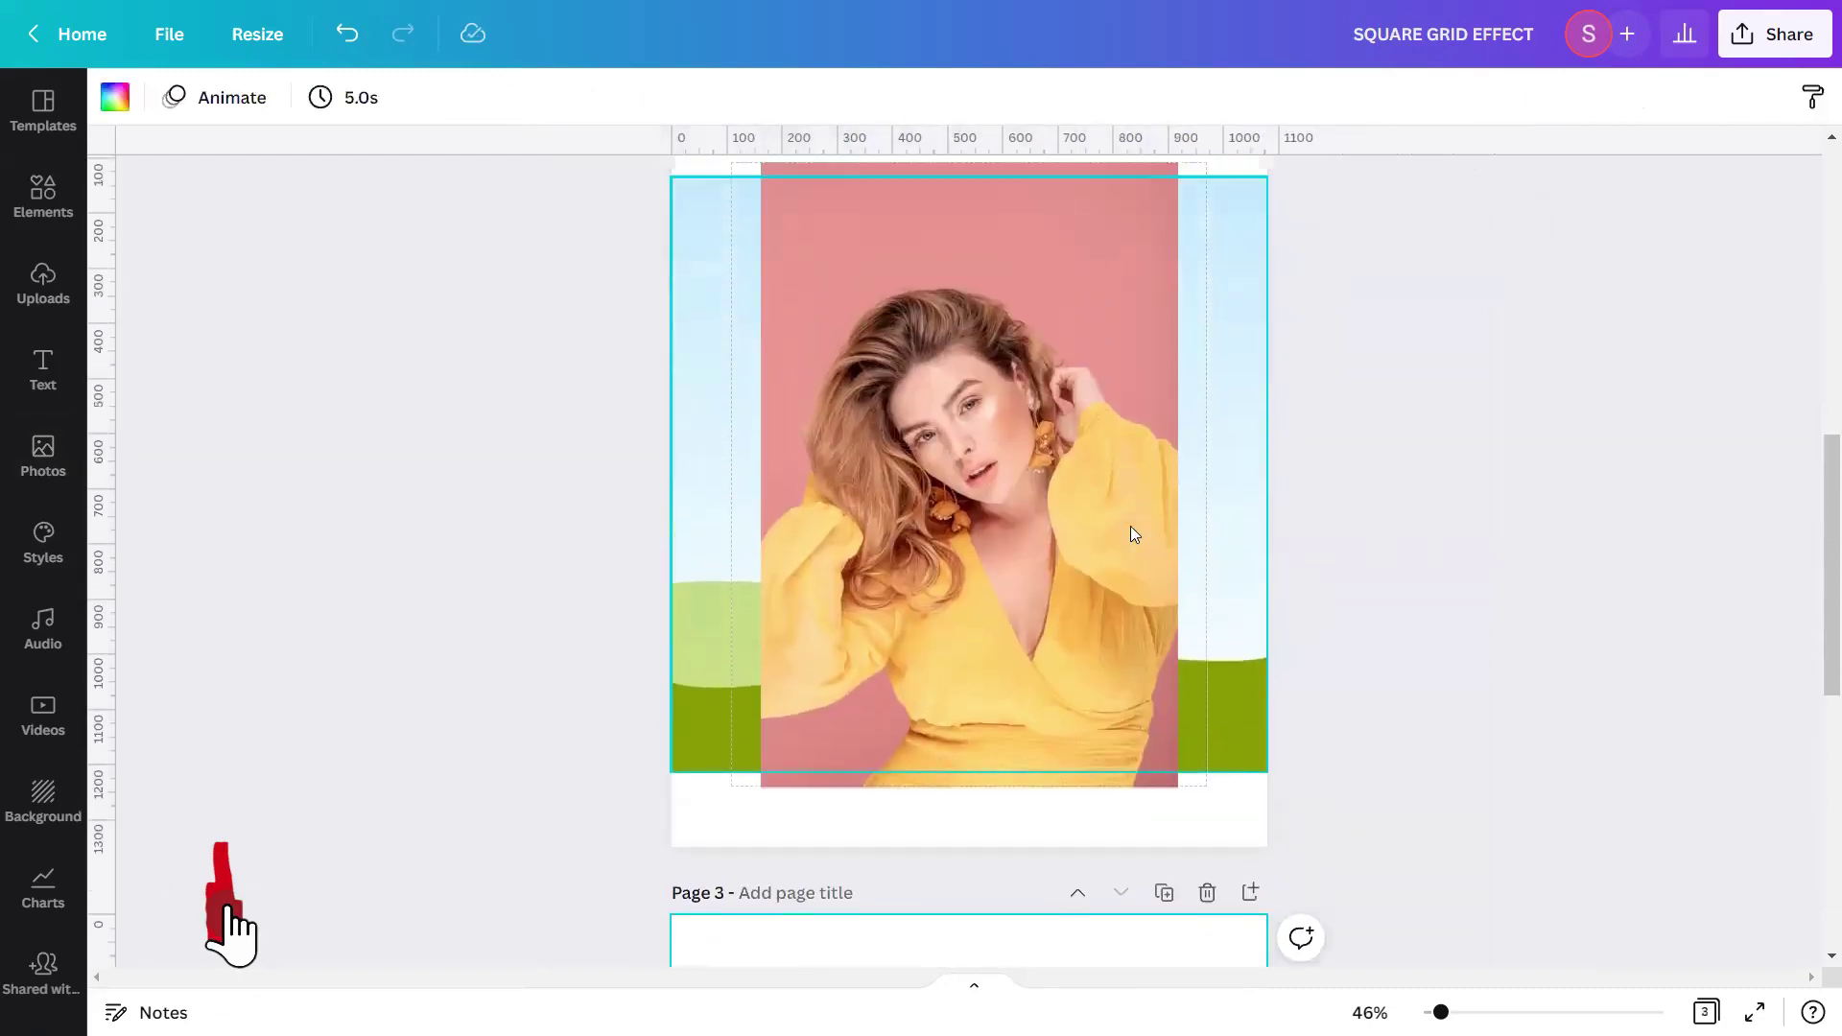
left_click(1047, 358)
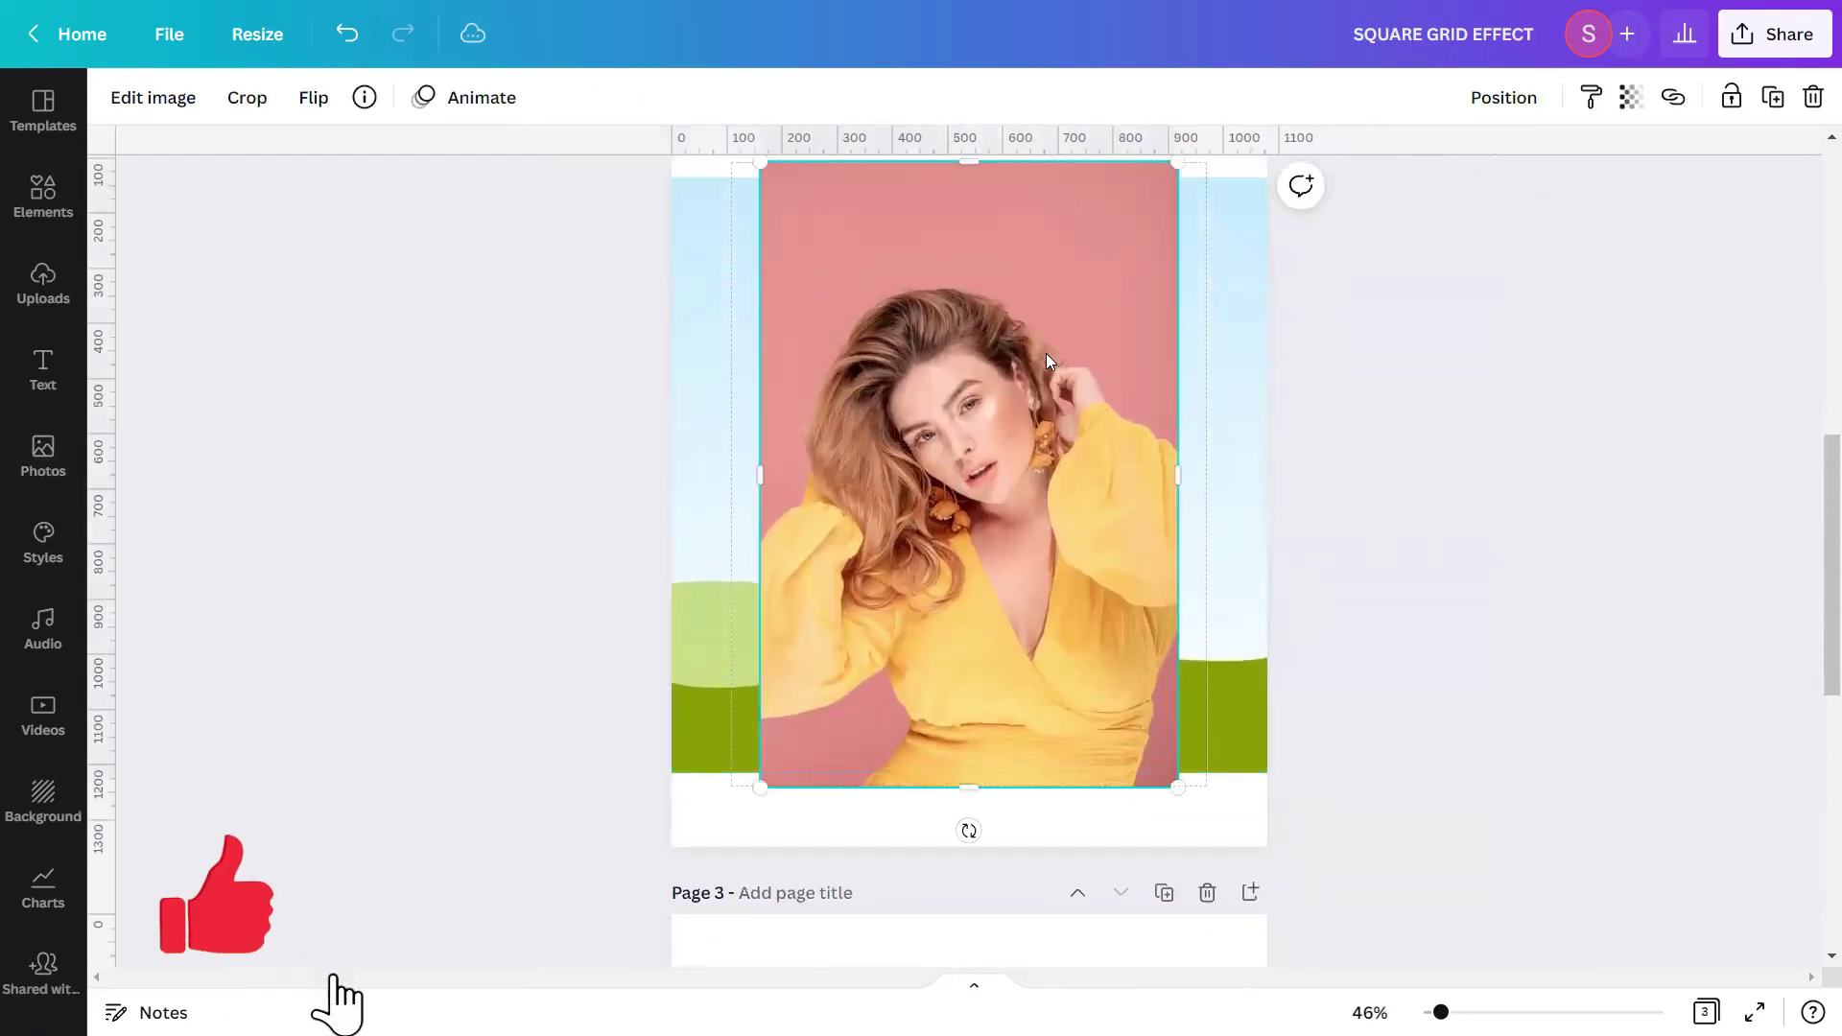
left_click(1772, 97)
left_click_drag(974, 372, 957, 610)
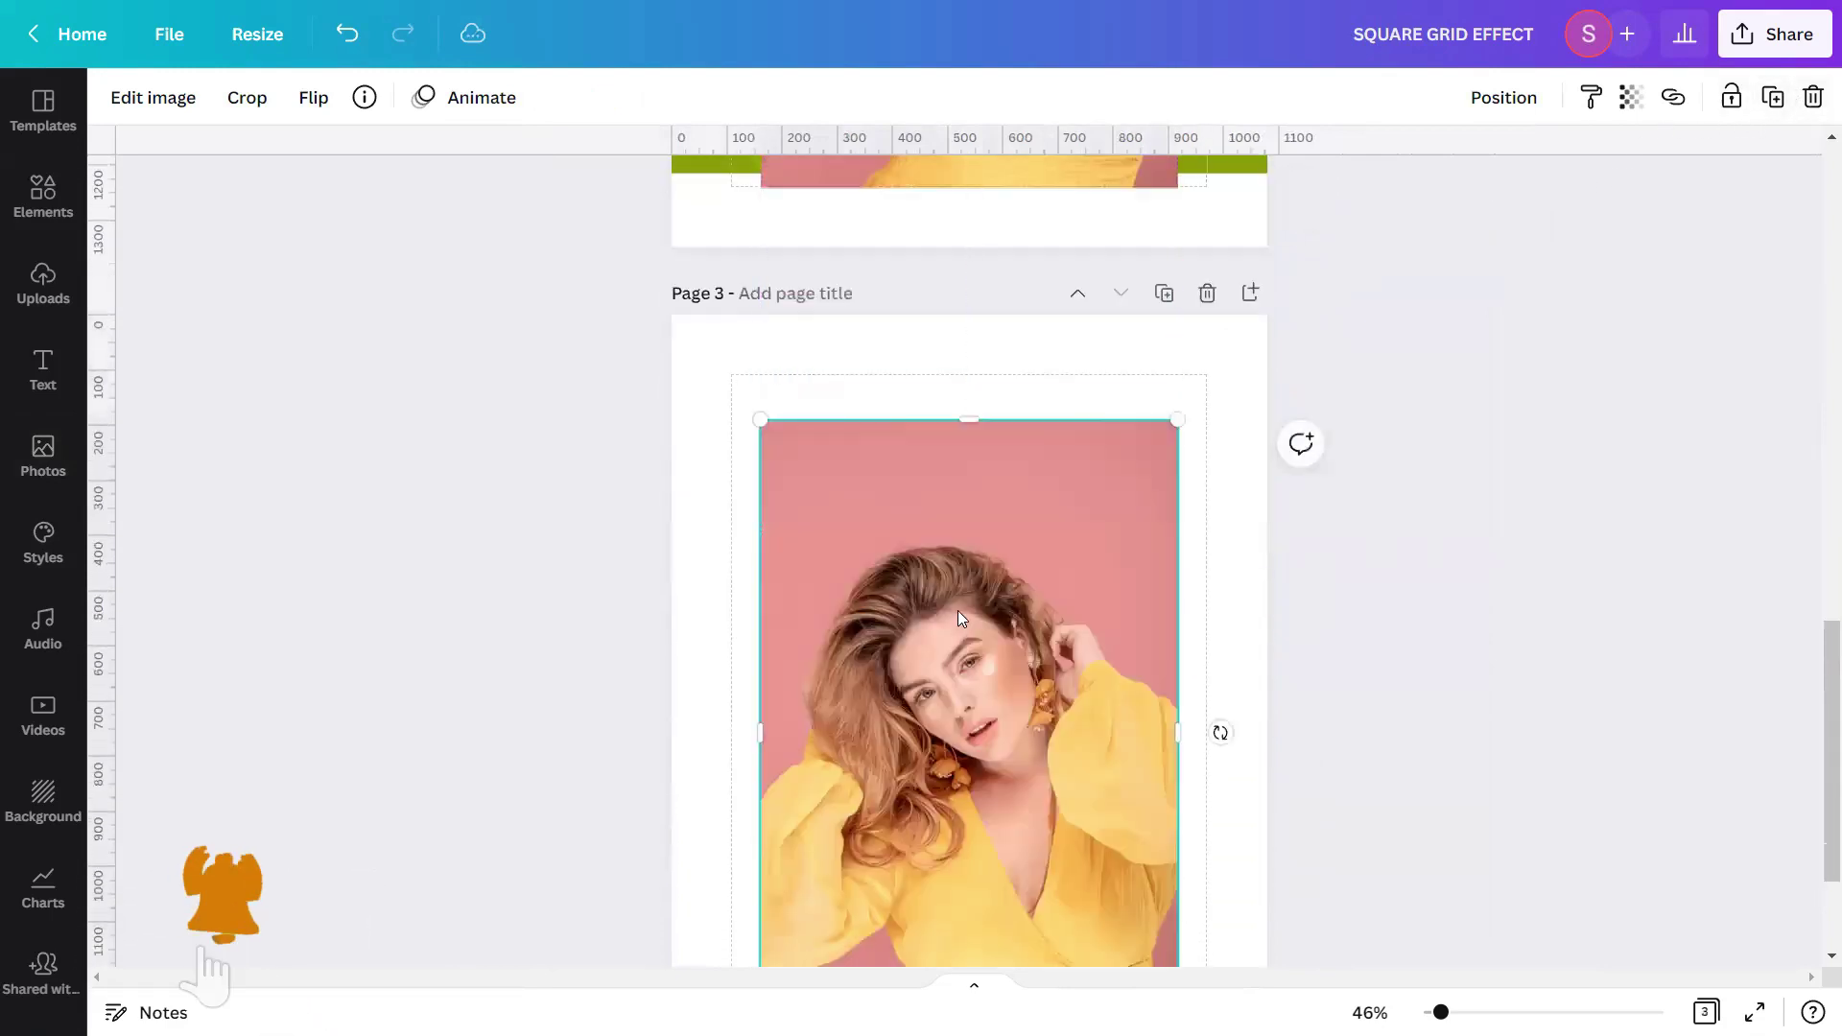
scroll(977, 538, "down", 3)
left_click_drag(977, 497, 976, 452)
left_click(1483, 576)
left_click_drag(1814, 808, 1816, 543)
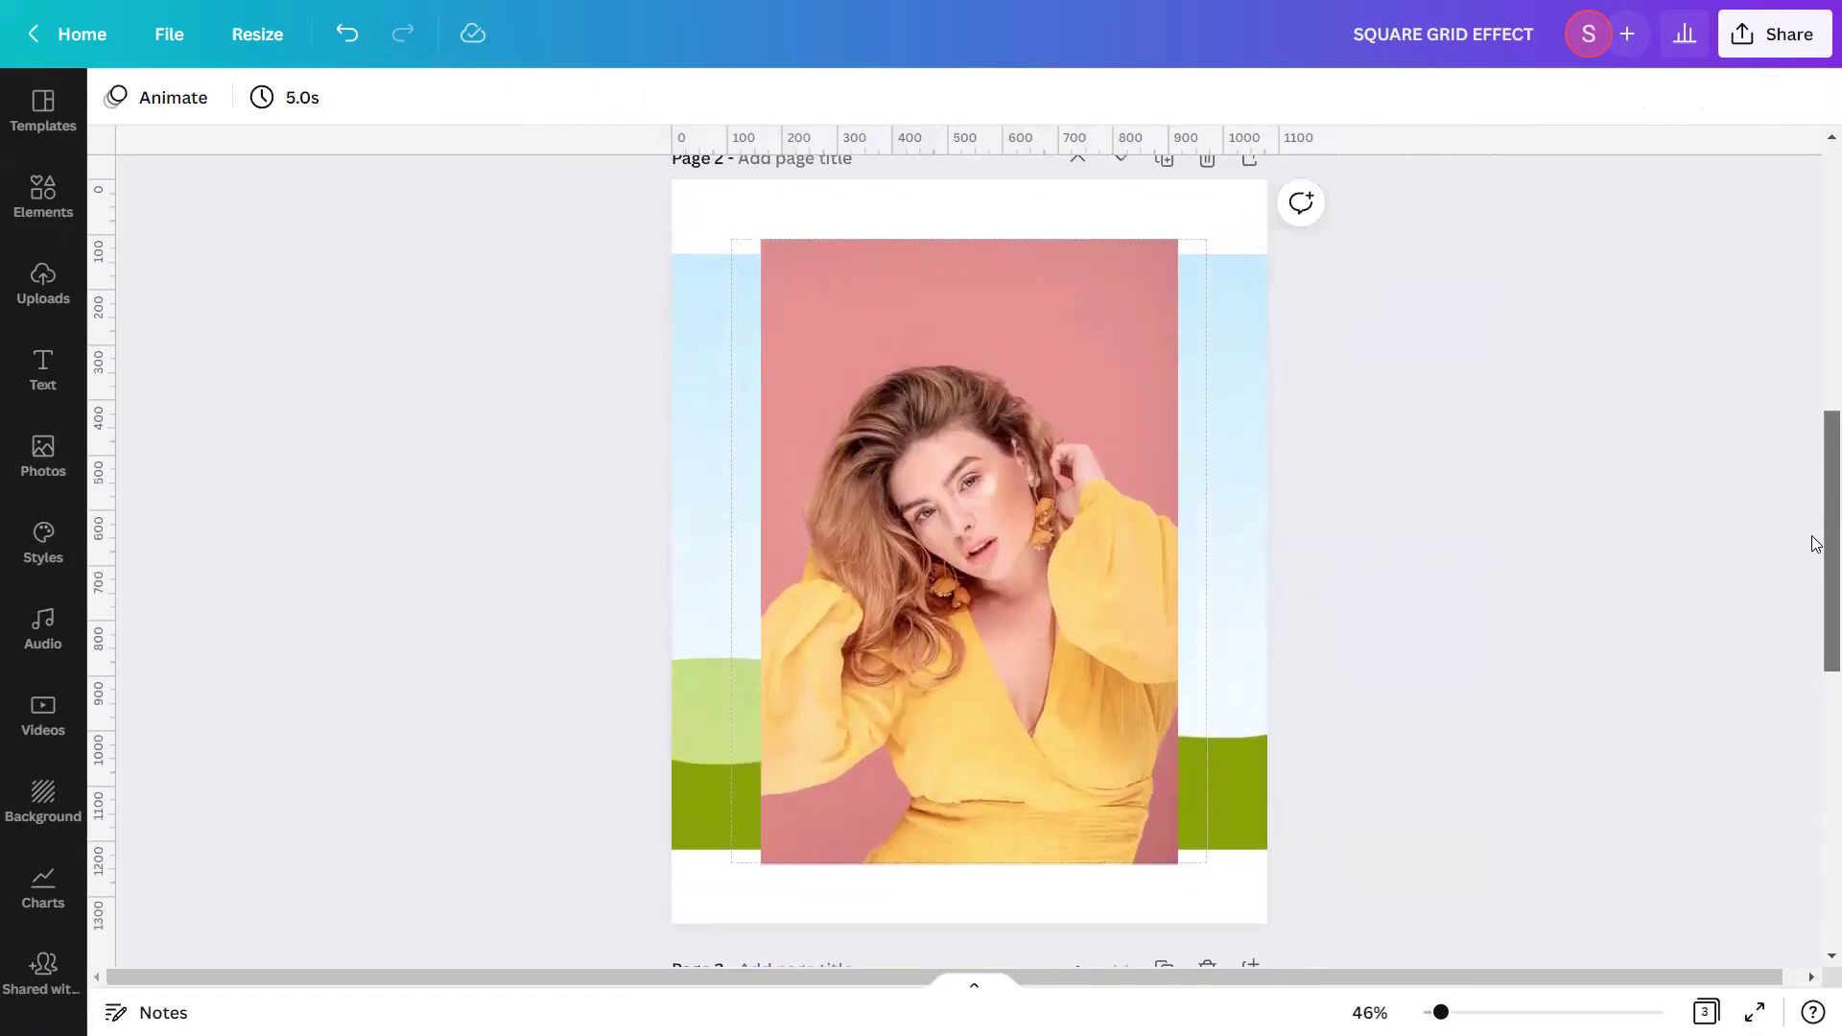
Delete and restore the Page 2 portrait, then lock it in place
left_click(1125, 521)
key("Delete")
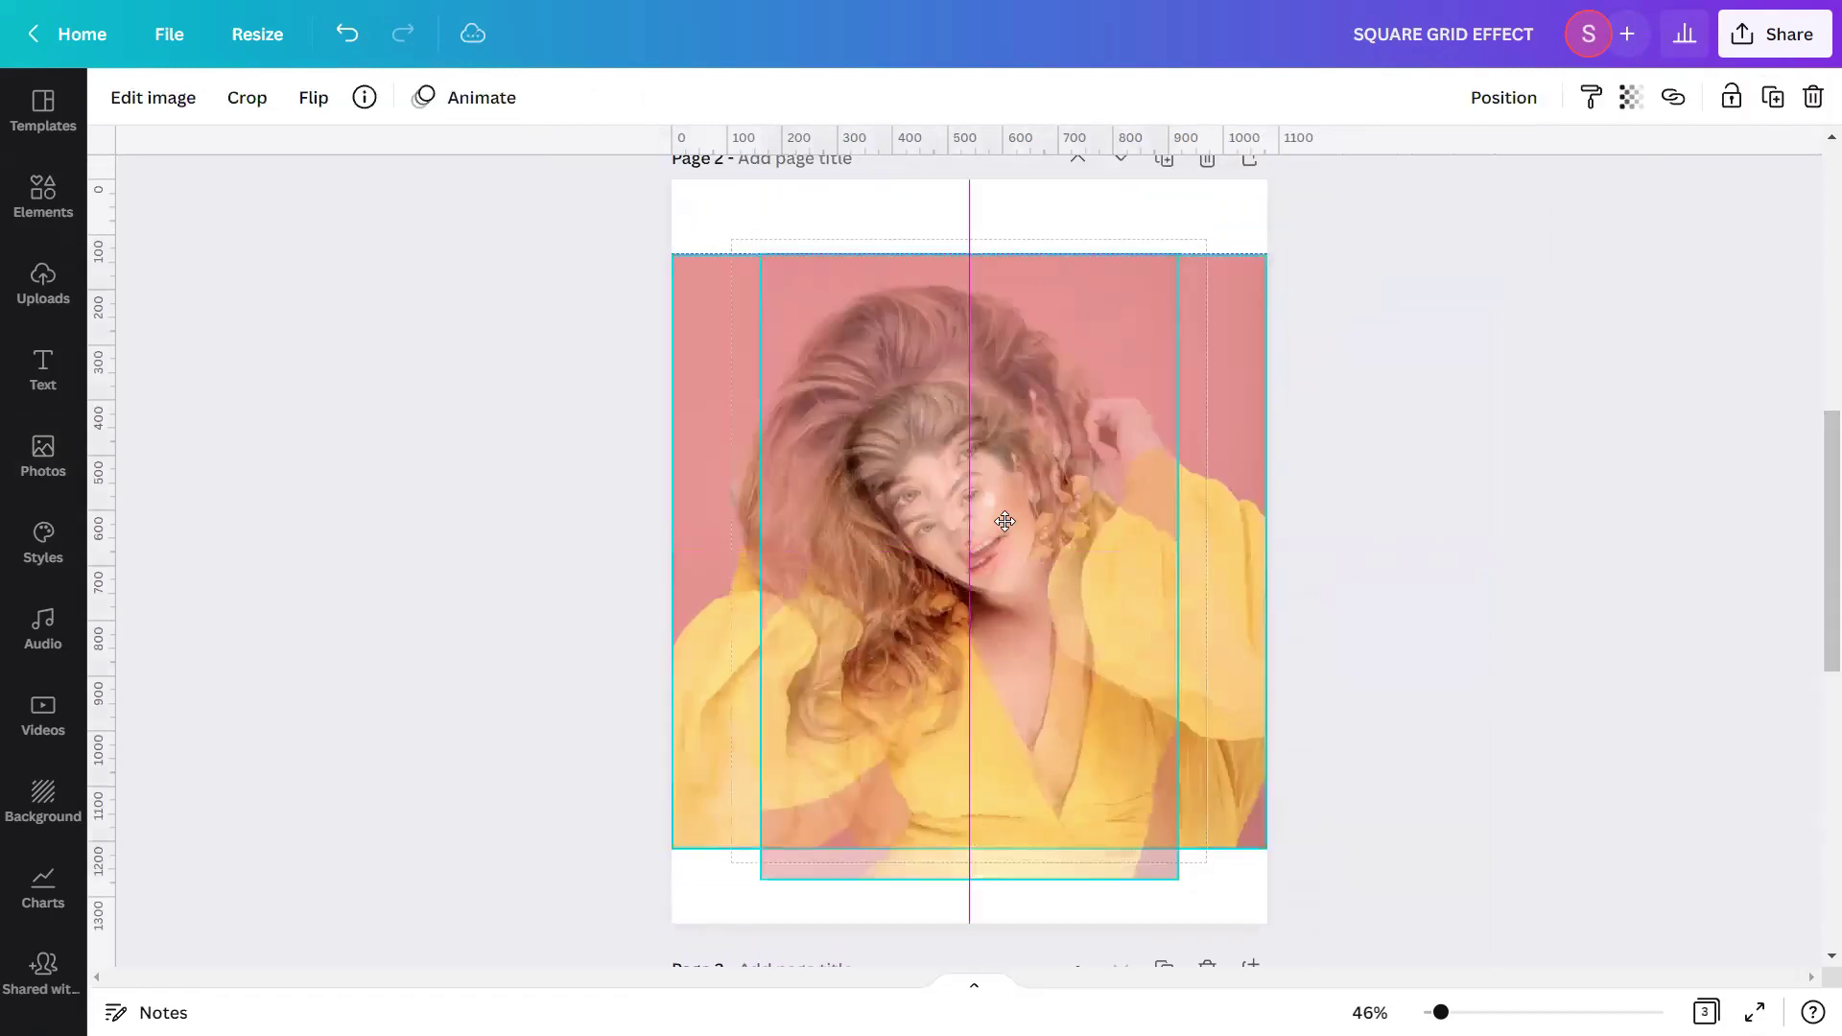
key("ctrl+z")
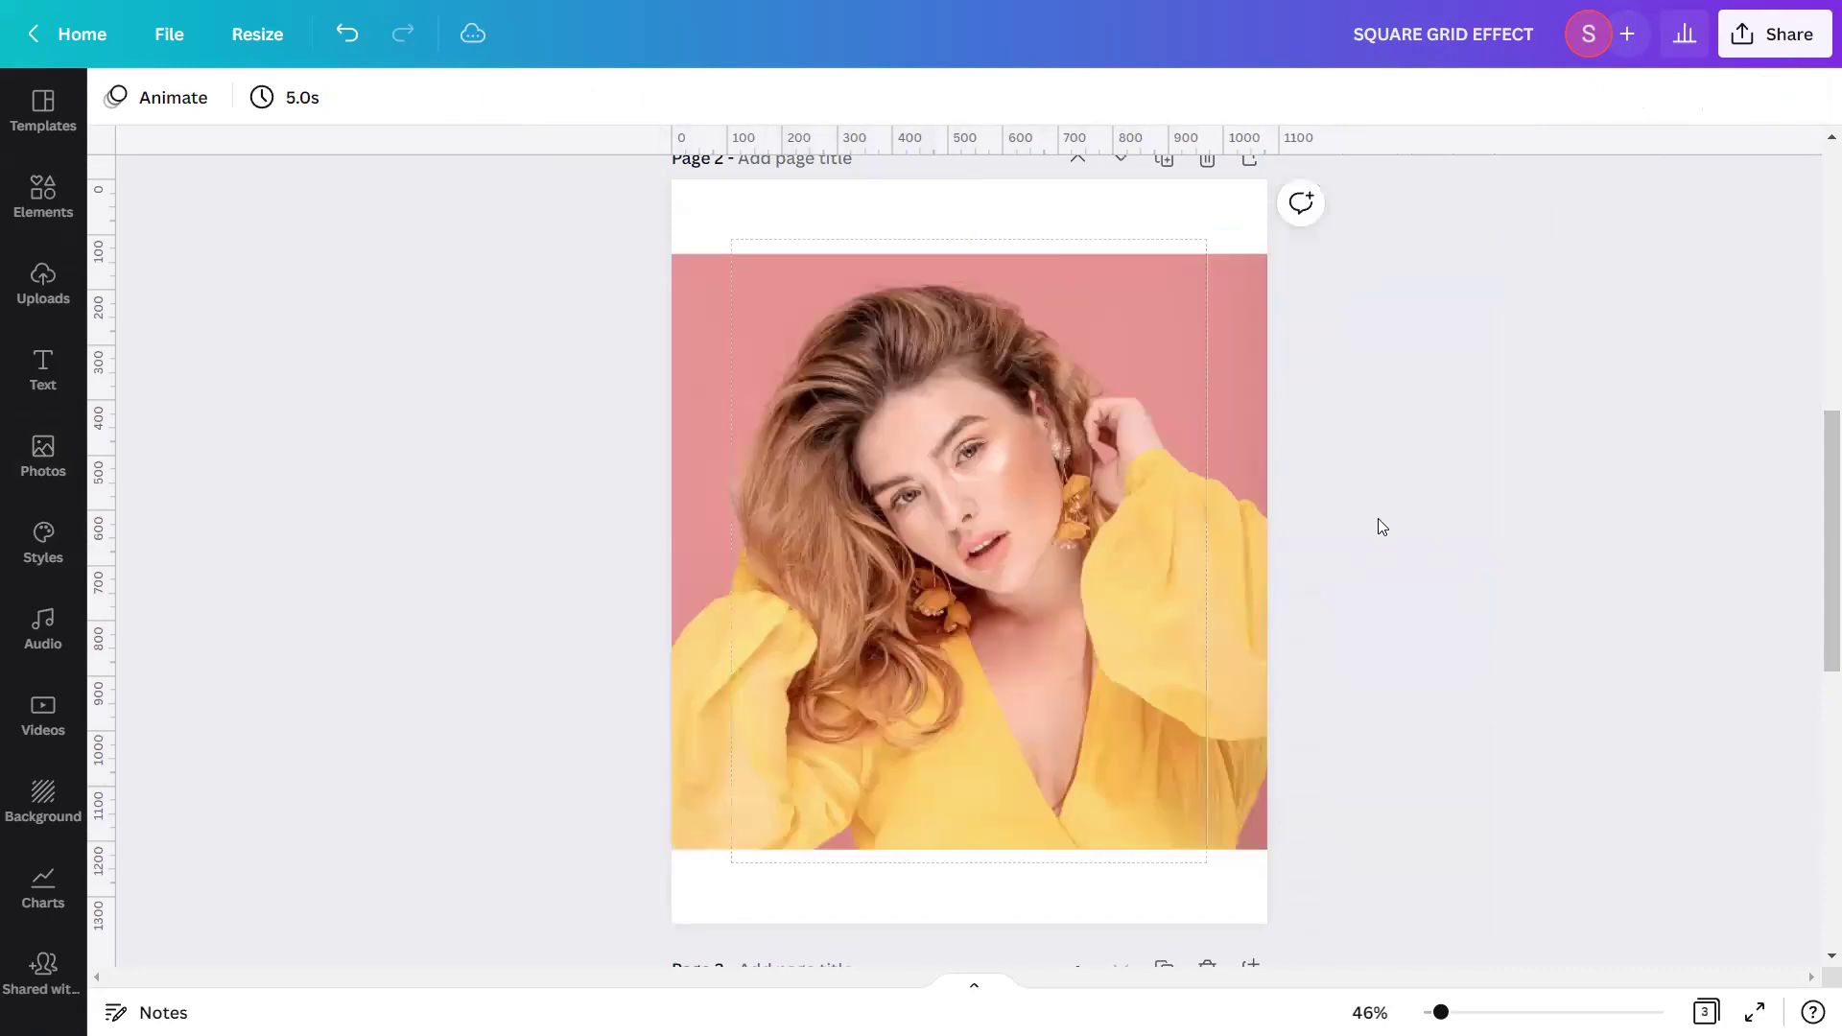
left_click(1055, 518)
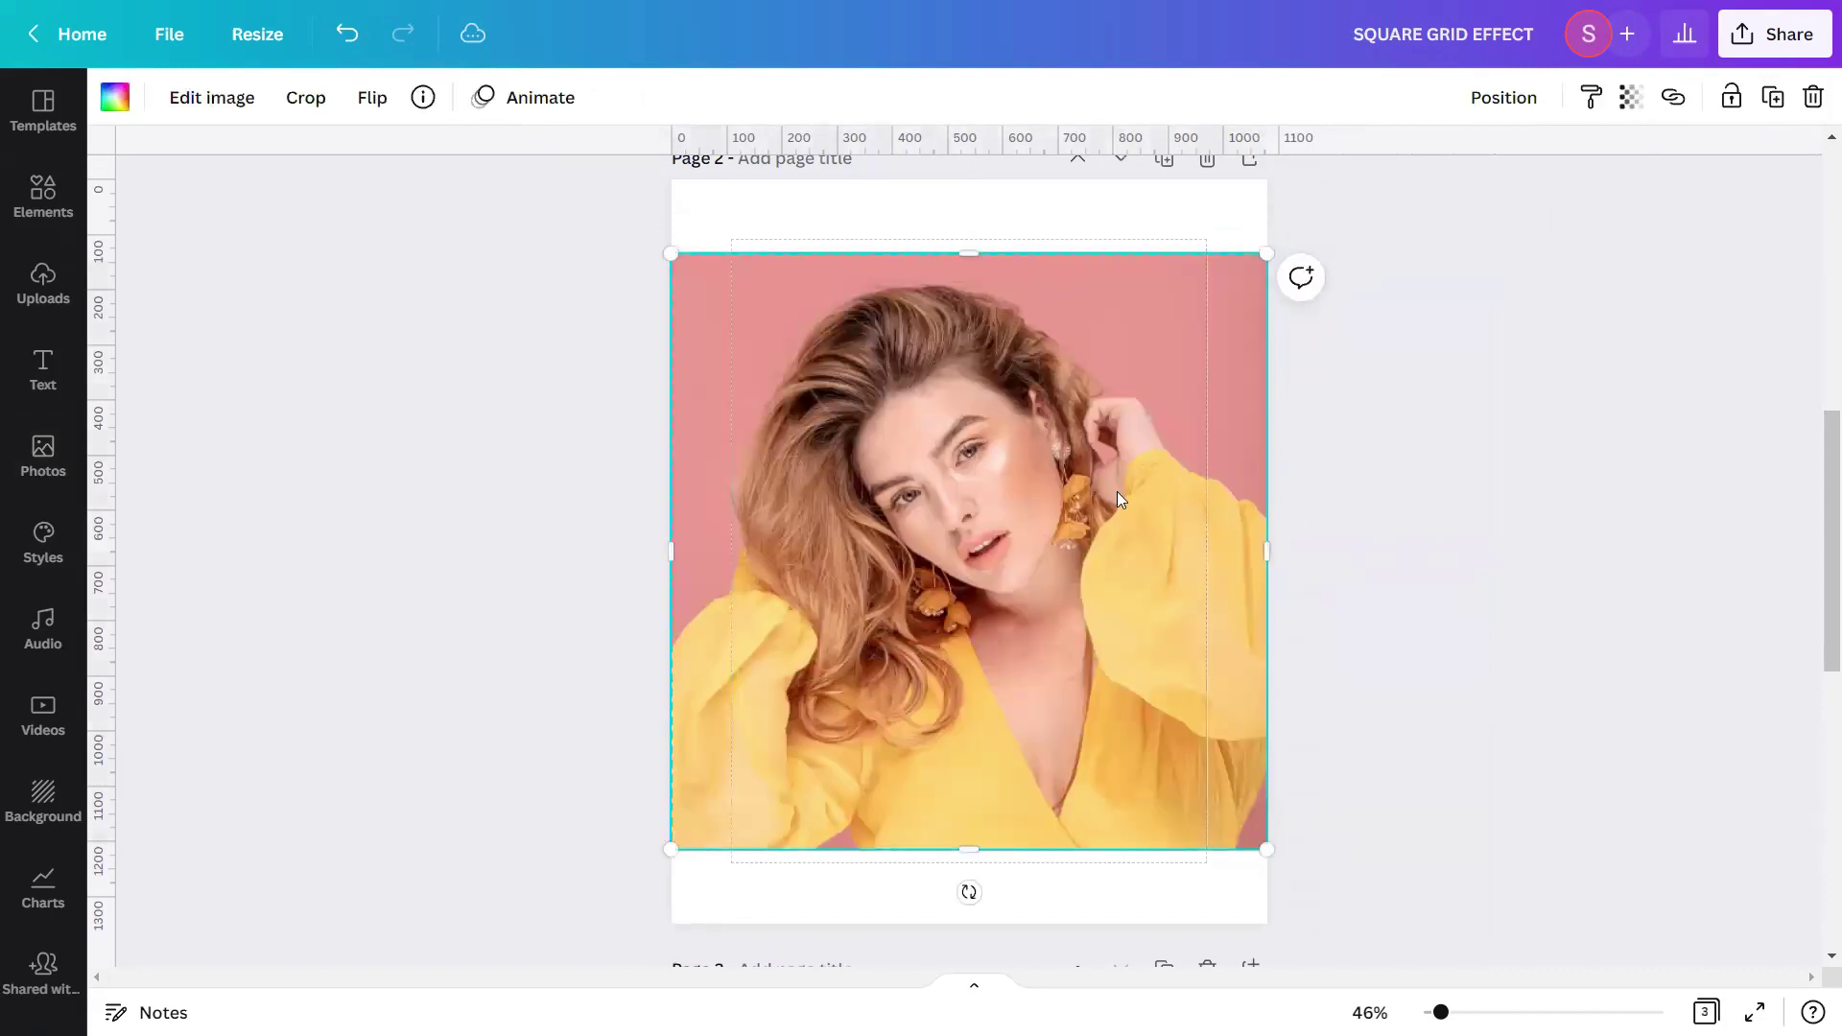
left_click(1482, 107)
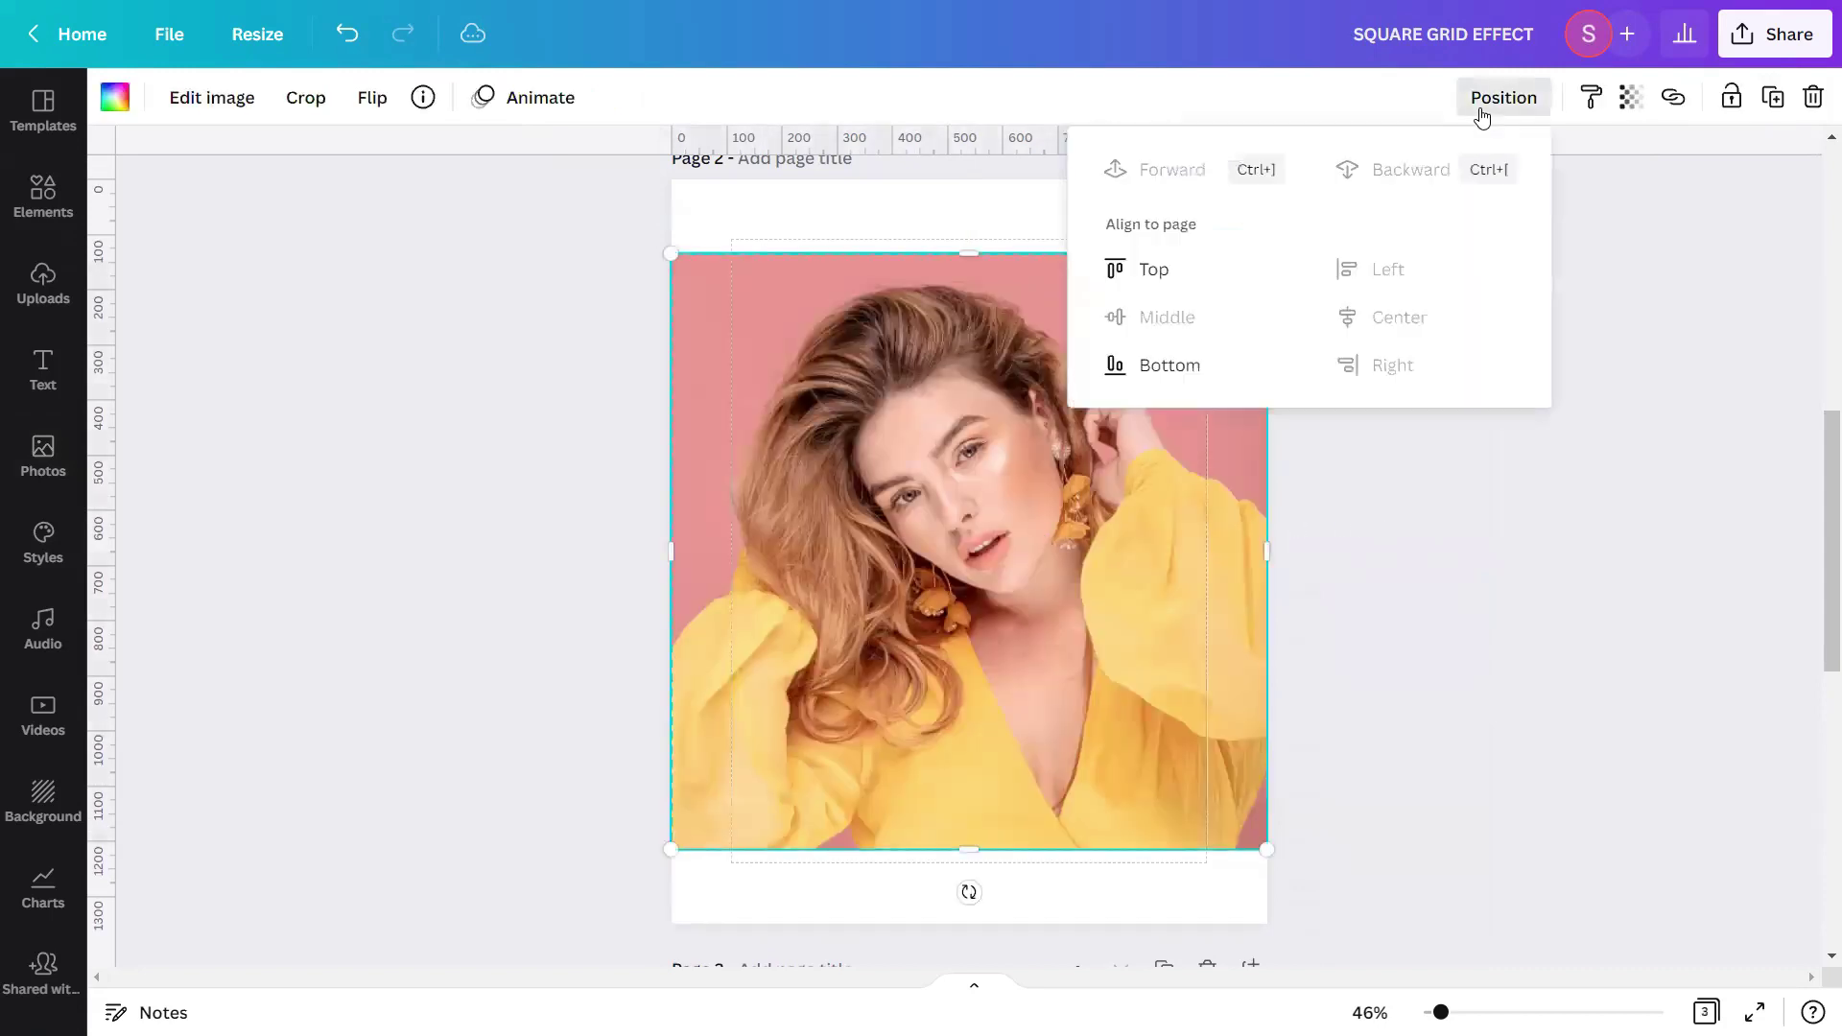
left_click(1731, 97)
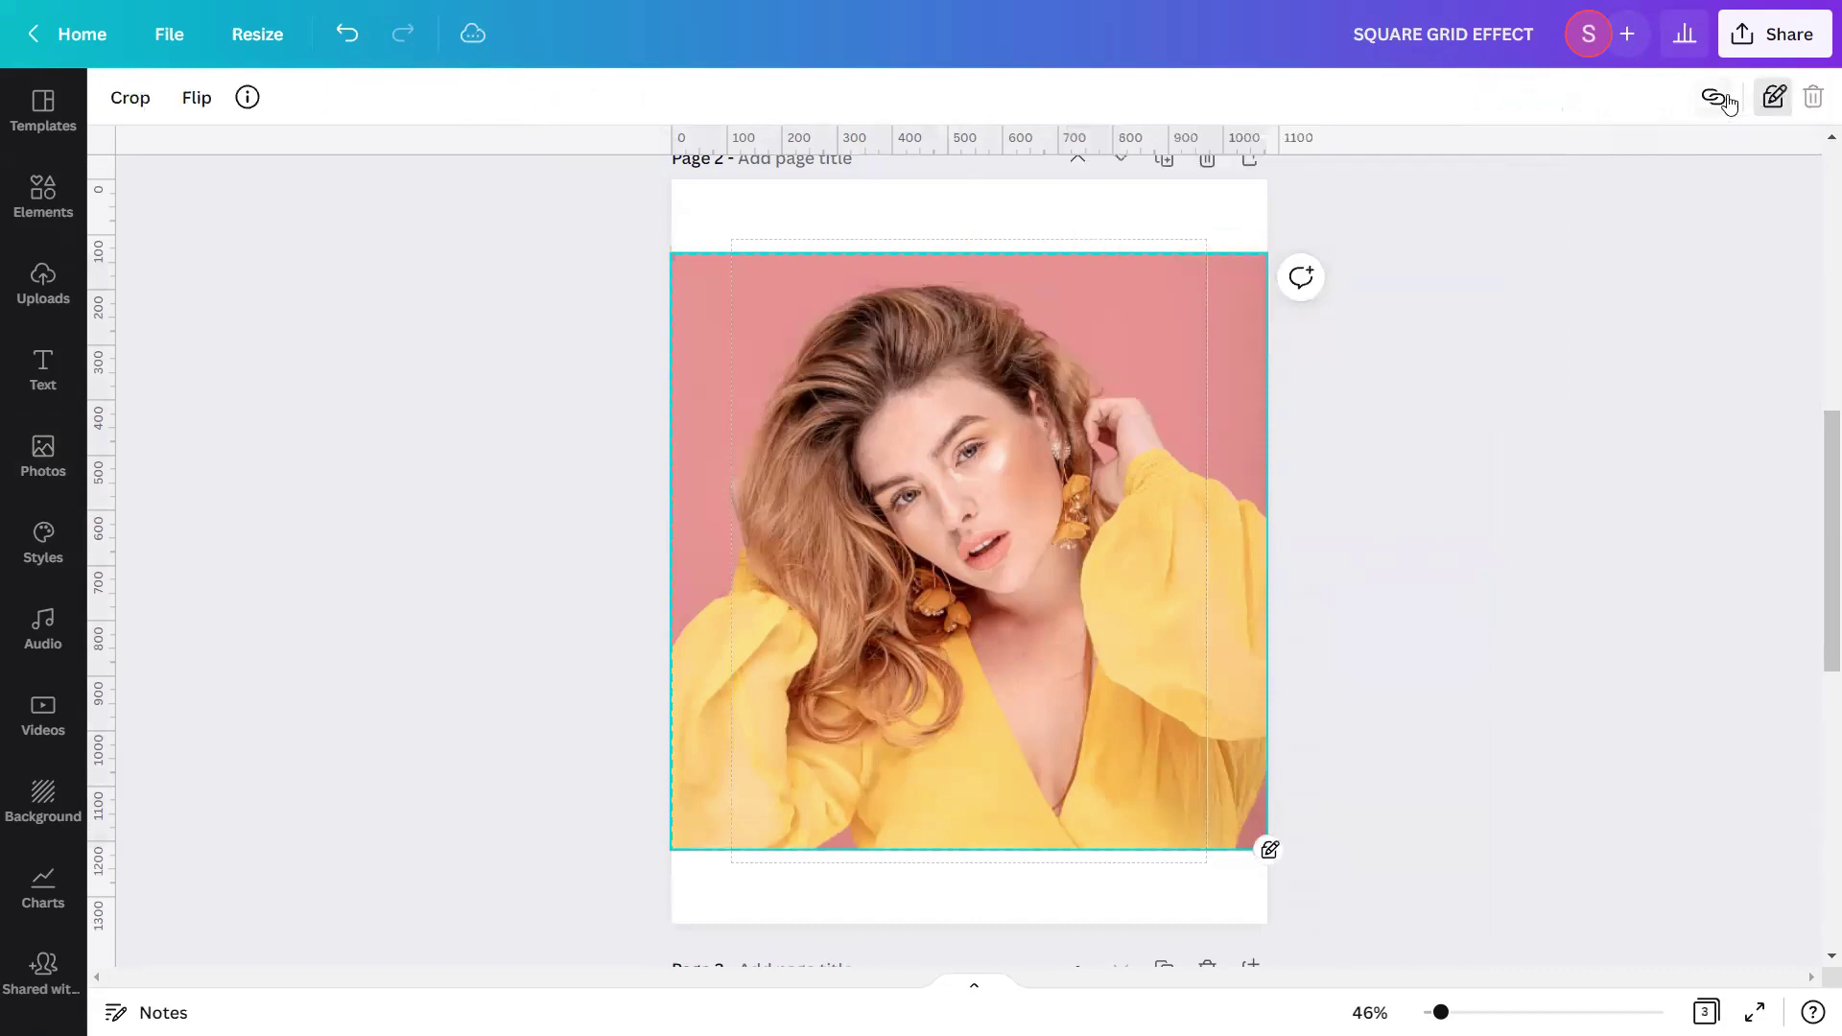
left_click(1583, 552)
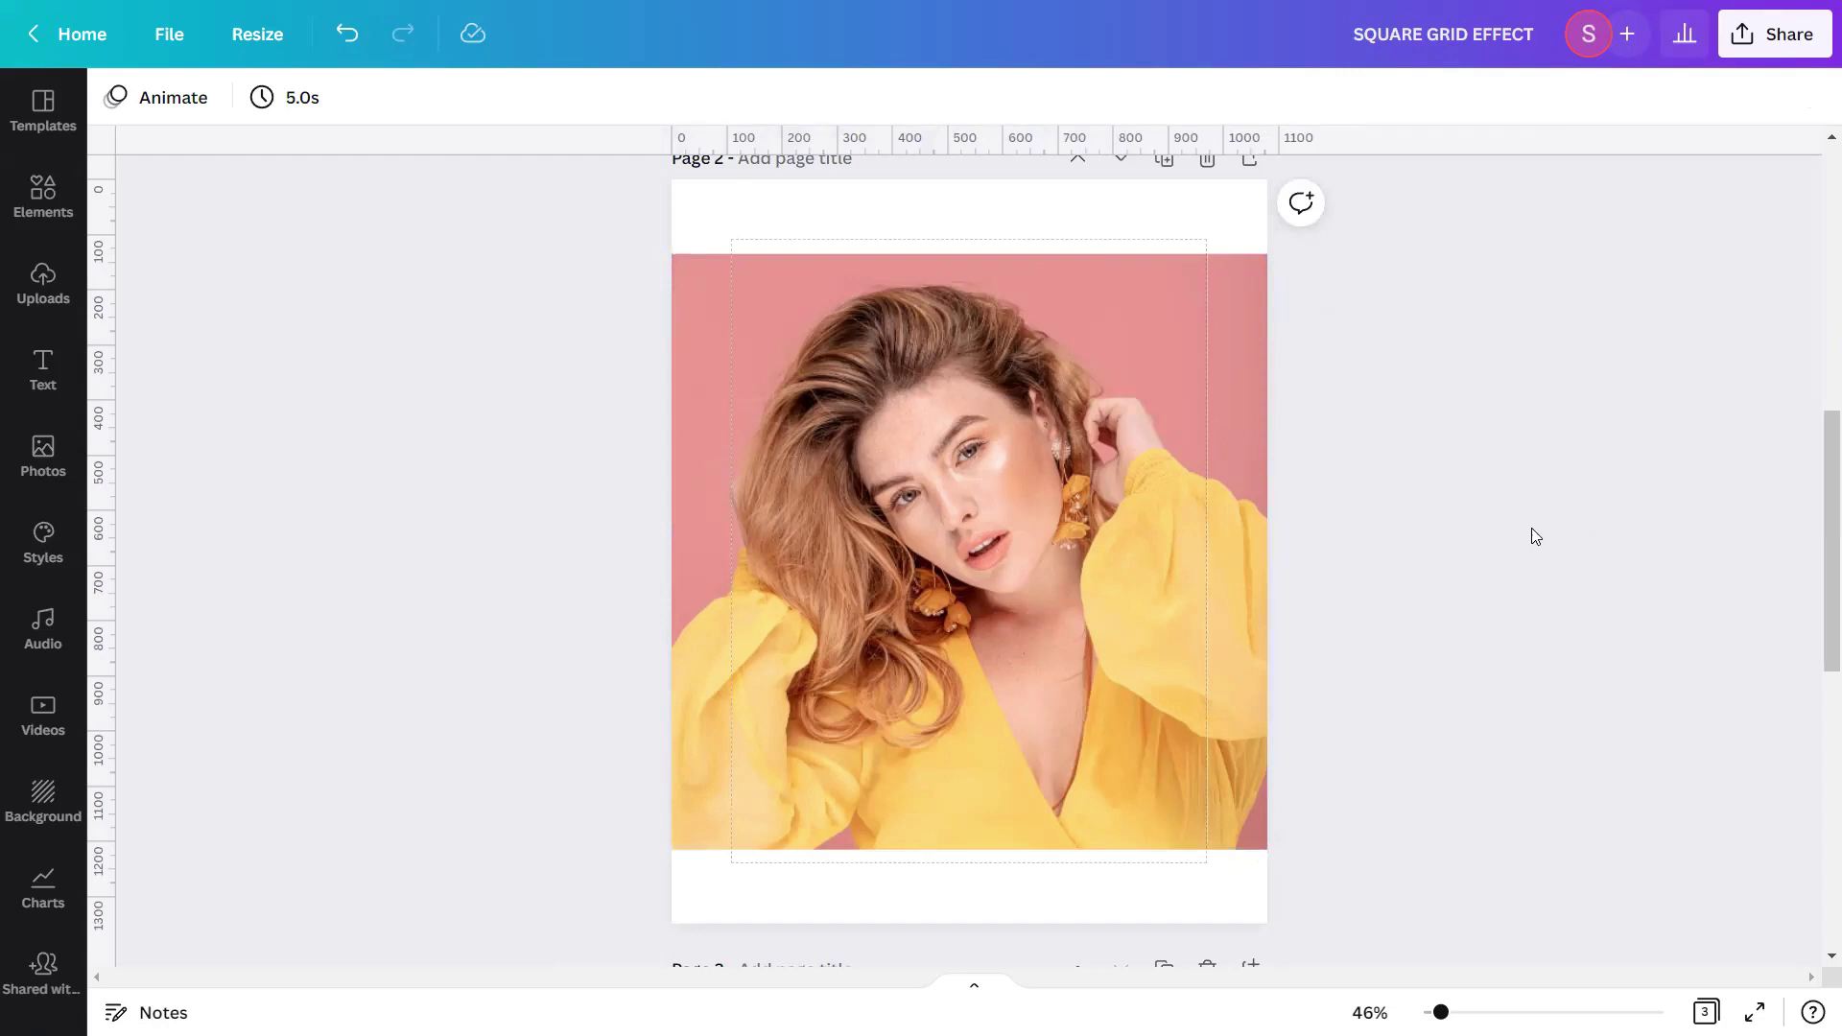
Add the white 5x5 grid graphic from a 'GRID' Graphics search and stretch it over the portrait
left_click(48, 206)
left_click(245, 111)
type("GRID")
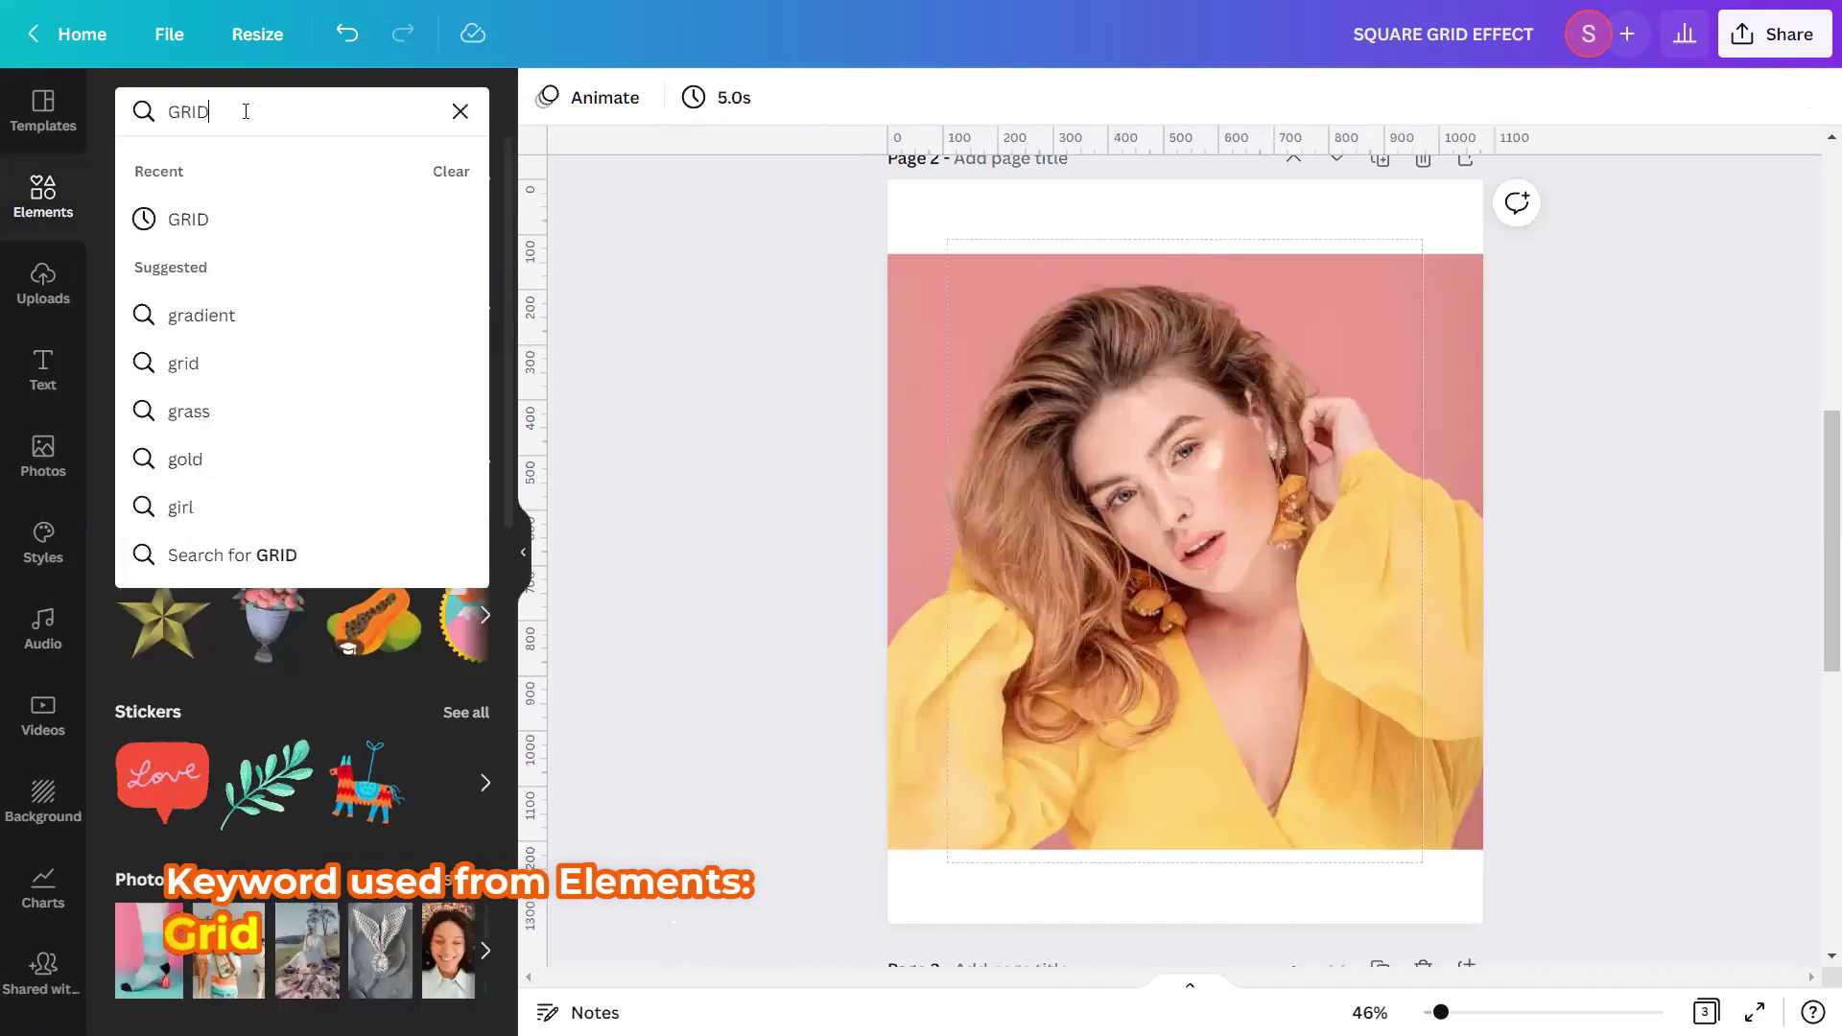
key("Return")
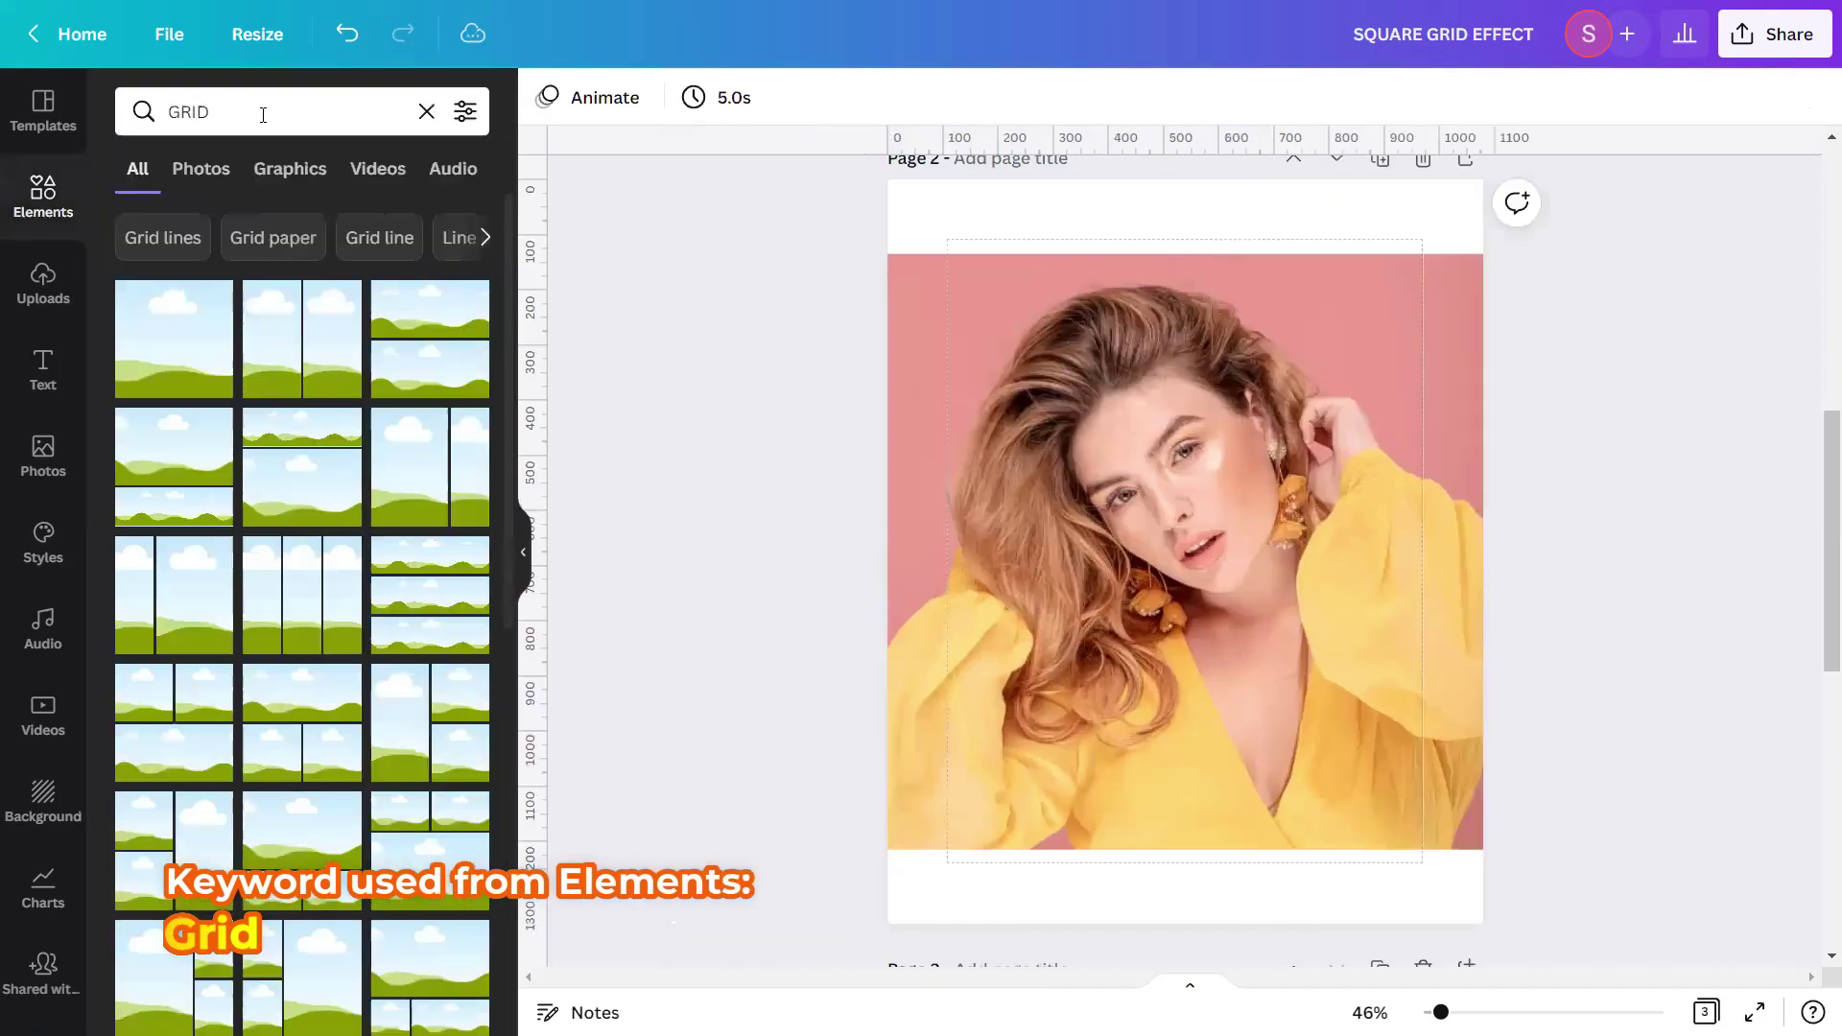
left_click(281, 172)
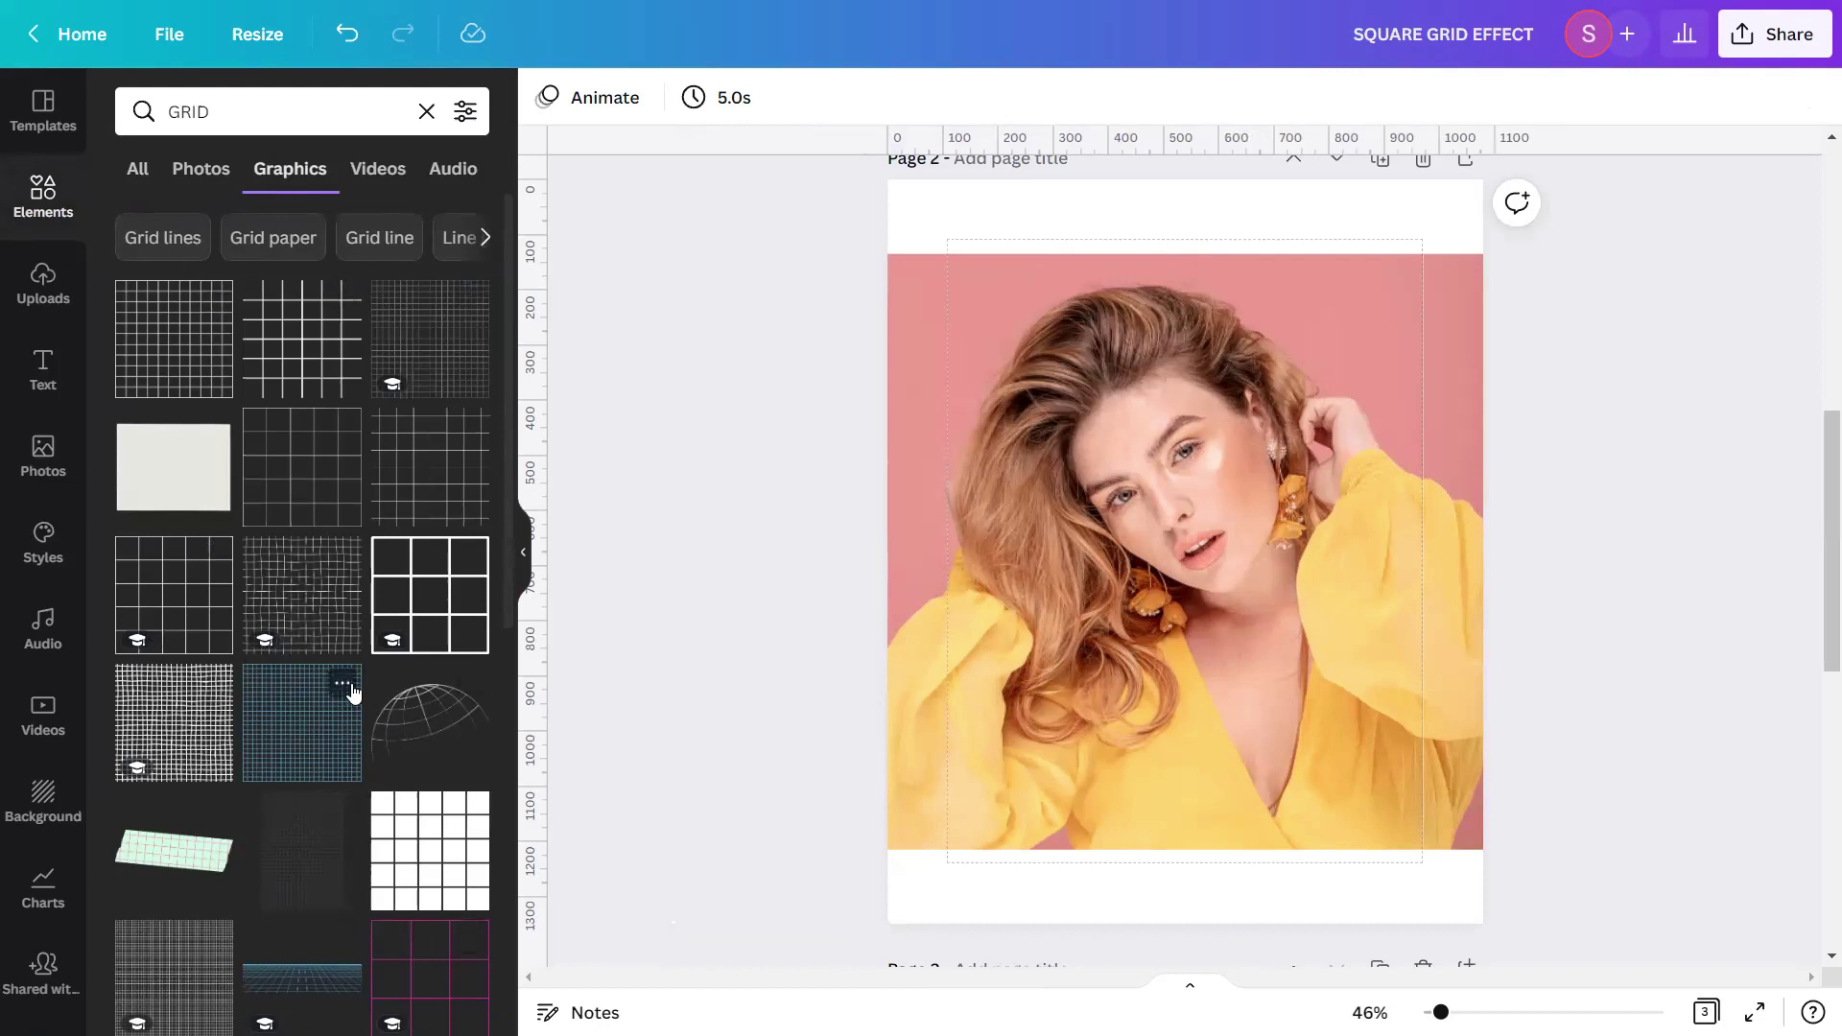
left_click(342, 431)
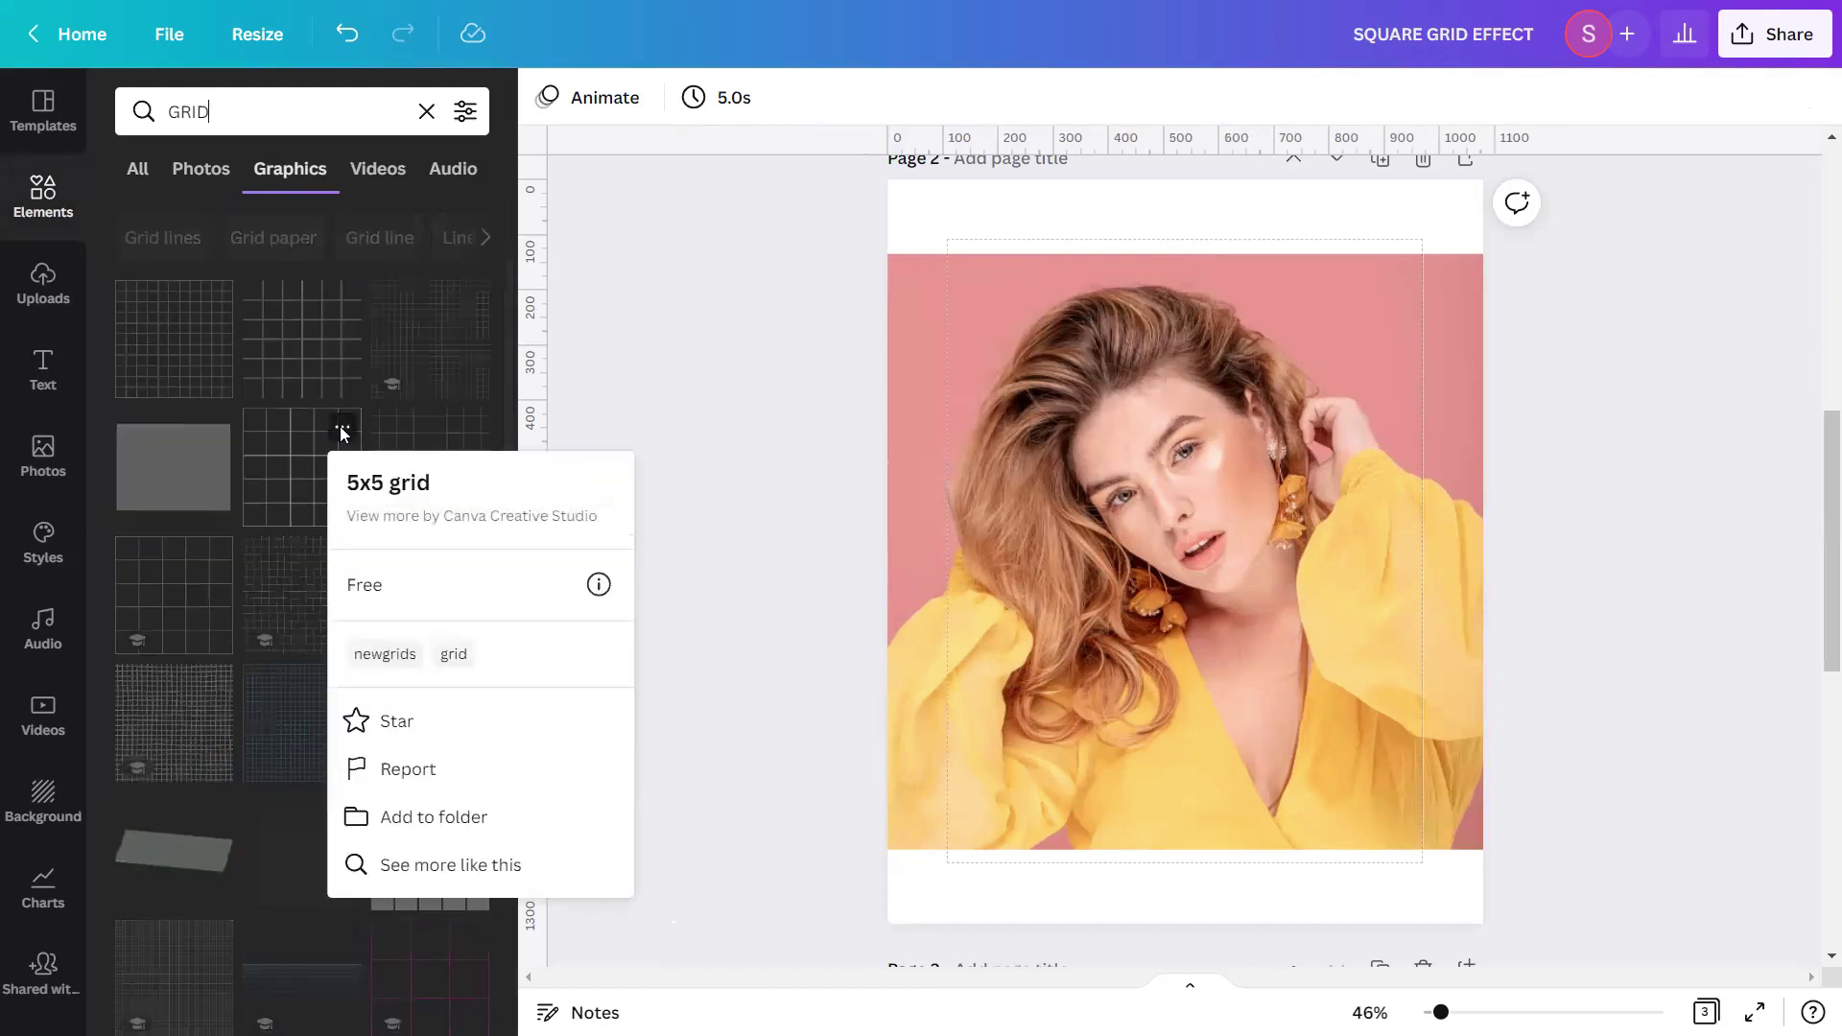
left_click(295, 464)
left_click(295, 465)
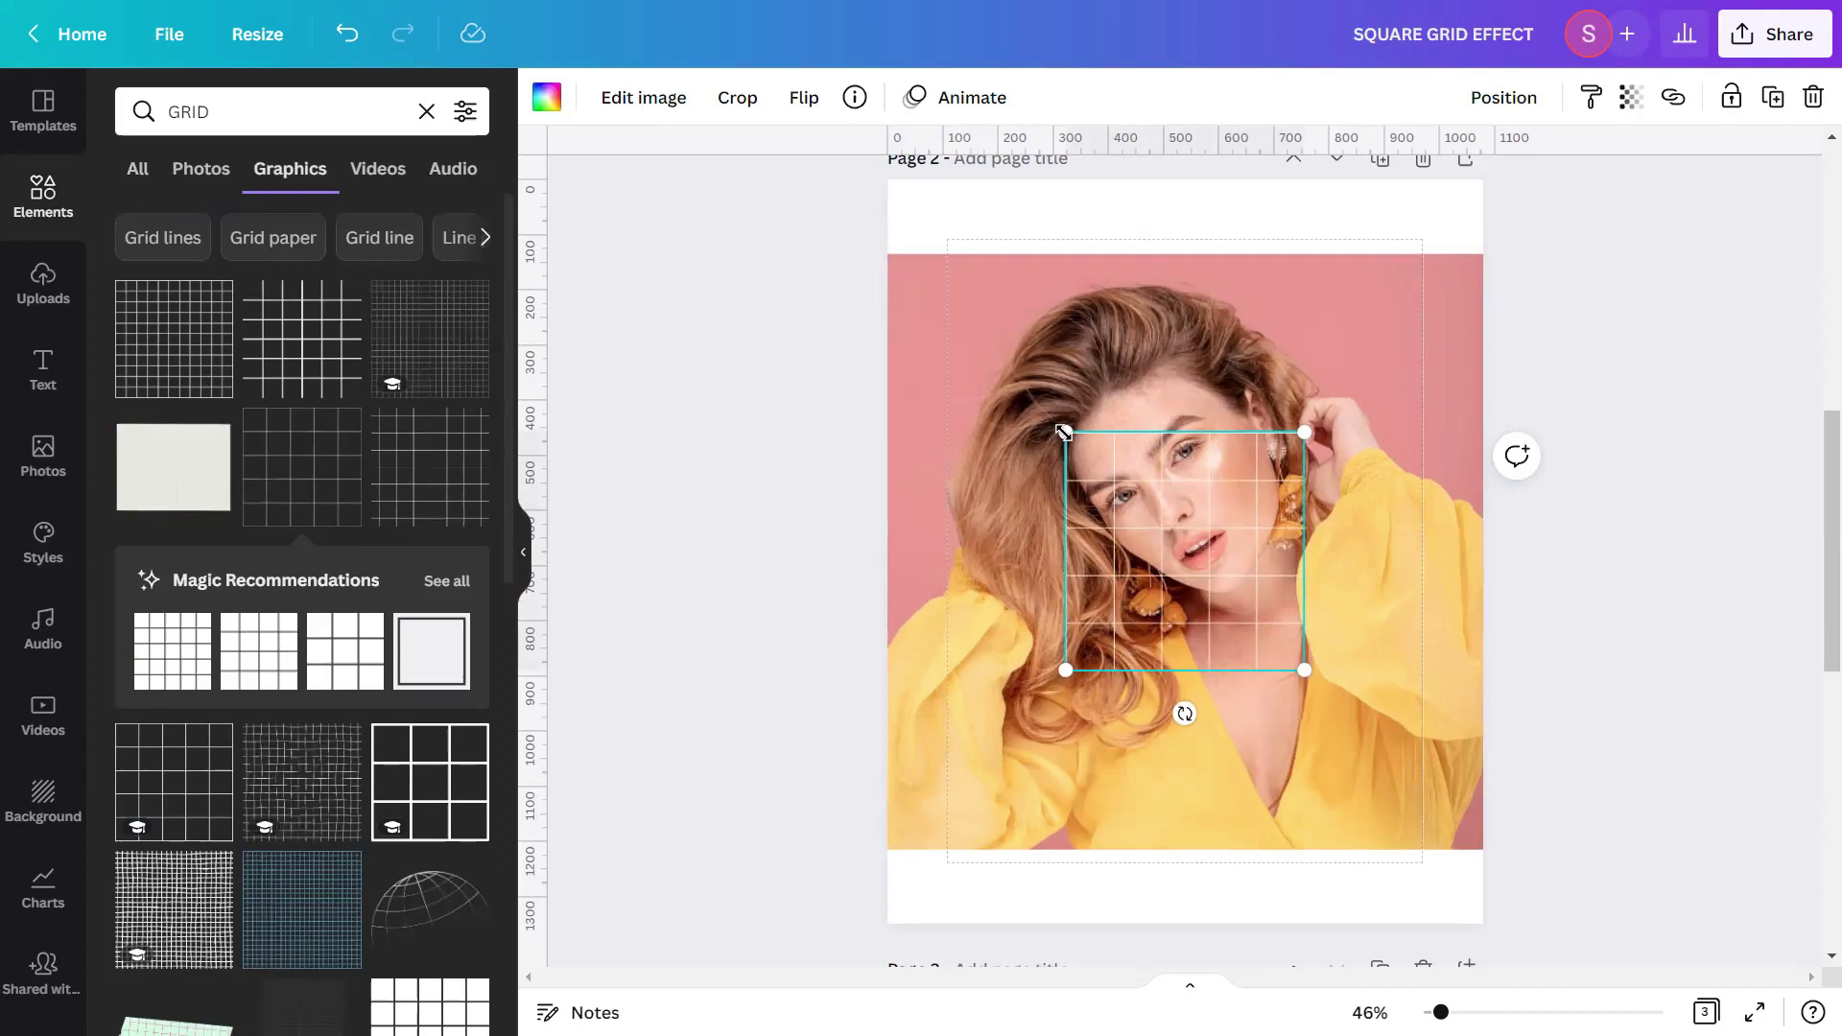
left_click(523, 552)
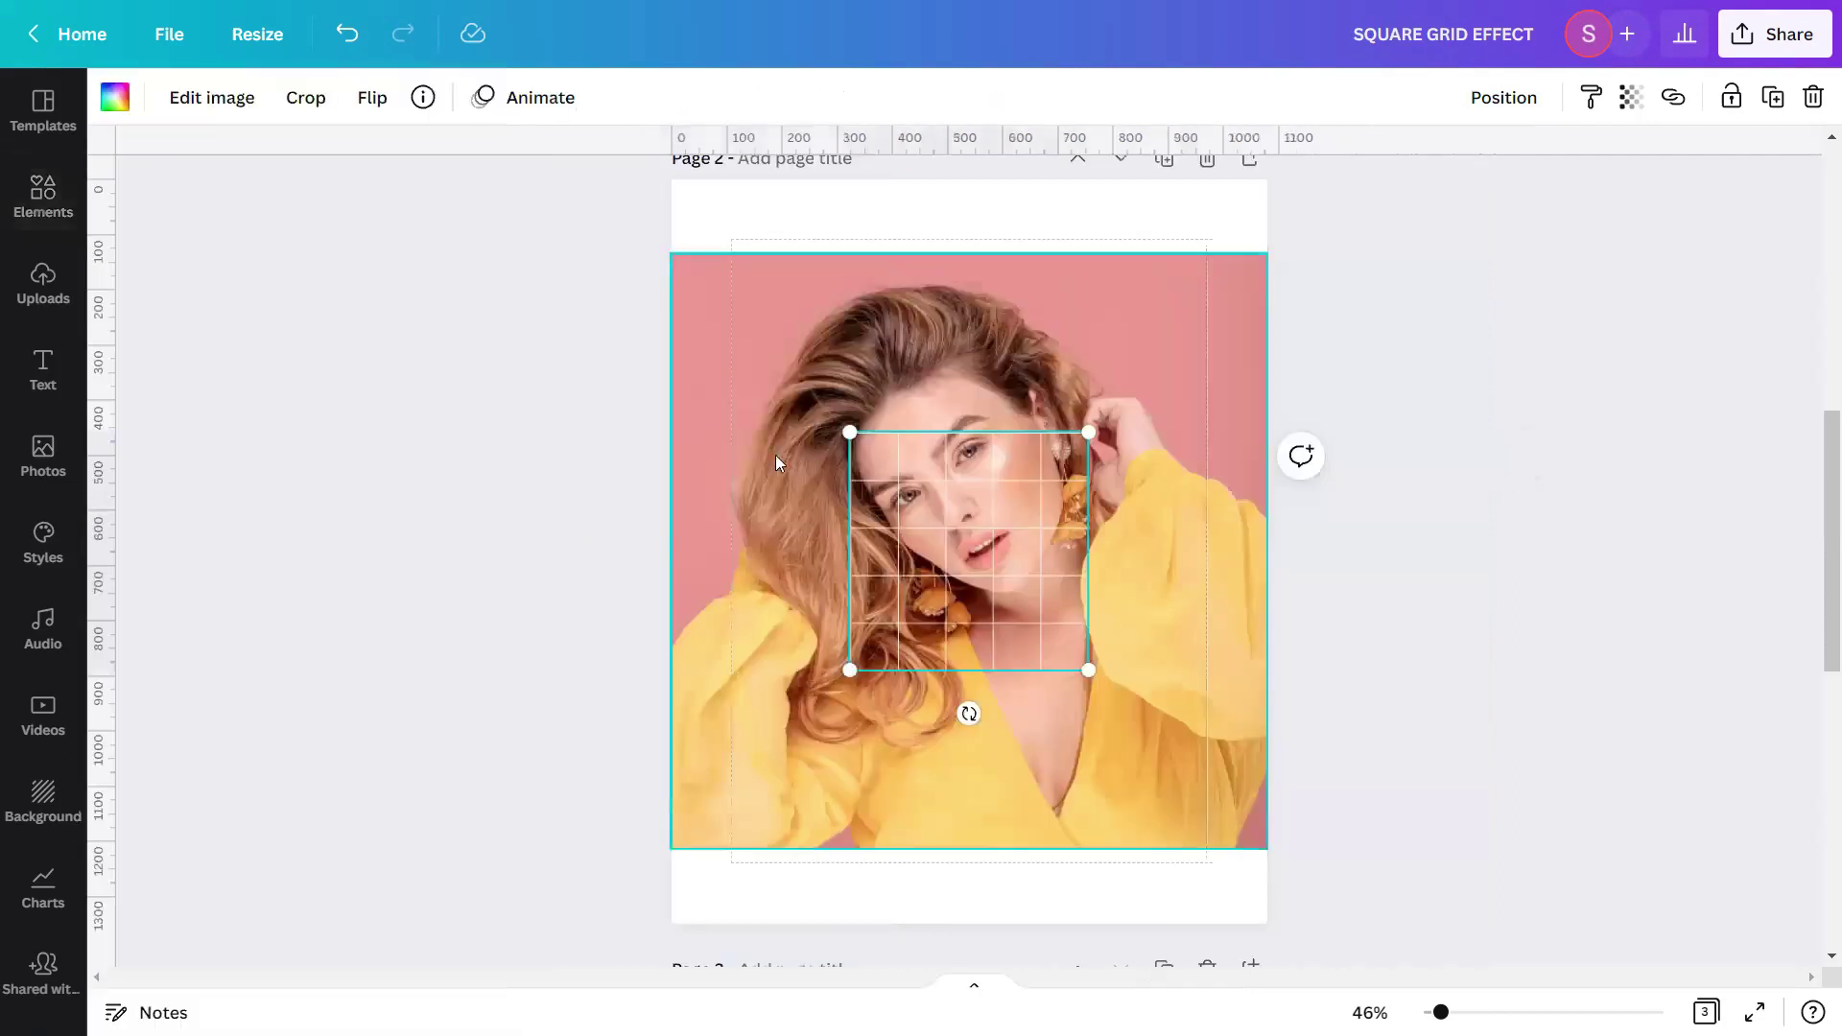
left_click_drag(850, 429, 633, 296)
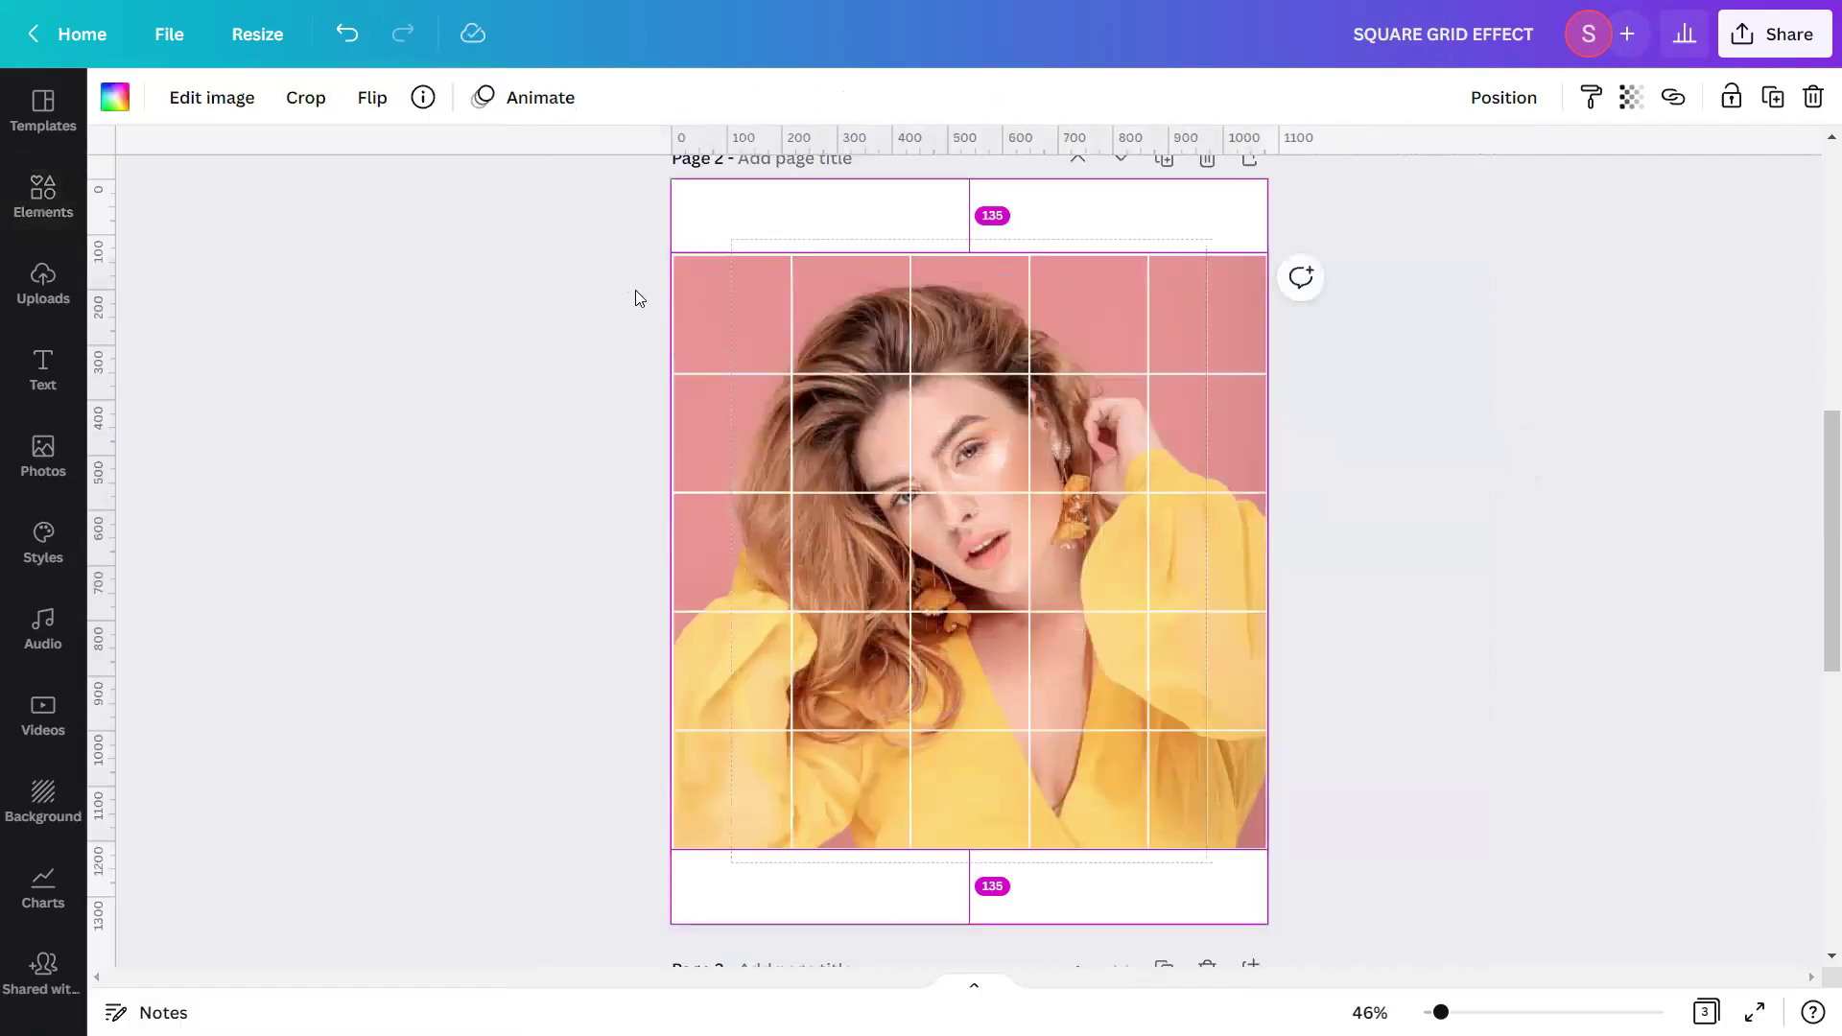
Select the 5x5 grid over the portrait and check its Position options
left_click(1517, 114)
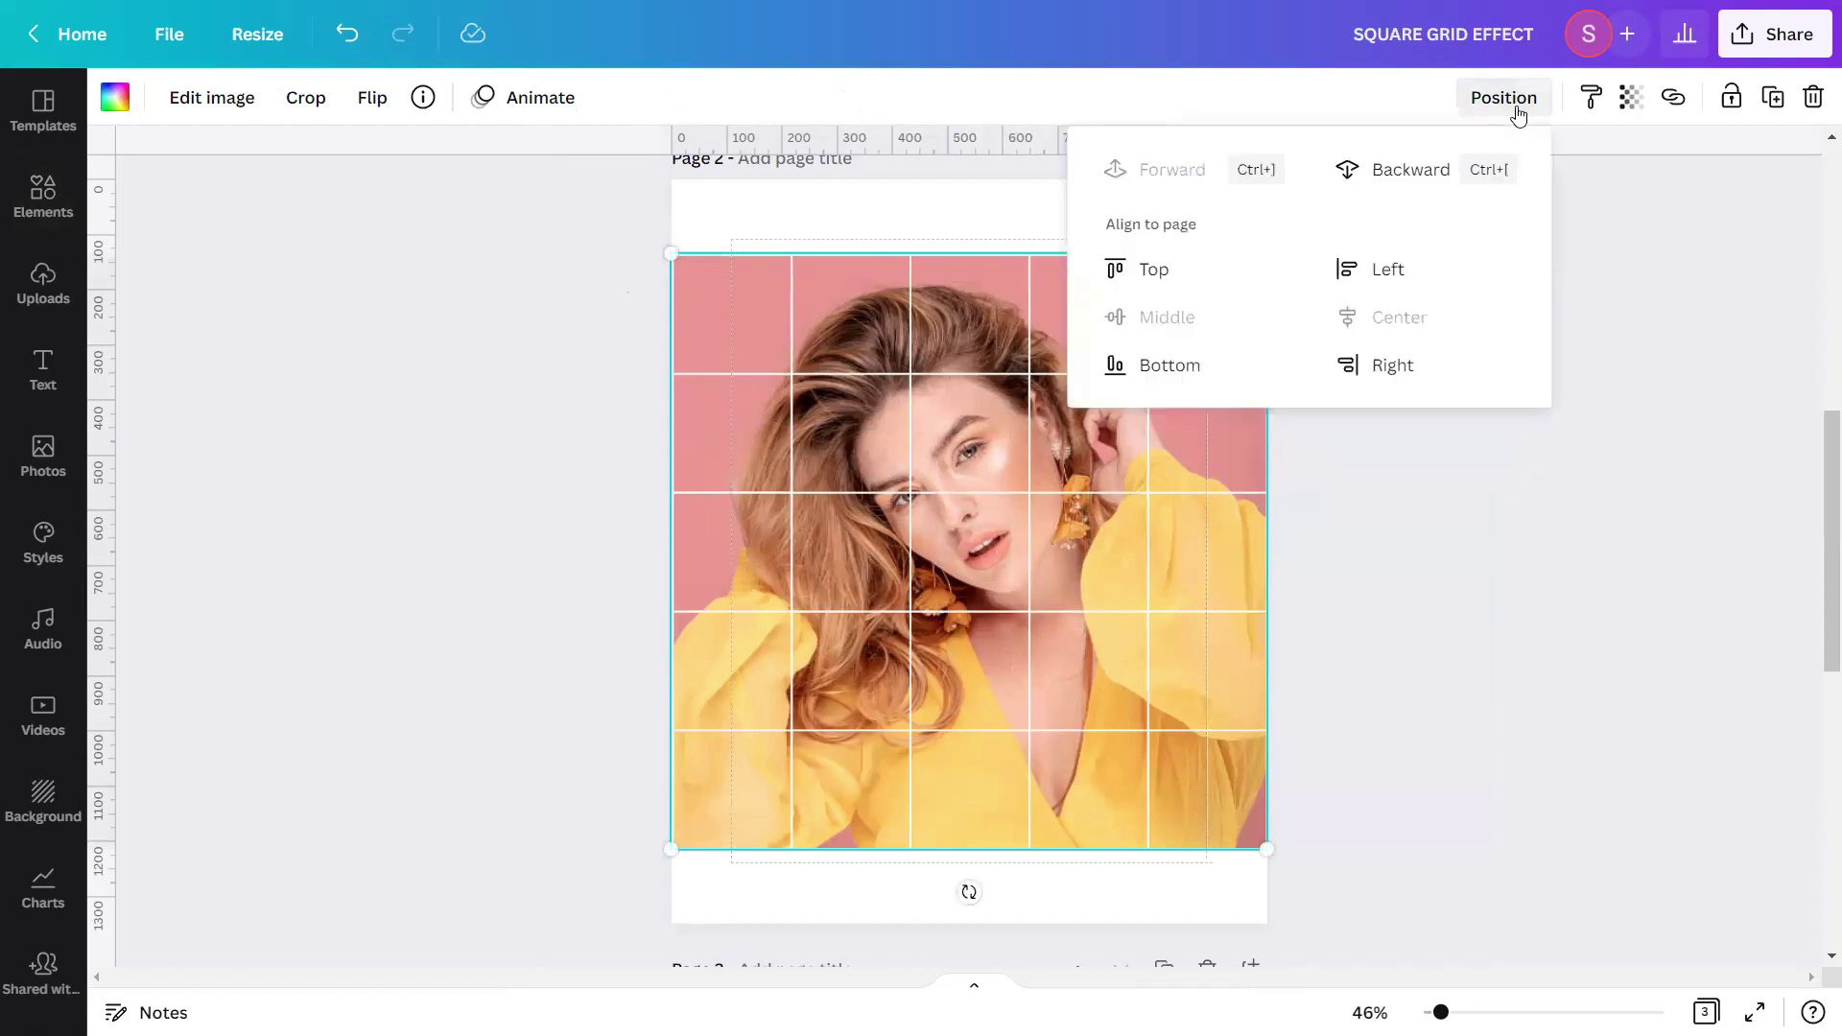
left_click(1517, 113)
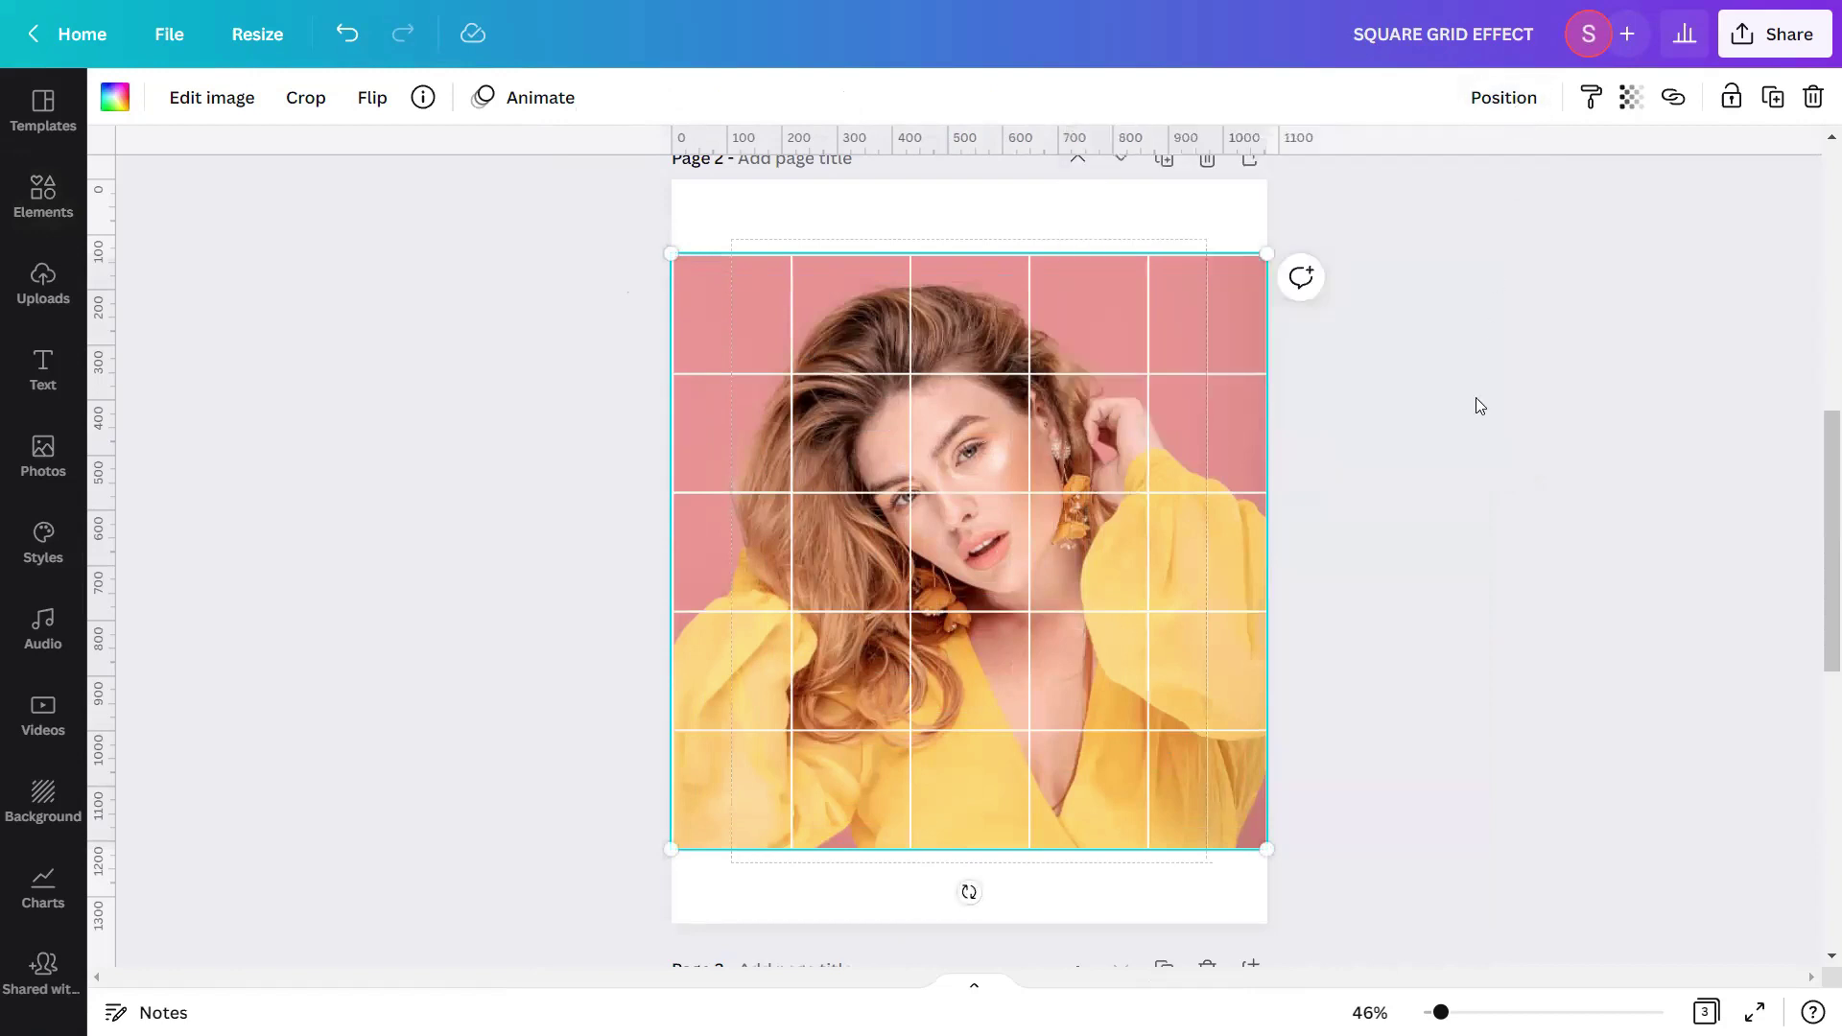
left_click(1458, 481)
scroll(1393, 695, "down", 1)
scroll(1393, 695, "down", 1)
left_click(1218, 643)
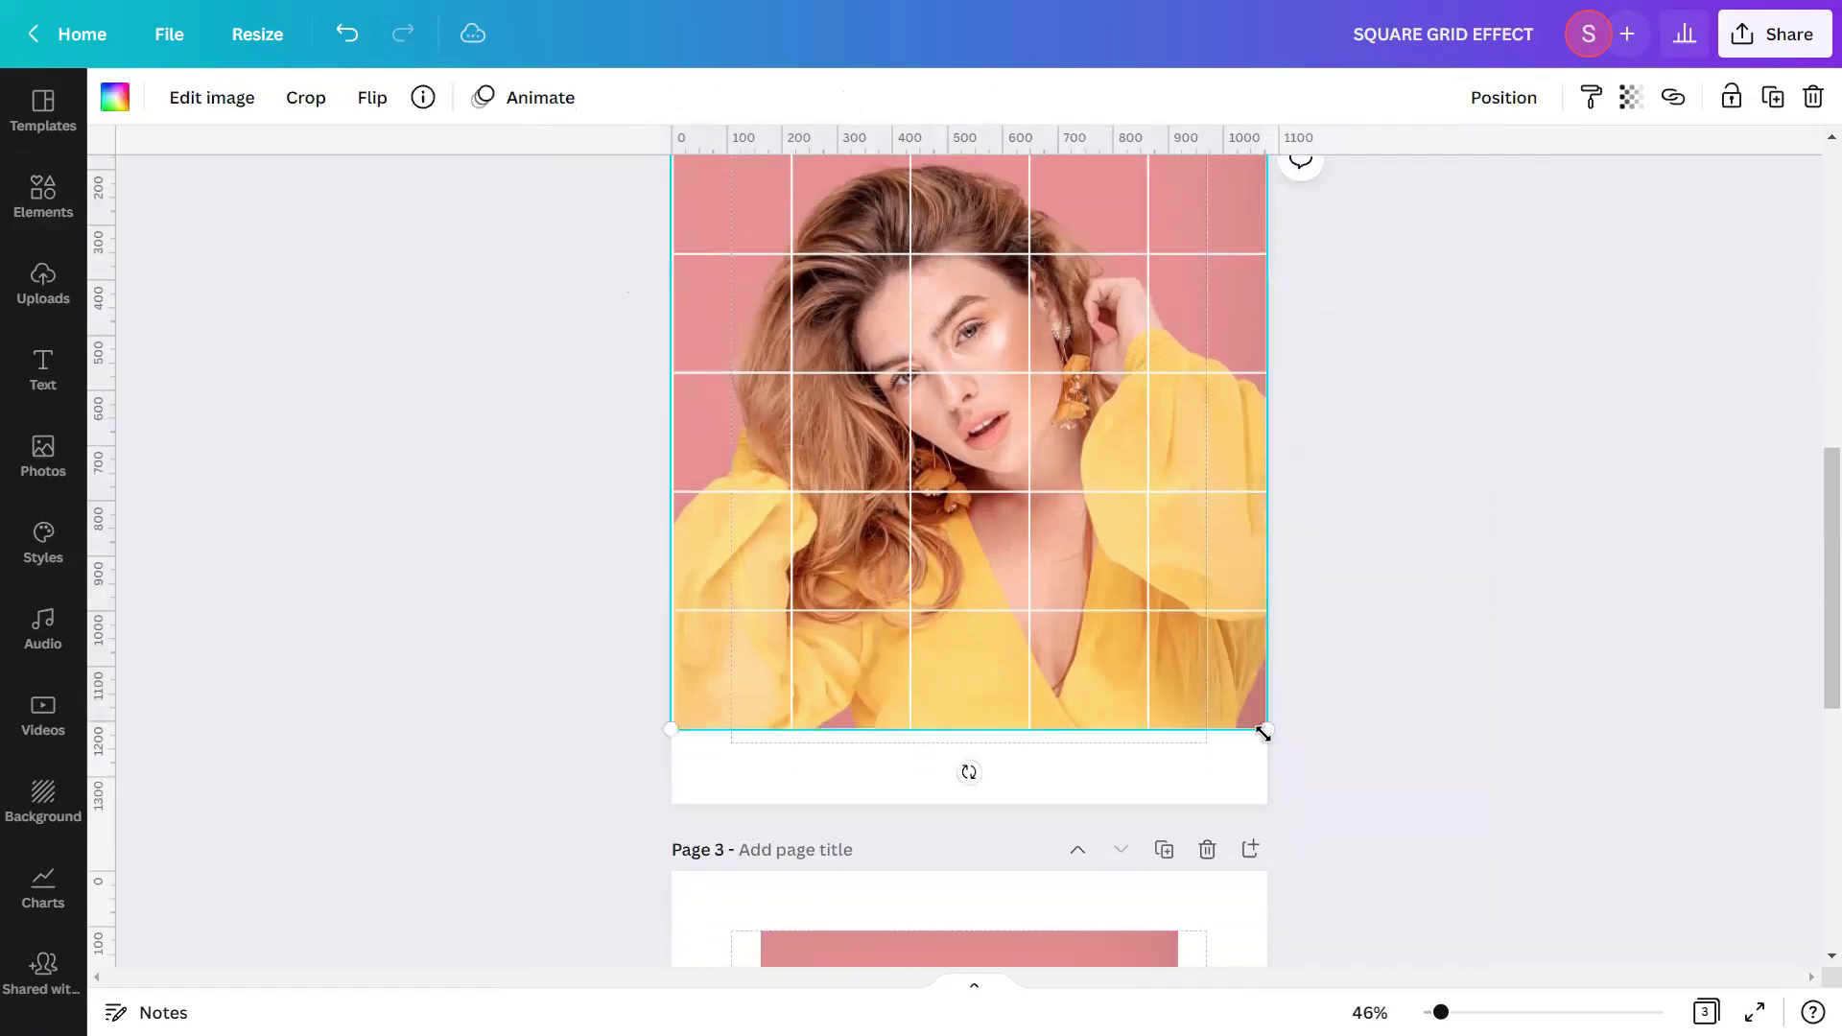
left_click_drag(1262, 735, 1262, 737)
left_click(1512, 111)
left_click(1478, 543)
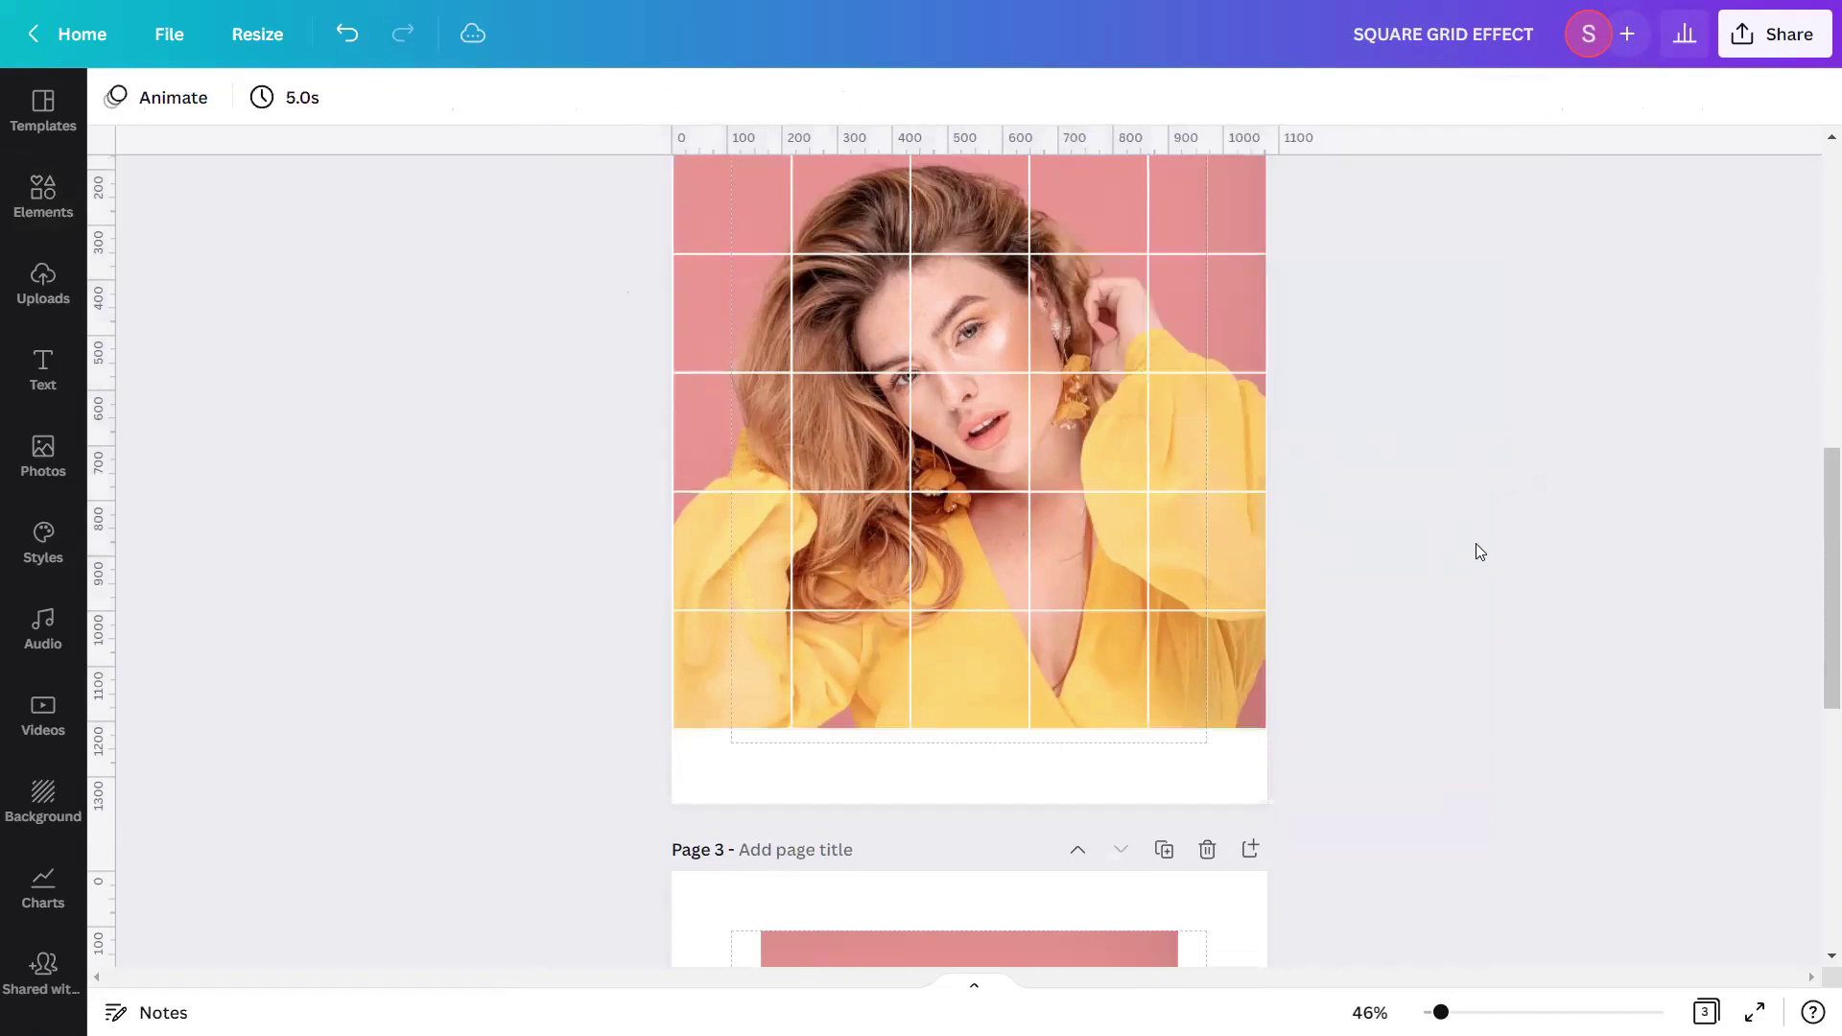
Lock the 5x5 grid in place over the portrait
scroll(1815, 628, "up", 2)
left_click(1233, 553)
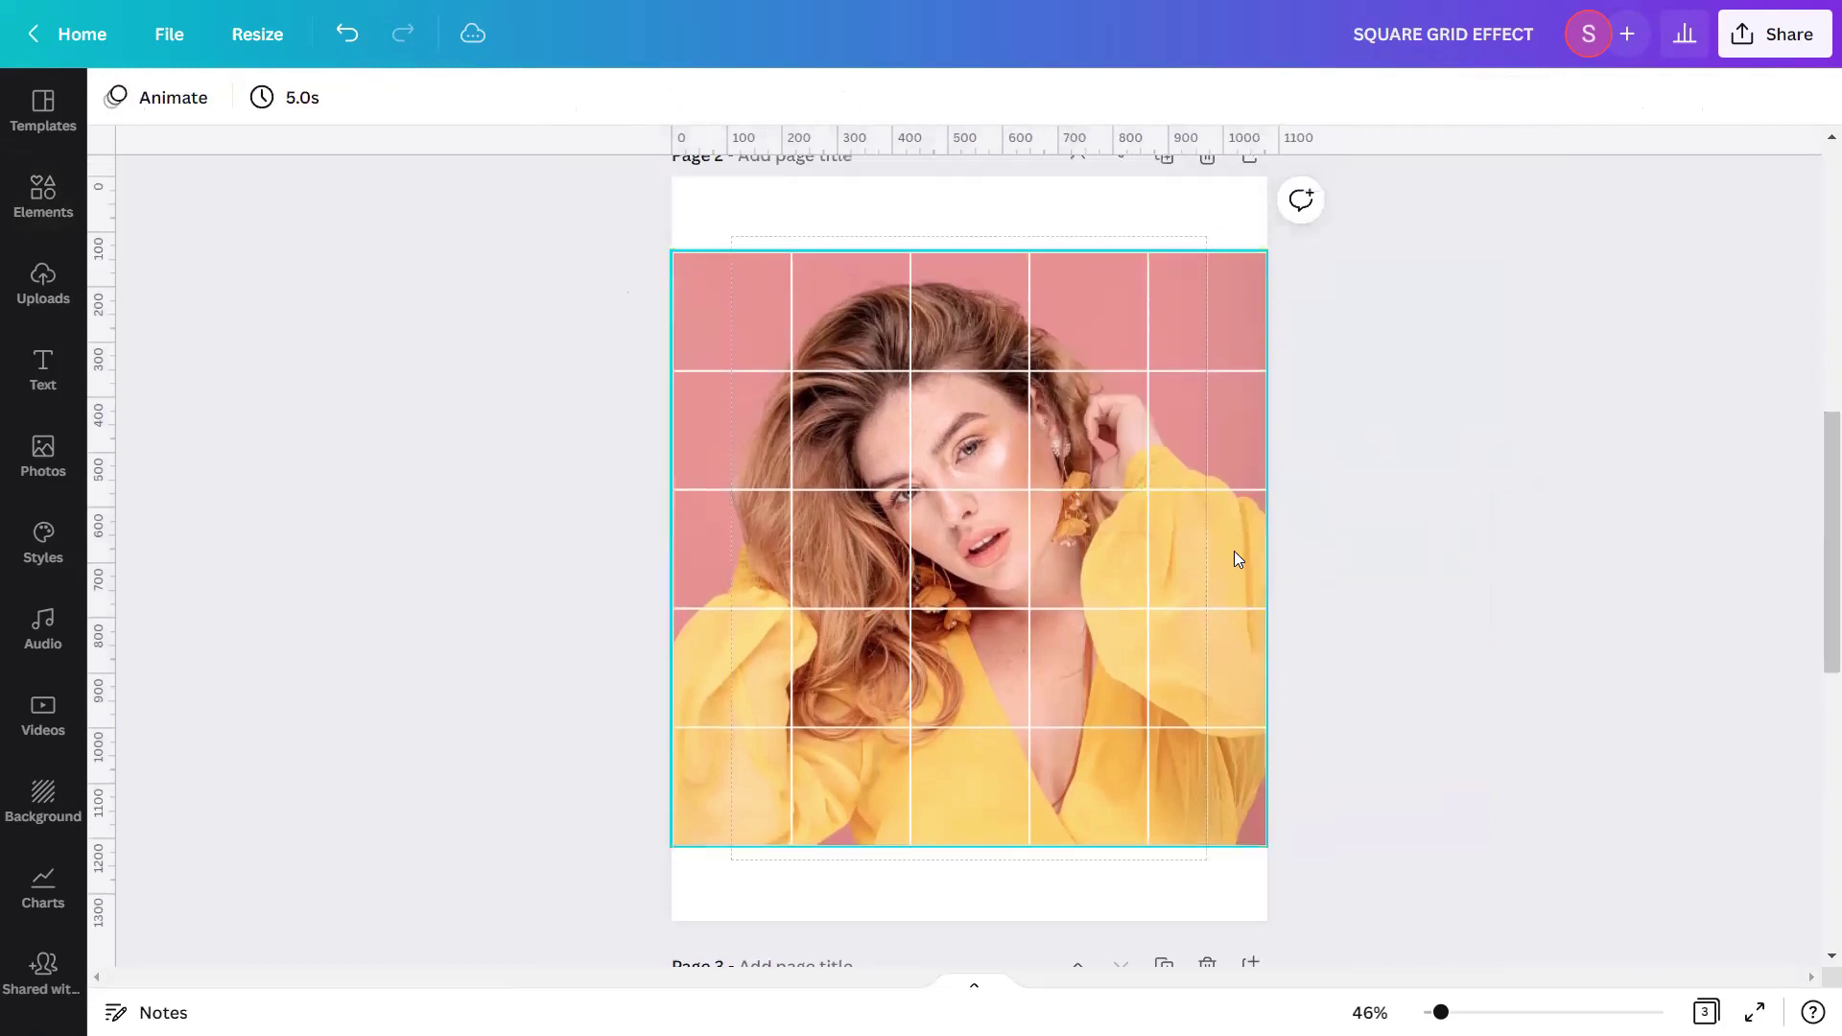
left_click(1730, 97)
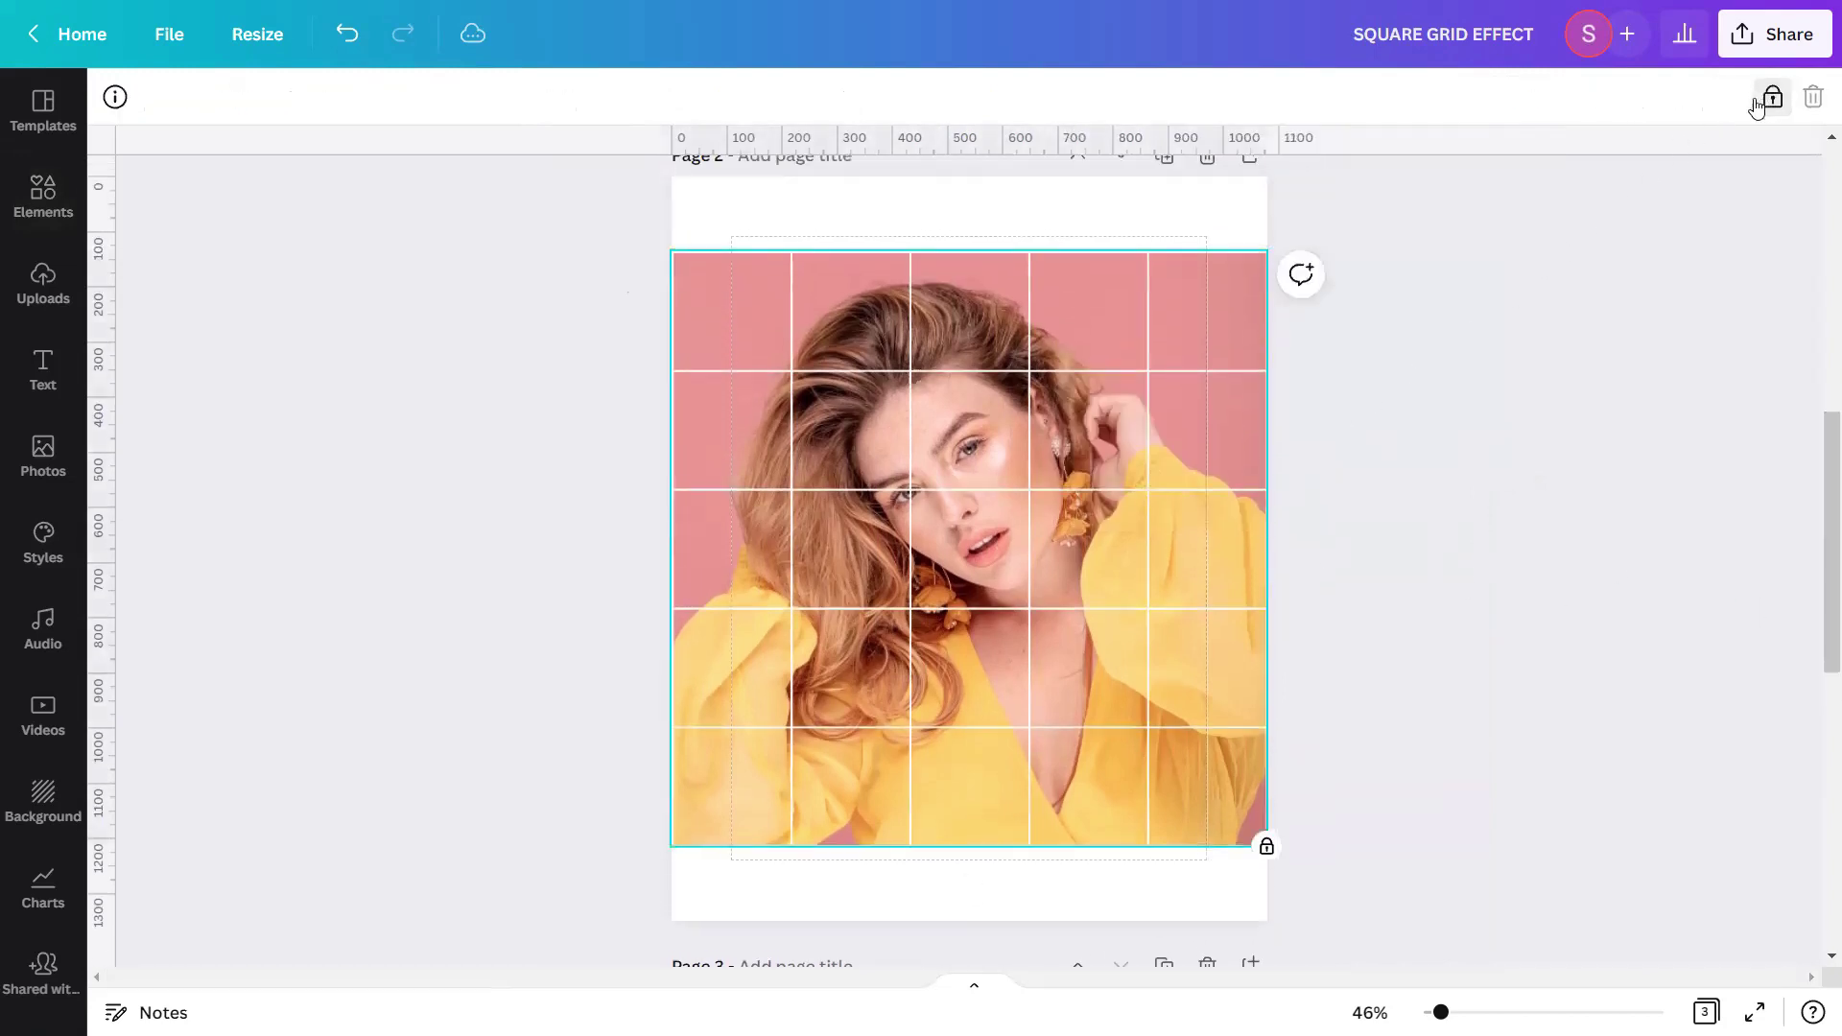
left_click(1616, 424)
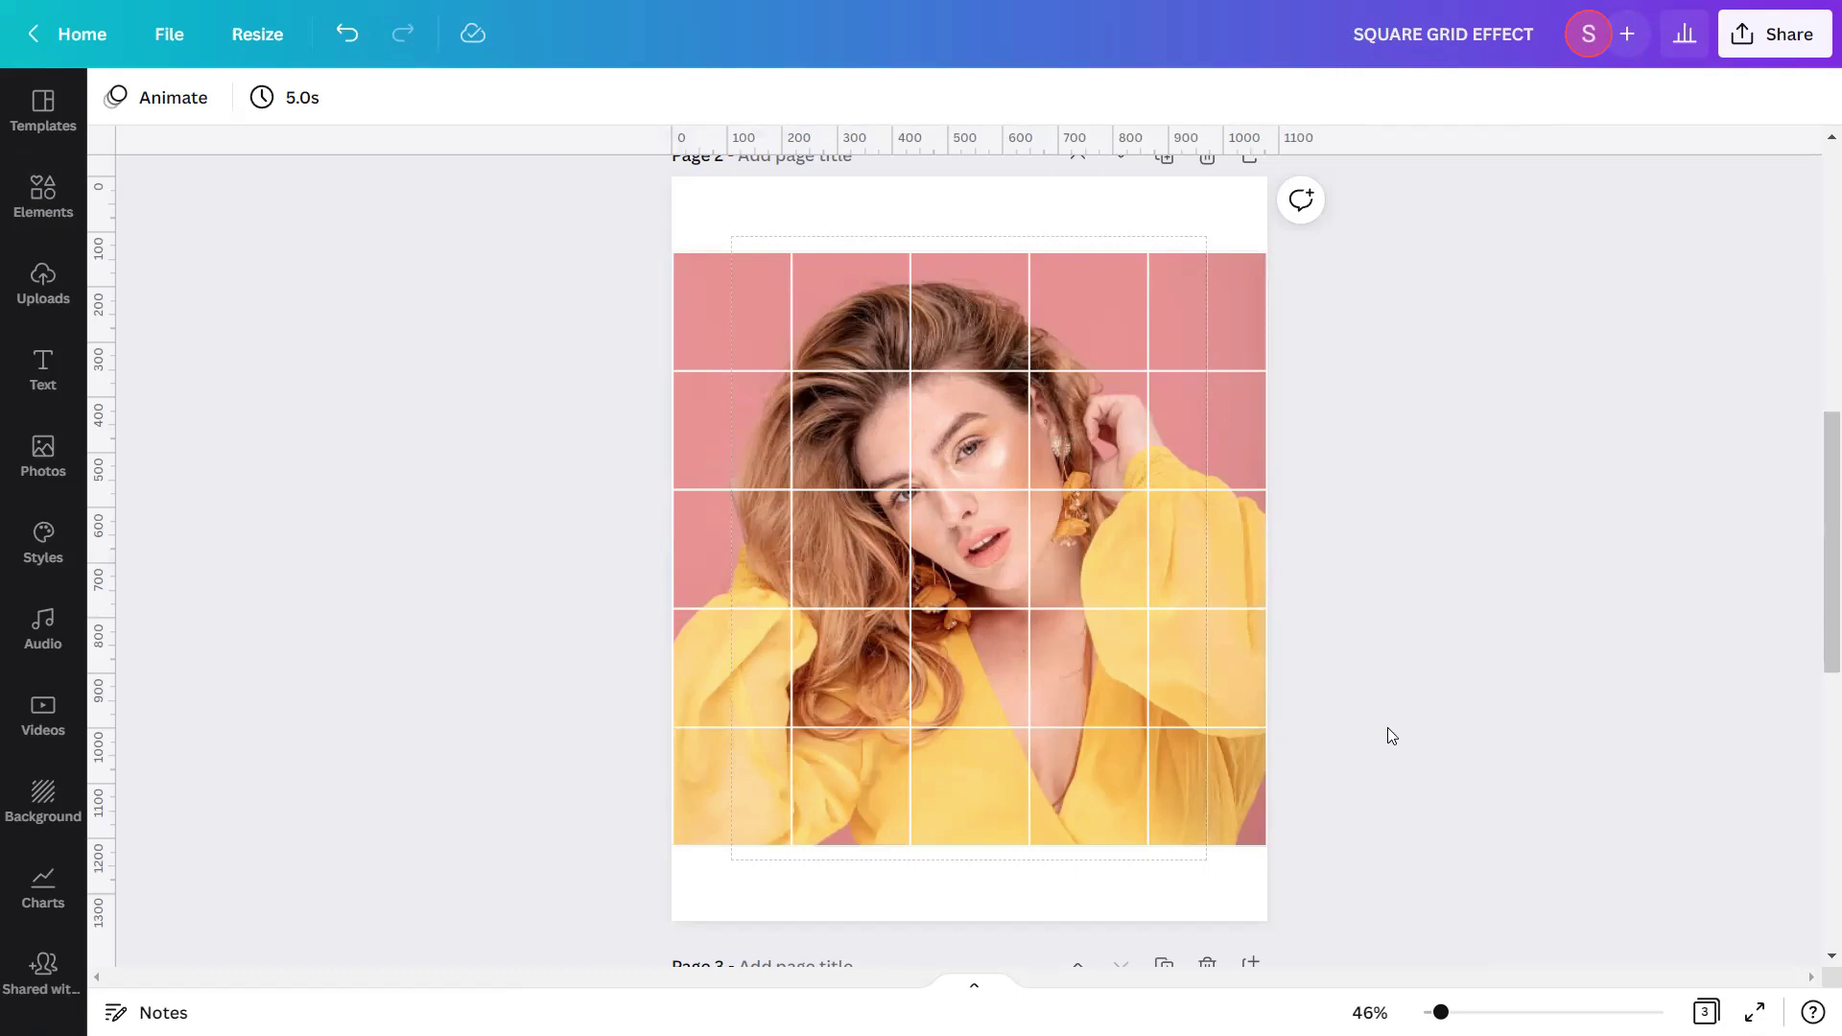
Add the sky-and-hills frame from the GRID results and shrink it to a square at the grid's left
left_click(17, 220)
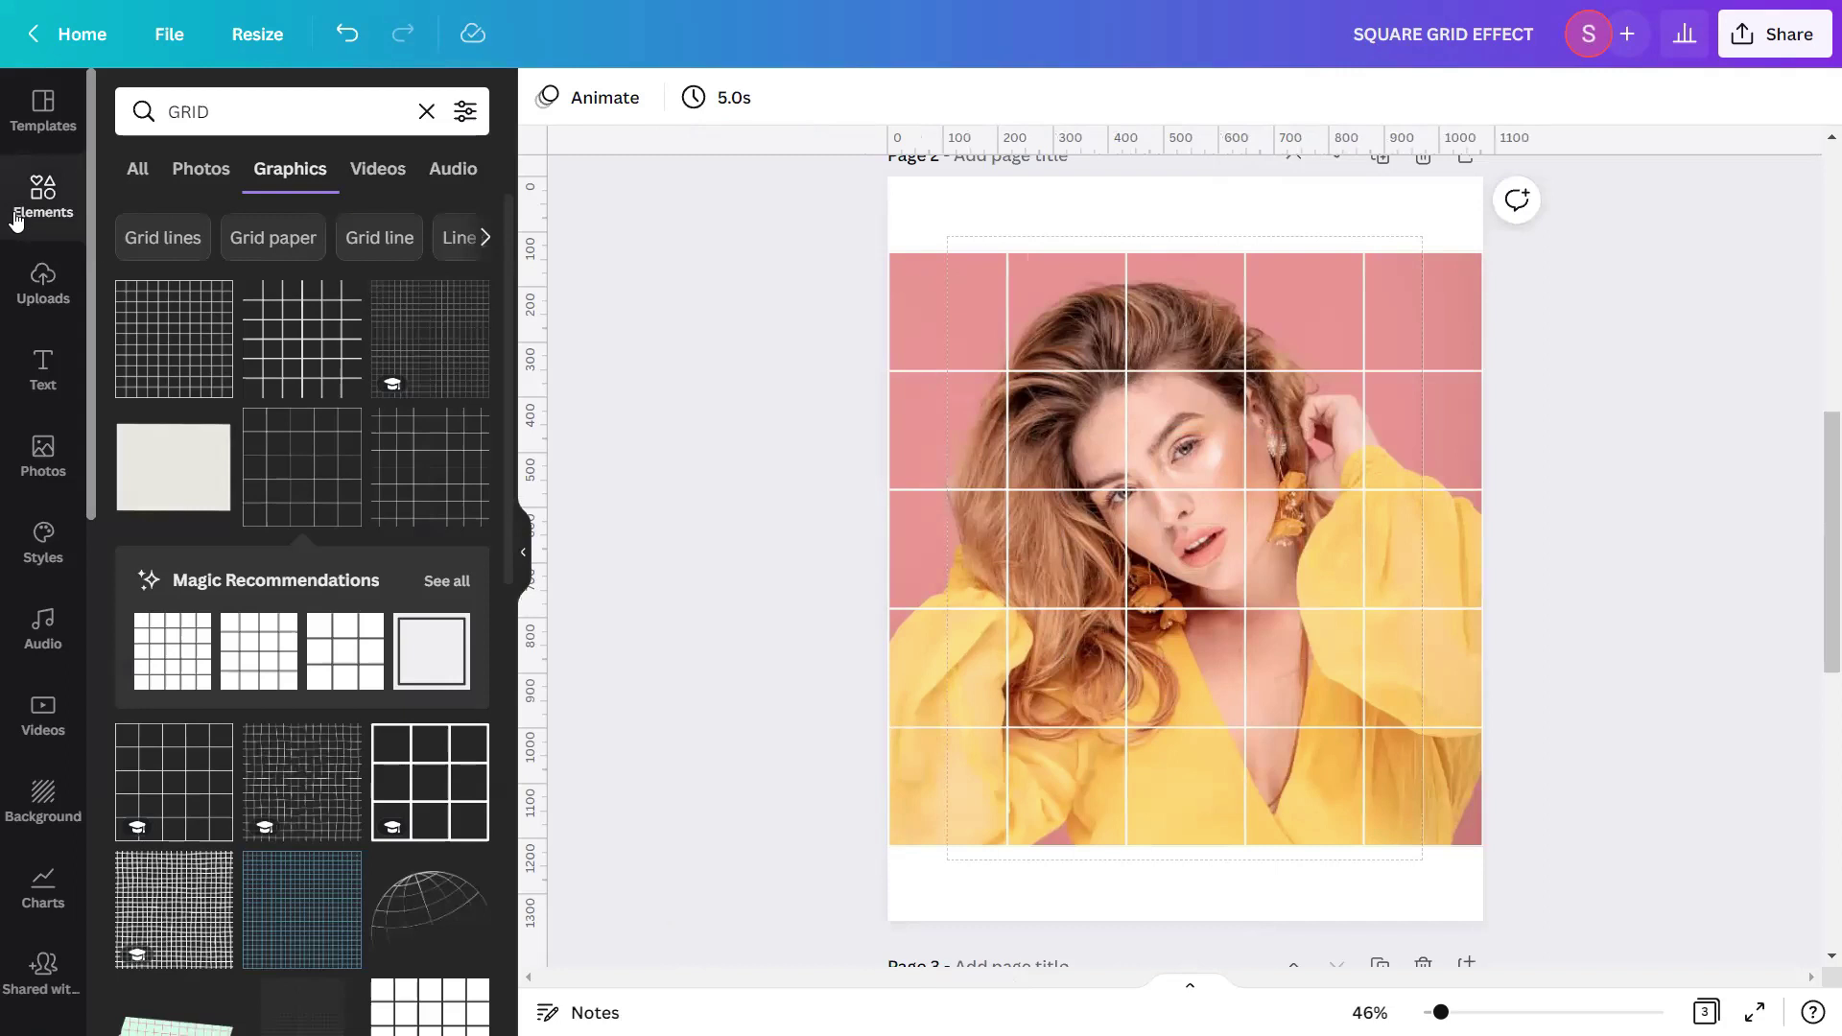
left_click(125, 170)
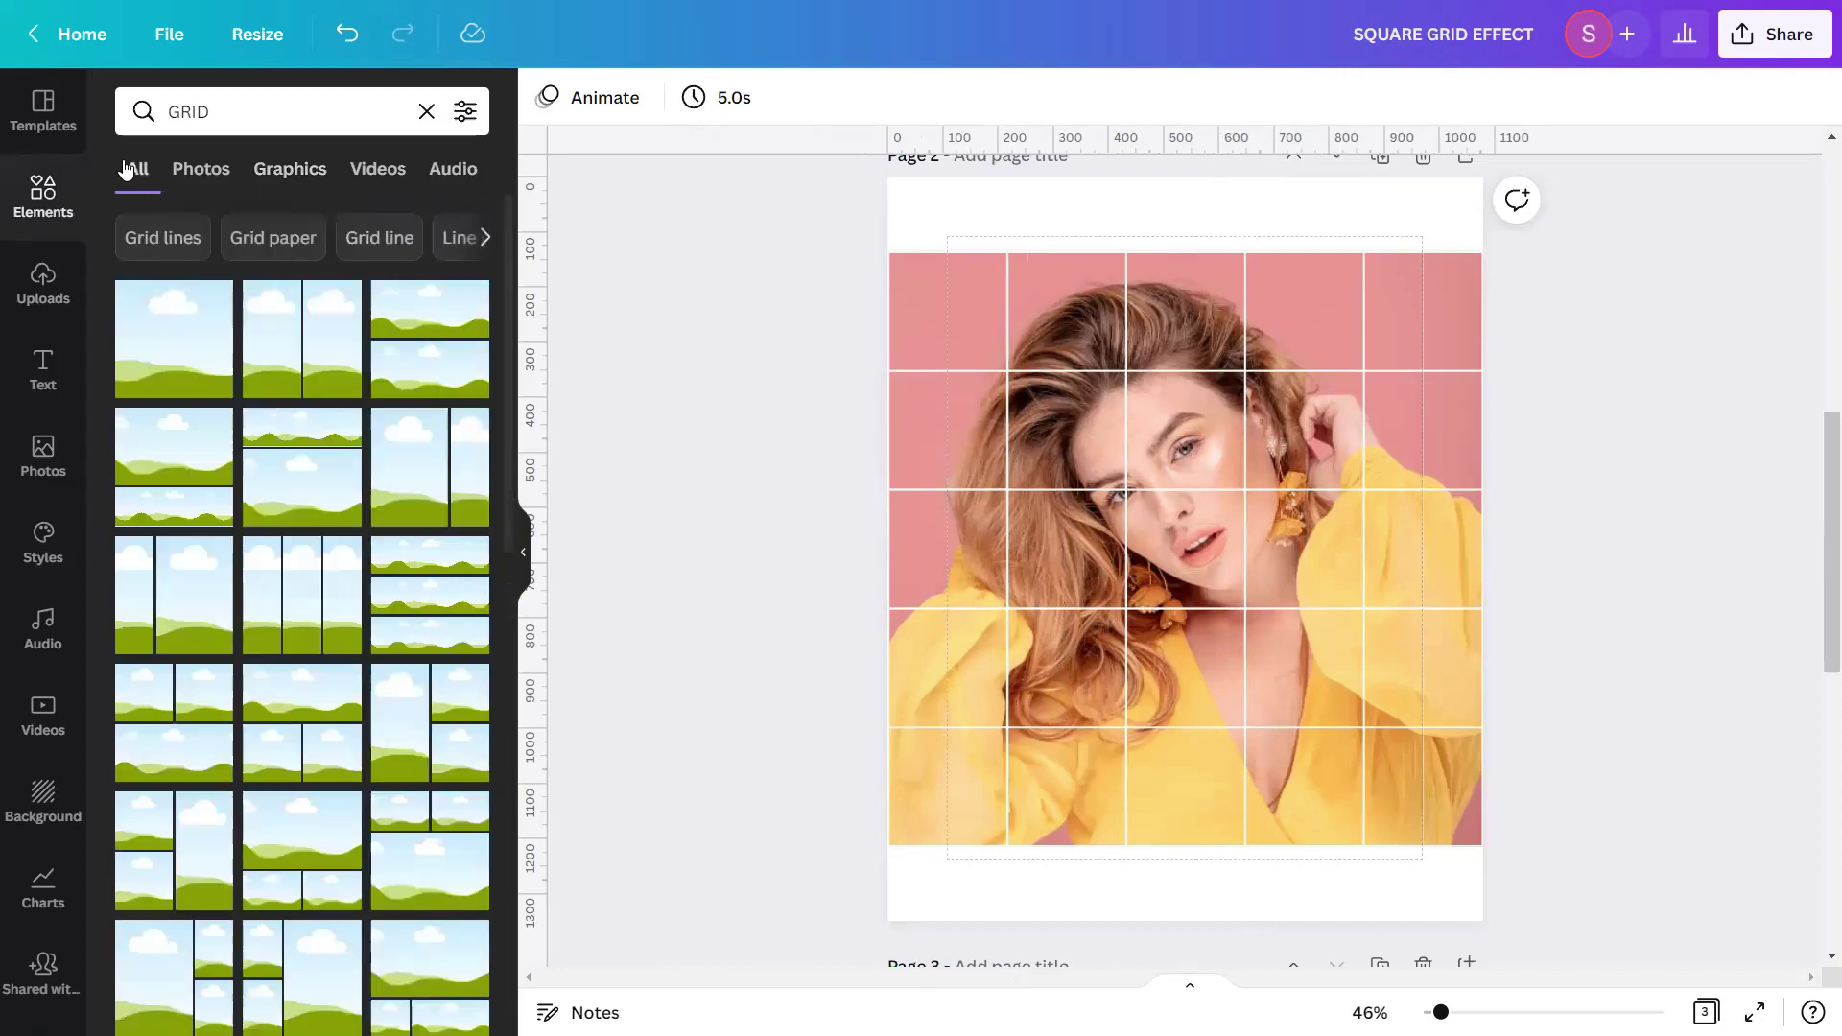
left_click(198, 368)
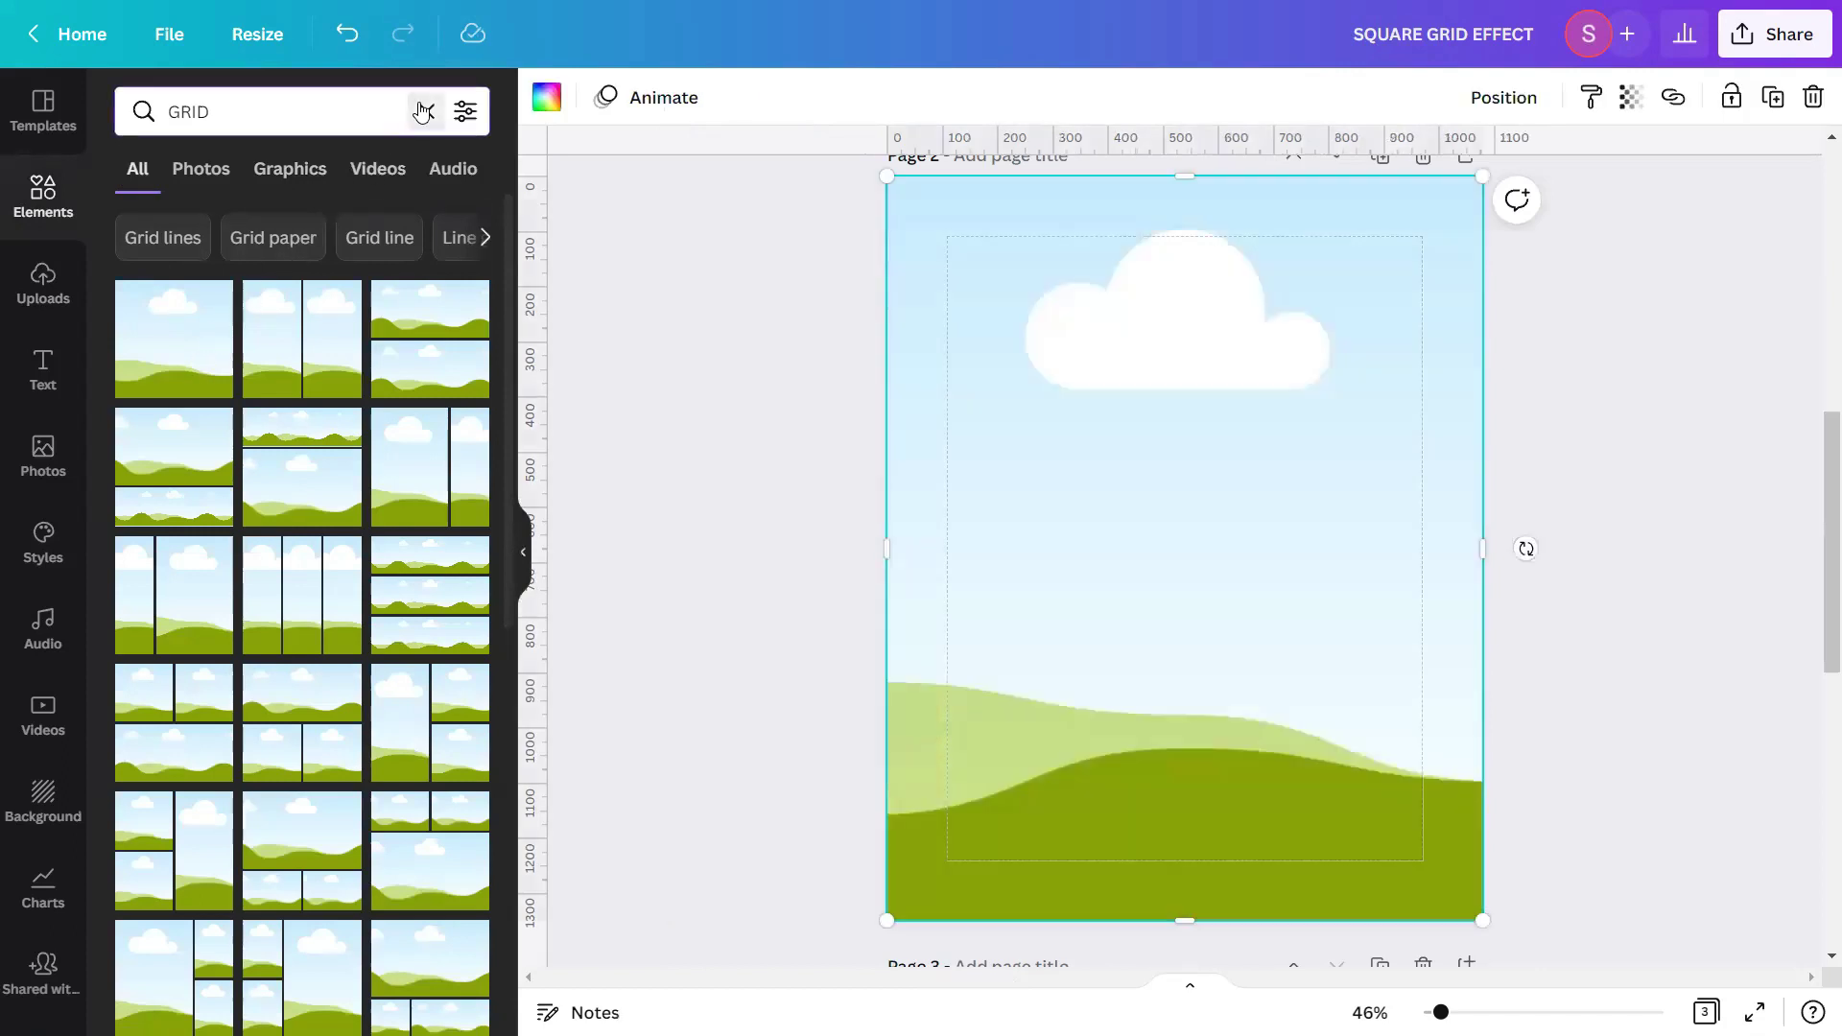
left_click(426, 112)
left_click(524, 537)
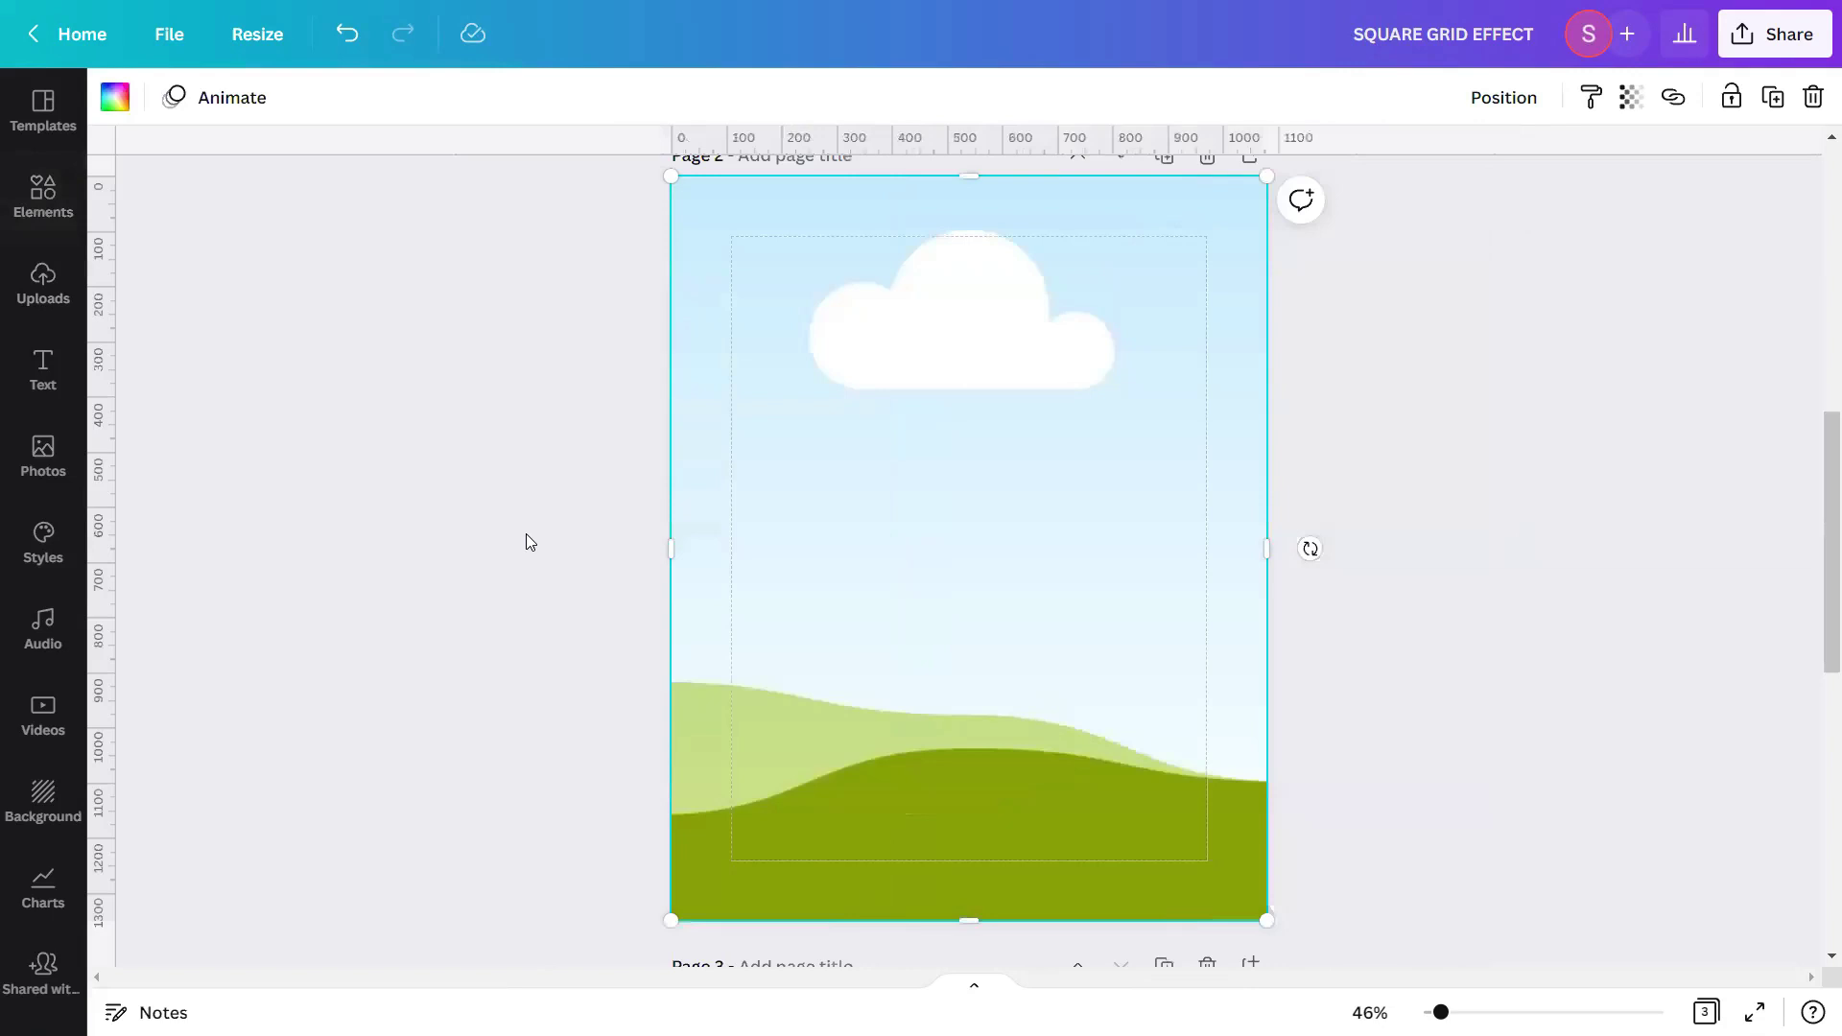
left_click_drag(979, 177, 985, 374)
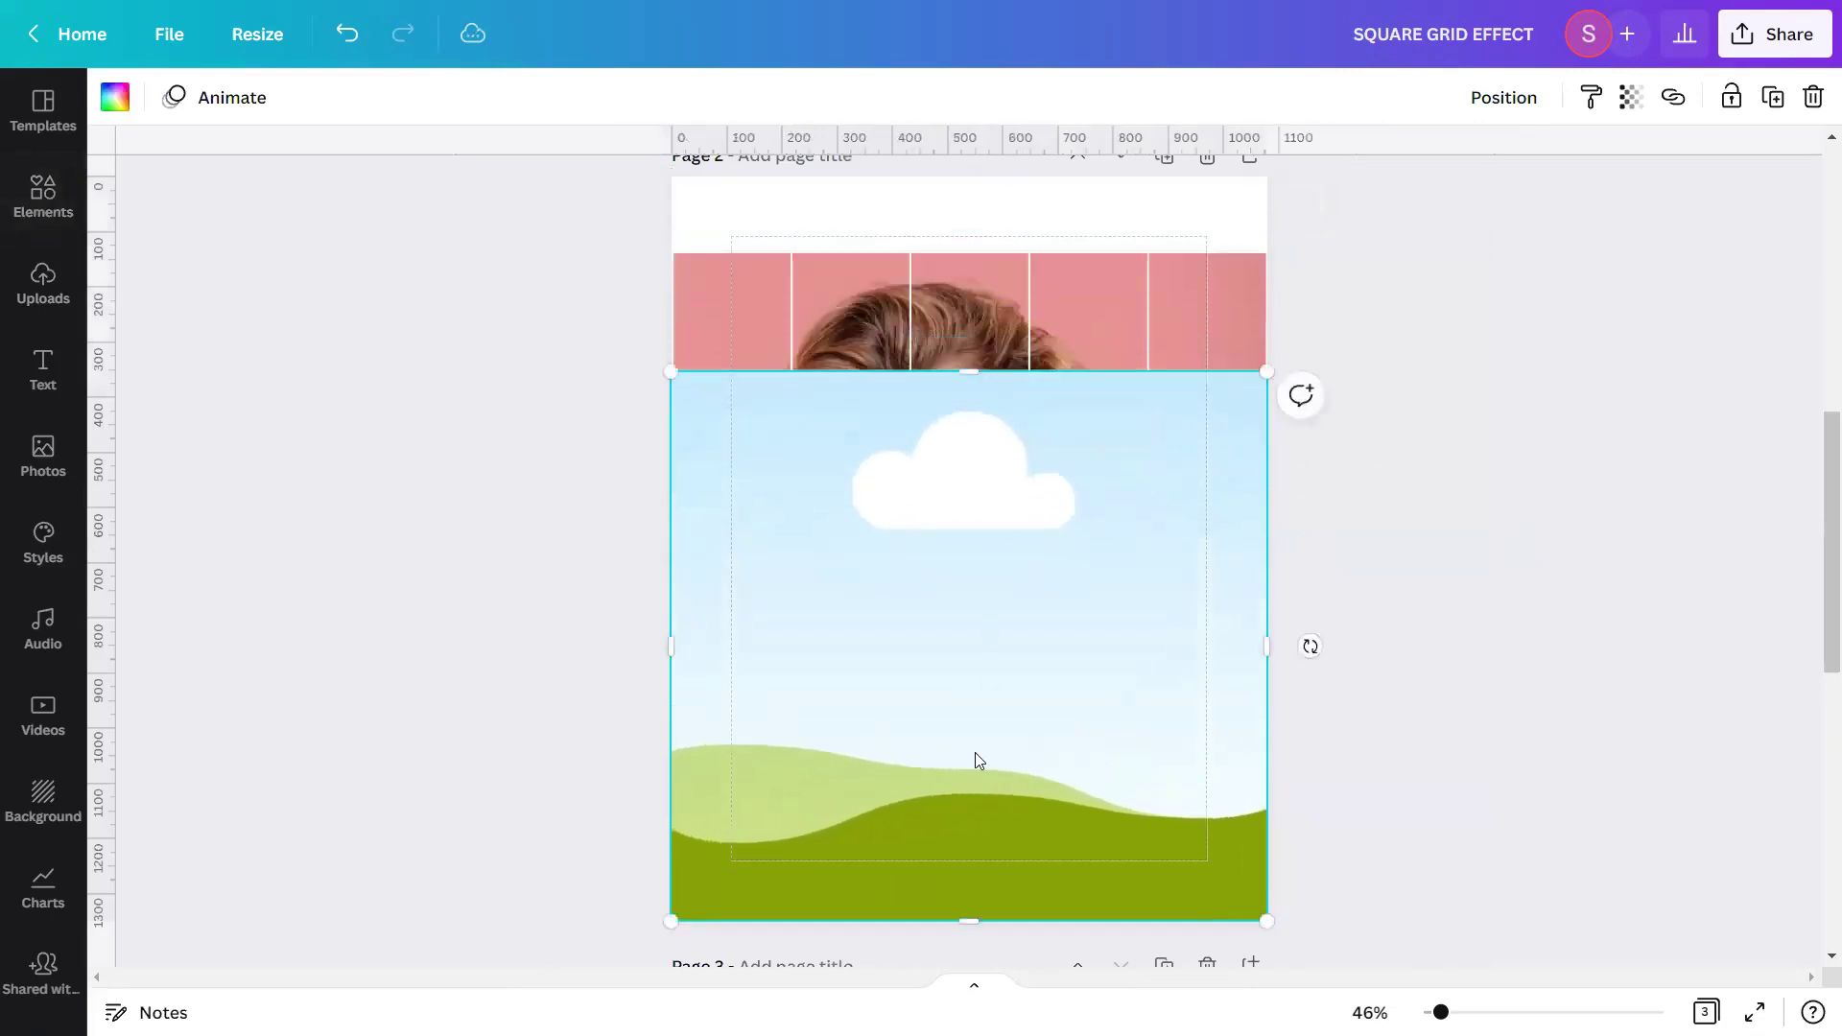
left_click_drag(970, 925, 962, 489)
left_click_drag(1268, 417, 799, 419)
At about 203% zoom, align the frame with the second-row first grid cell
left_click_drag(1441, 1012, 1517, 1012)
scroll(553, 846, "left", 5)
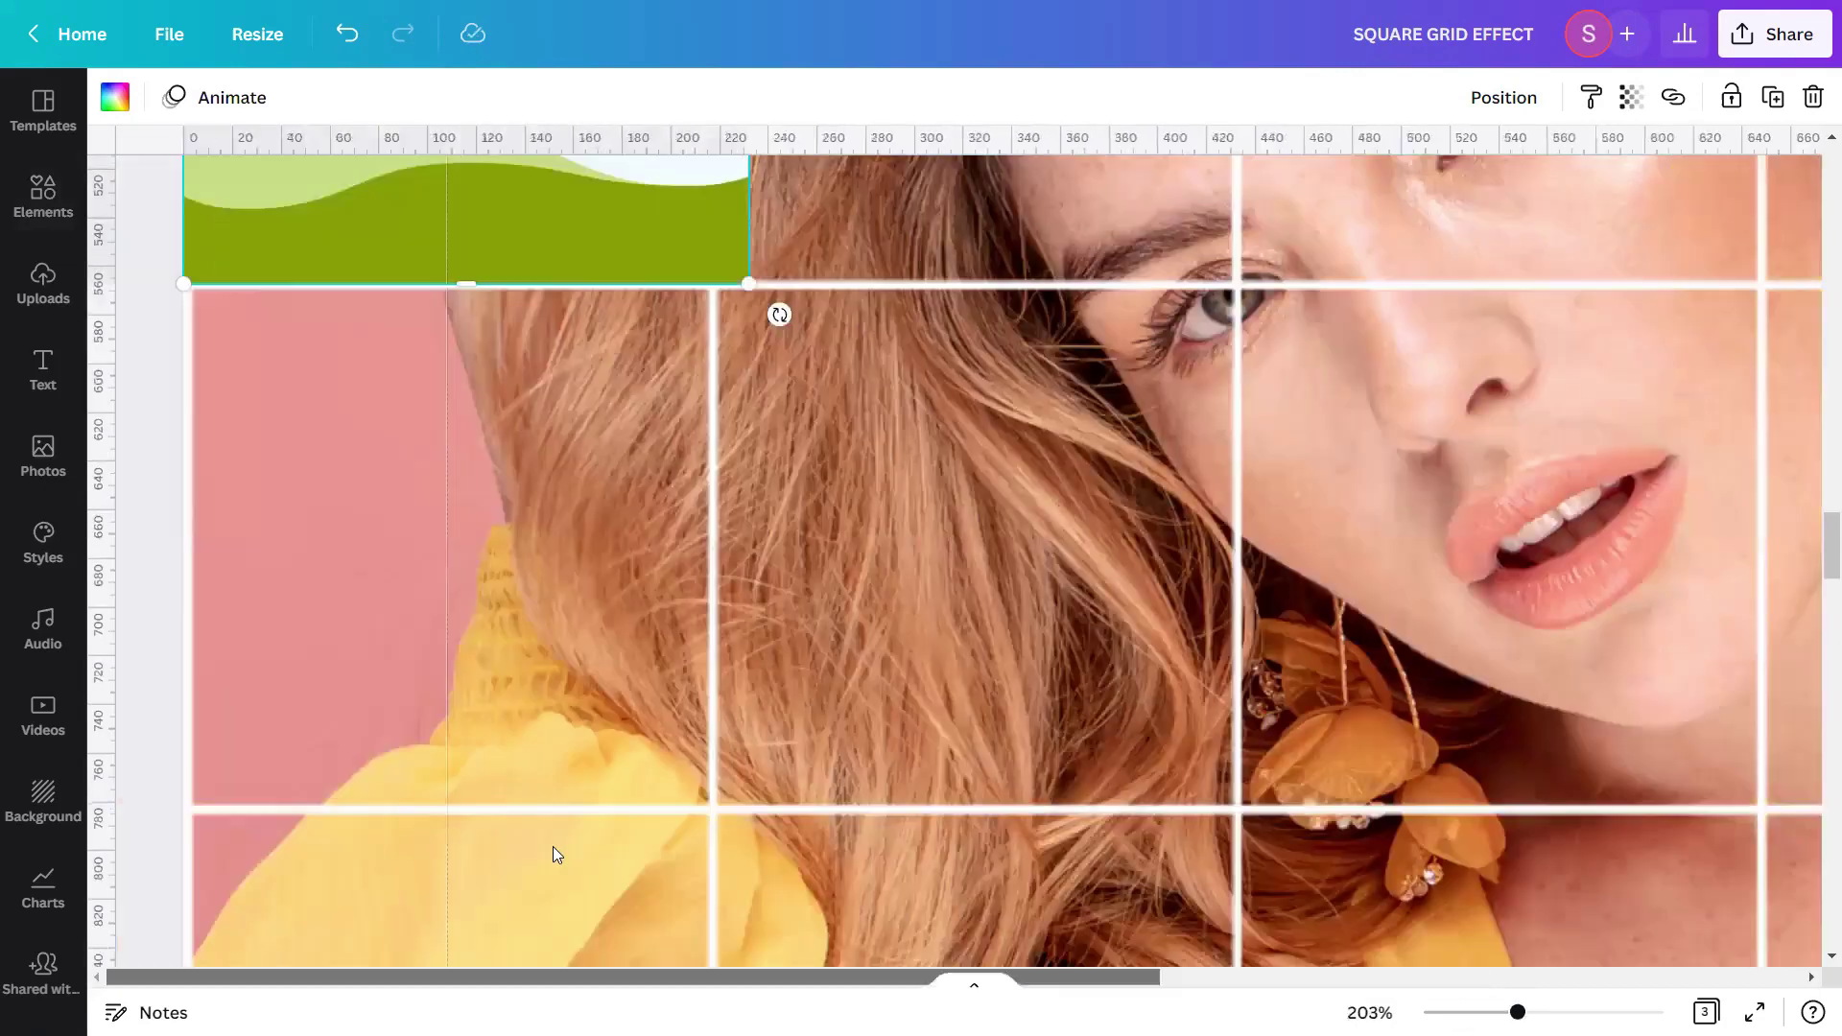
scroll(408, 723, "up", 4)
scroll(403, 485, "up", 3)
left_click(403, 484)
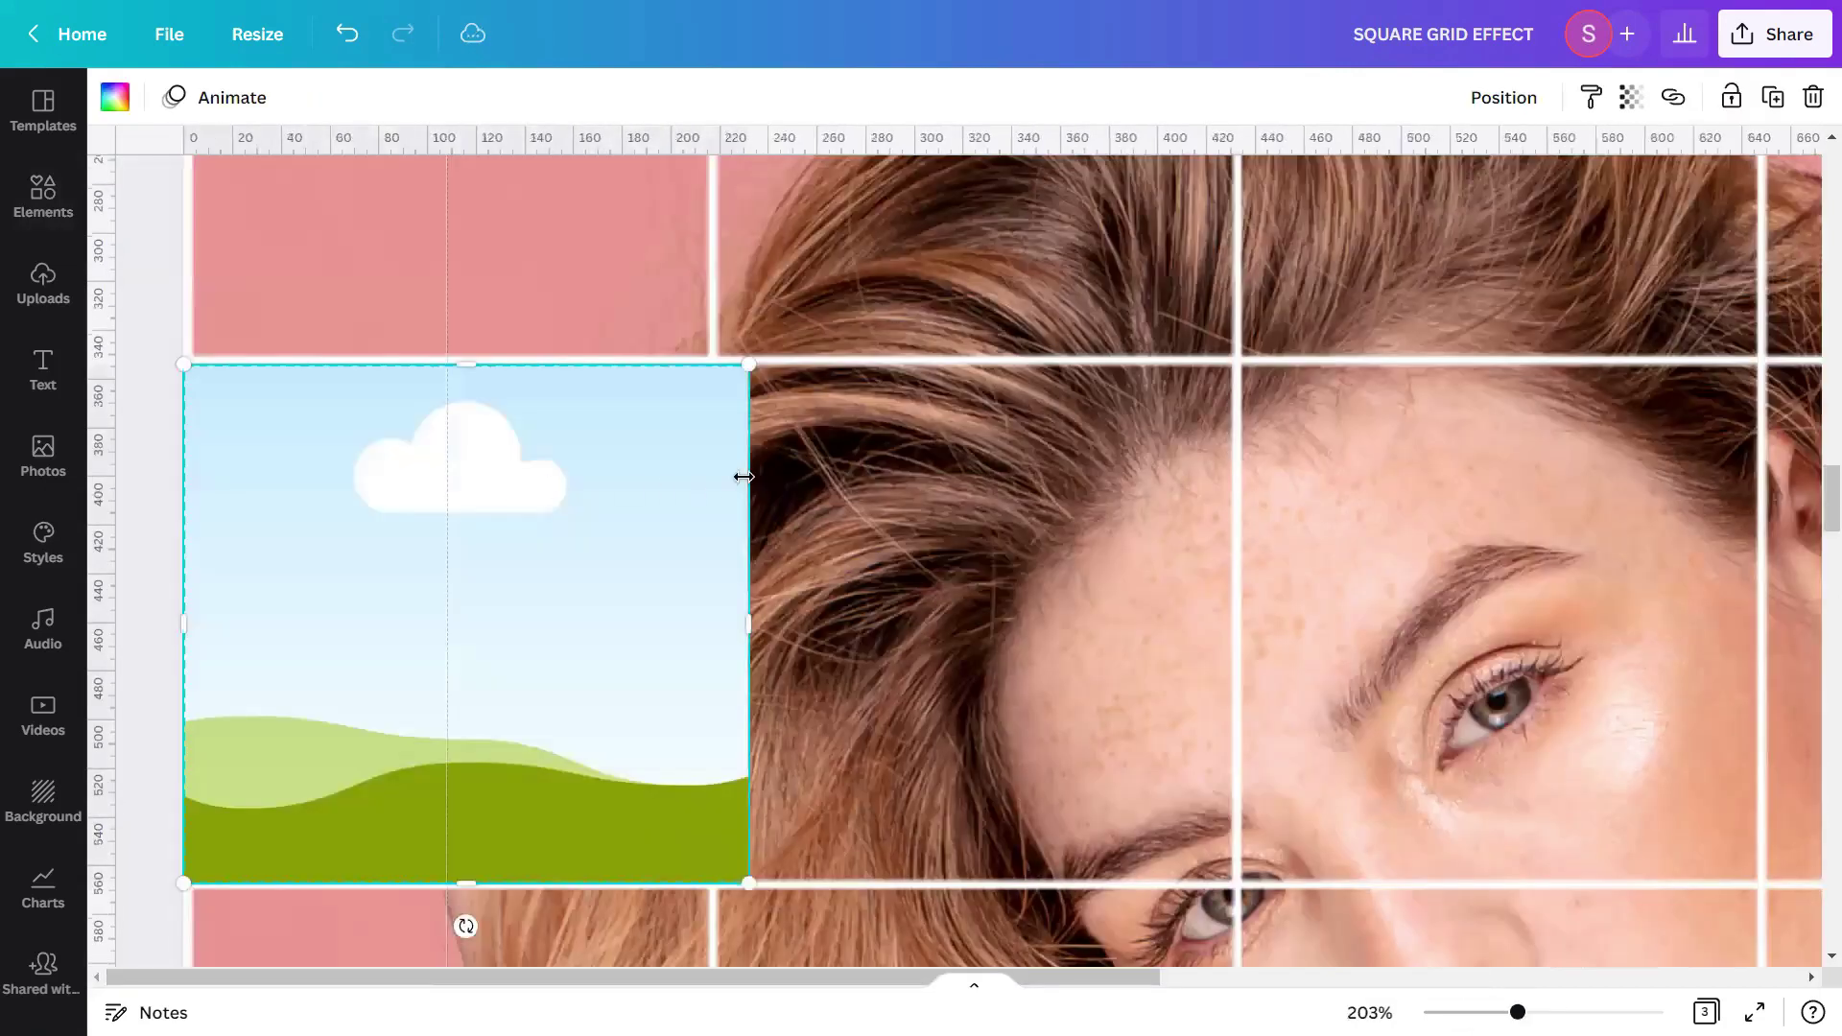
left_click_drag(747, 464, 711, 463)
left_click_drag(461, 366, 459, 357)
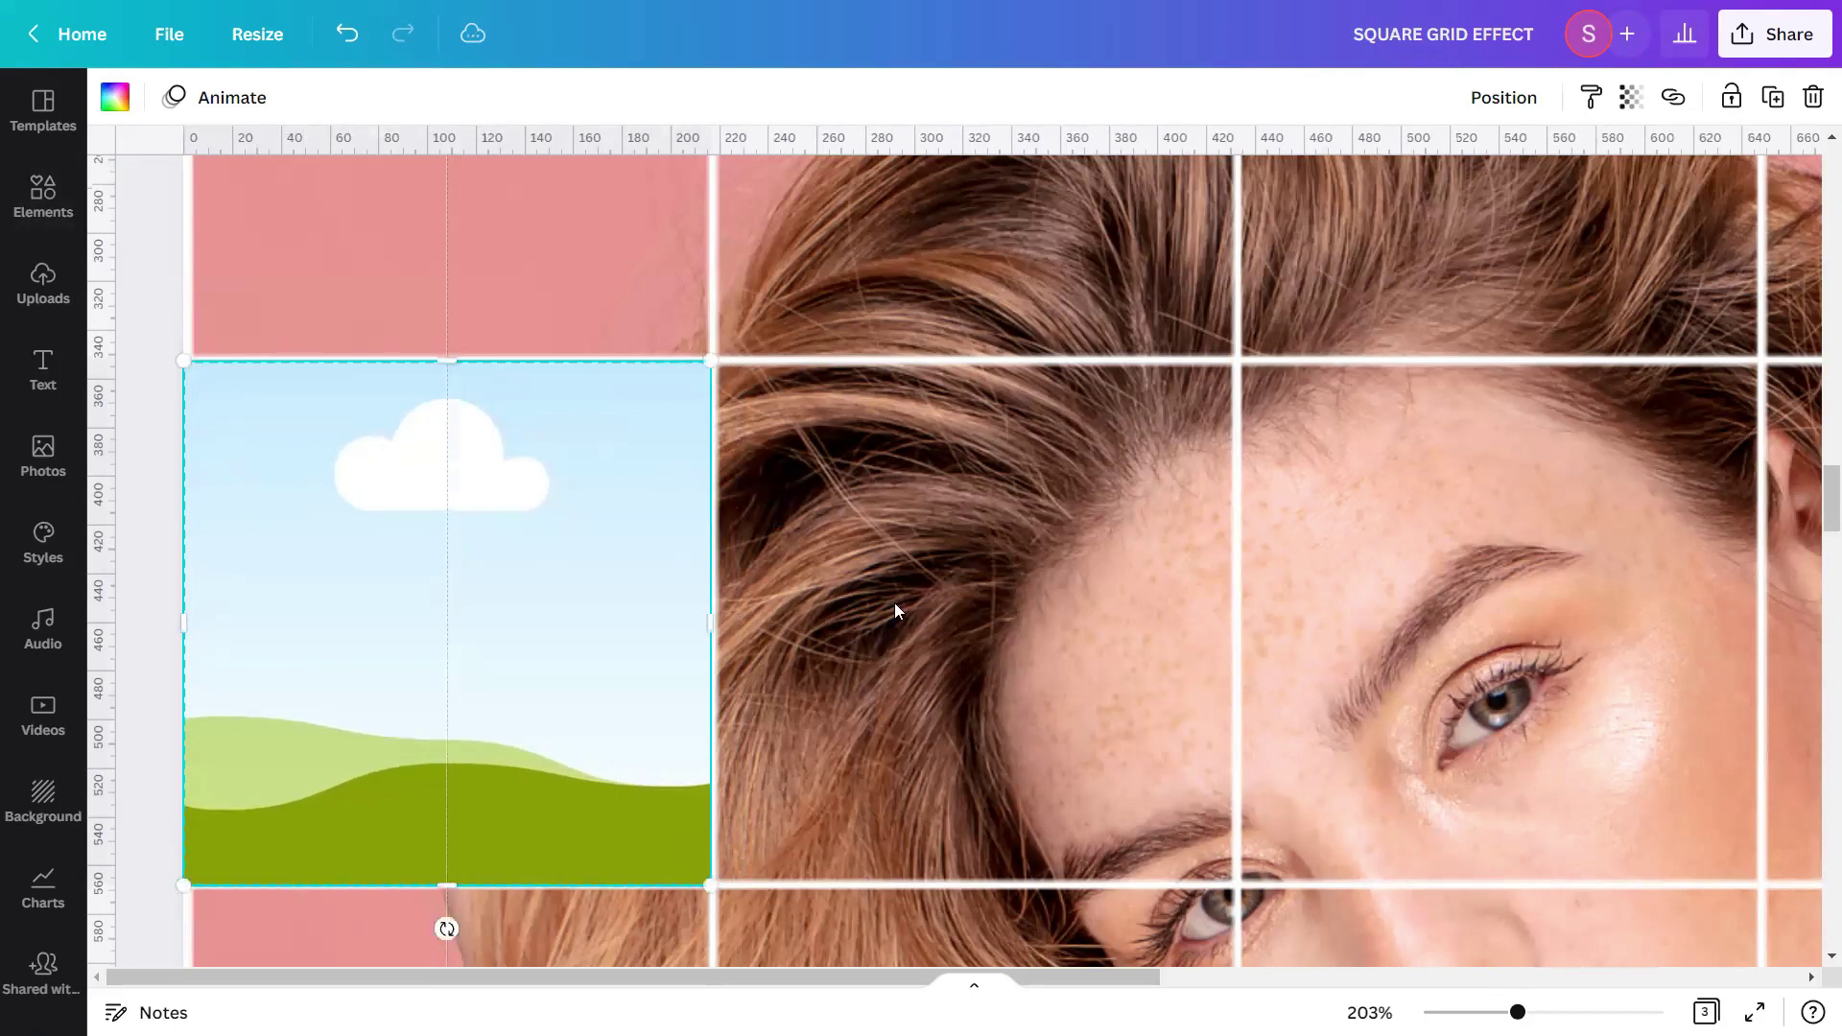
left_click(963, 612)
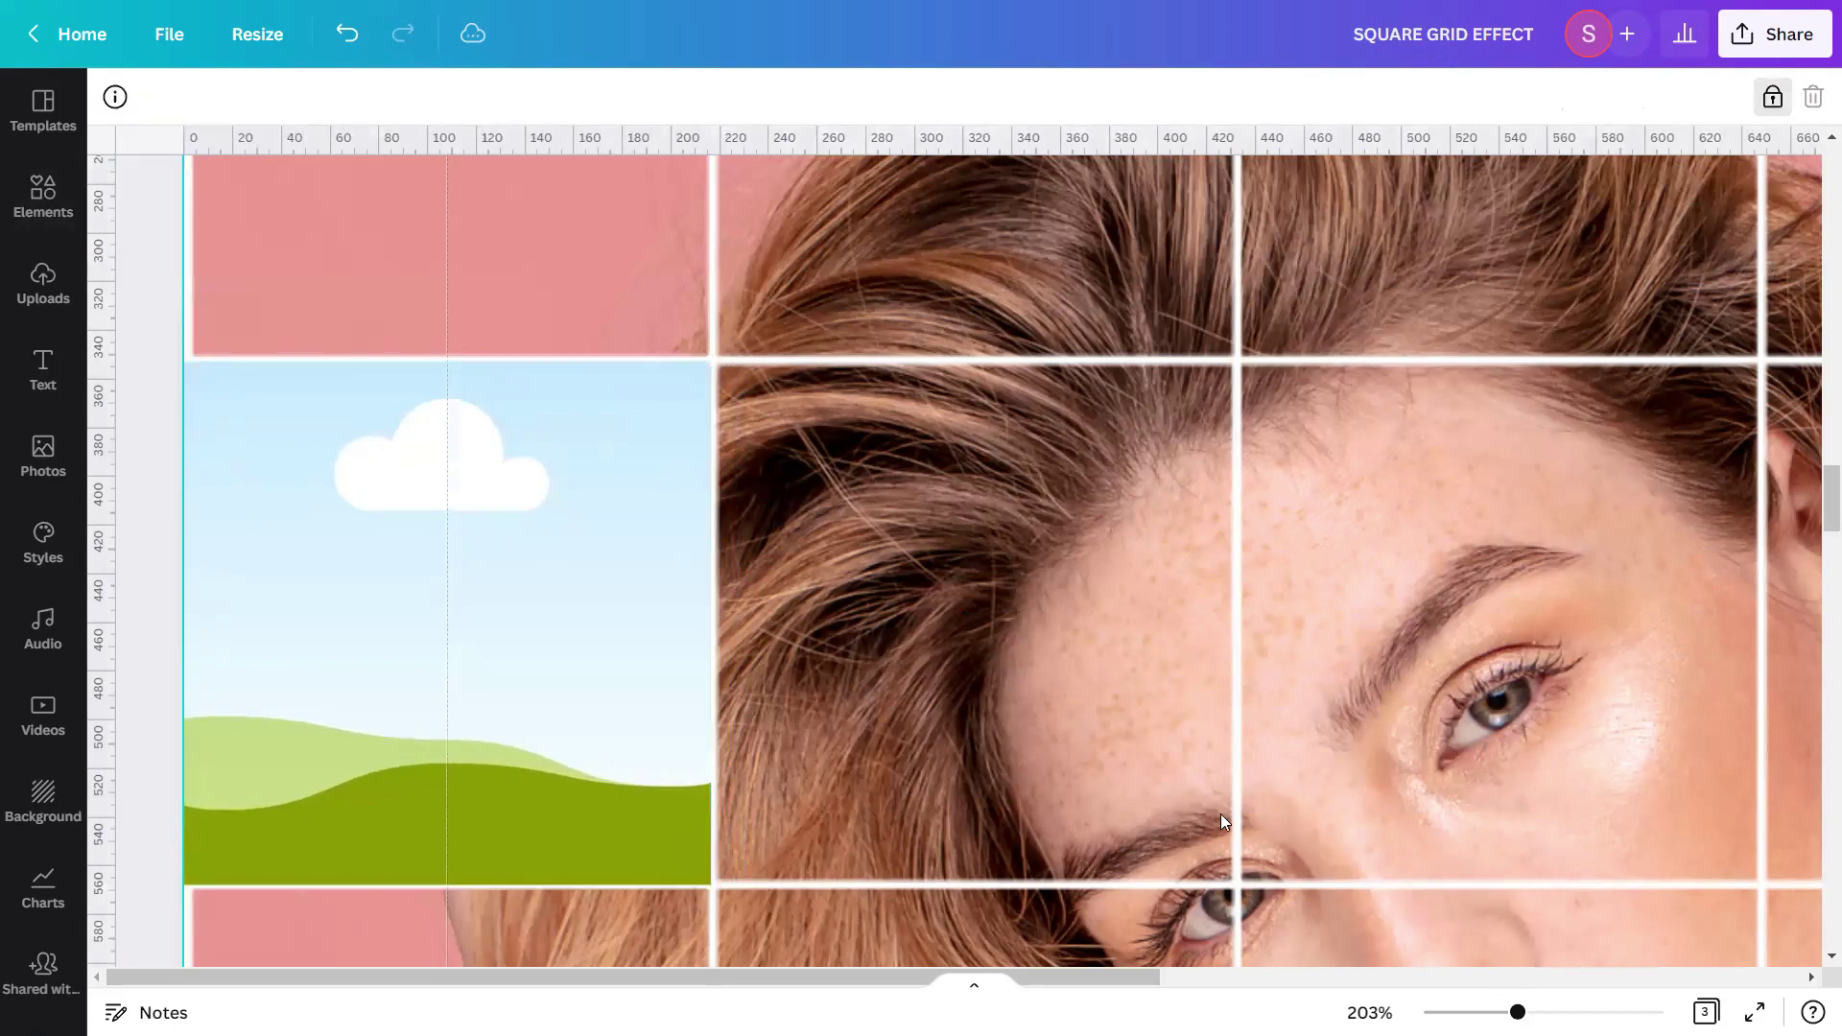
scroll(1224, 614, "down", 5)
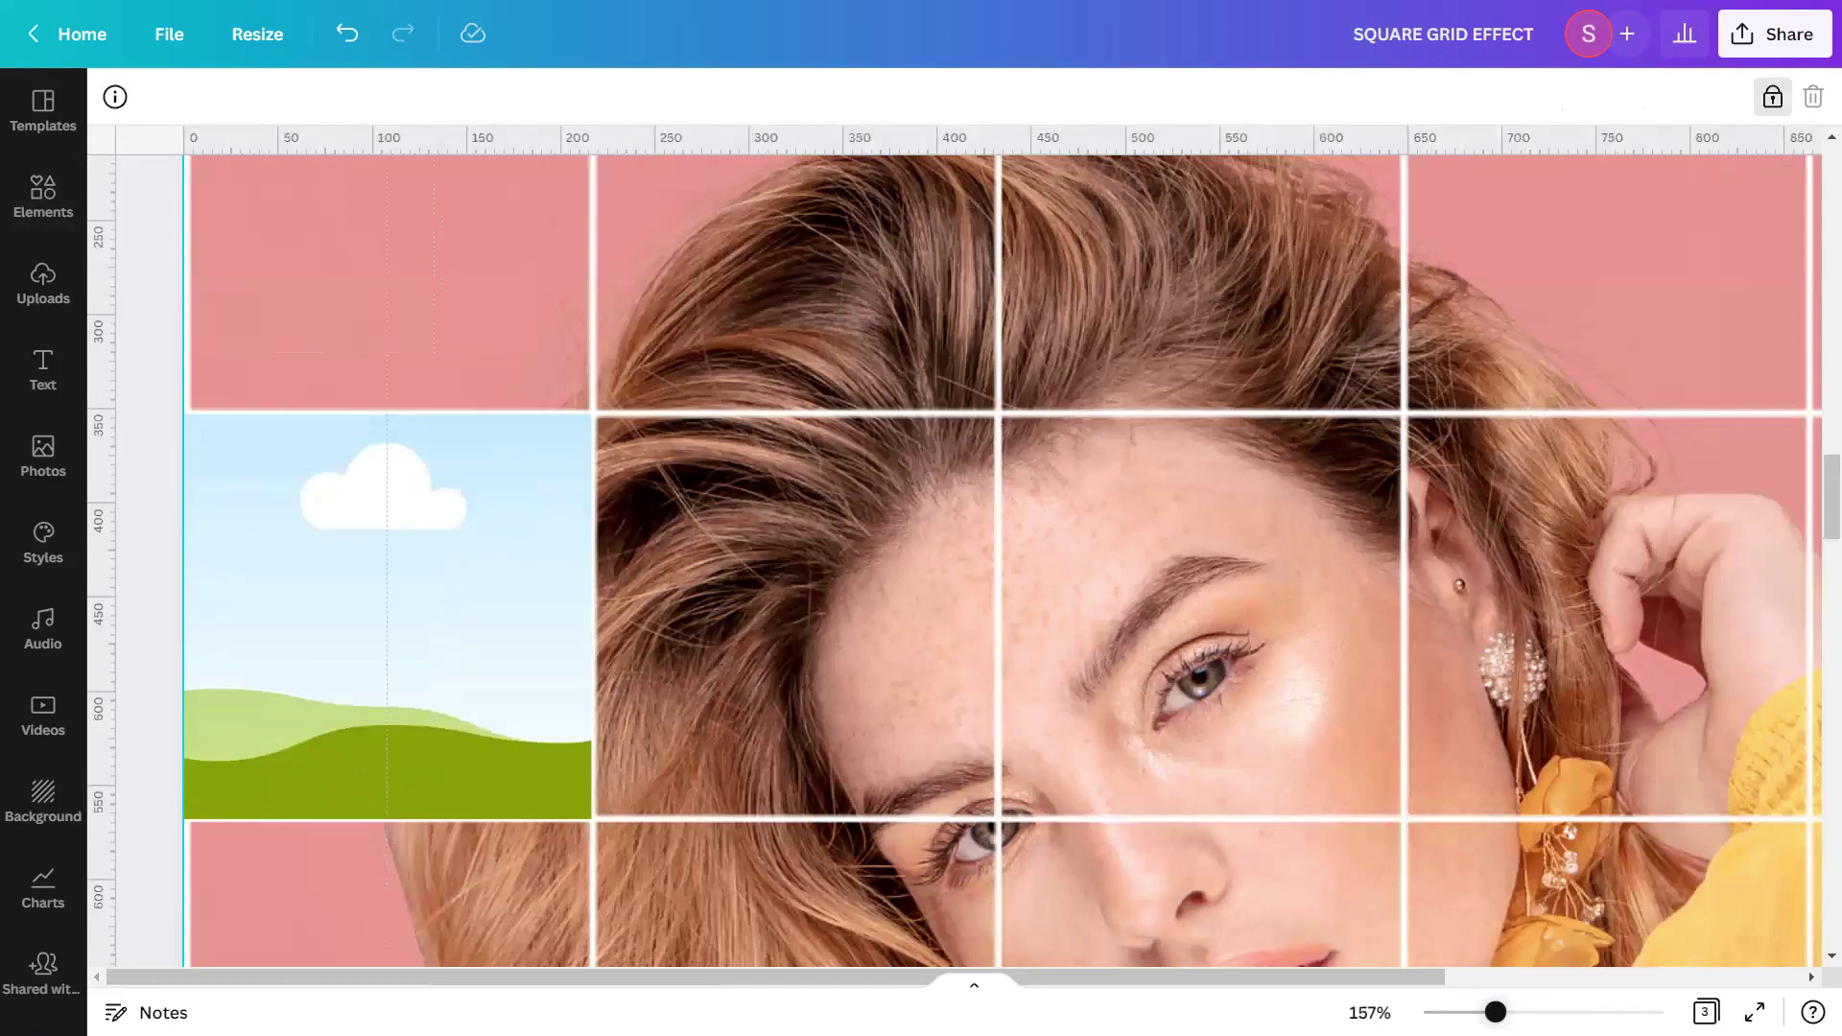
scroll(1224, 614, "down", 8)
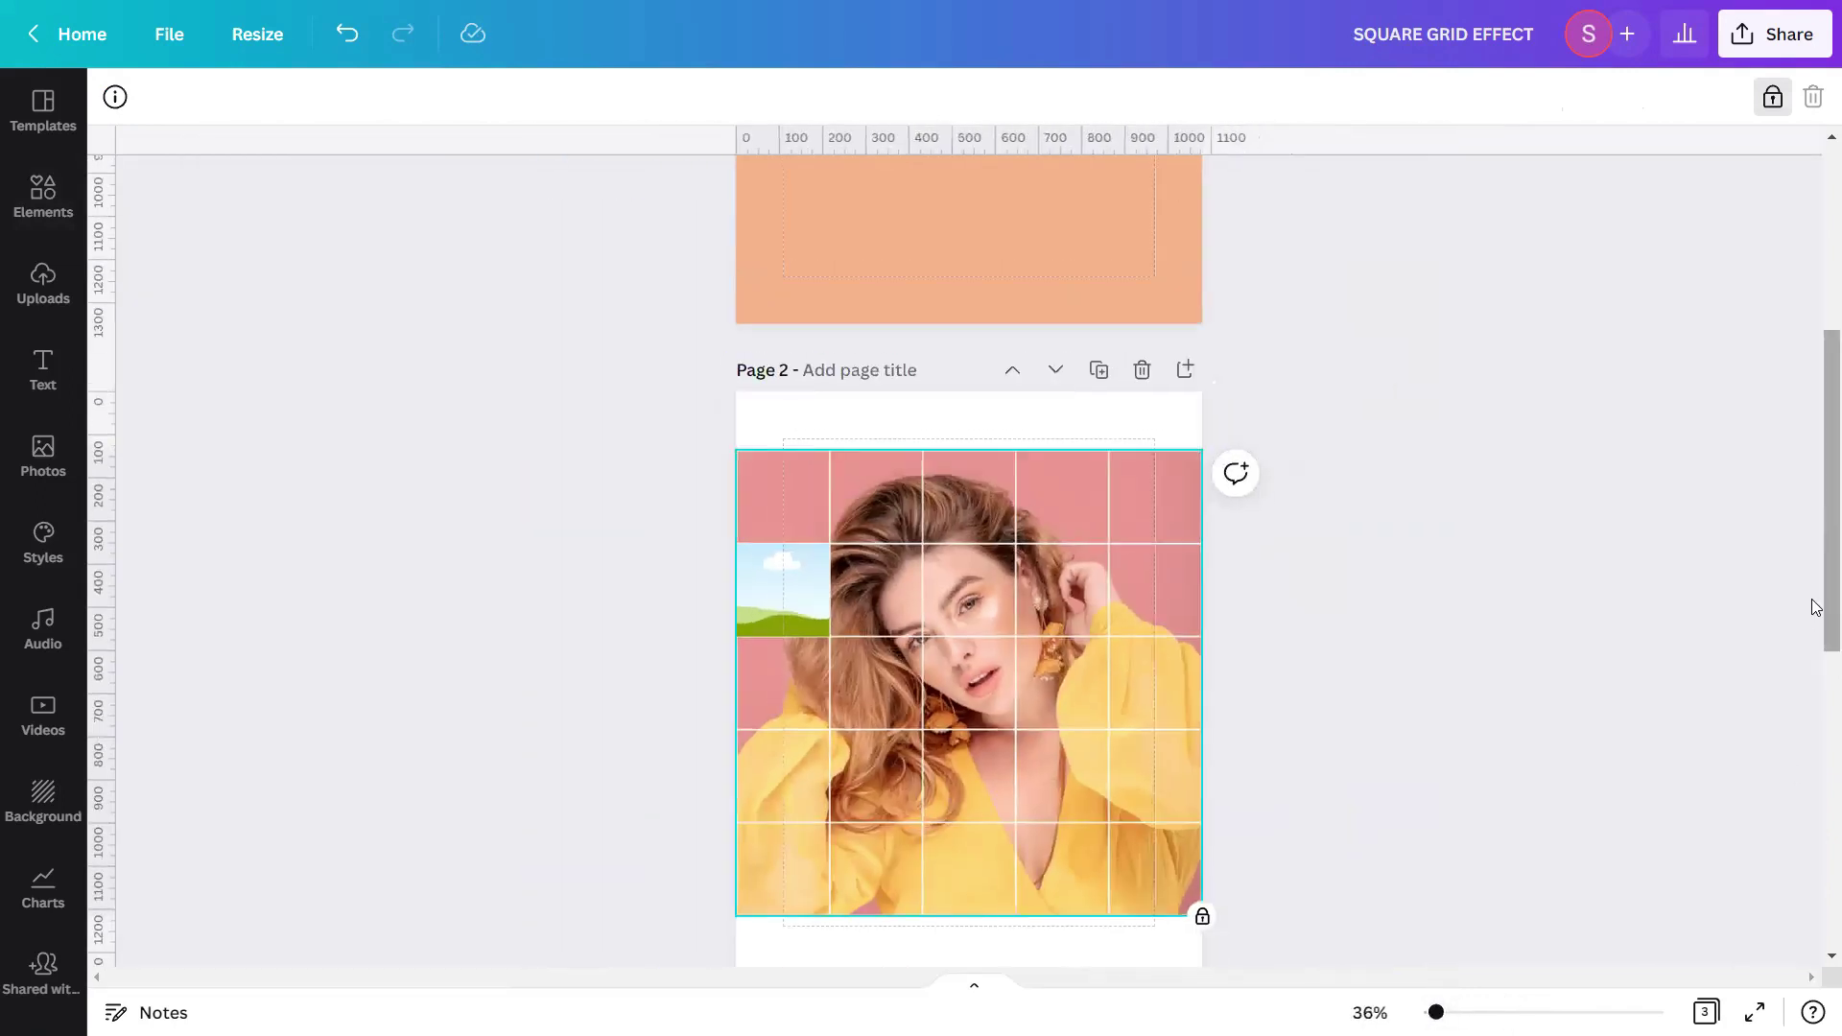
Zoom out to view all of Page 3 and select its portrait copy
scroll(1816, 614, "down", 2)
left_click(1458, 988)
scroll(1428, 876, "down", 7)
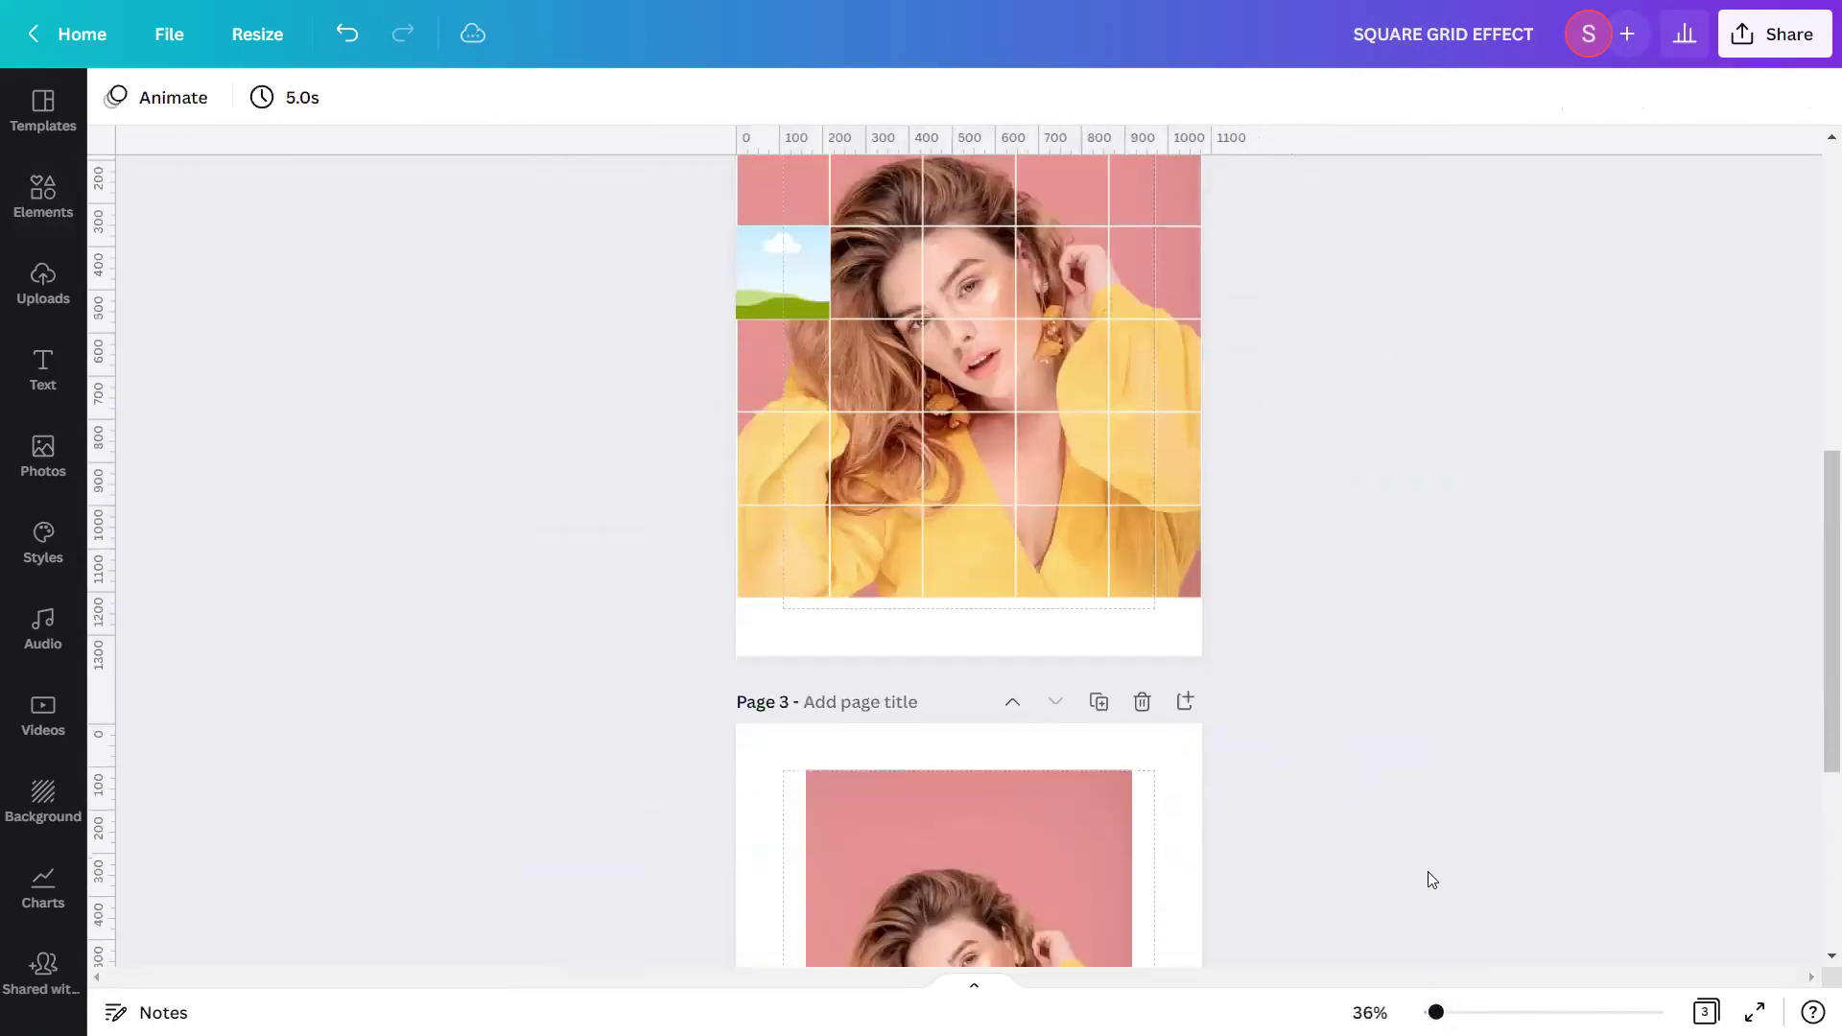
scroll(1423, 879, "up", 1)
scroll(1452, 838, "up", 4)
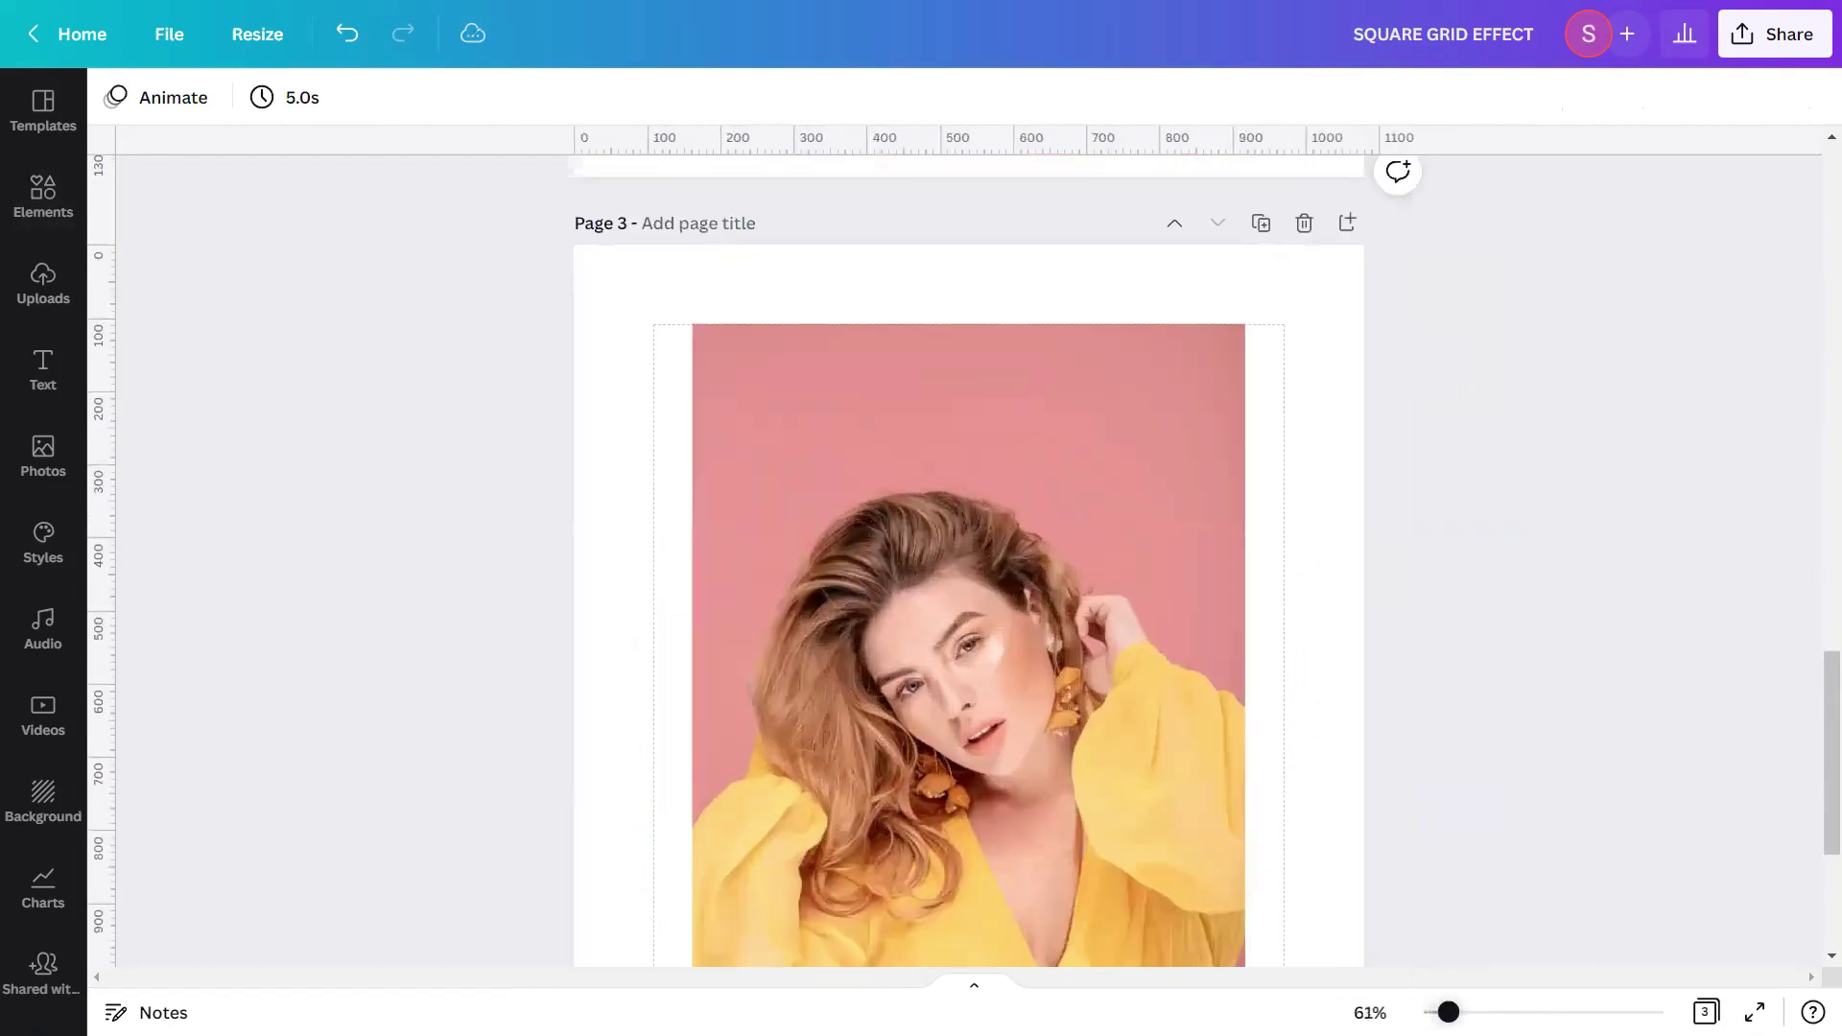
scroll(1421, 829, "down", 1)
left_click(1033, 633)
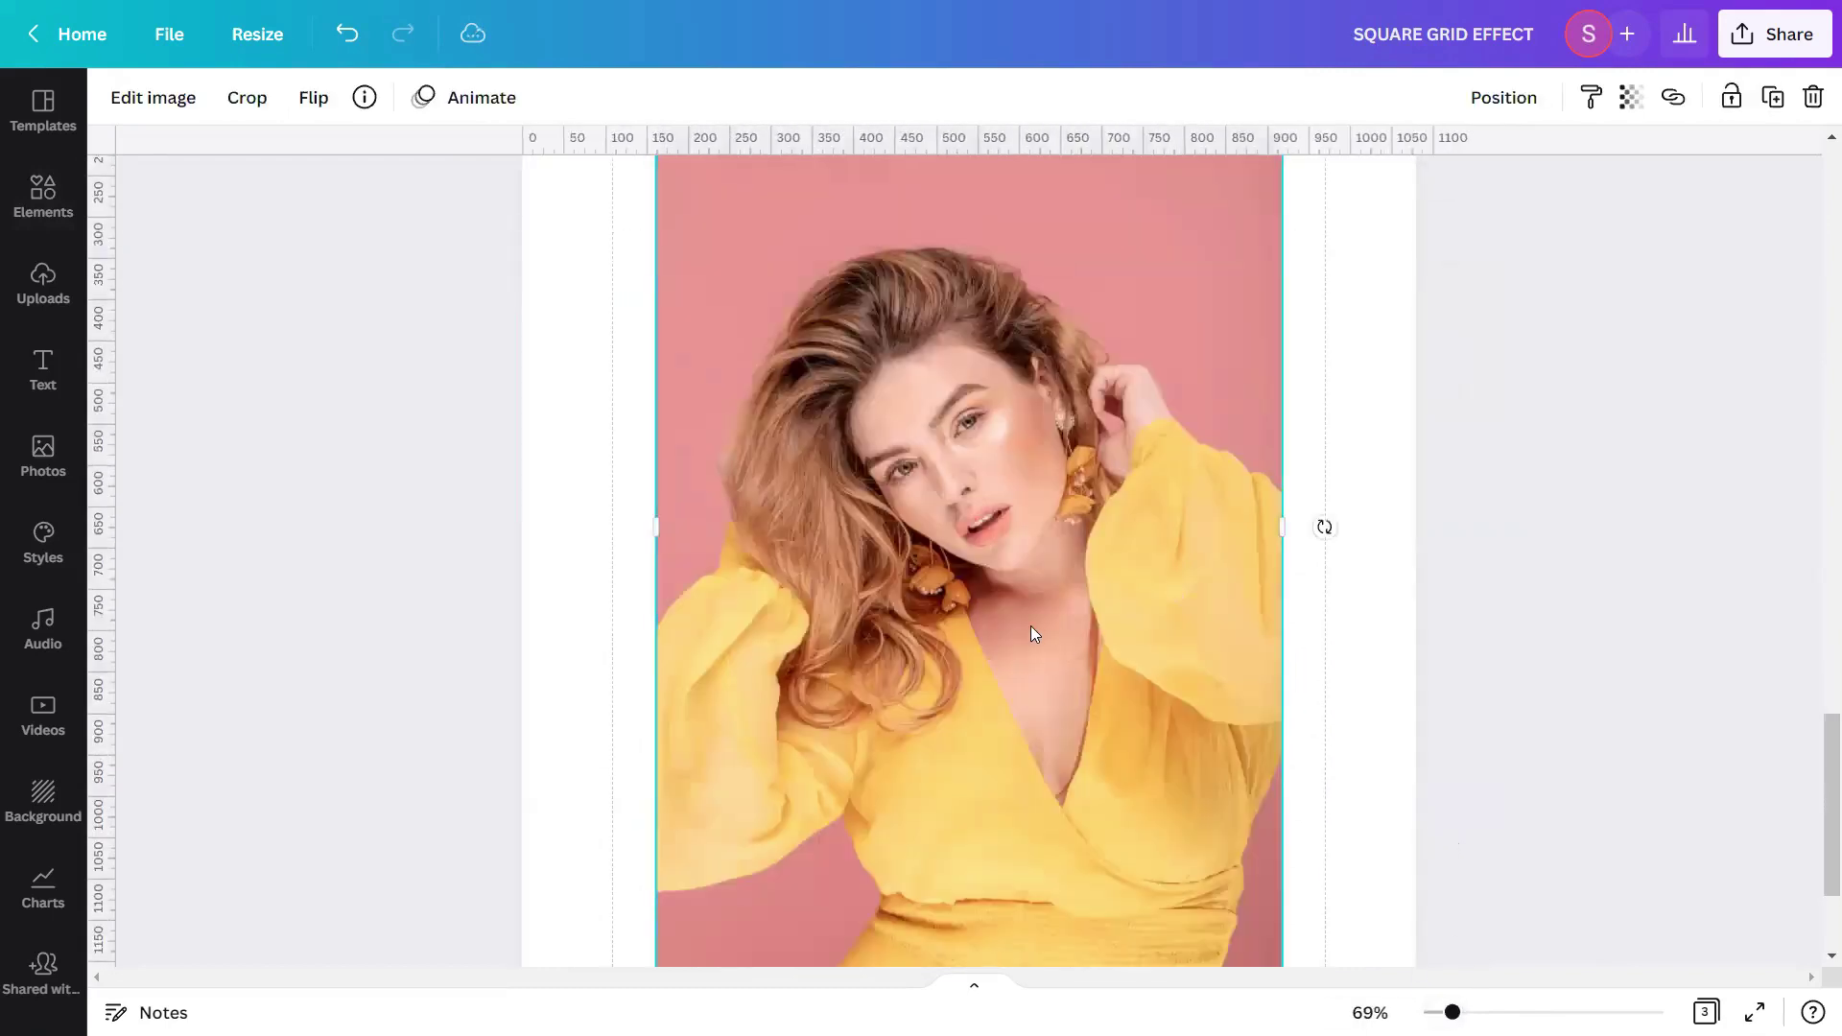
left_click_drag(1452, 1012, 1441, 1012)
left_click(1412, 666)
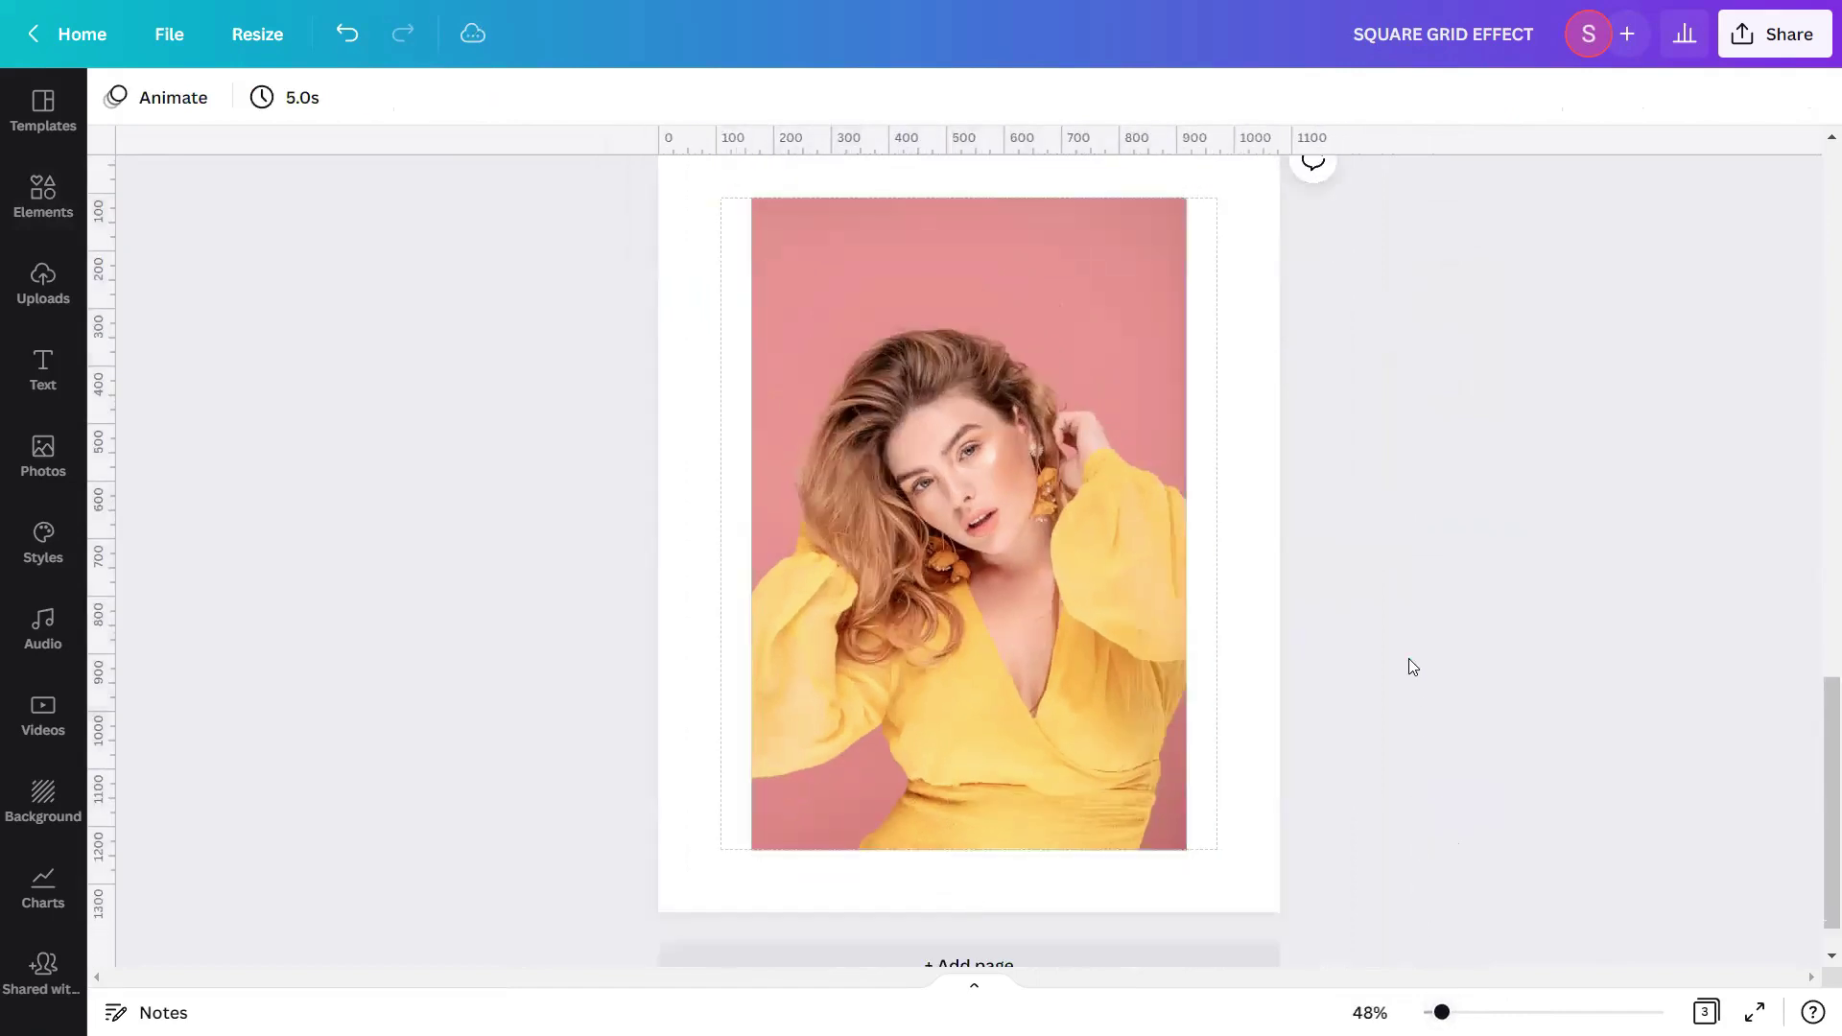
left_click(1000, 523)
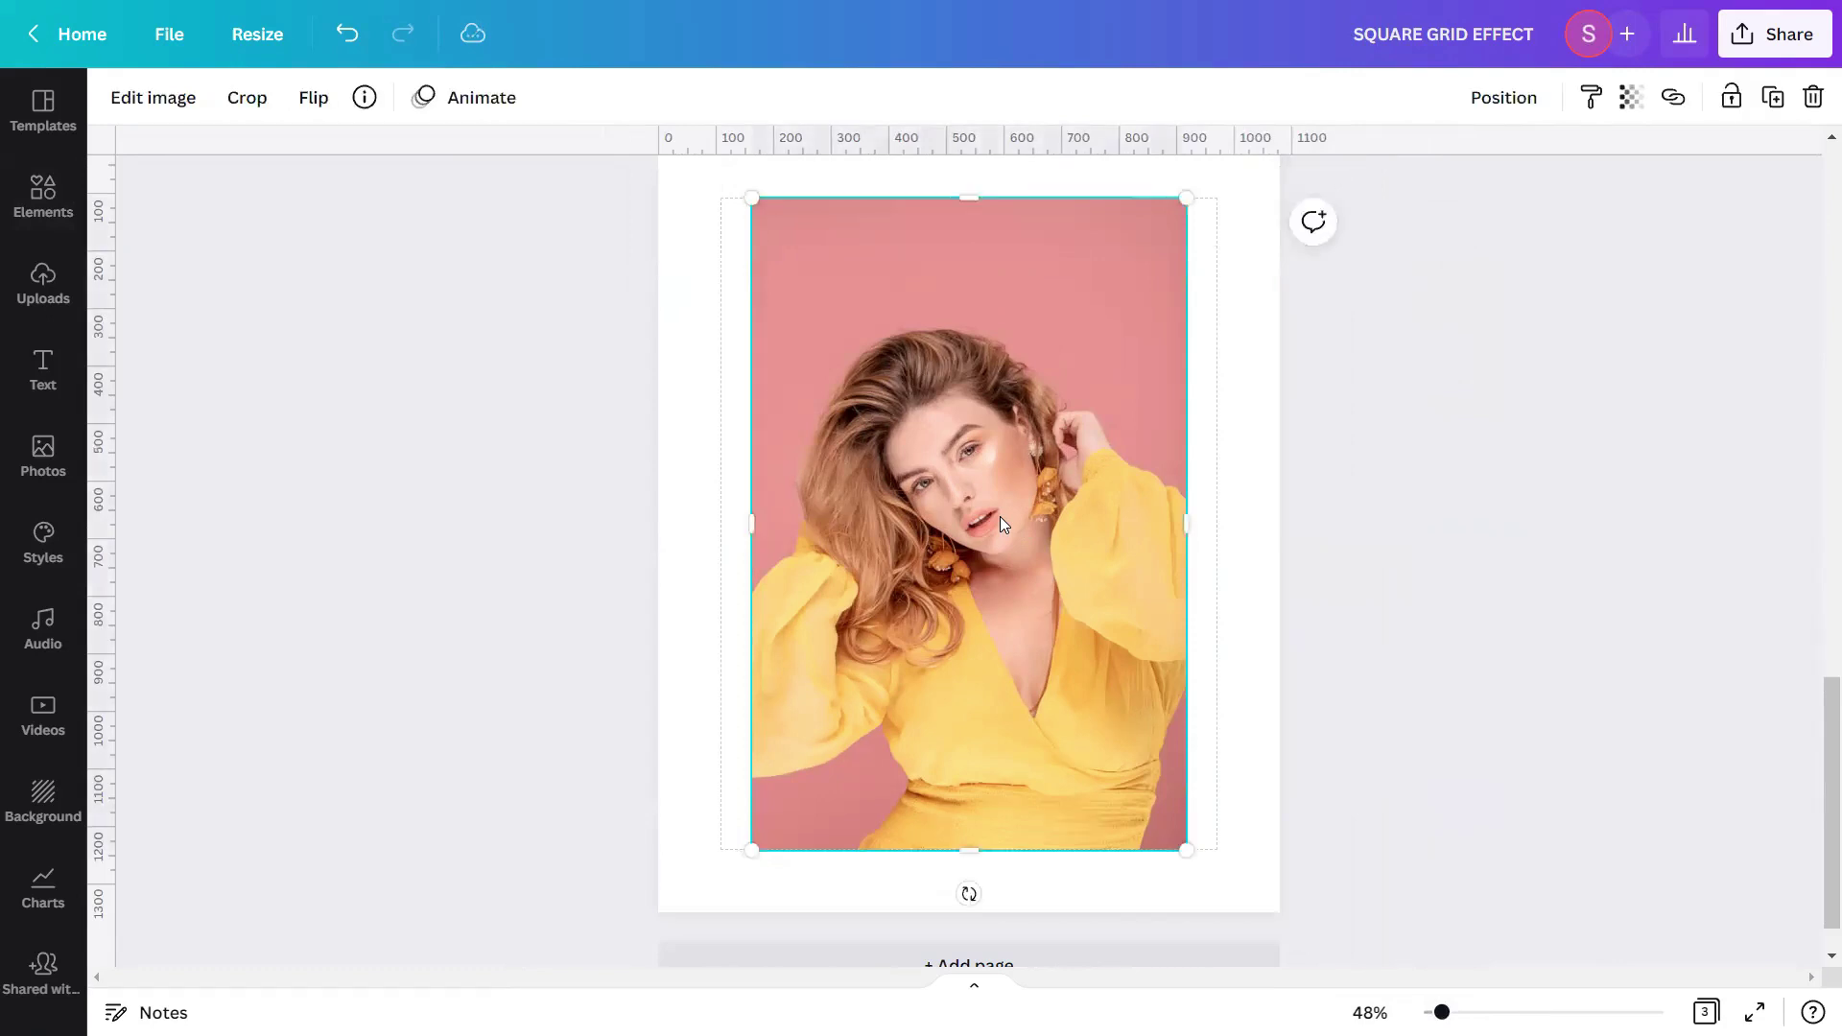
Apply the ColorMix Sangria effect to the Page 3 portrait
left_click(142, 111)
scroll(161, 331, "down", 15)
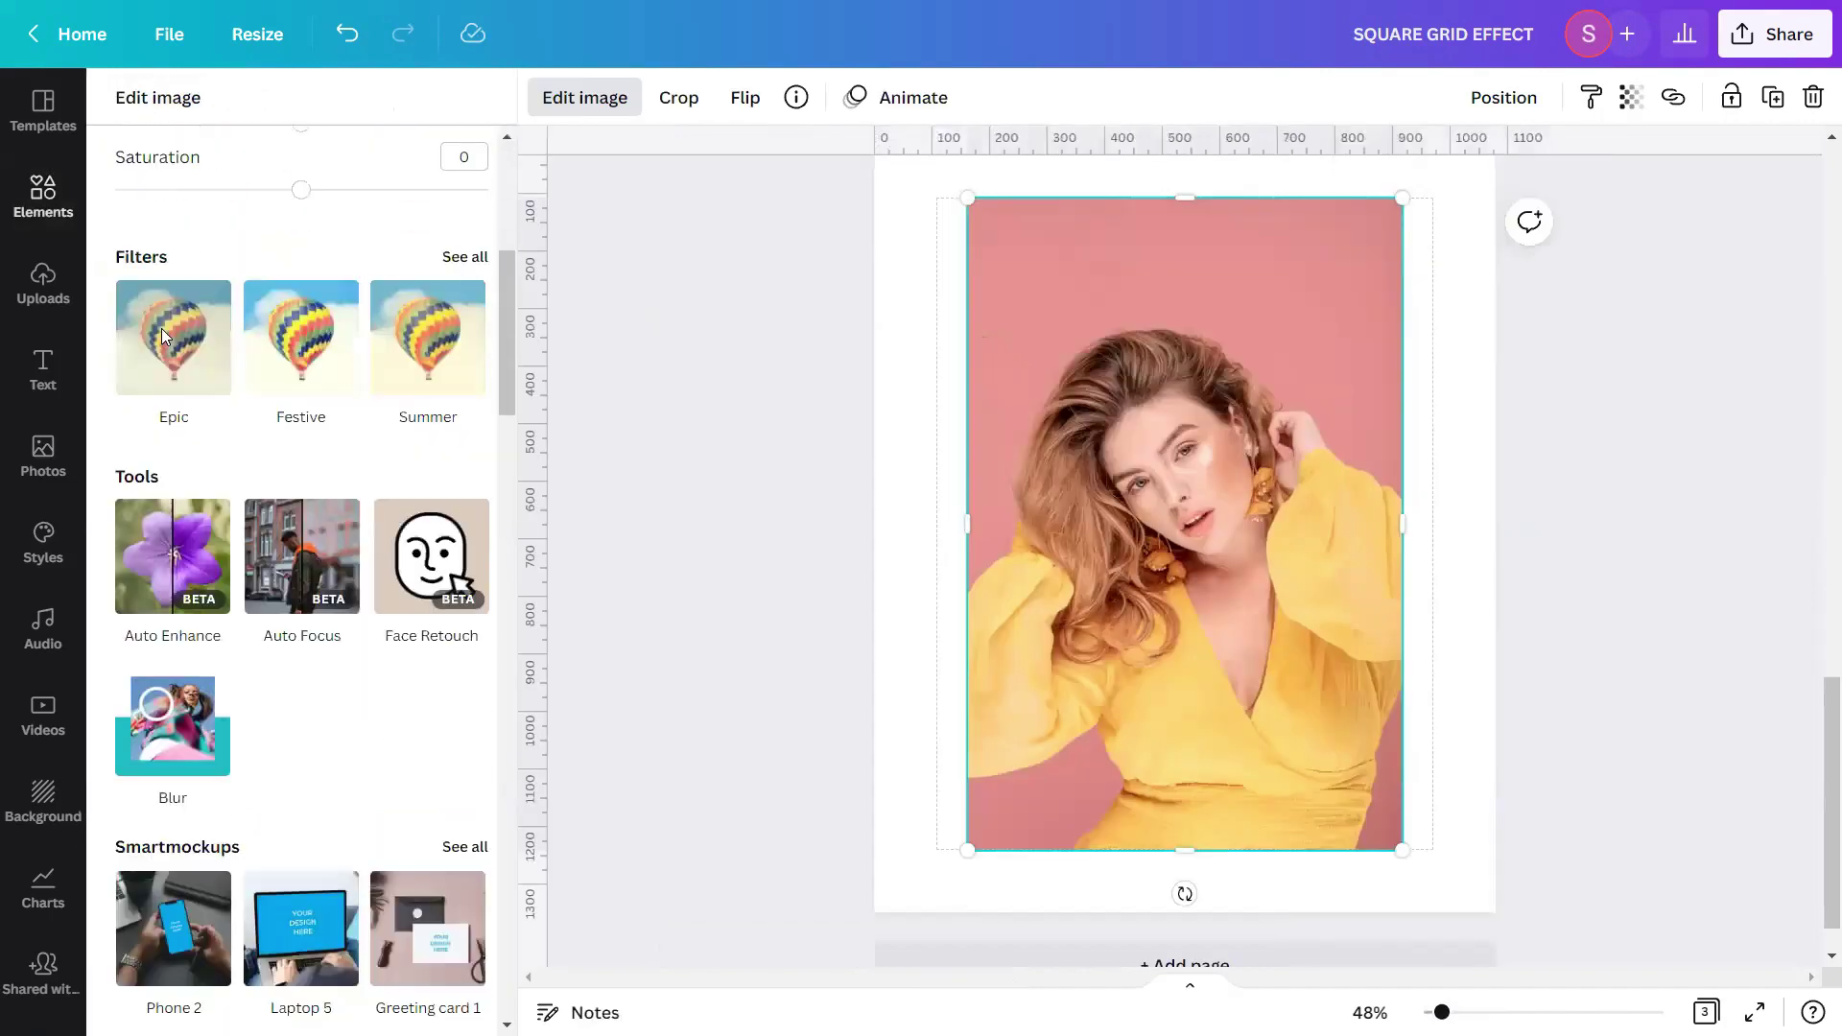
scroll(162, 331, "down", 10)
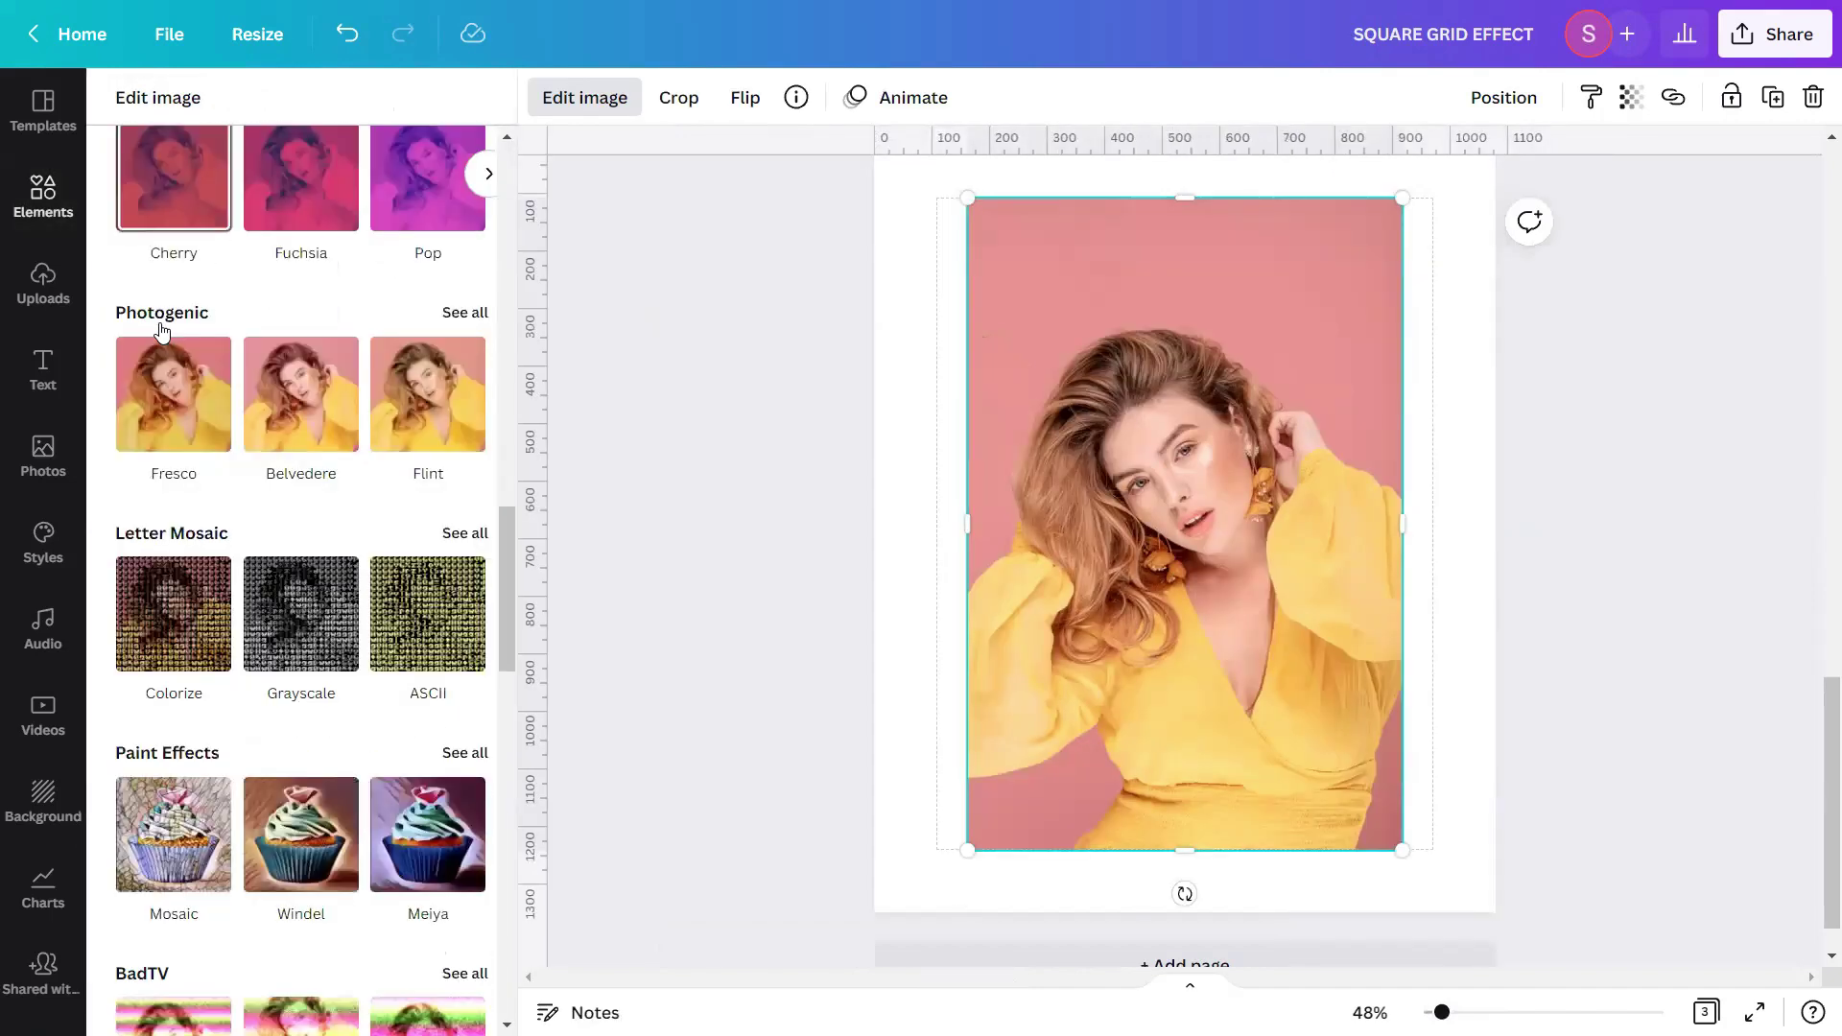
scroll(161, 333, "down", 4)
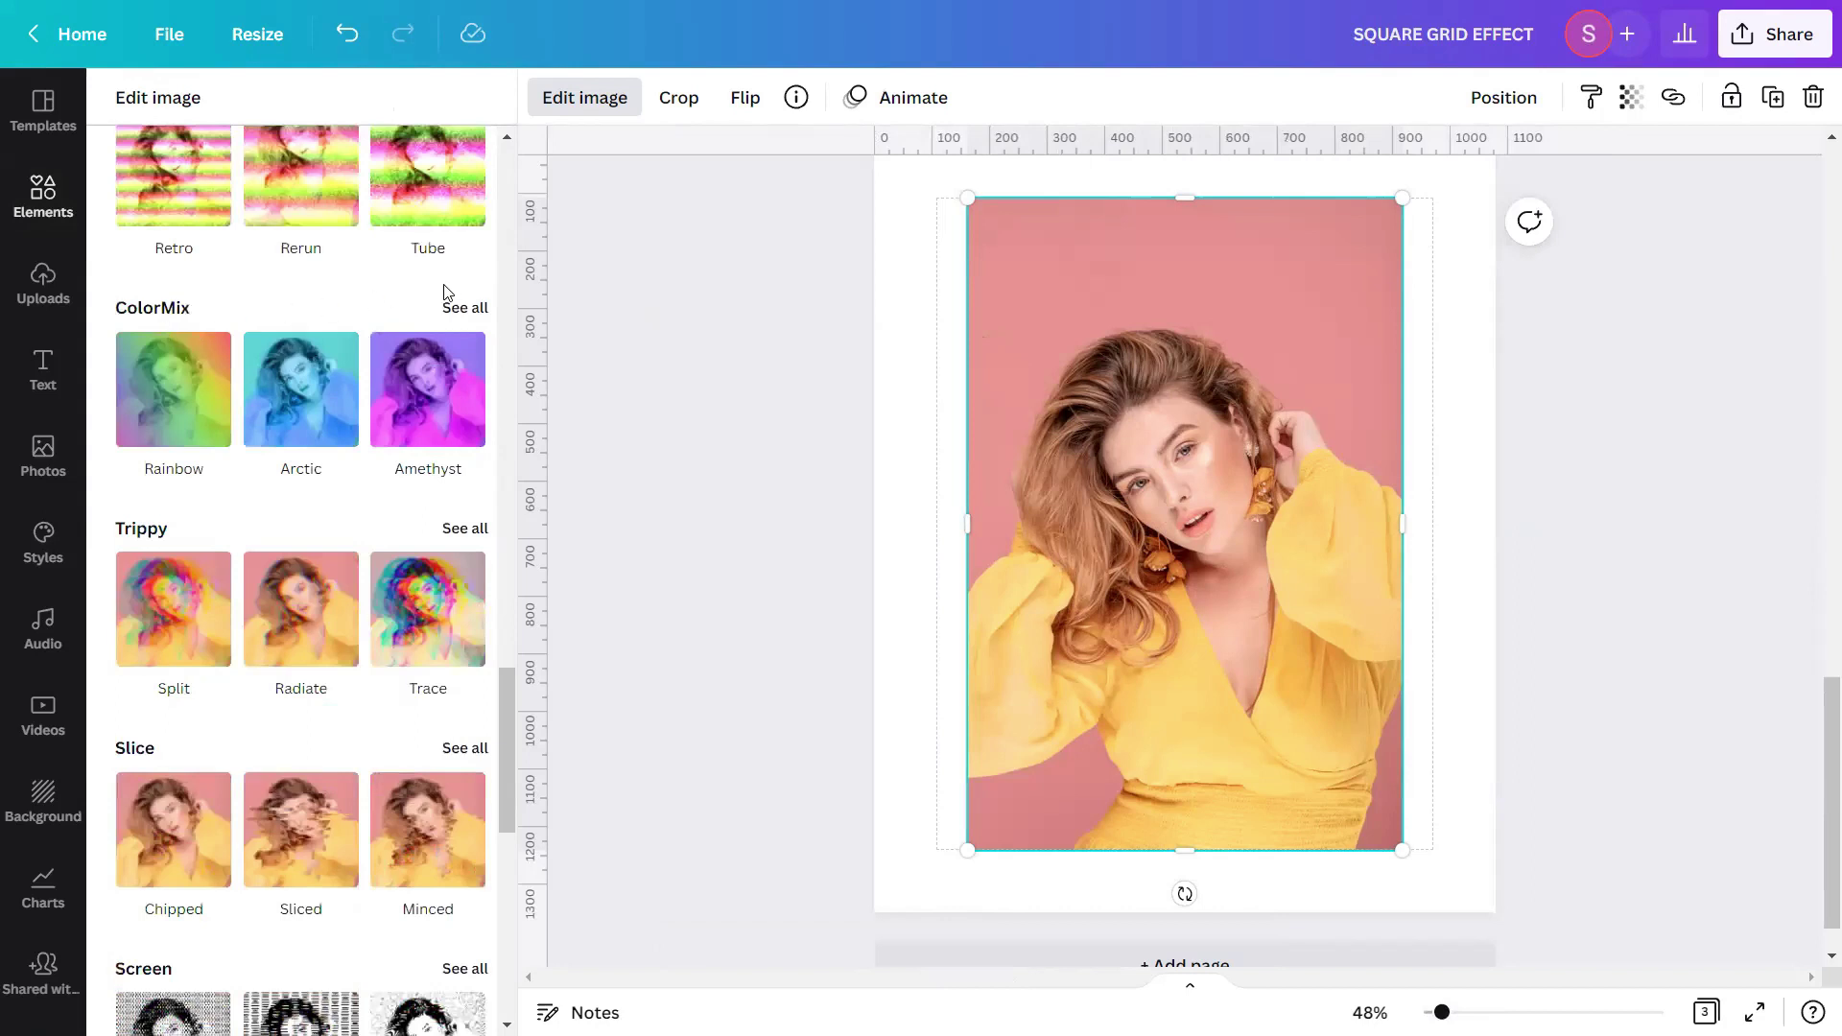
left_click(473, 307)
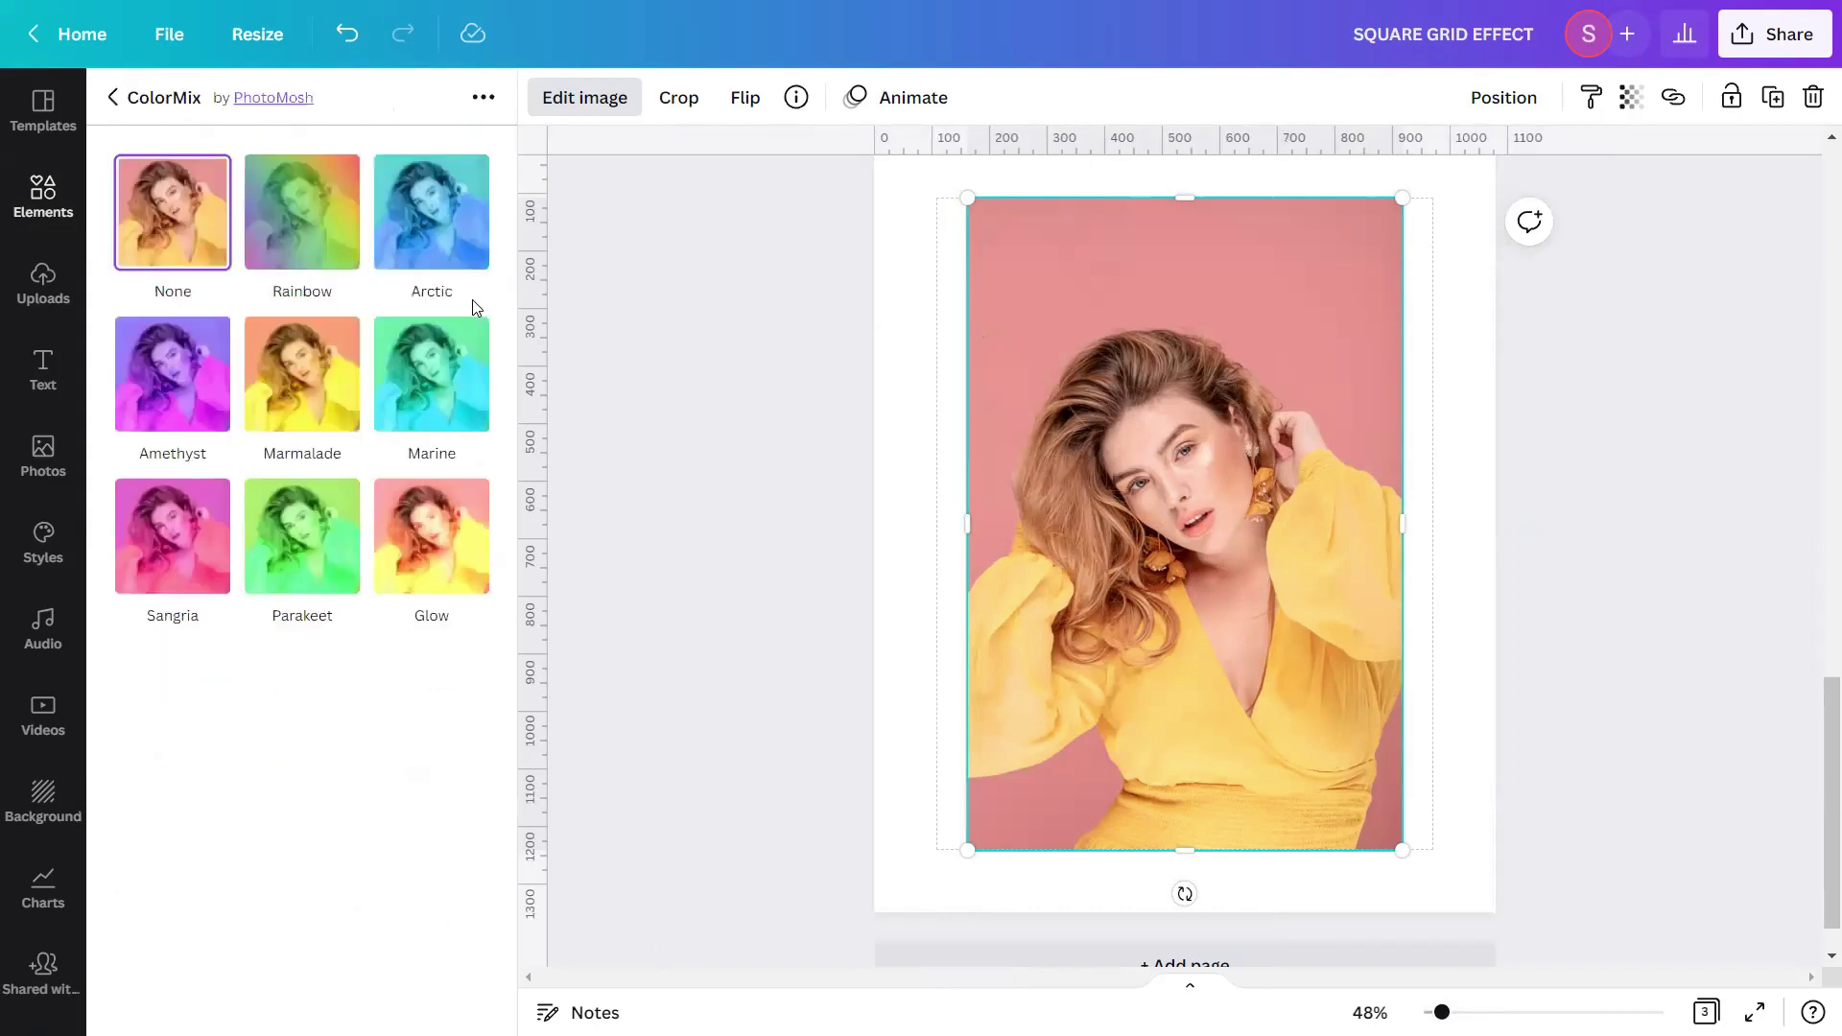
left_click(177, 581)
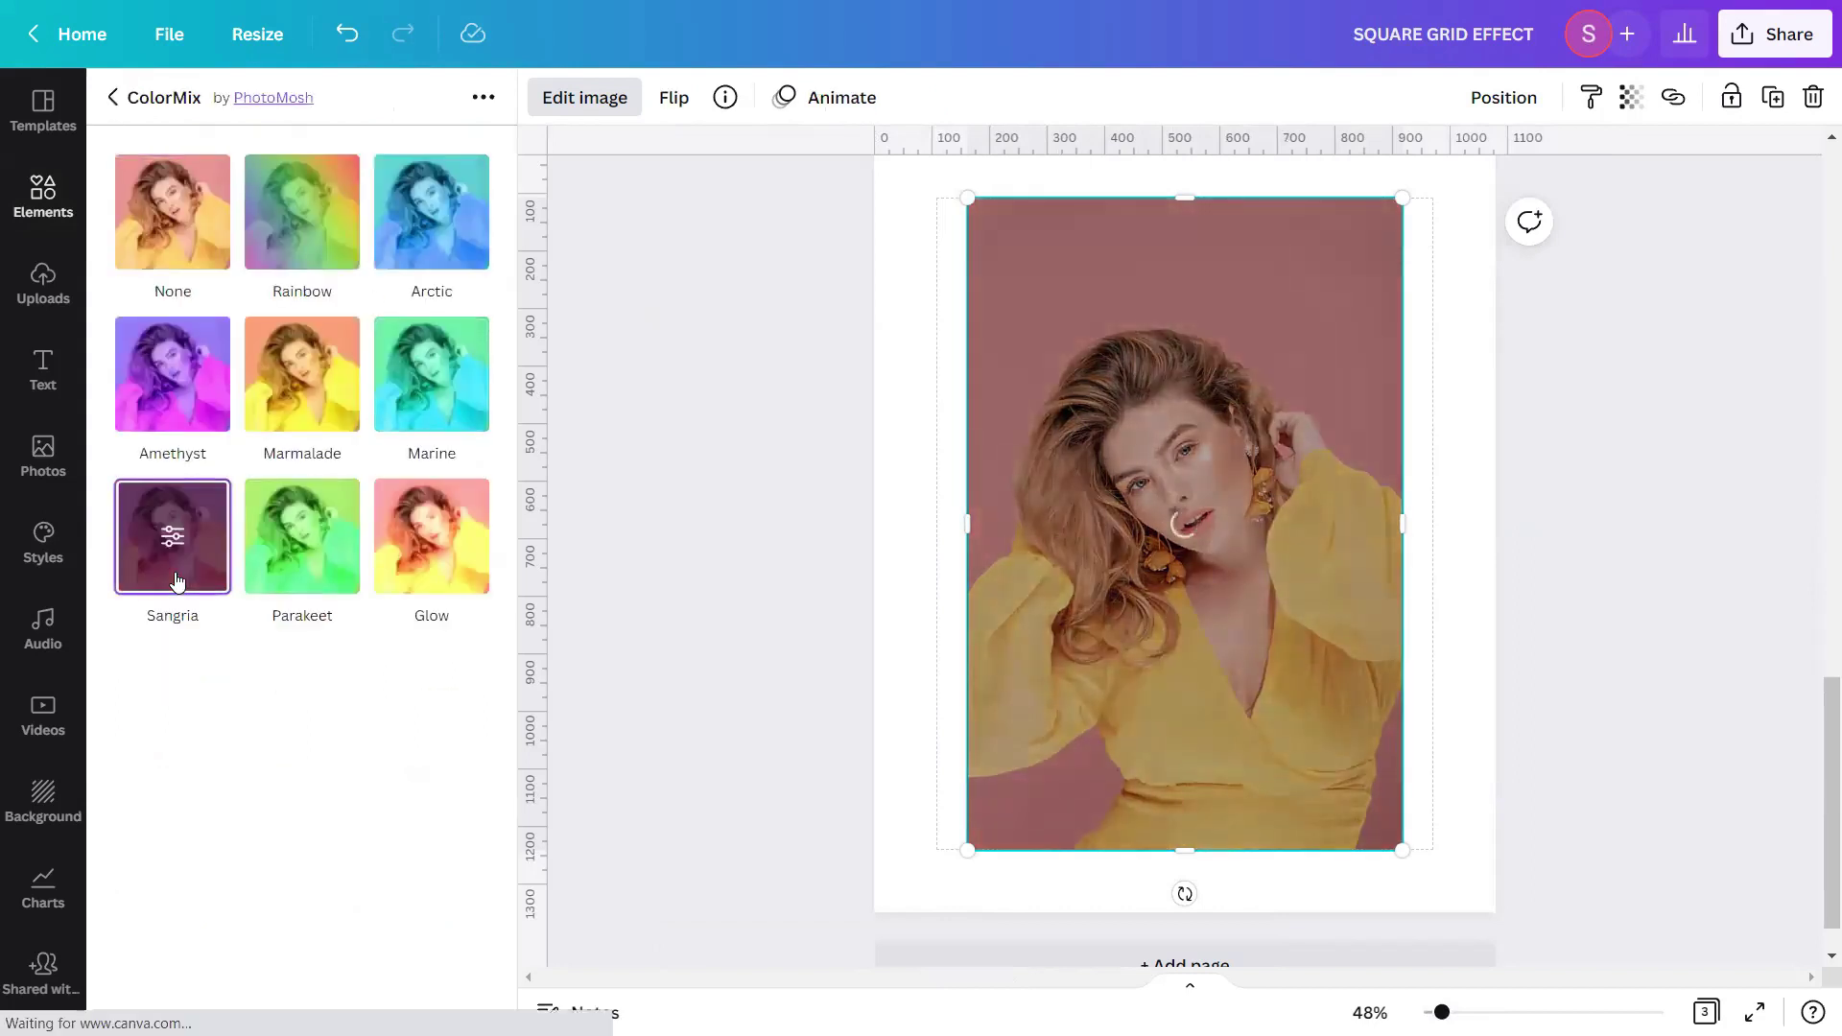
Lower the Sangria effect's Saturation to -0.1 and apply it
left_click(176, 580)
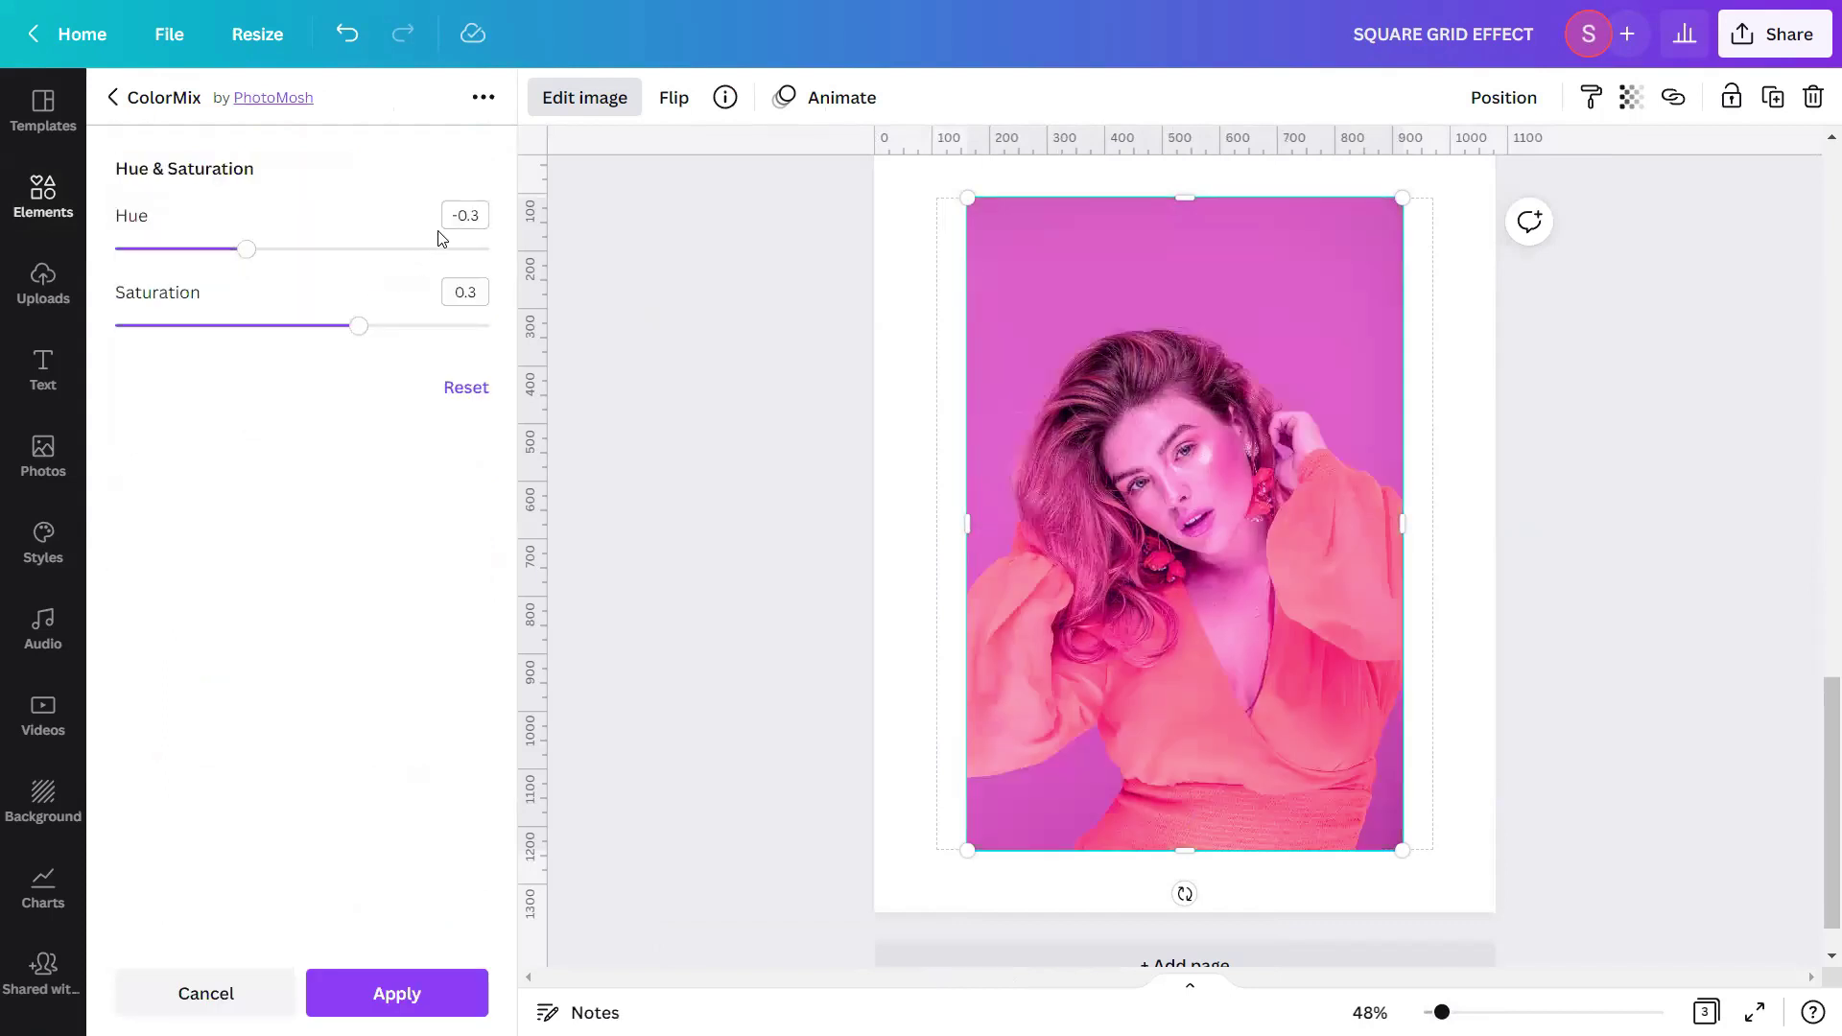
left_click(479, 288)
type("-0.1")
key("Return")
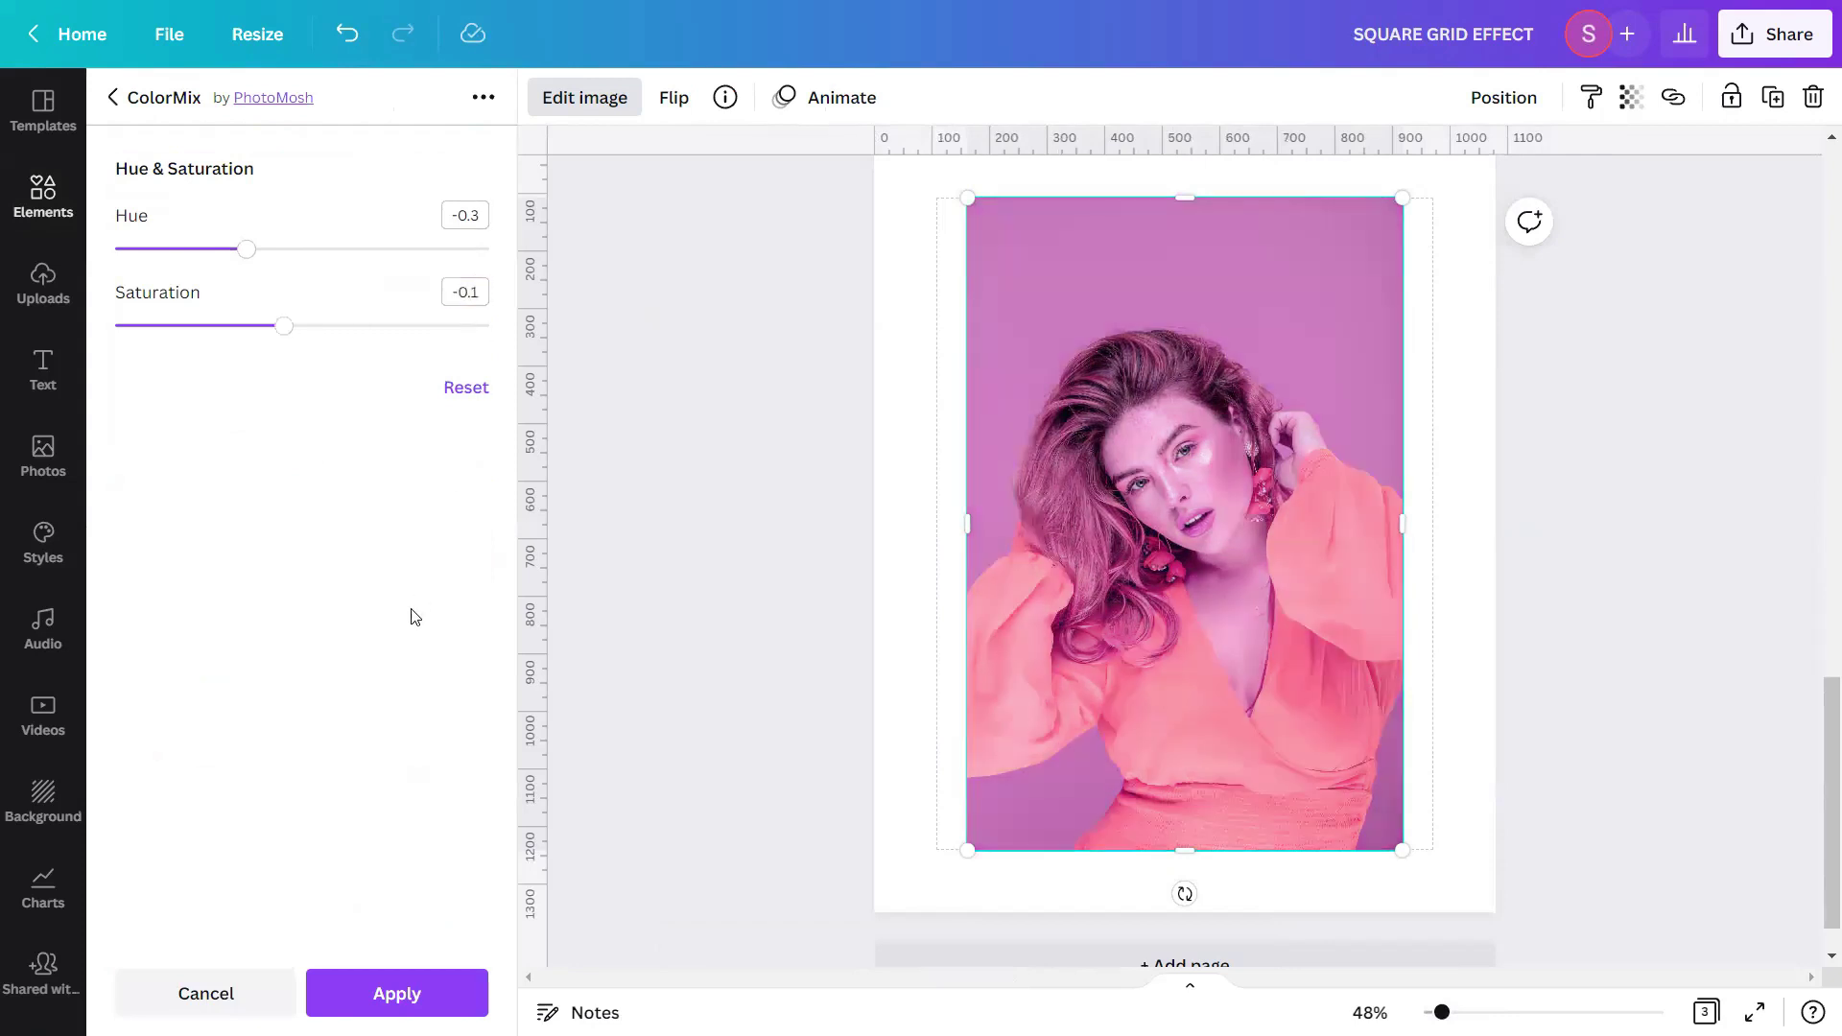
left_click(414, 991)
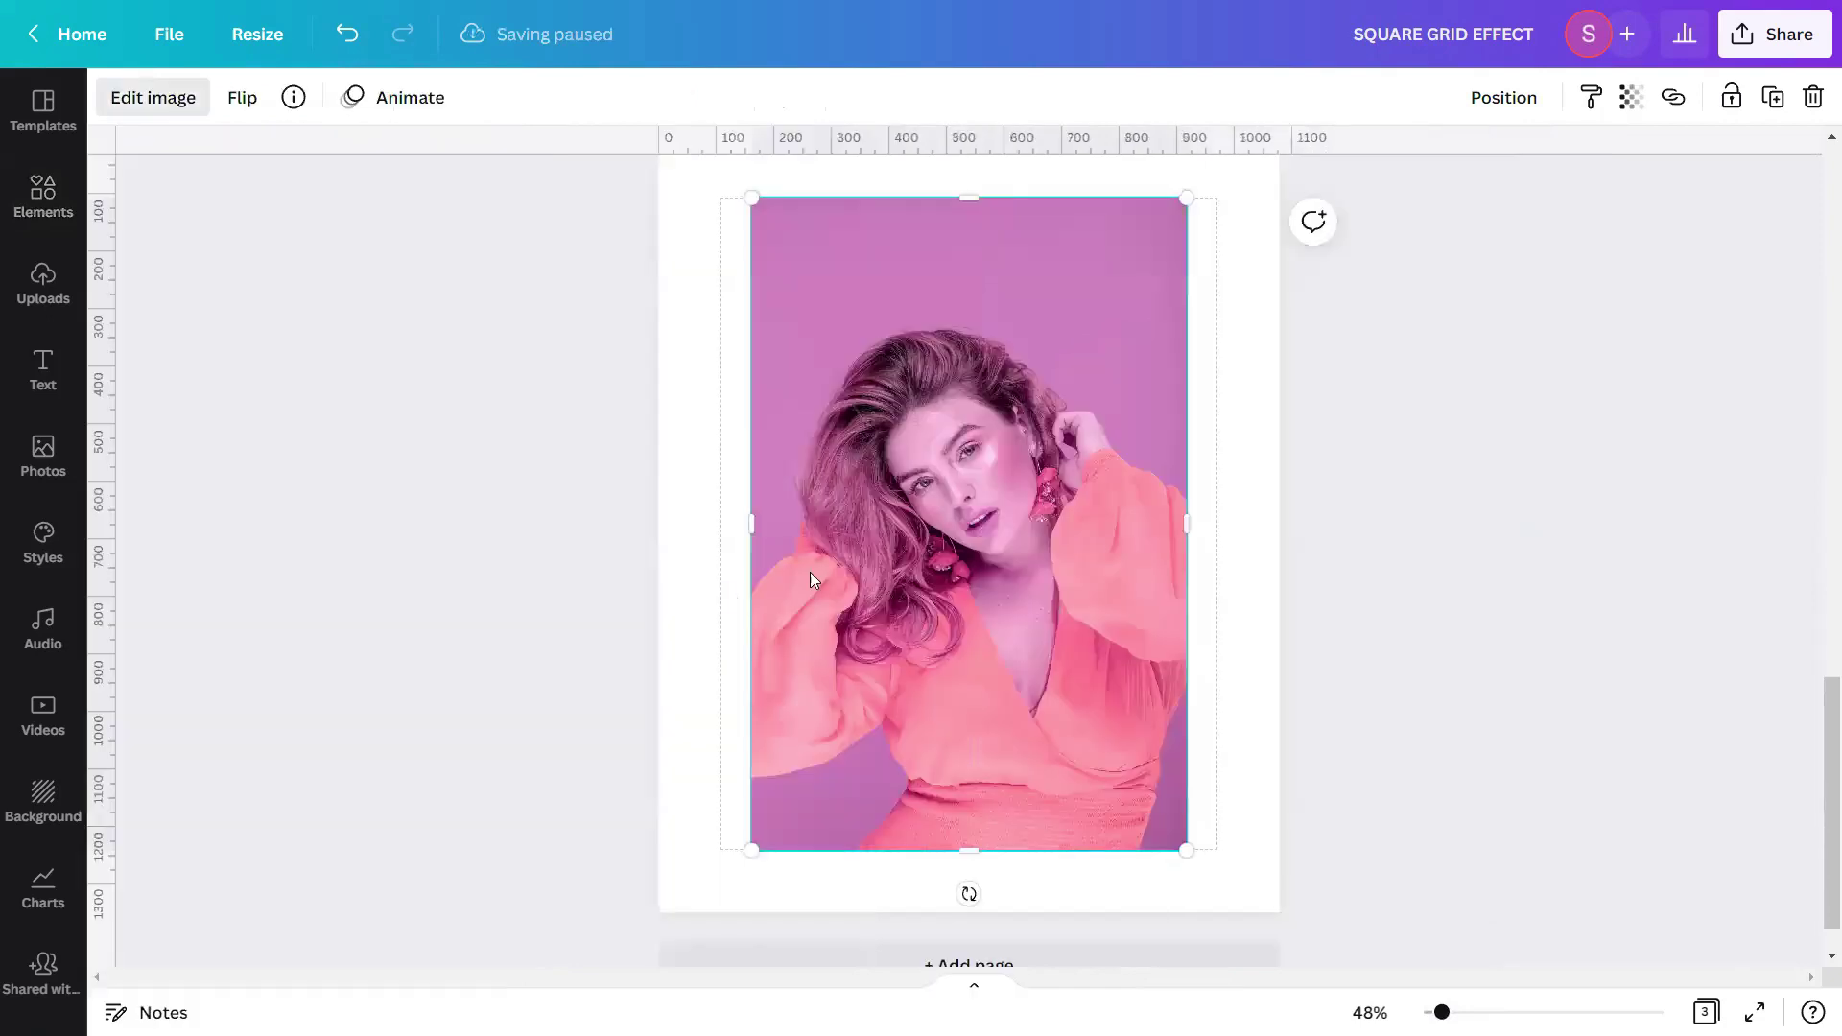
left_click(1643, 493)
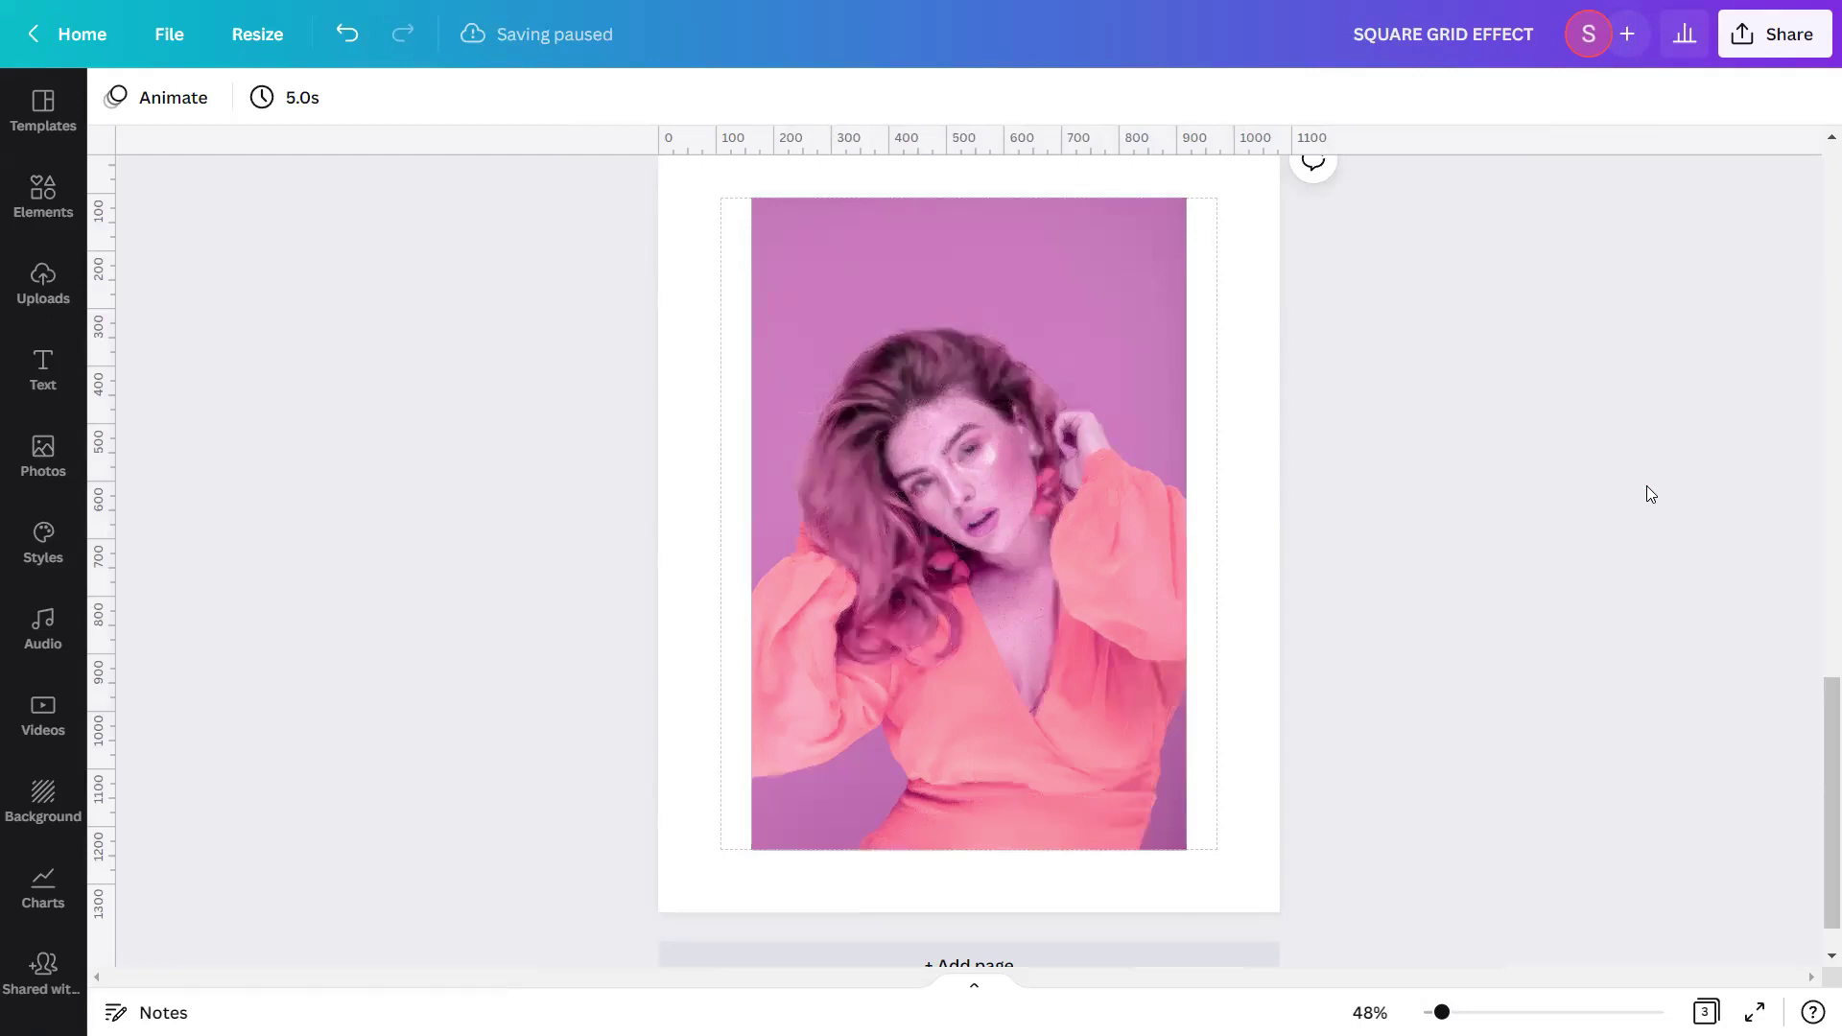
Drag the Sangria-tinted portrait from Page 3 into the landscape frame in the Page 2 grid
left_click(1055, 570)
mouse_move(1055, 570)
left_mouse_down()
mouse_move(1109, 570)
mouse_move(966, 588)
mouse_move(1016, 581)
mouse_move(1036, 539)
left_mouse_up()
scroll(1208, 765, "down", 1)
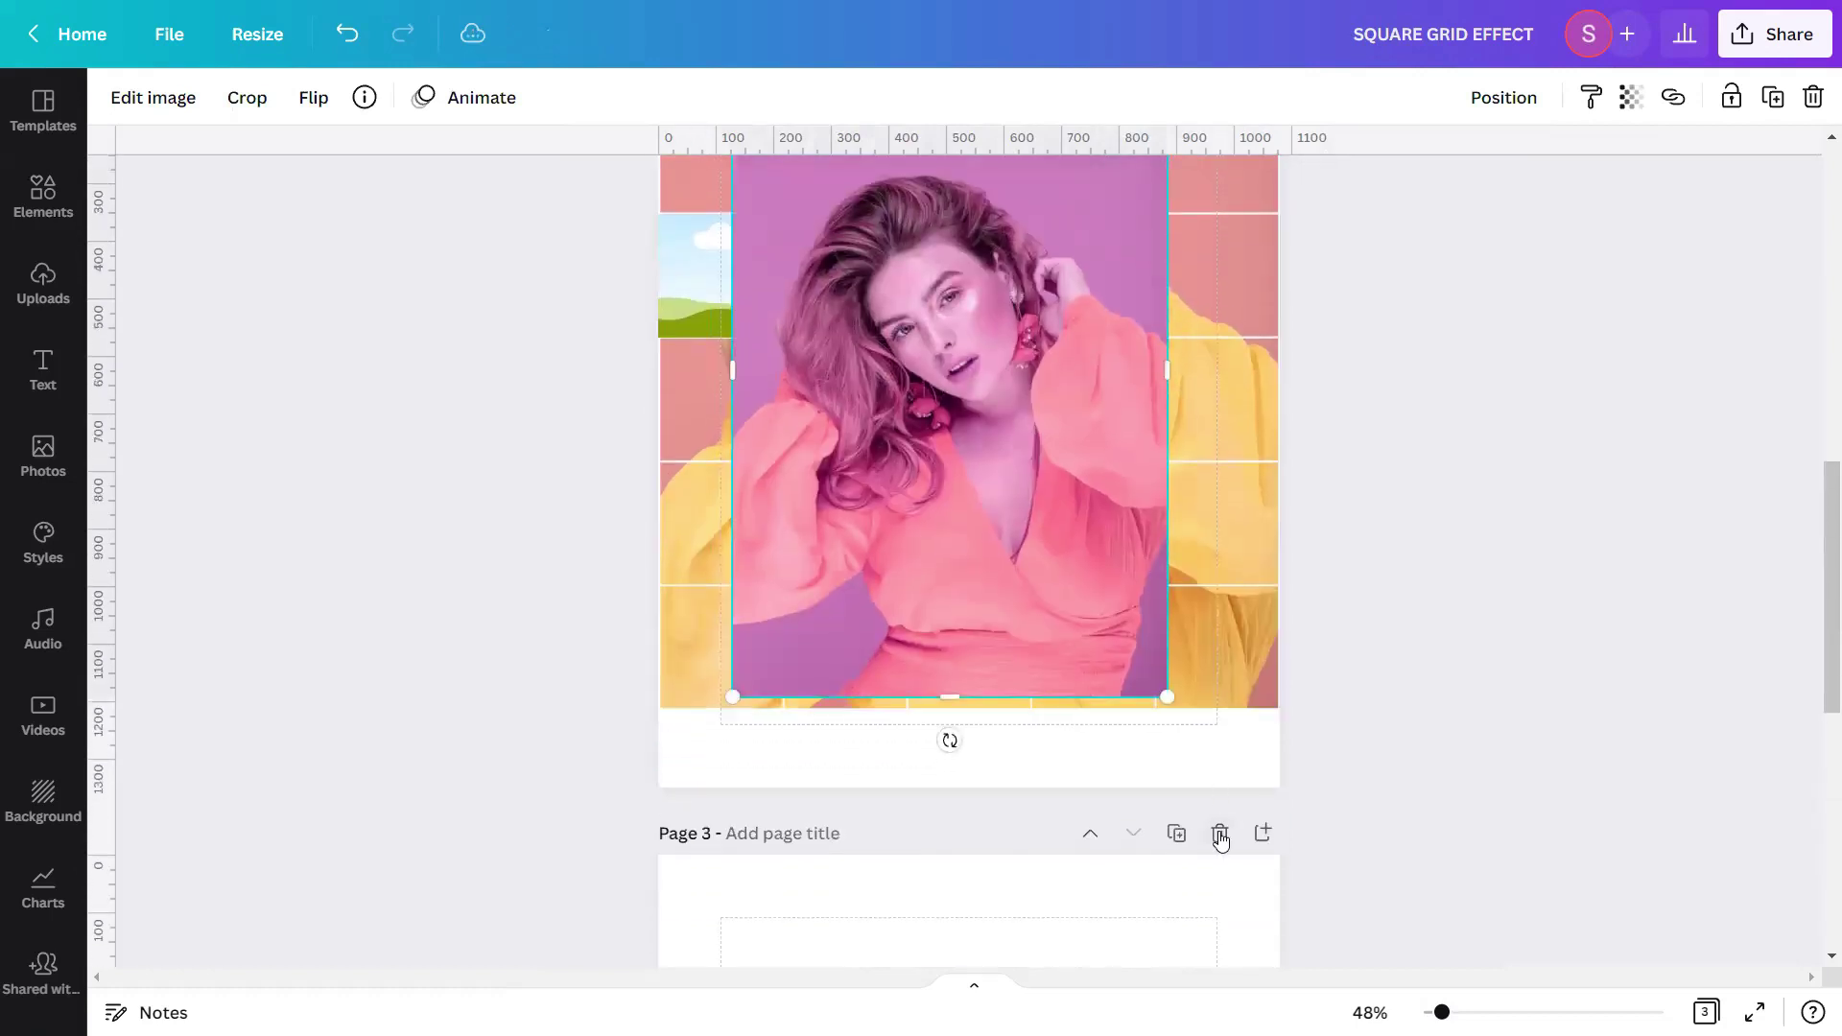
scroll(625, 771, "up", 2)
left_click_drag(820, 541, 722, 442)
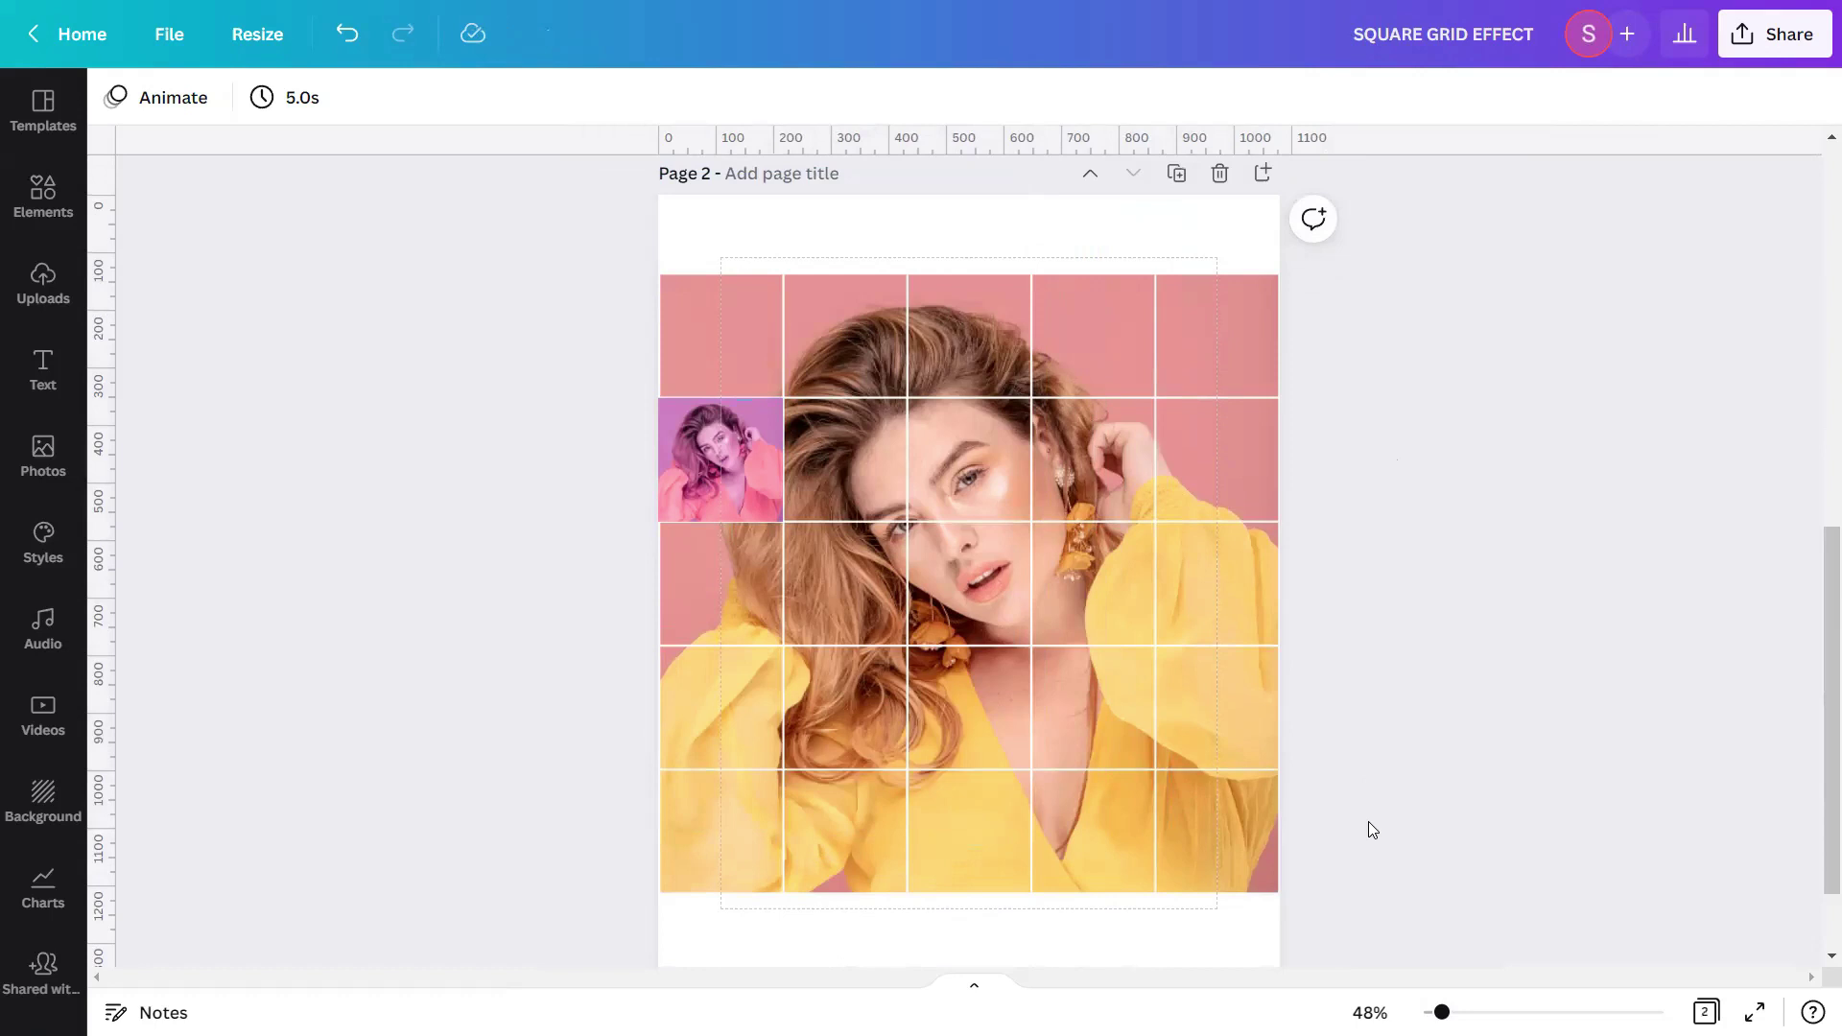
Duplicate the pink-tinted portrait tile and snap copies into the third row's second cell and beyond
left_click(681, 446)
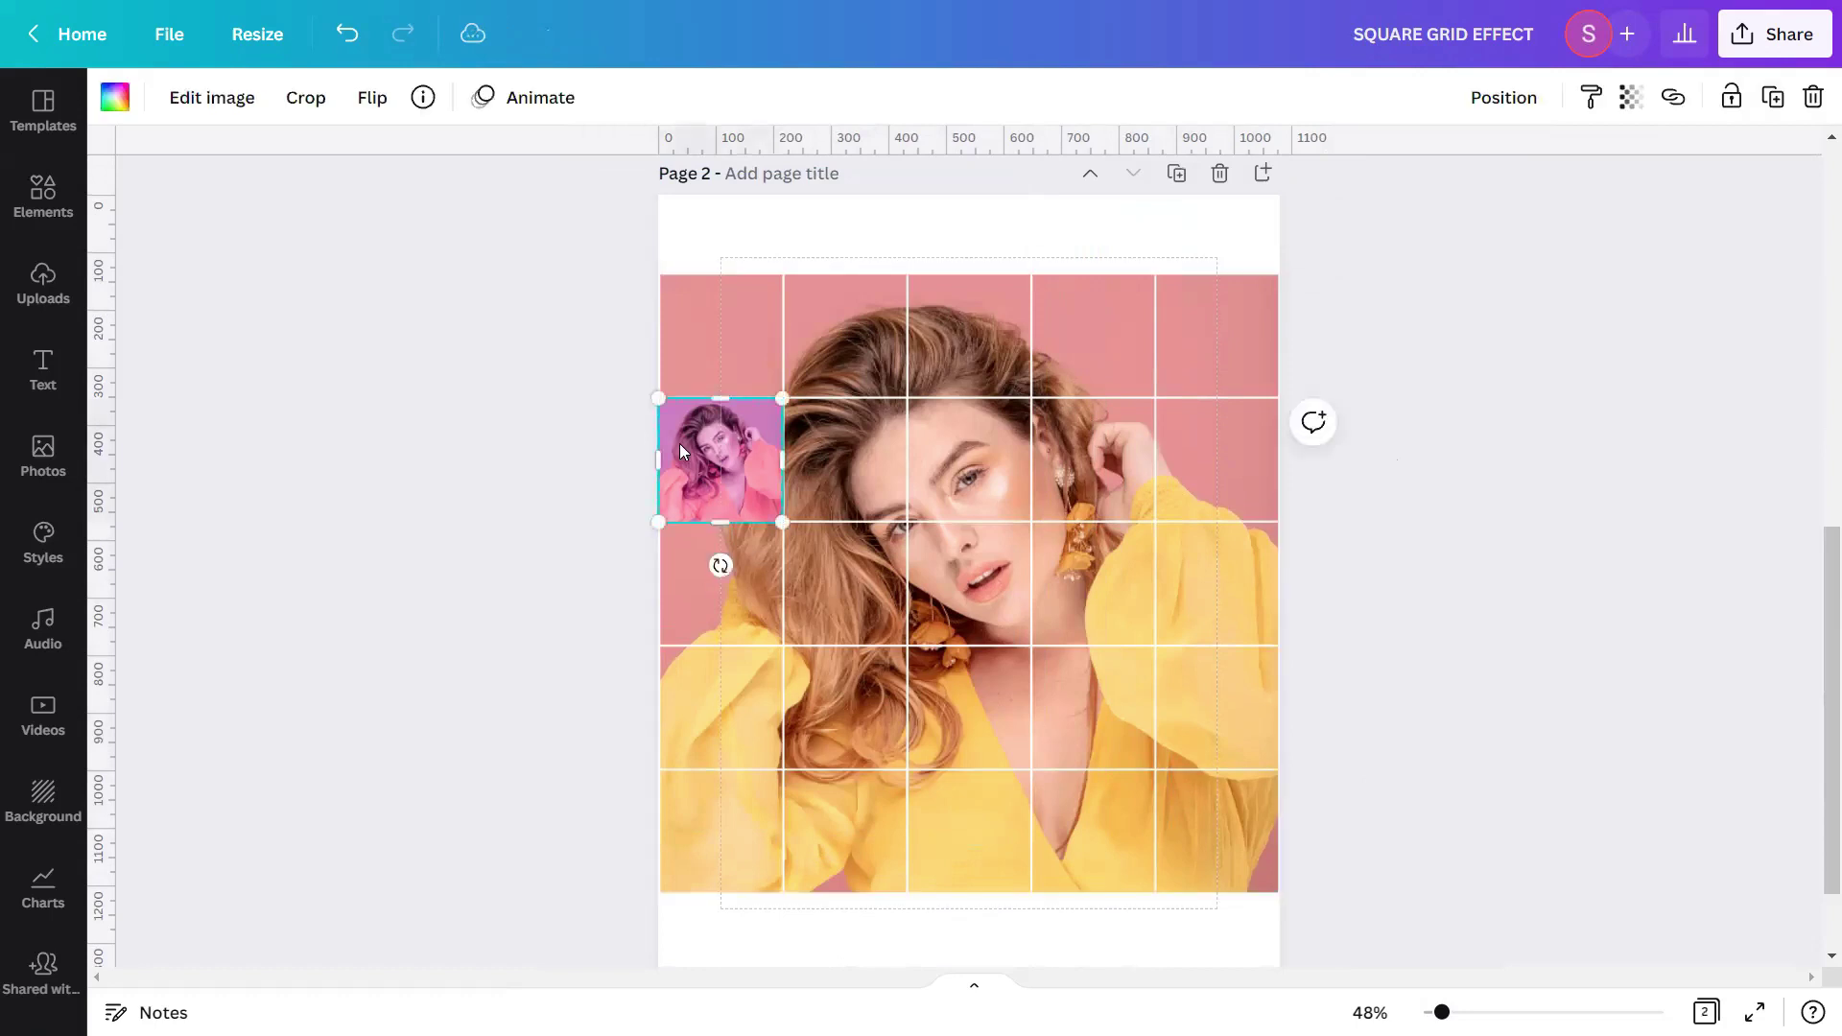
left_click(1773, 97)
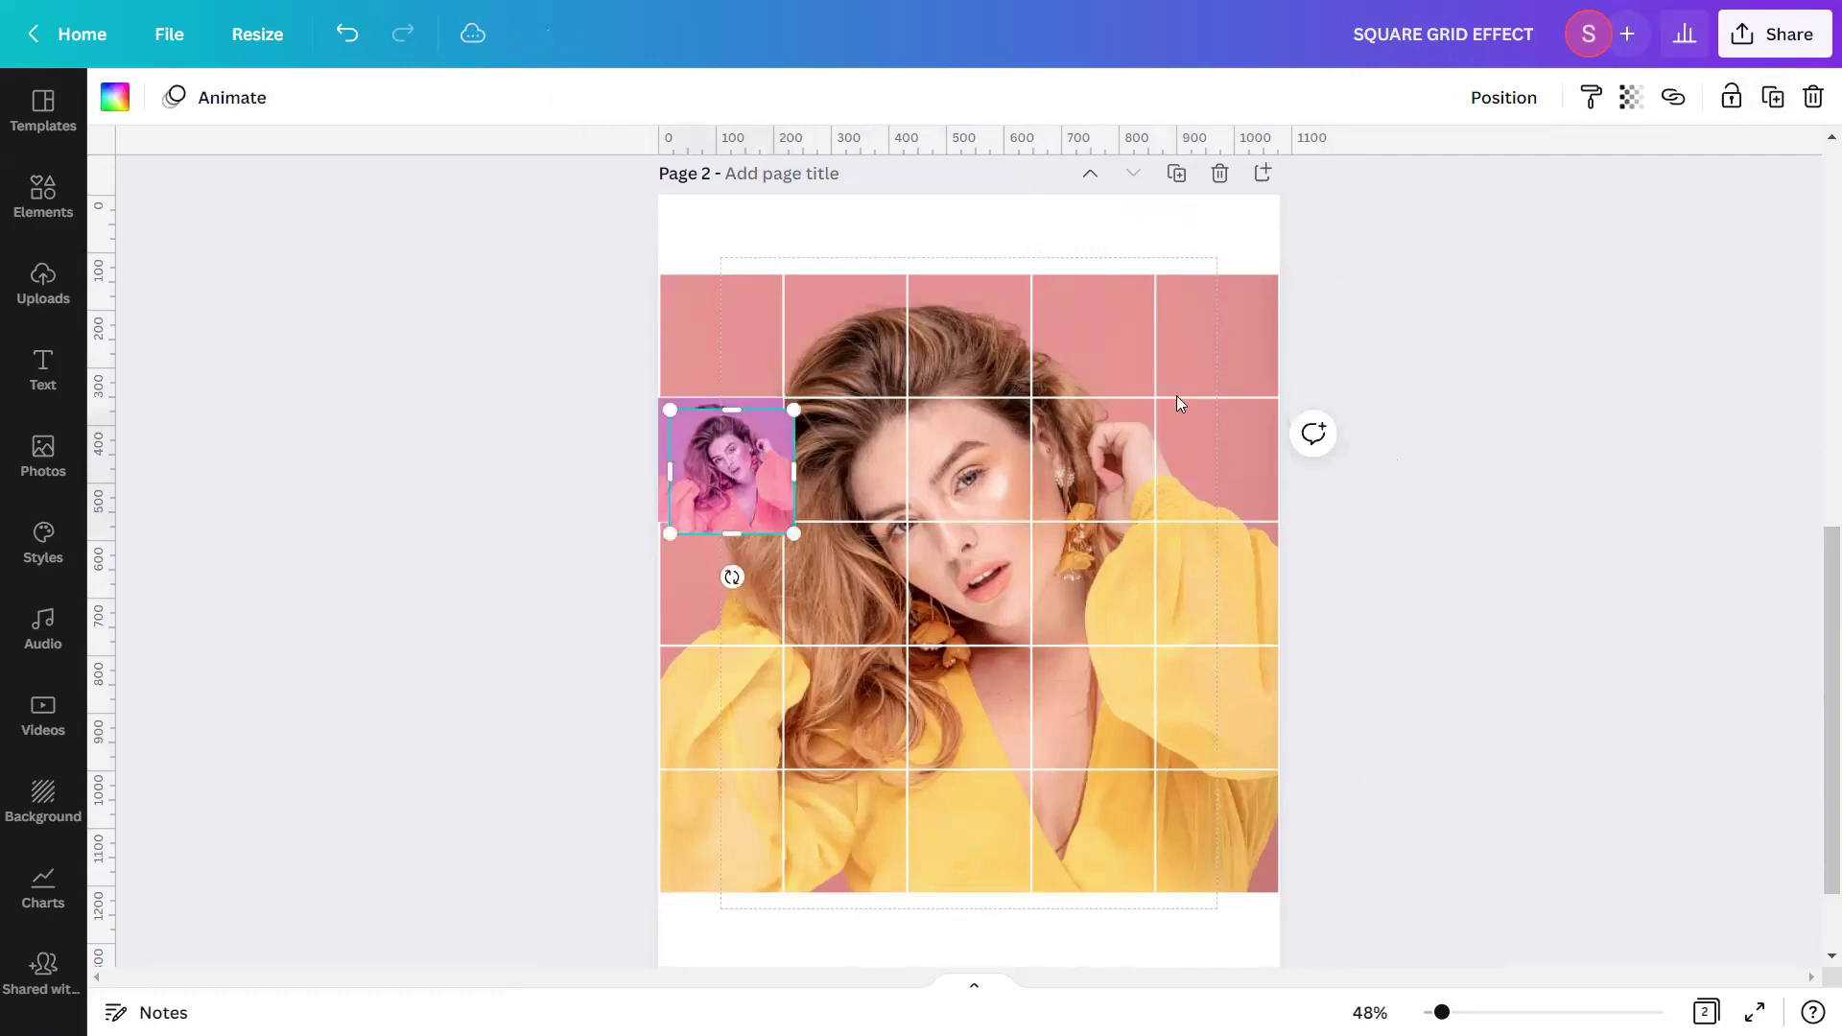
left_click_drag(697, 474, 811, 586)
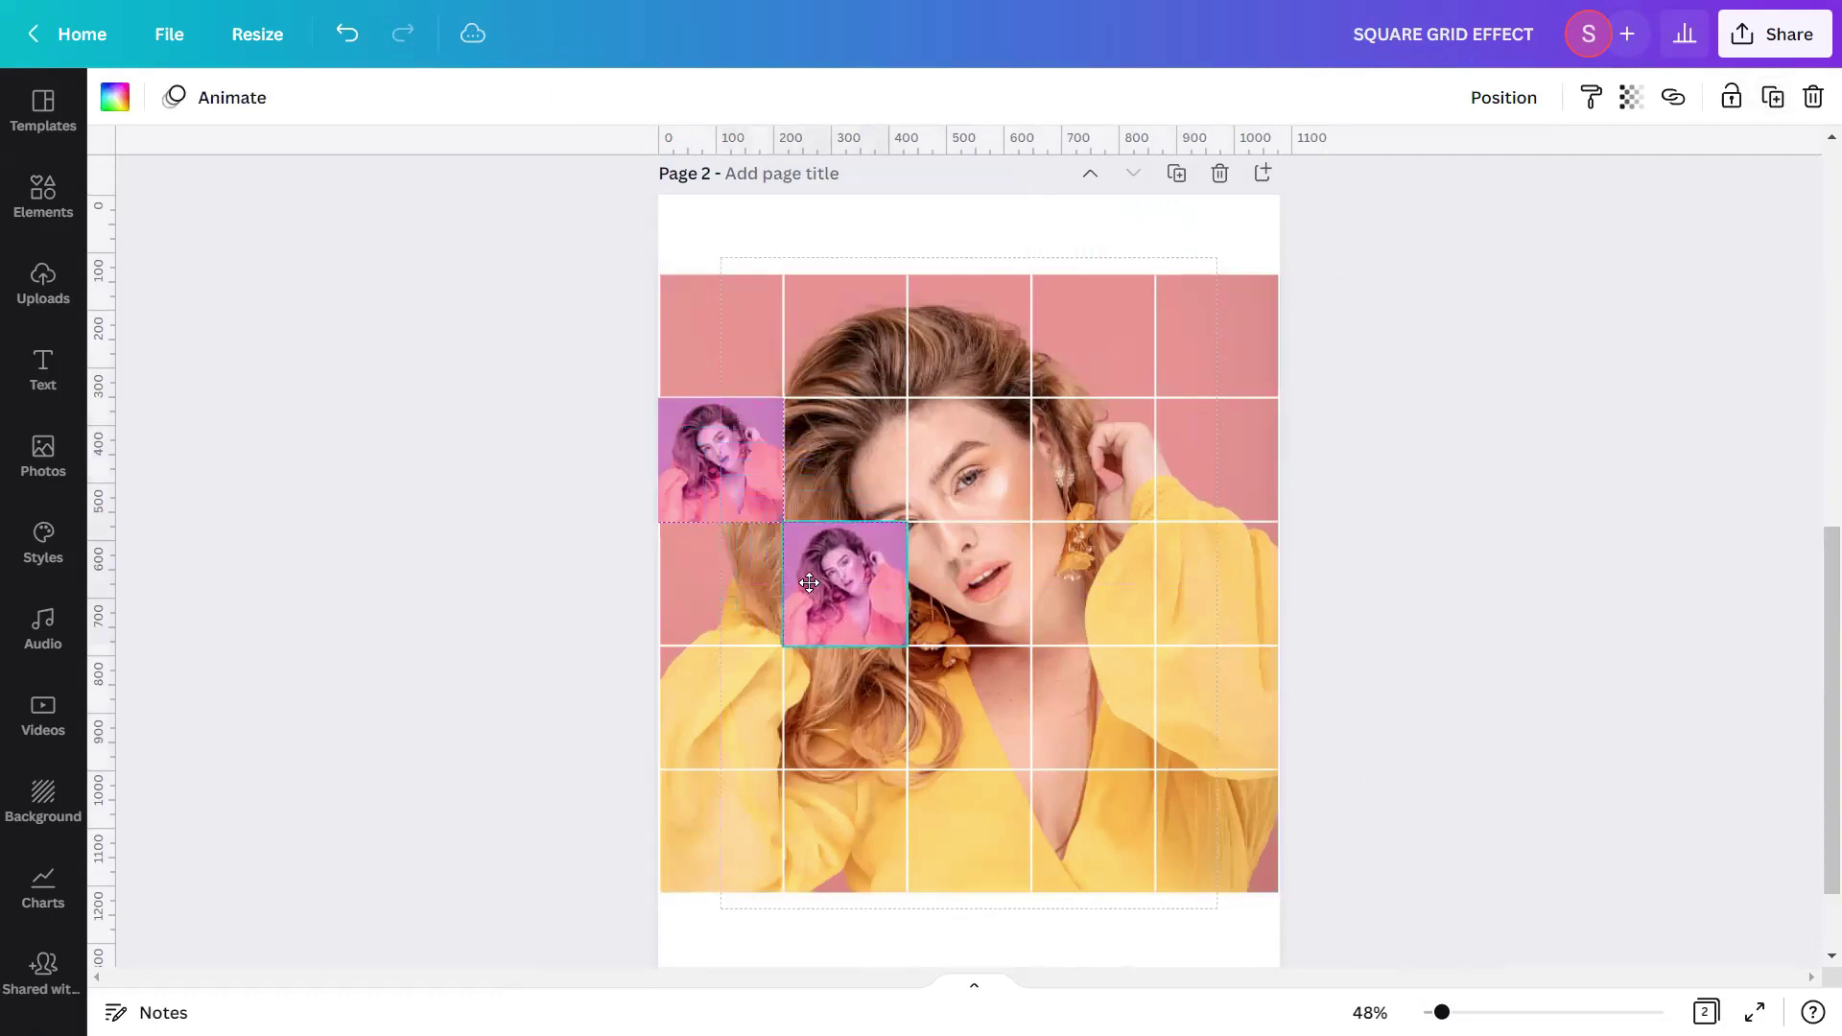
scroll(968, 526, "up", 10)
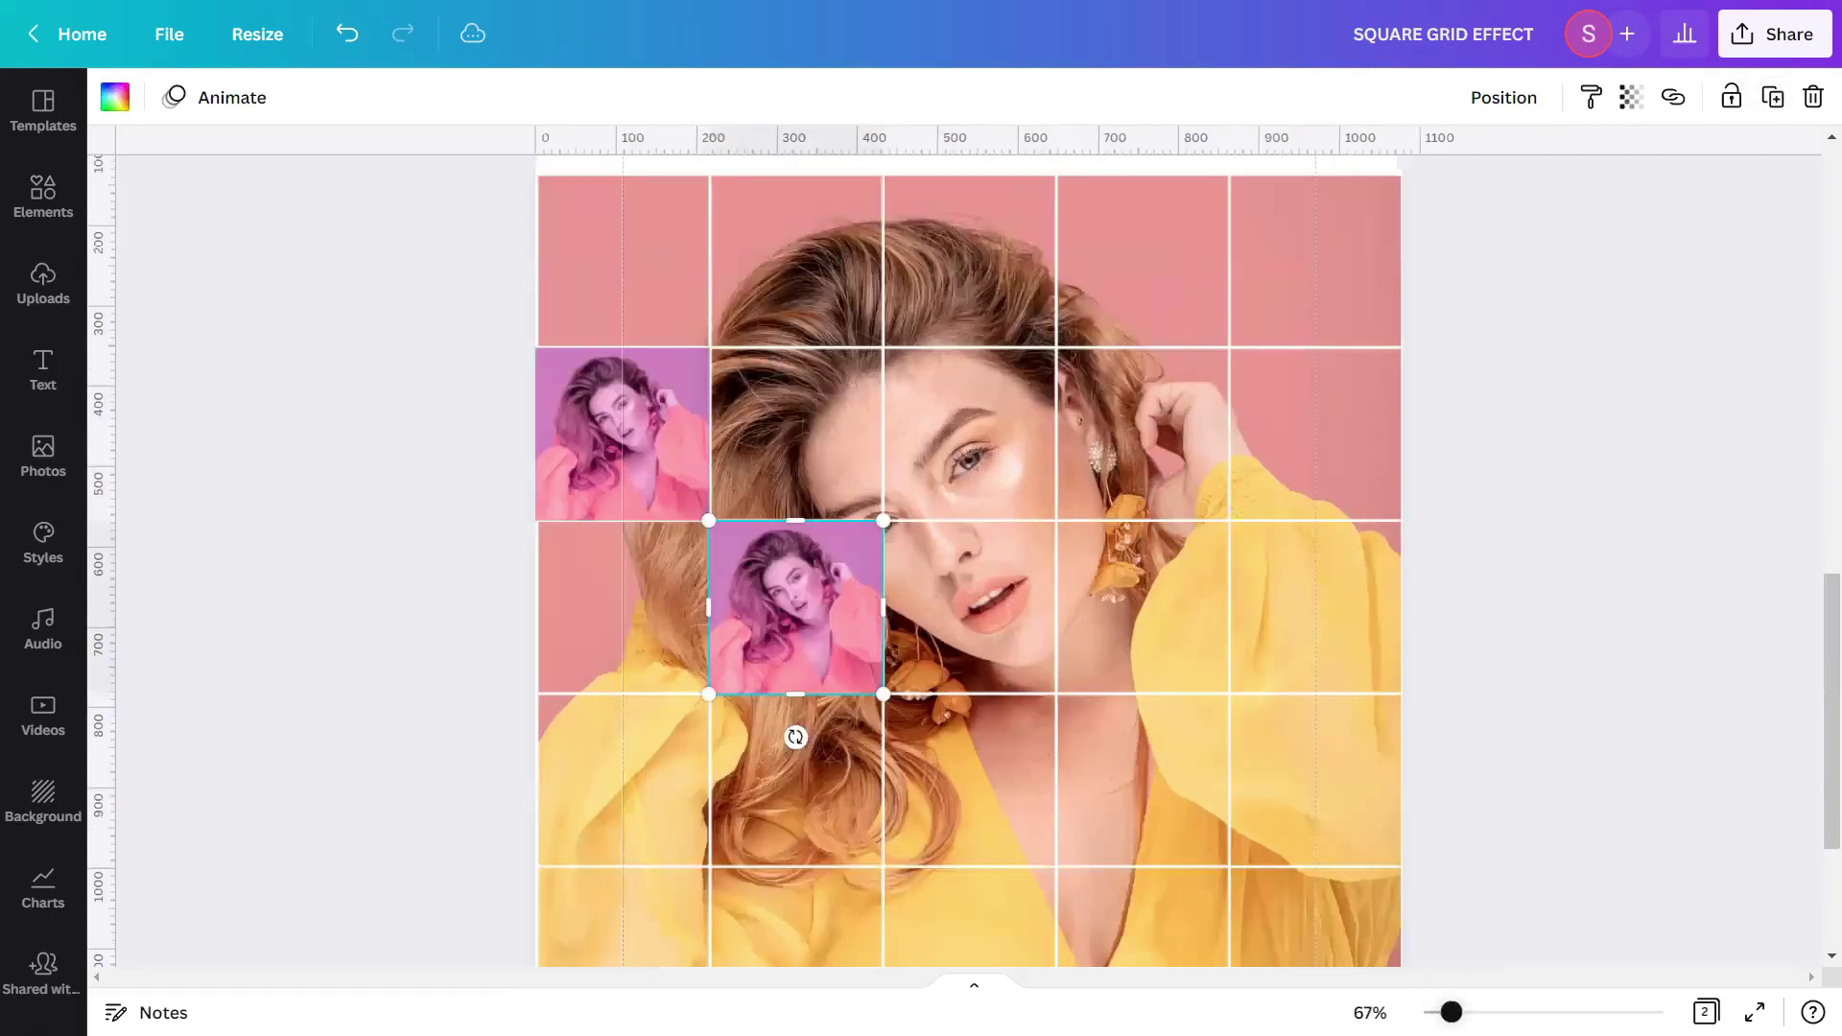
left_click_drag(1341, 985, 1142, 985)
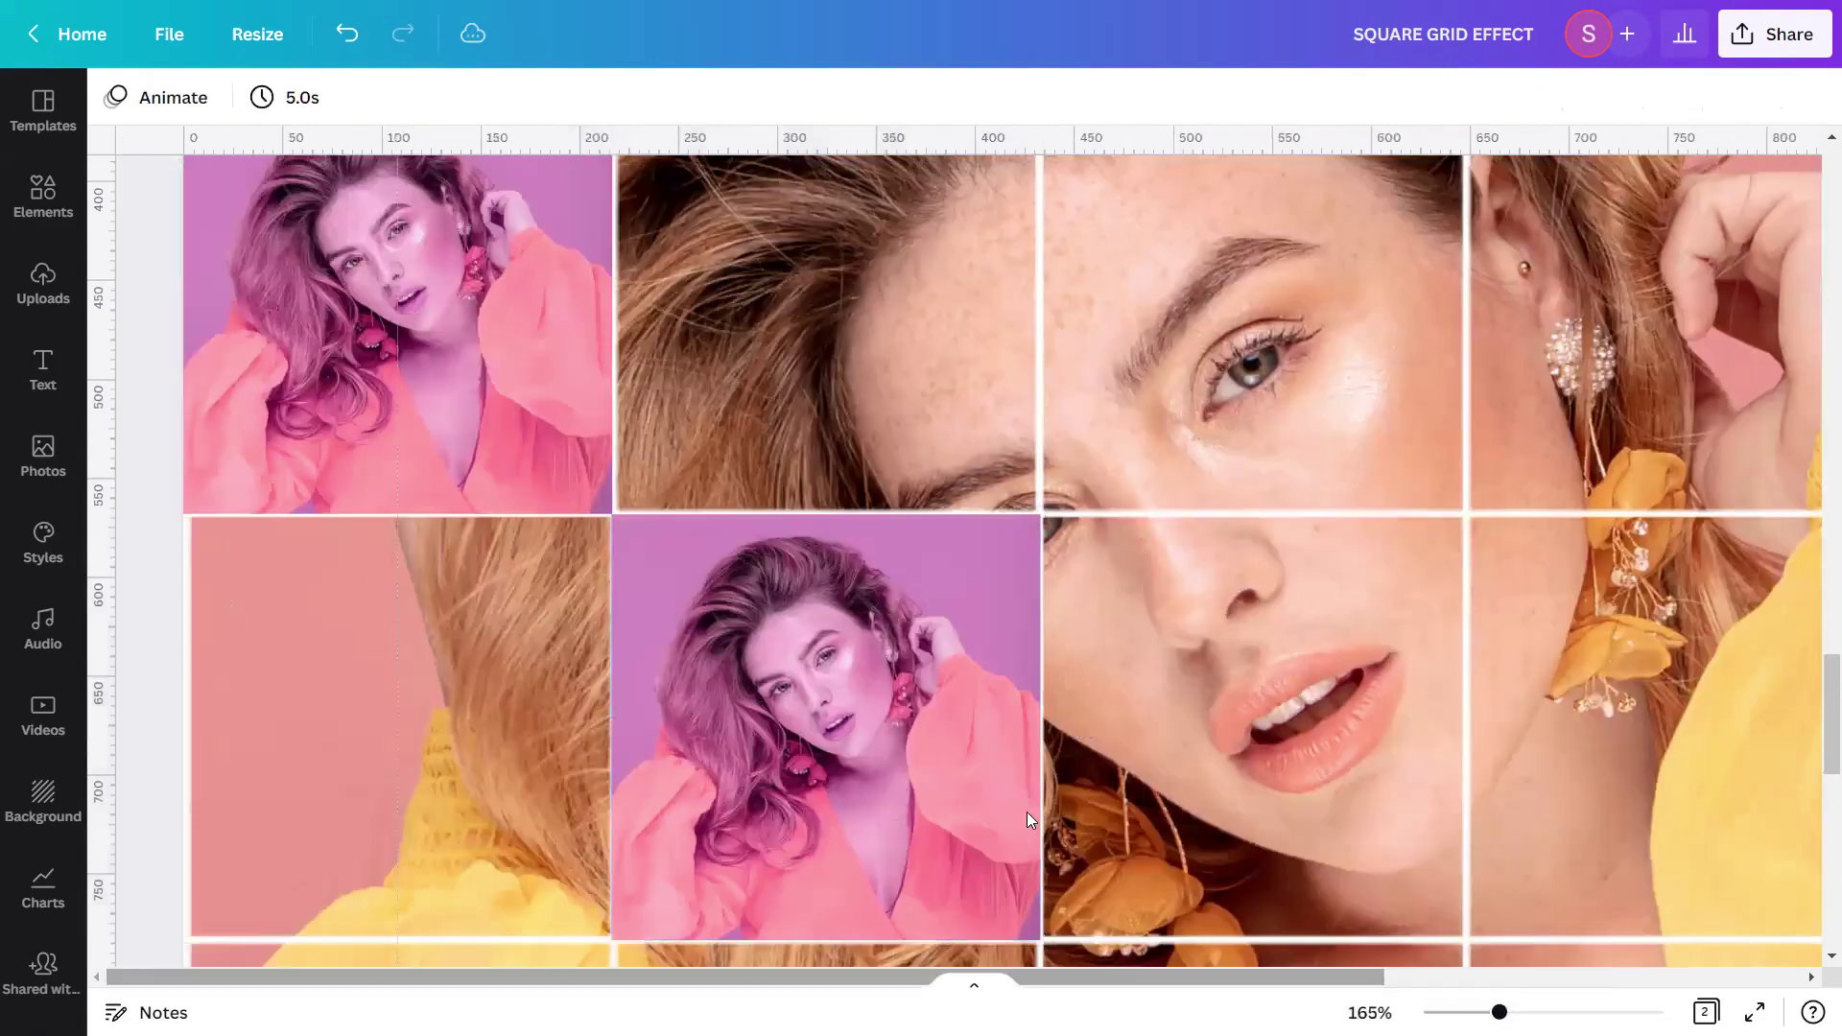
scroll(915, 403, "down", 3)
left_click(861, 426)
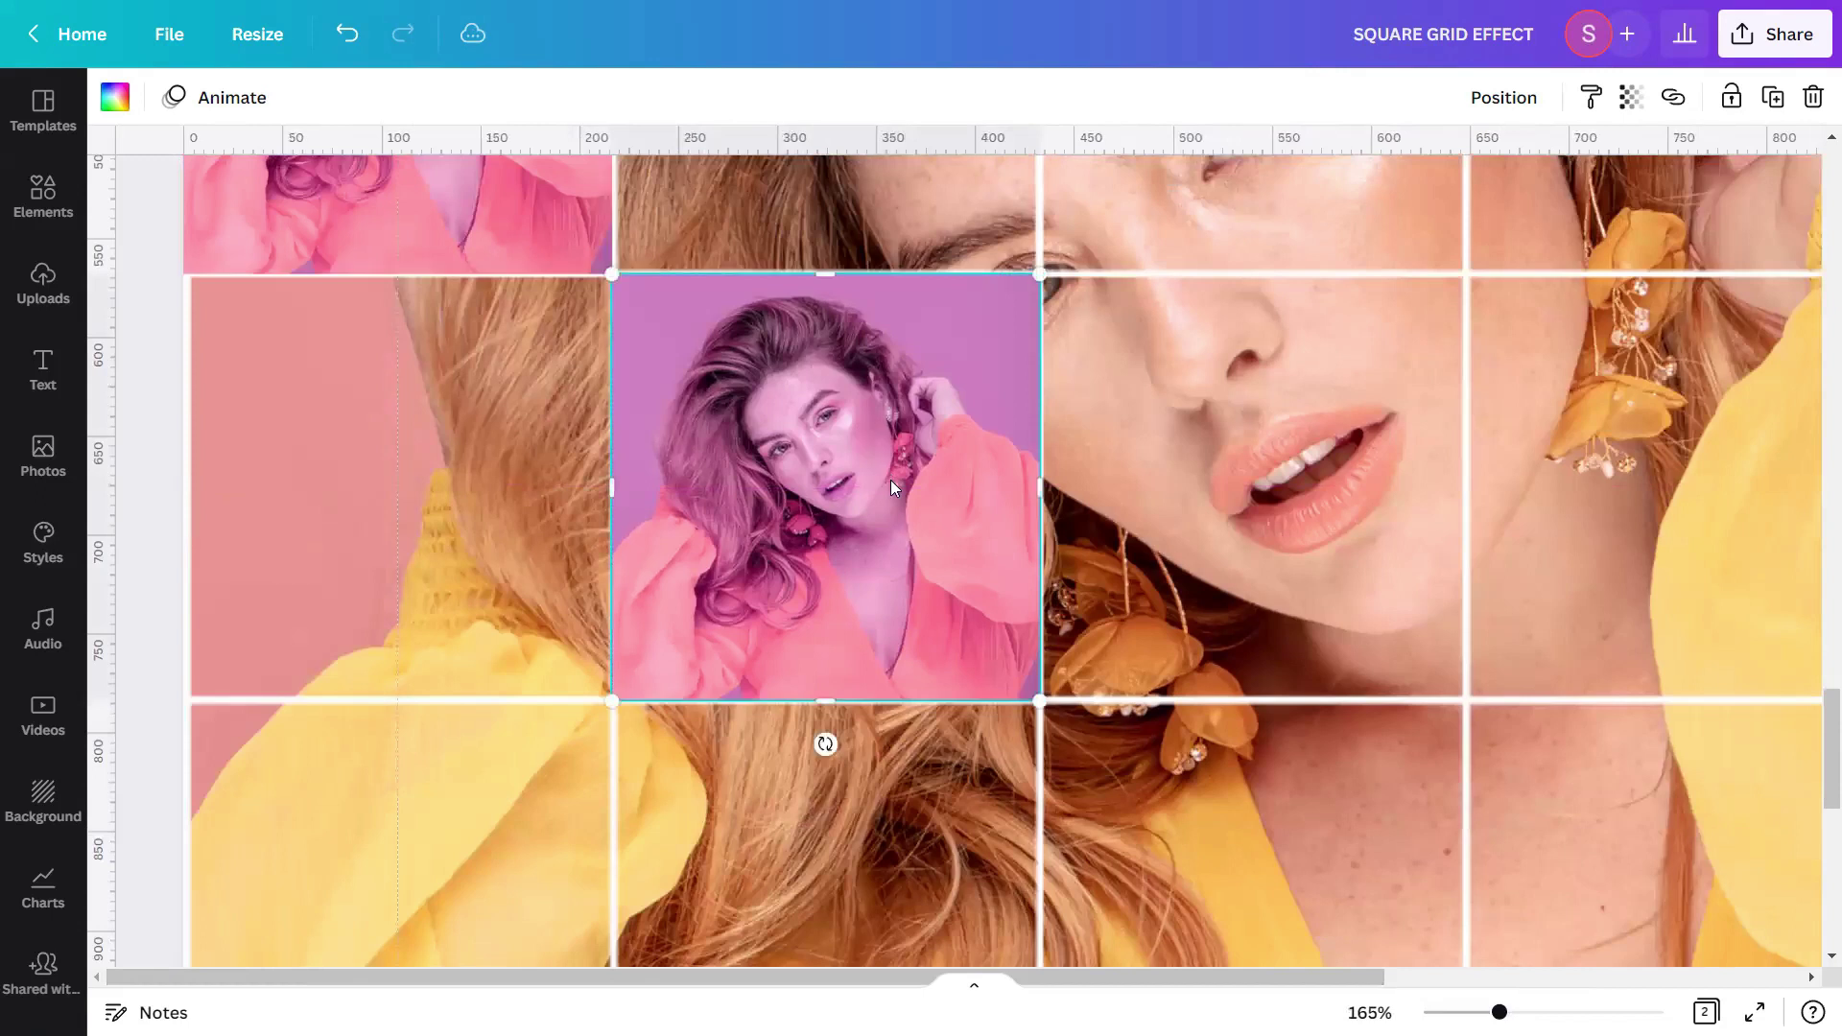
scroll(890, 480, "up", 3)
left_click_drag(905, 784, 1253, 670)
Place more tinted portrait copies in cells further right and lower, then zoom out to view the grid
scroll(1439, 815, "up", 3)
scroll(1253, 671, "down", 3)
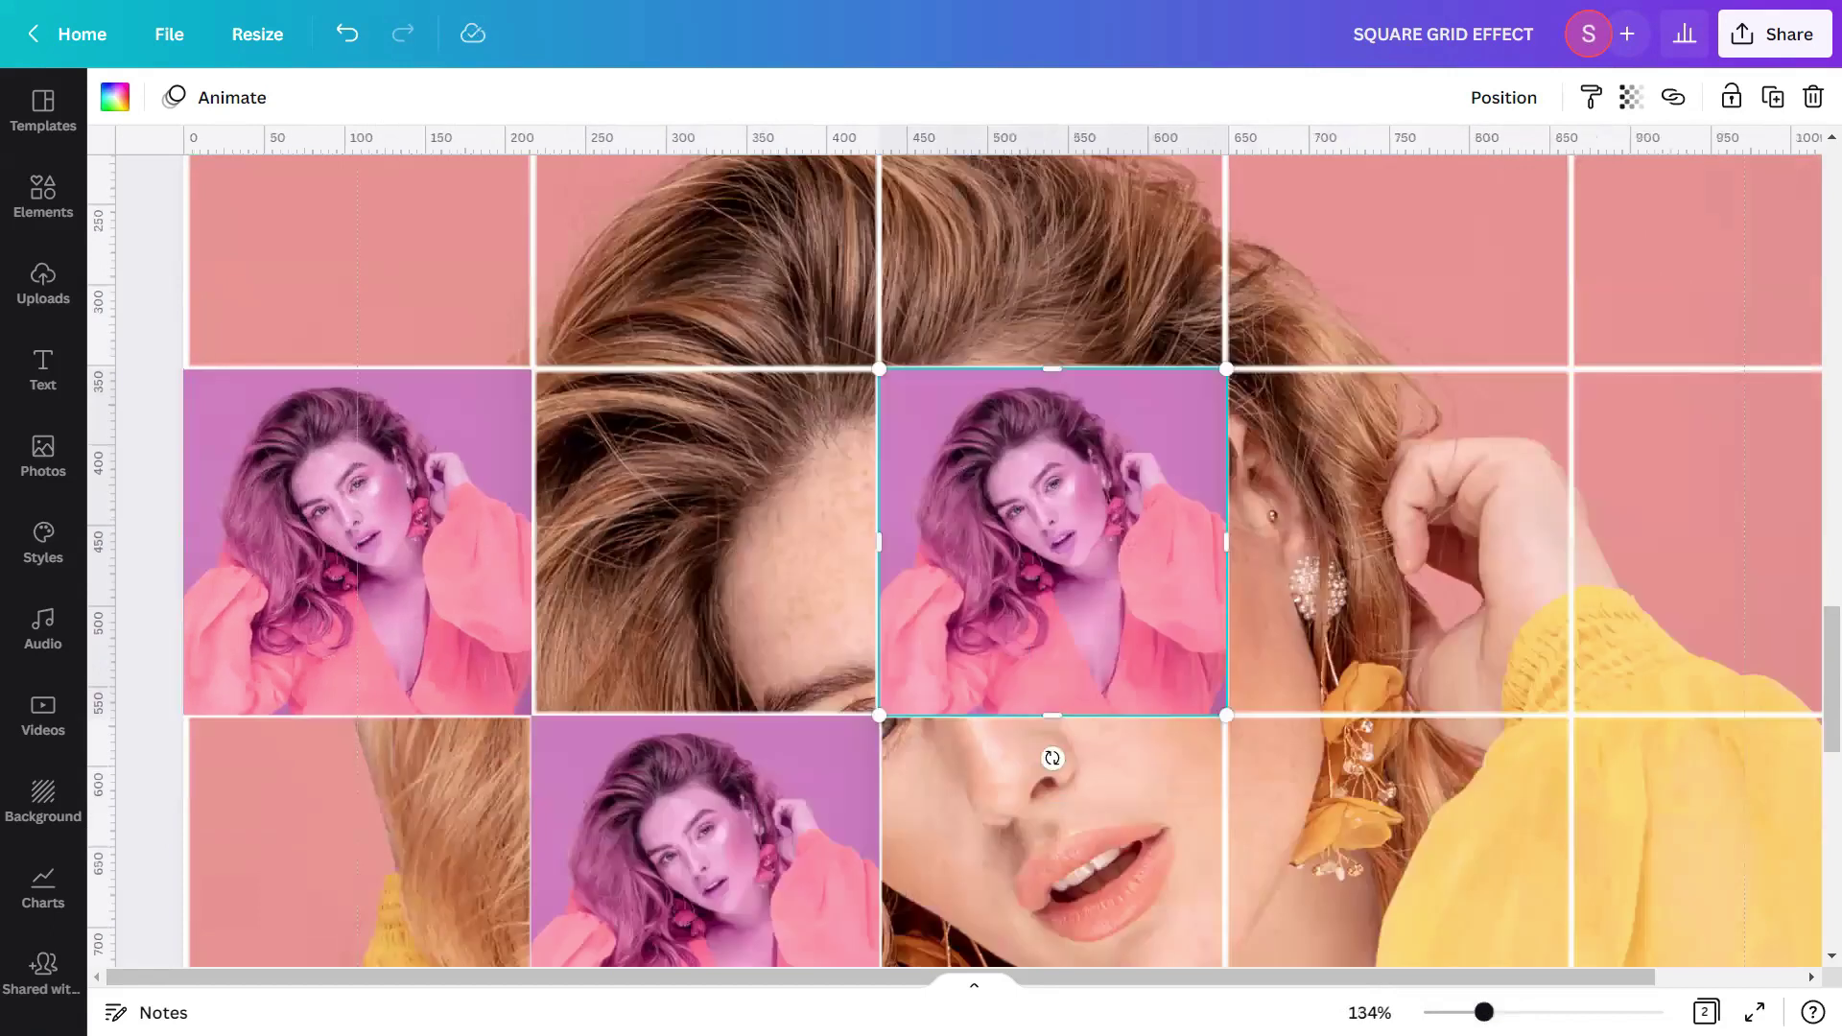
scroll(1149, 631, "down", 3)
scroll(1008, 459, "down", 1)
left_click_drag(998, 457, 1422, 664)
scroll(1408, 607, "down", 3)
left_click_drag(1404, 420, 978, 856)
left_click(1613, 725)
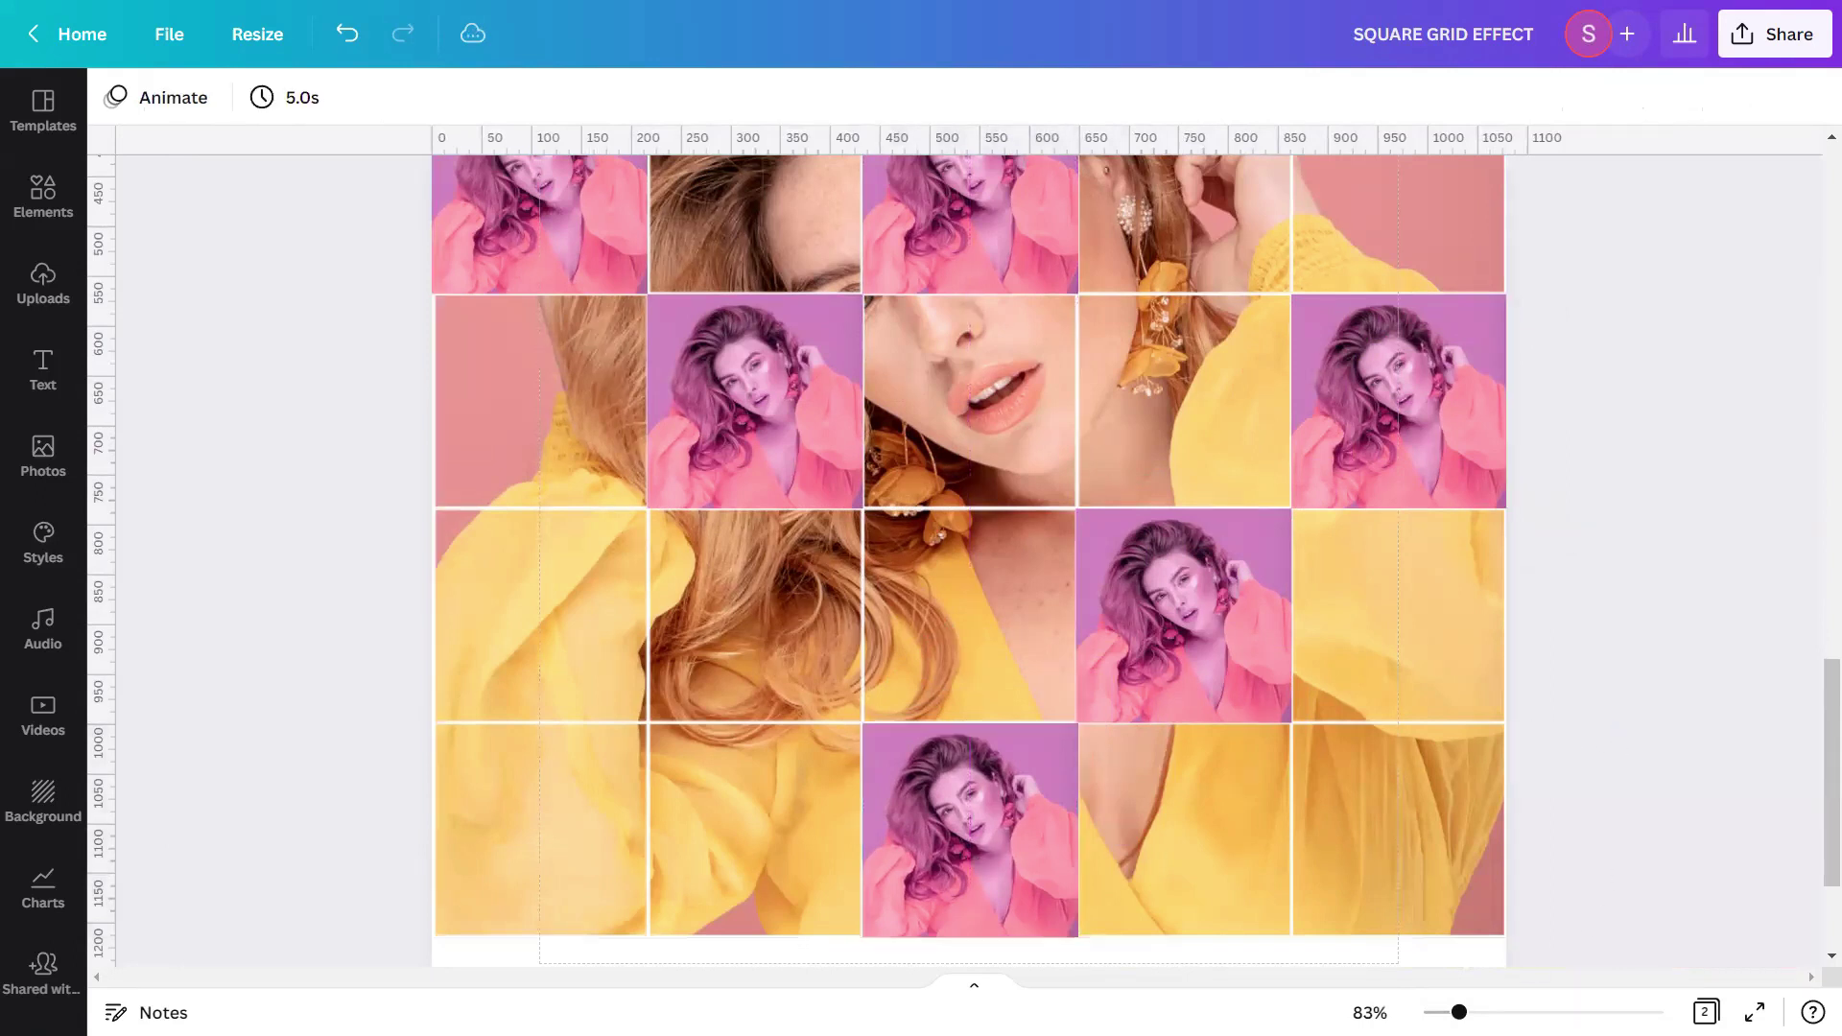
left_click_drag(1458, 1012, 1439, 1012)
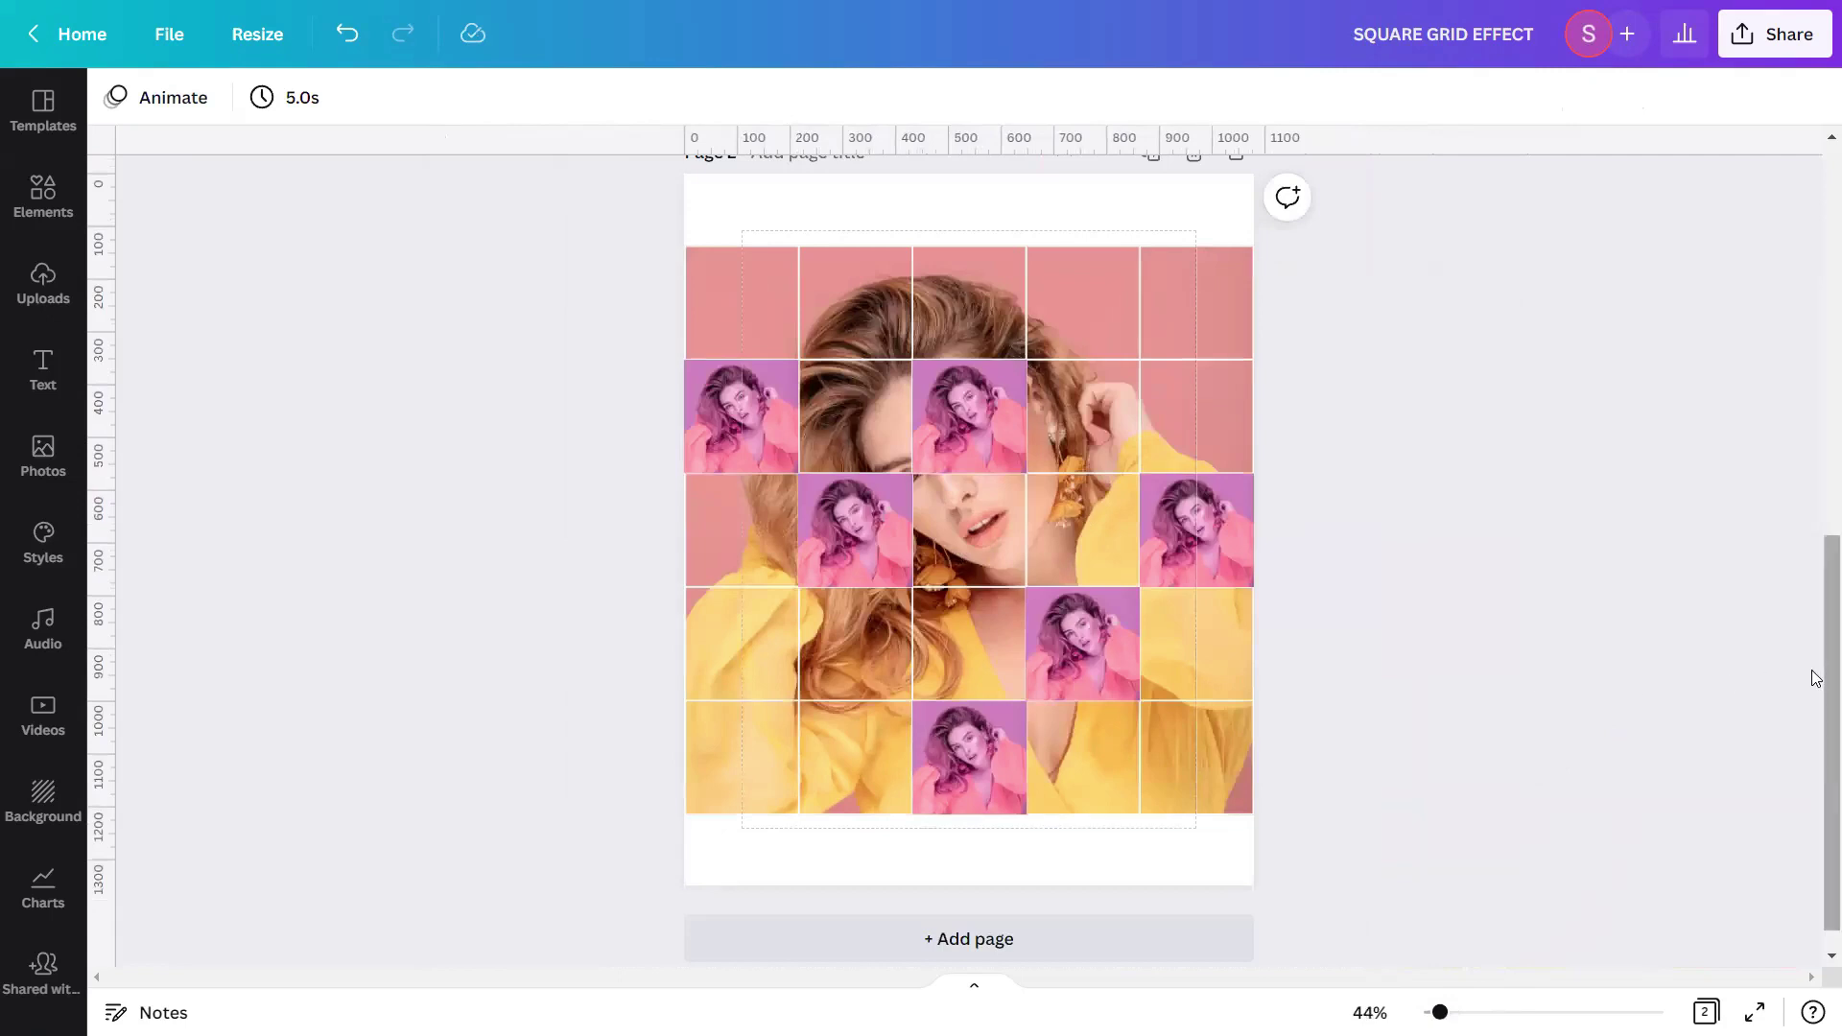
Crop the first tile, enlarging its photo to page width and aligning it with the portrait behind
scroll(1816, 669, "up", 1)
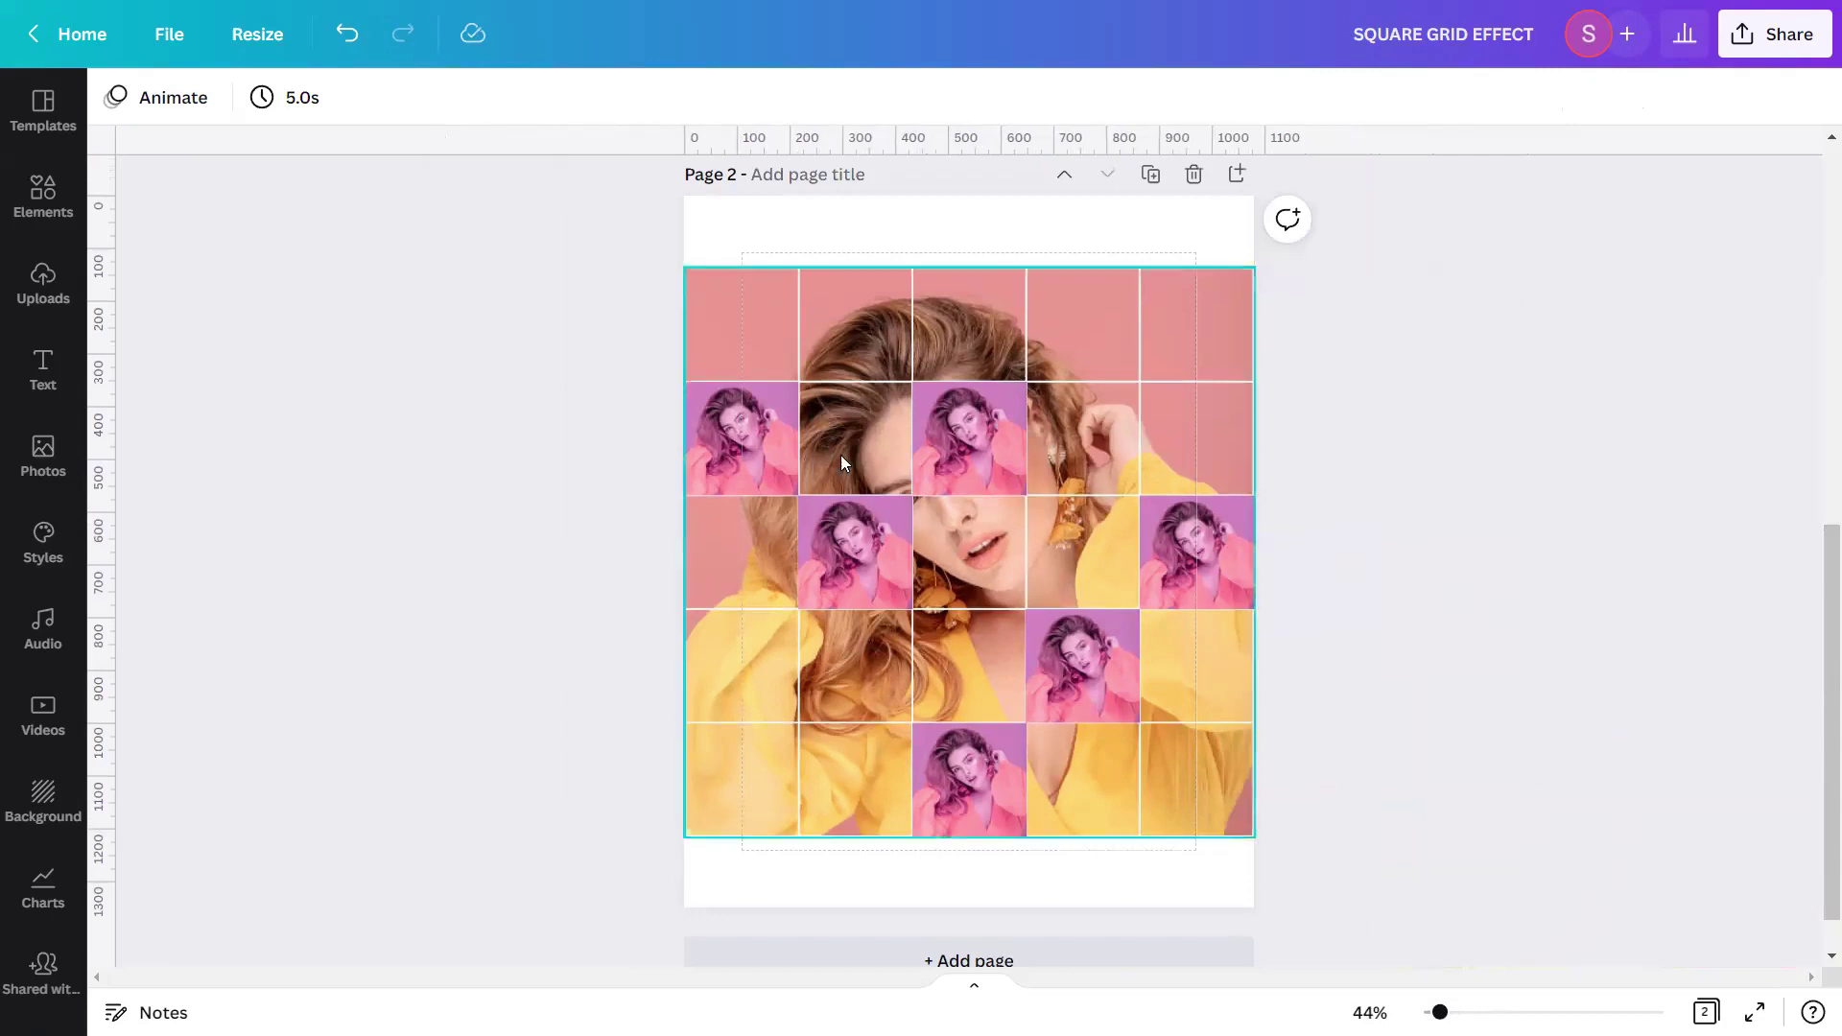
left_click(762, 447)
double_click(761, 447)
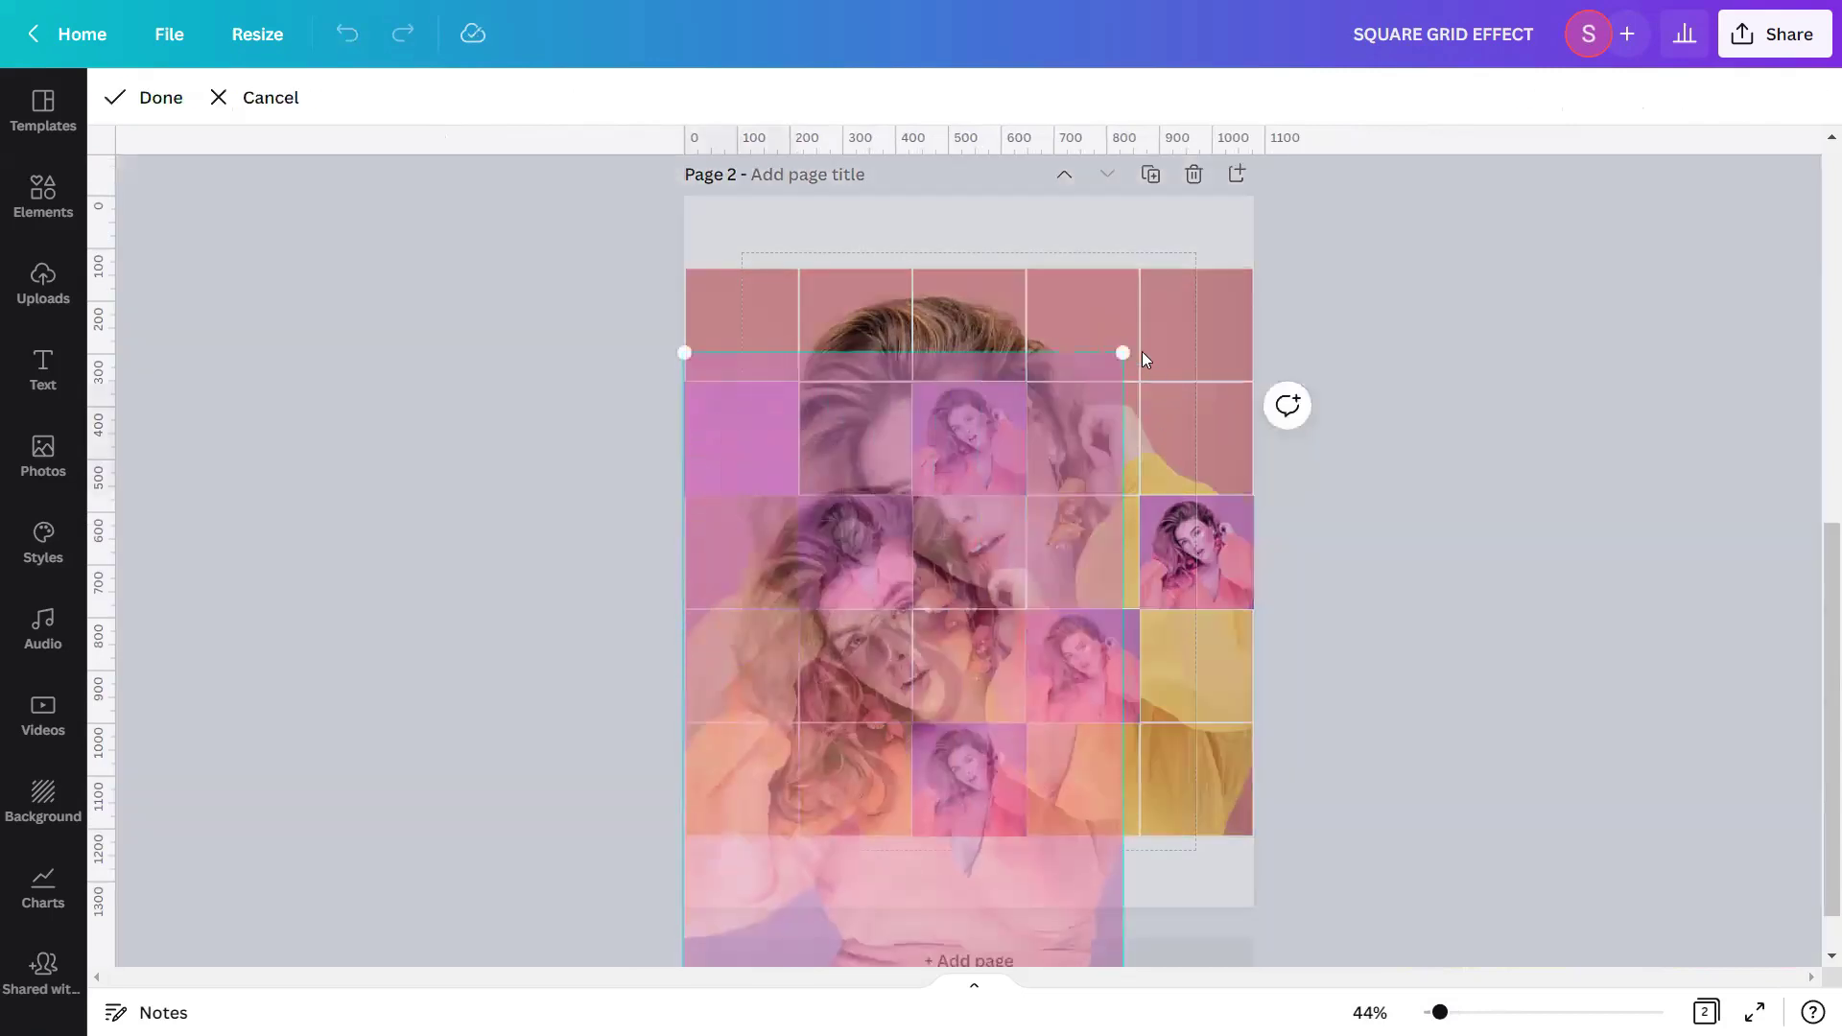
left_click_drag(1126, 338, 1263, 158)
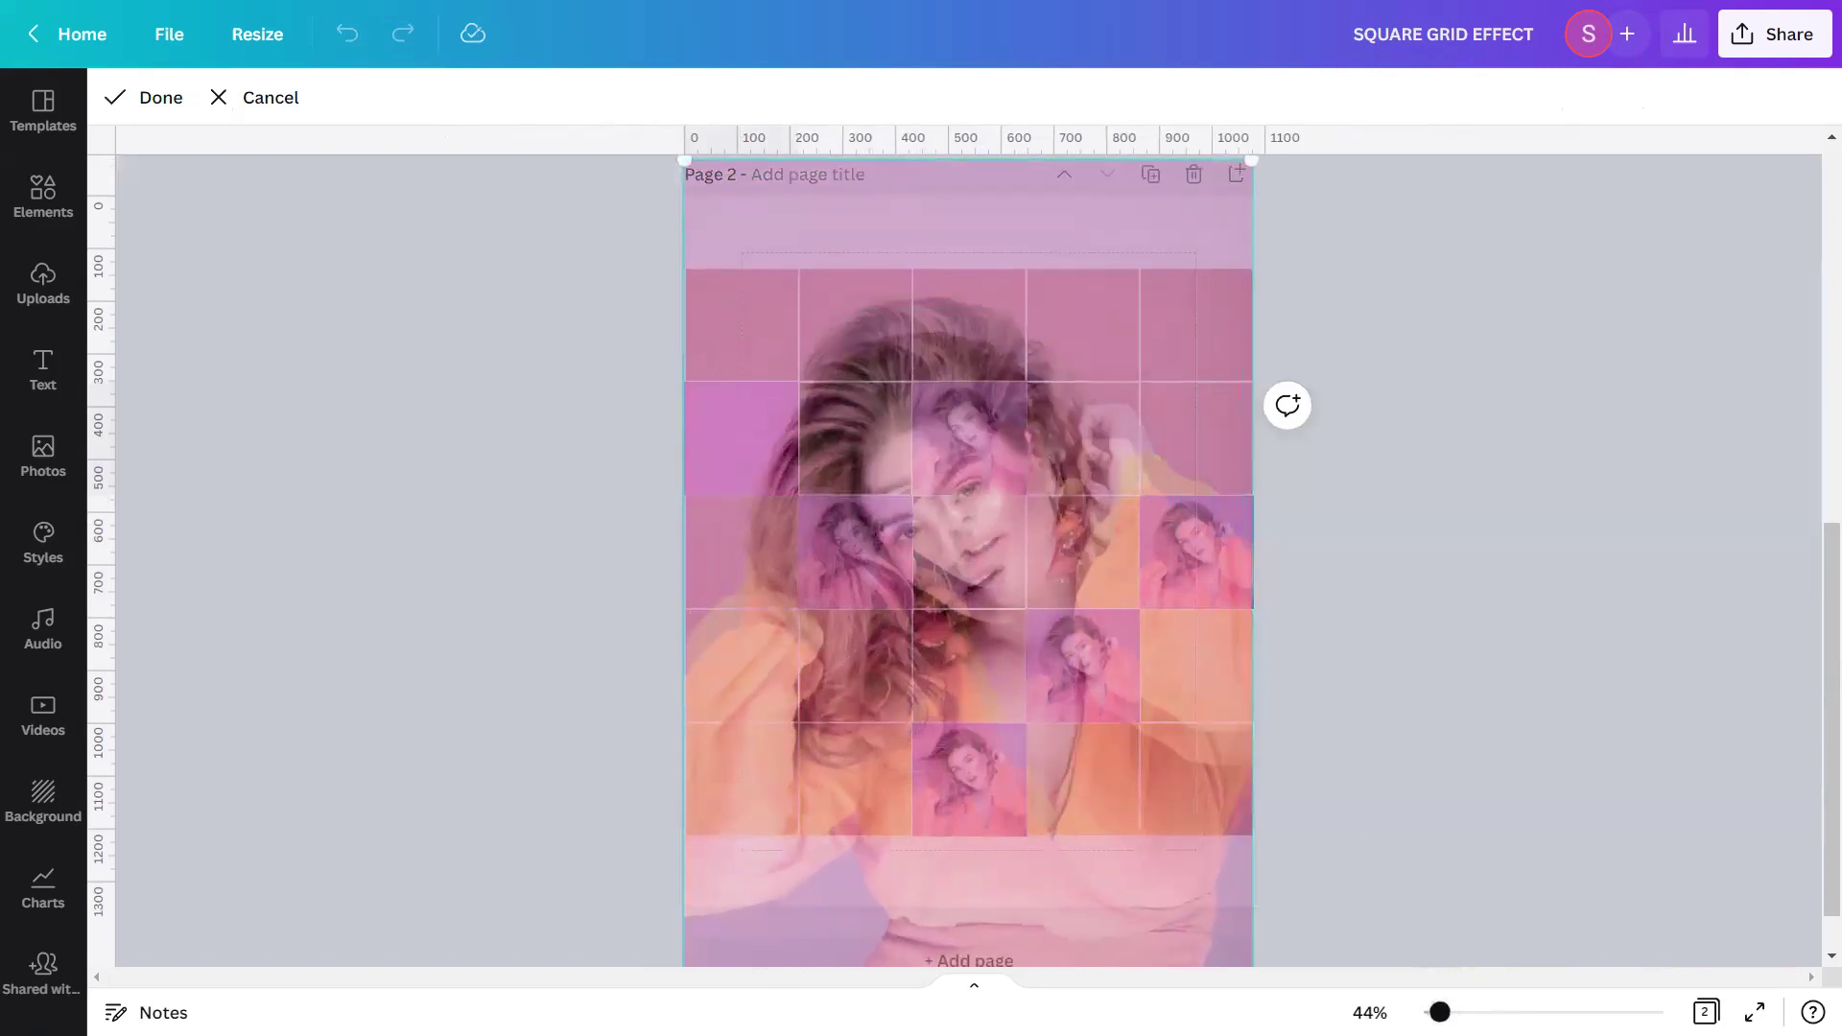
scroll(1314, 873, "up", 5)
left_click_drag(1183, 807, 1189, 731)
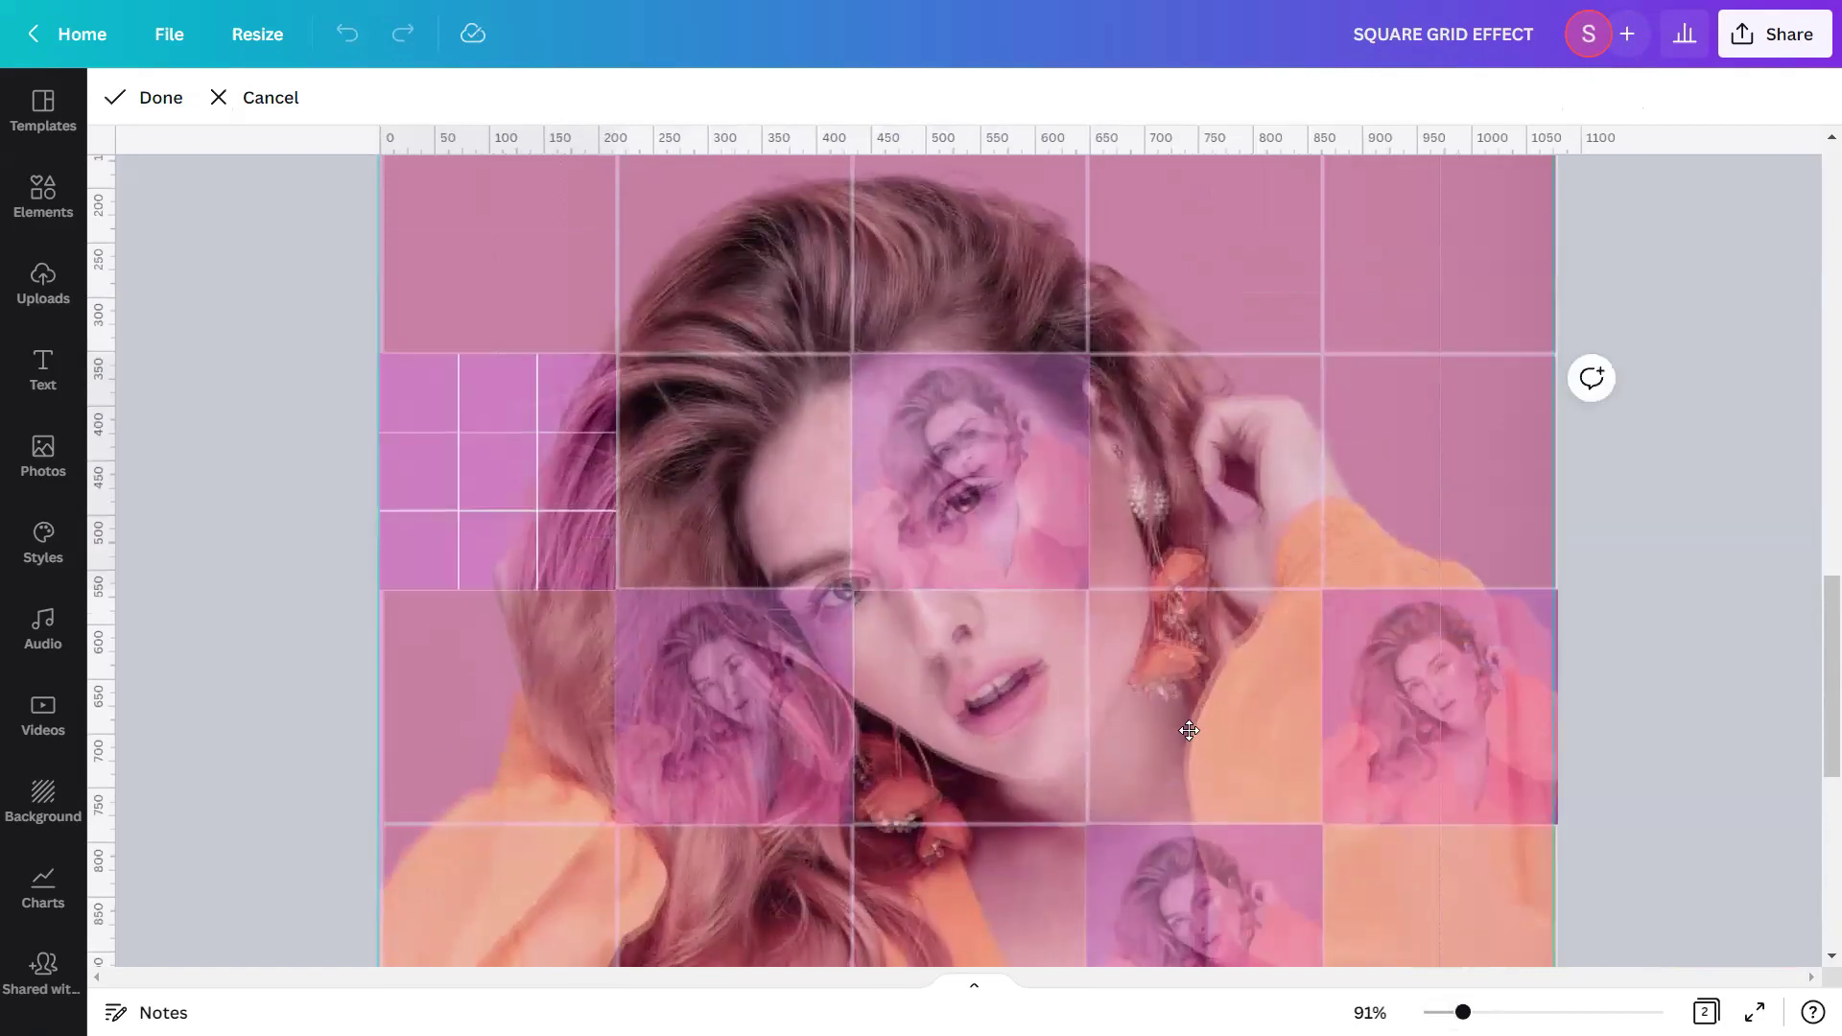
scroll(1514, 764, "down", 6)
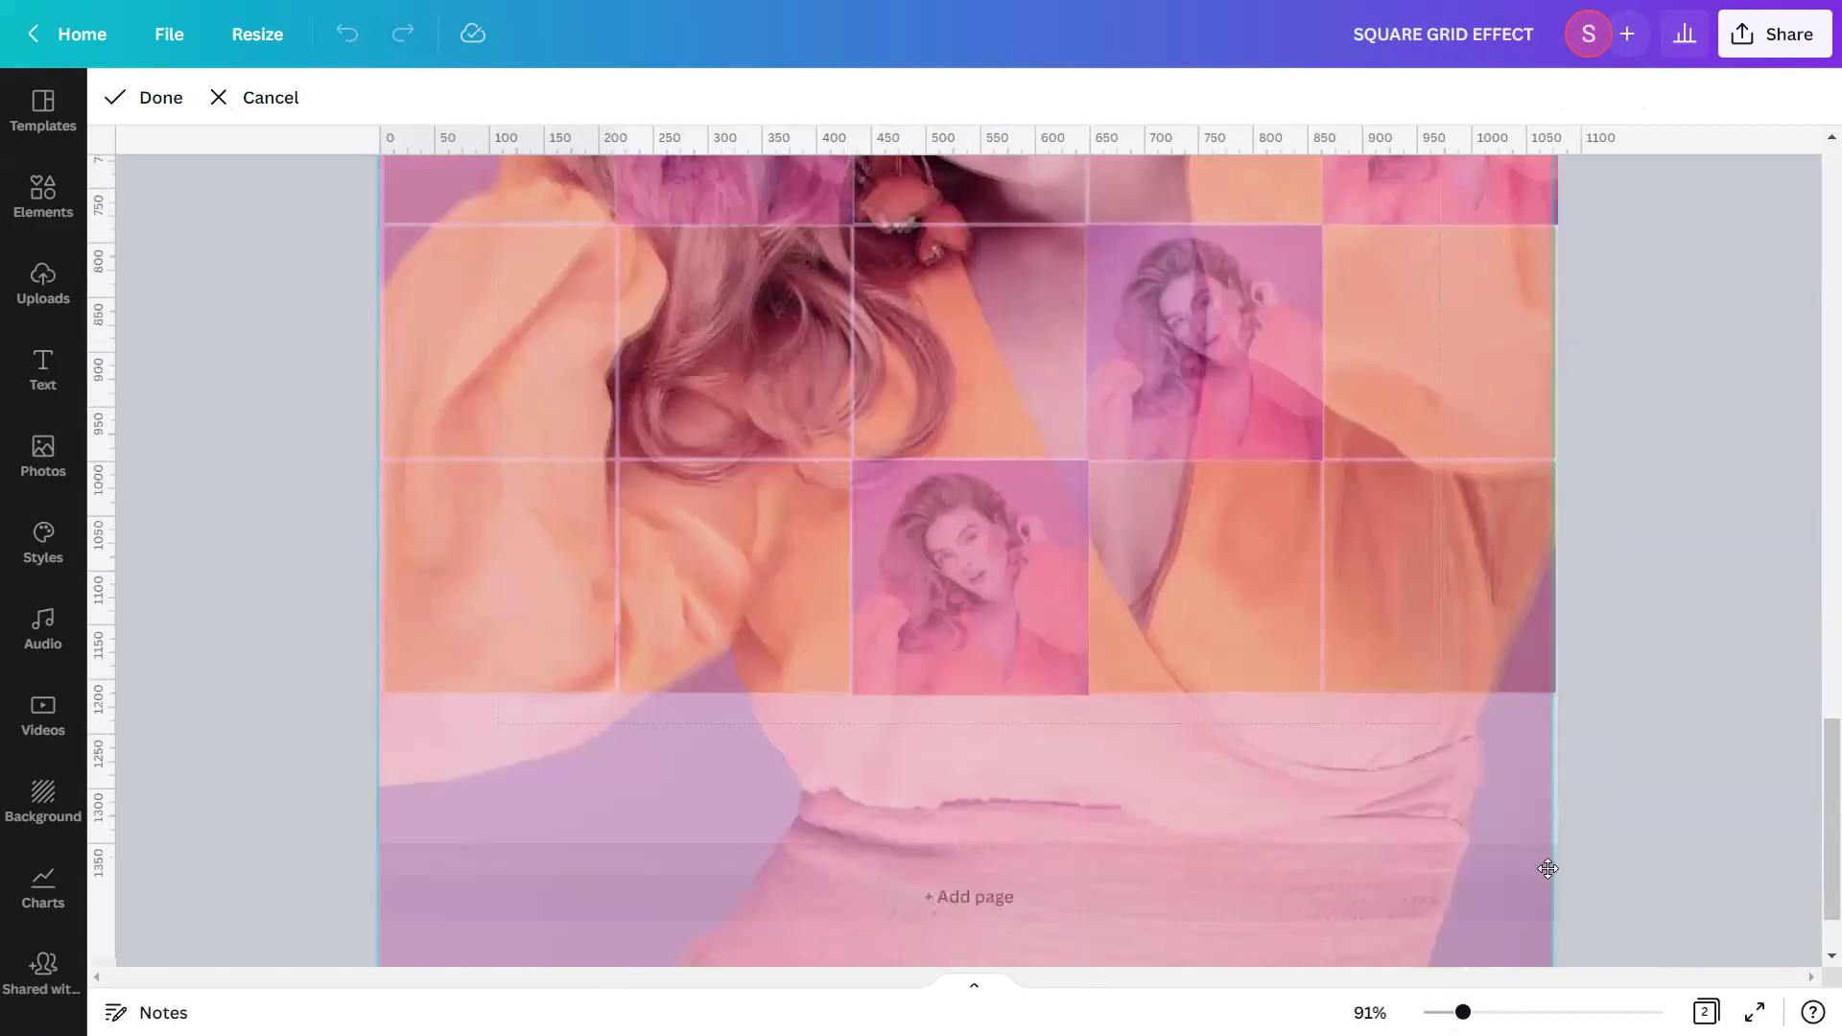
scroll(1547, 869, "down", 1)
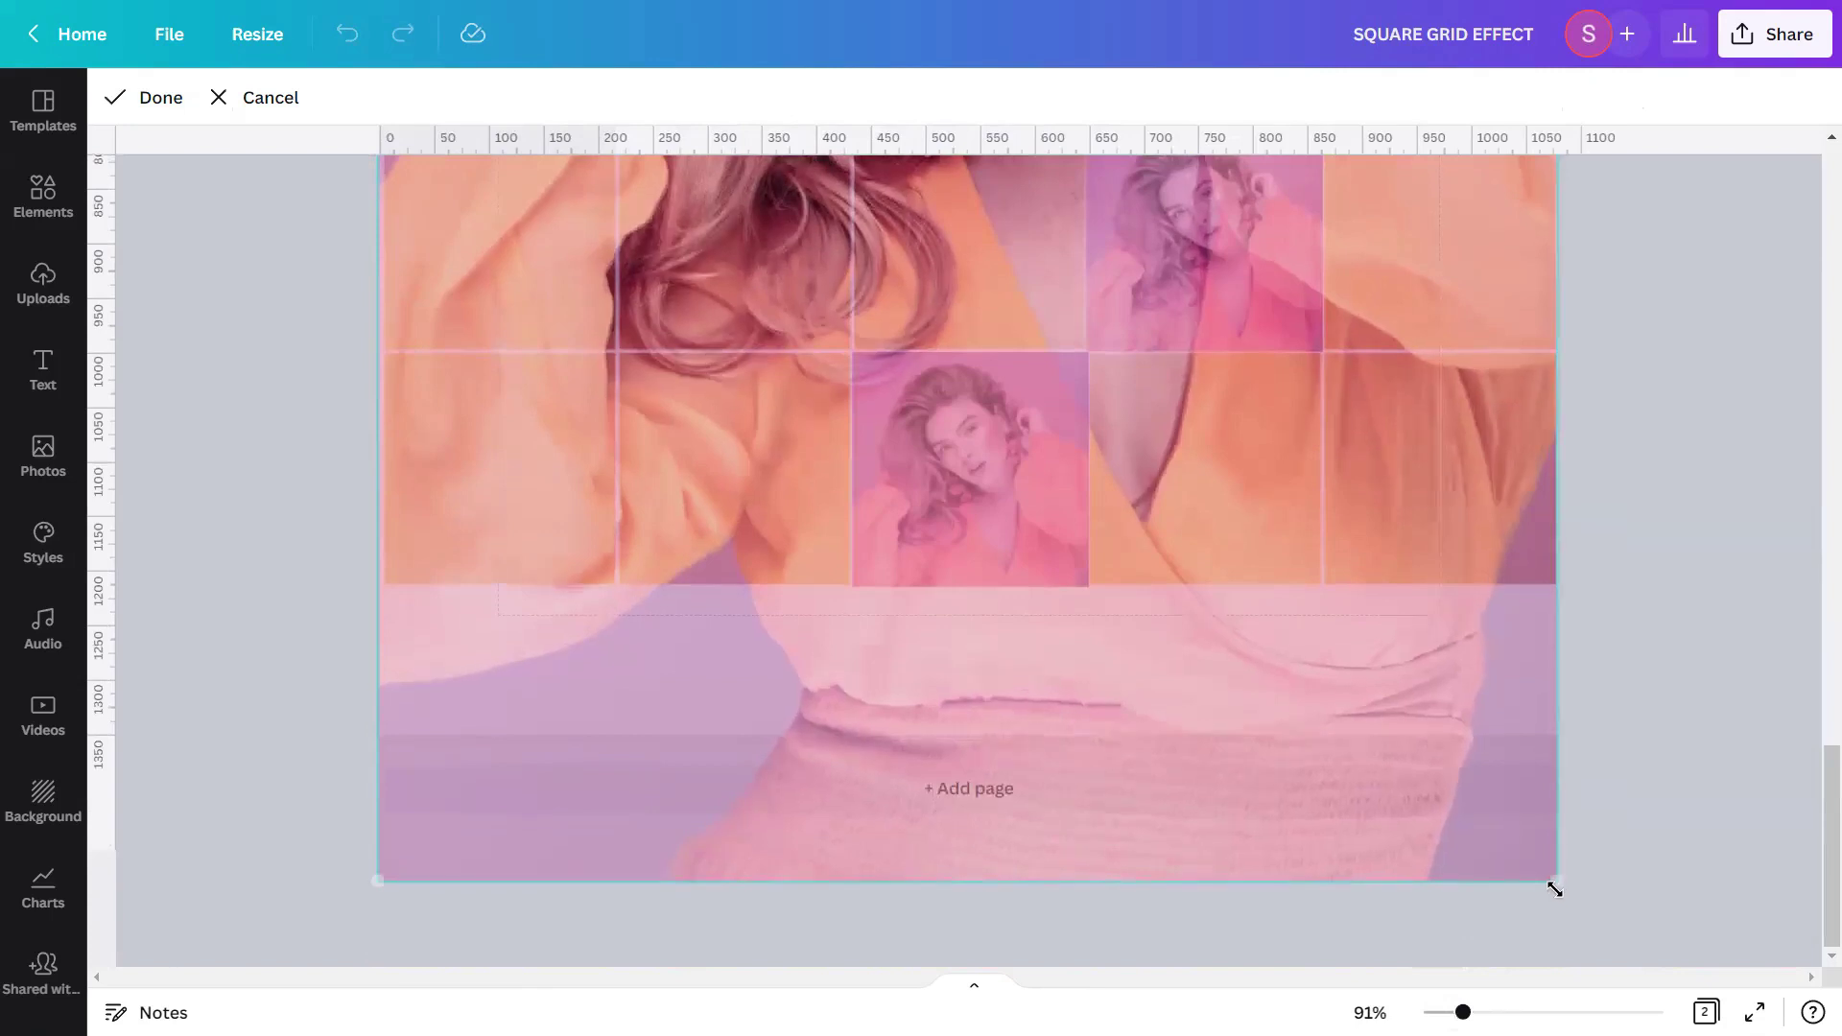
left_click(159, 95)
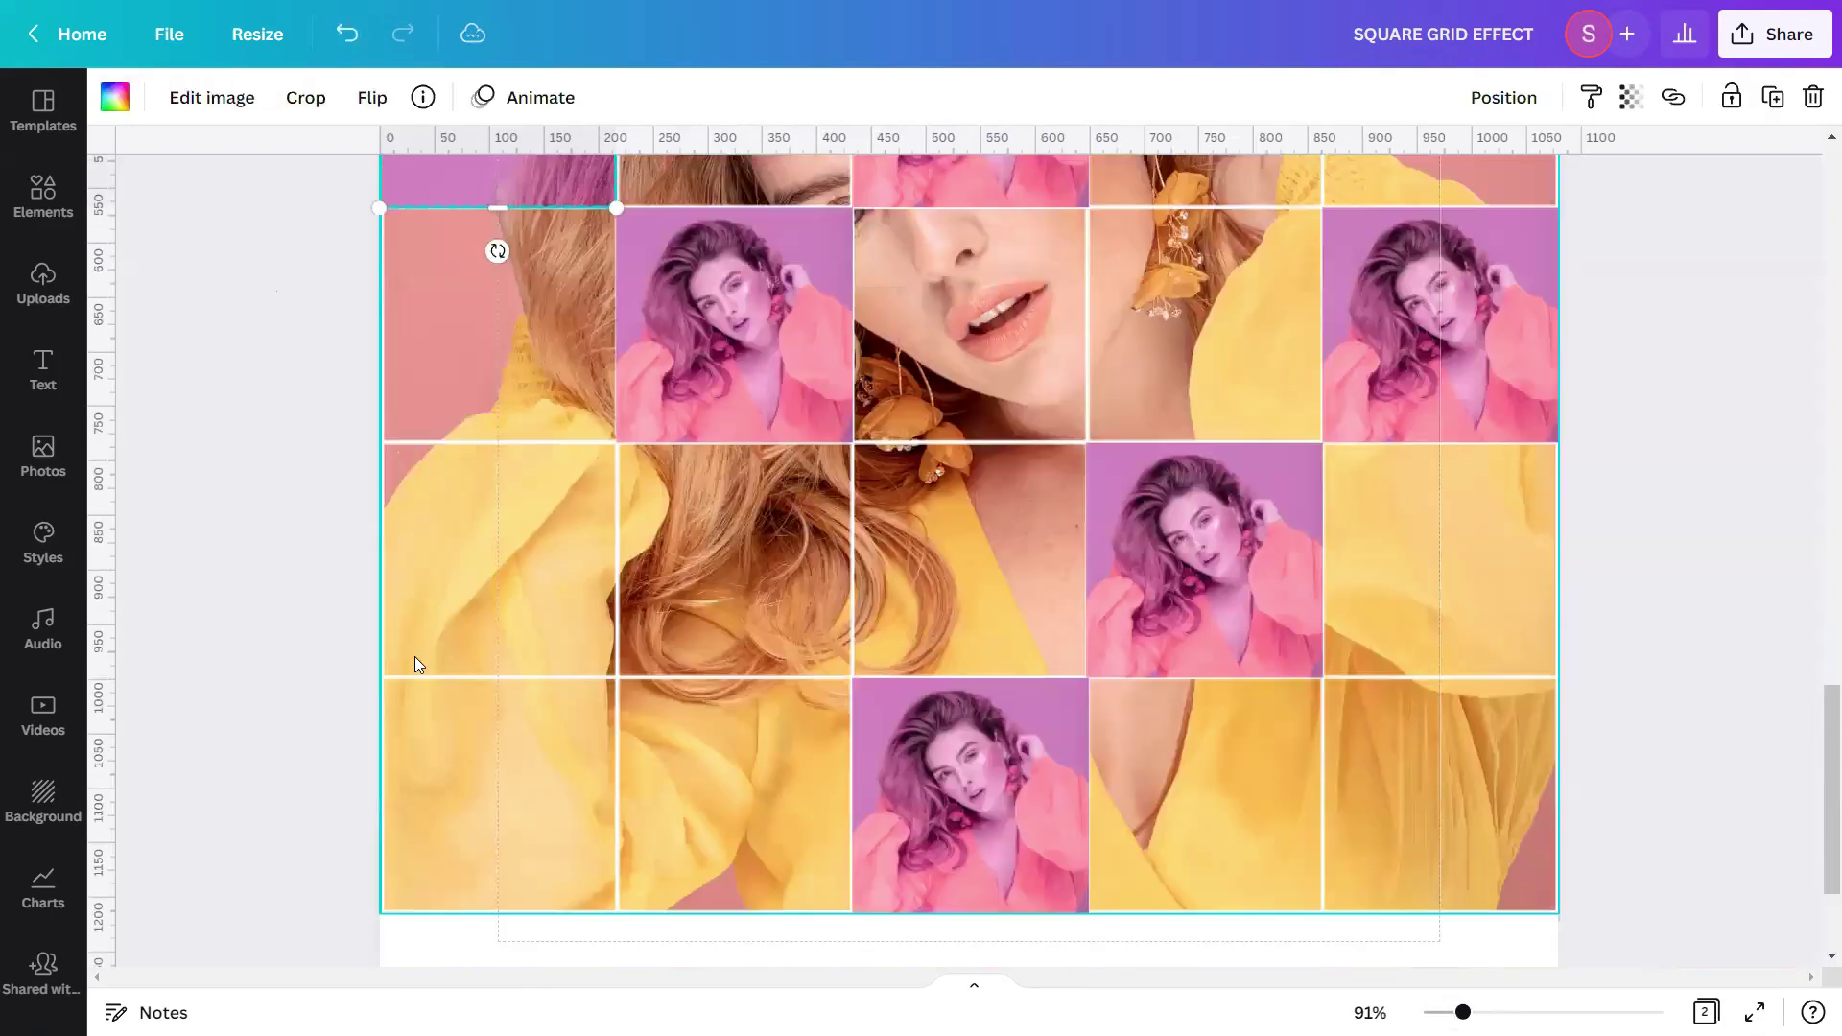
Nudge the second tile's photo to match the portrait, then begin cropping the next tile
scroll(457, 526, "down", 8)
double_click(457, 522)
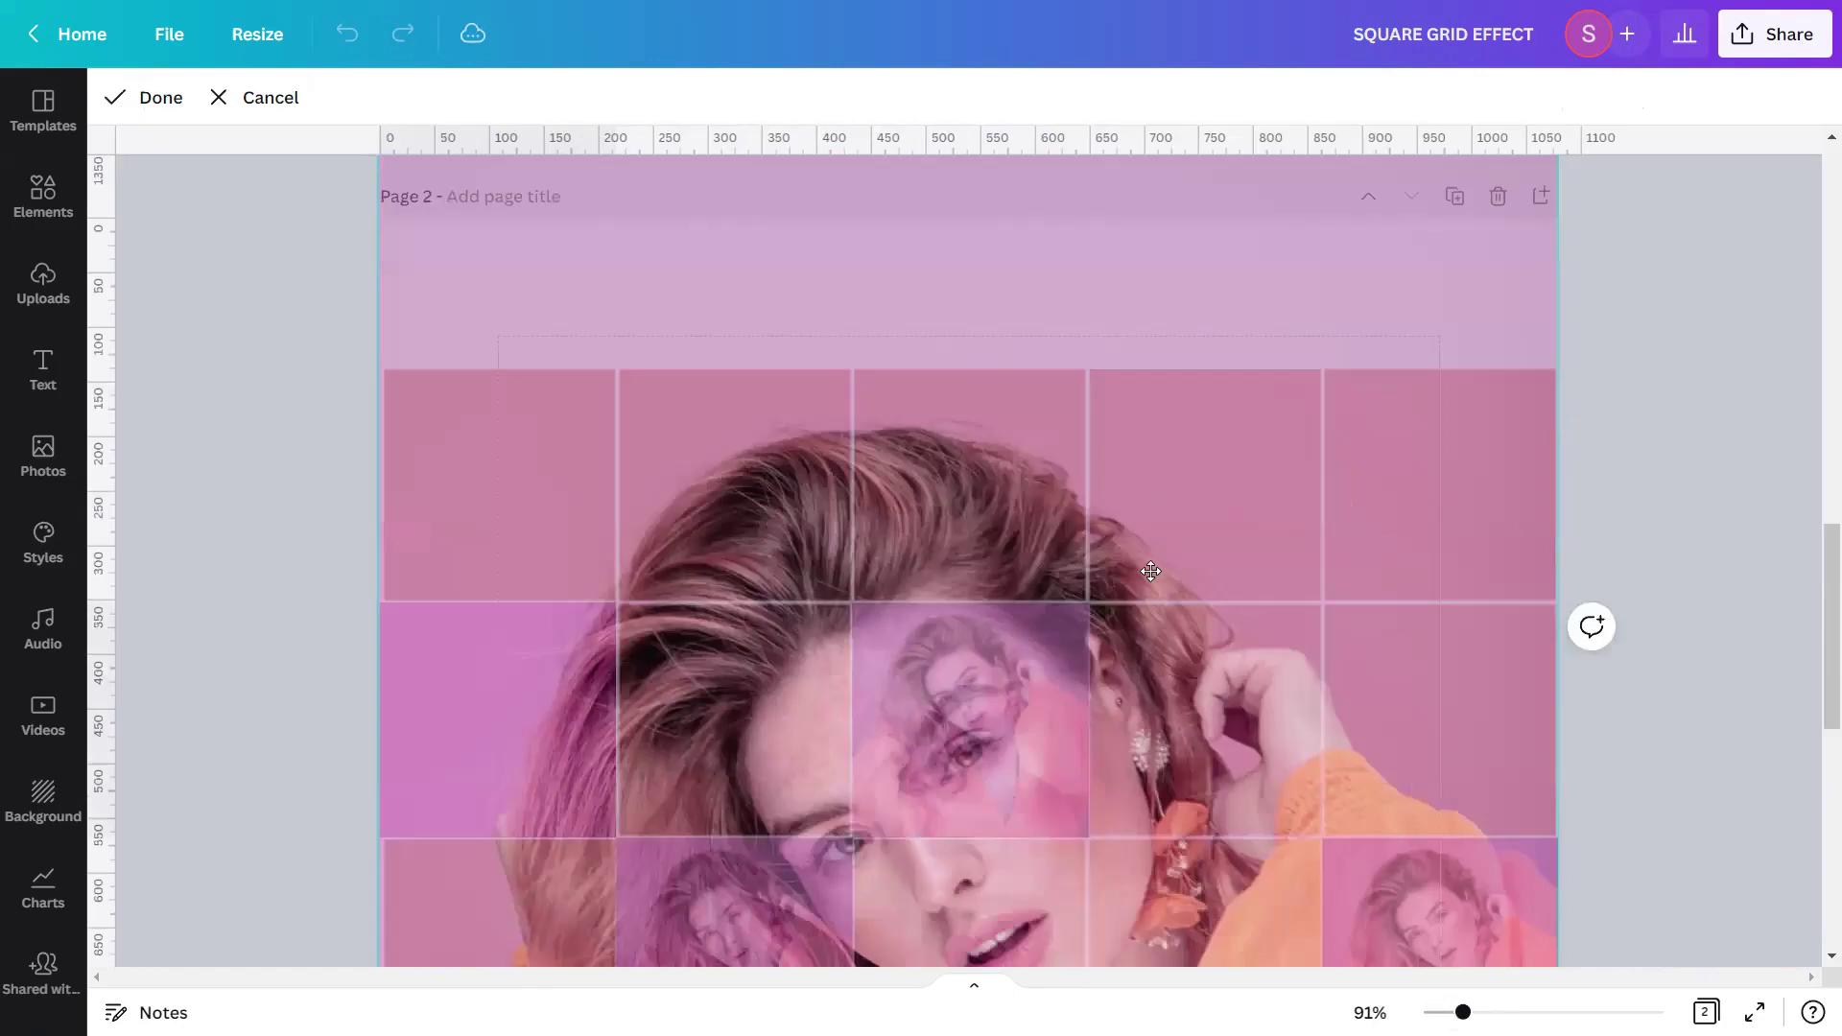
left_click_drag(1152, 583, 1161, 573)
scroll(1732, 514, "down", 3)
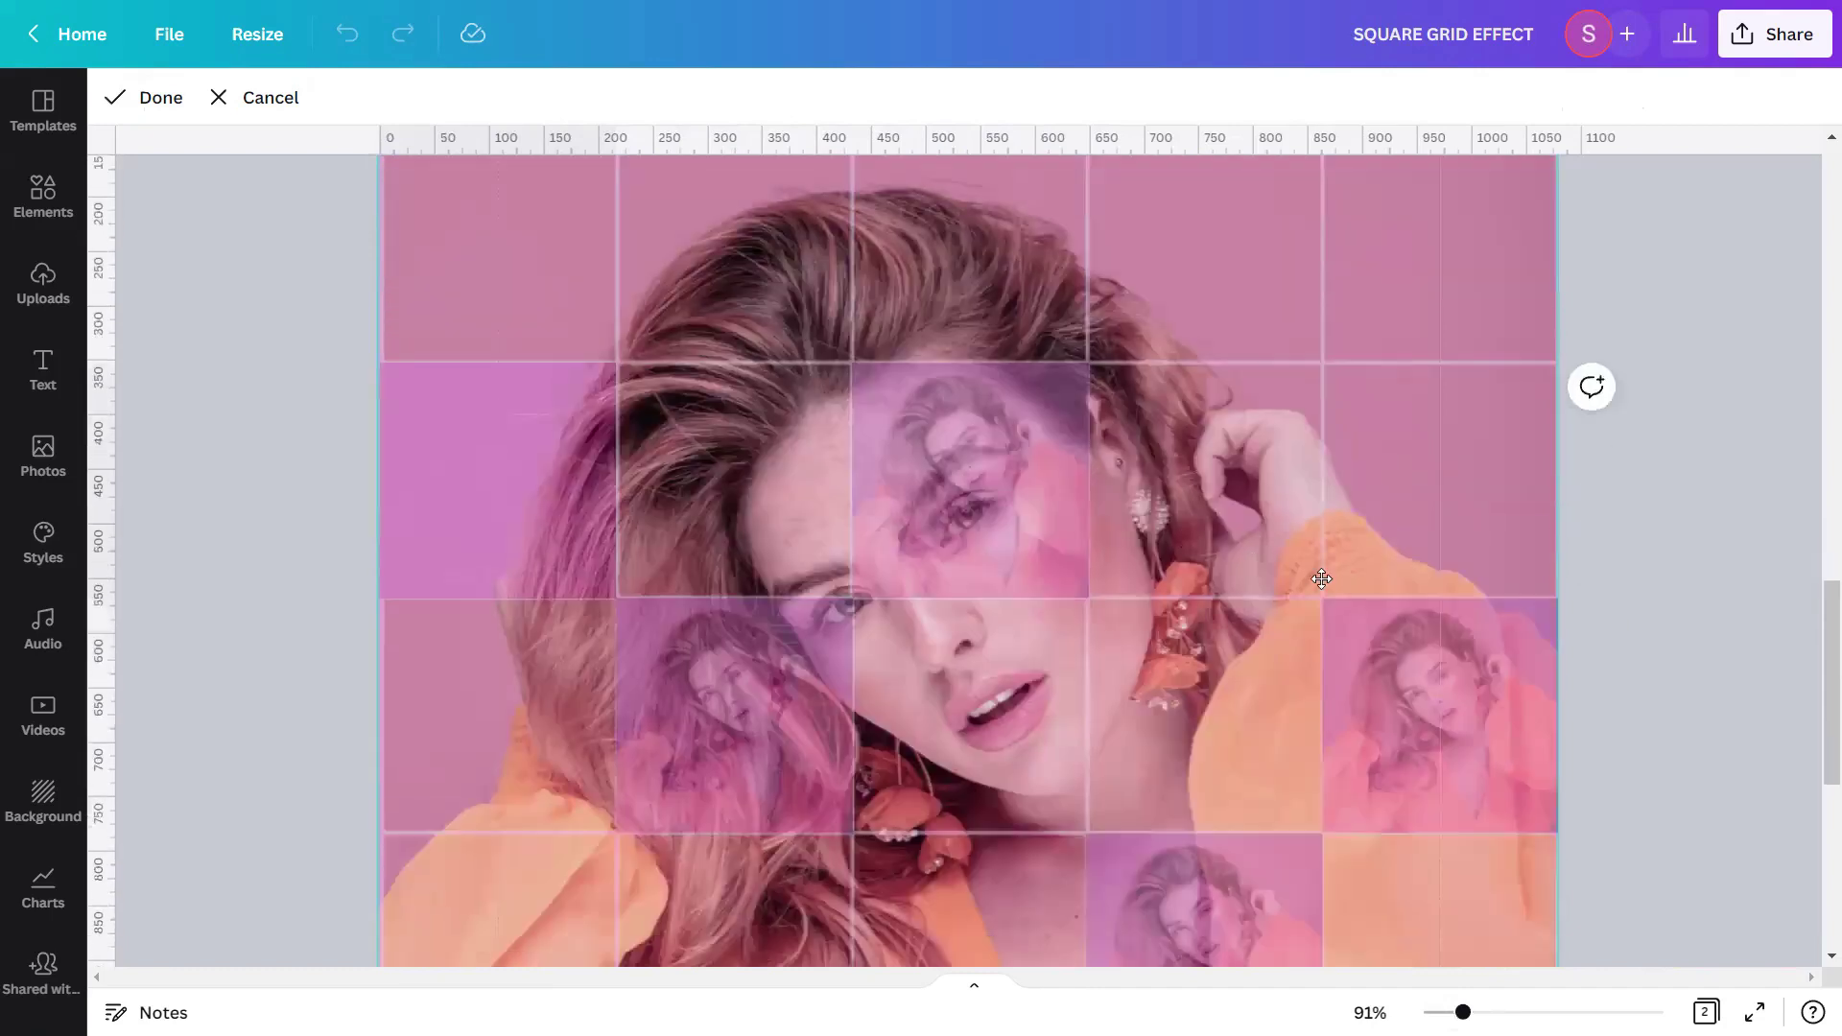
left_click(1731, 505)
double_click(745, 681)
scroll(744, 681, "up", 3)
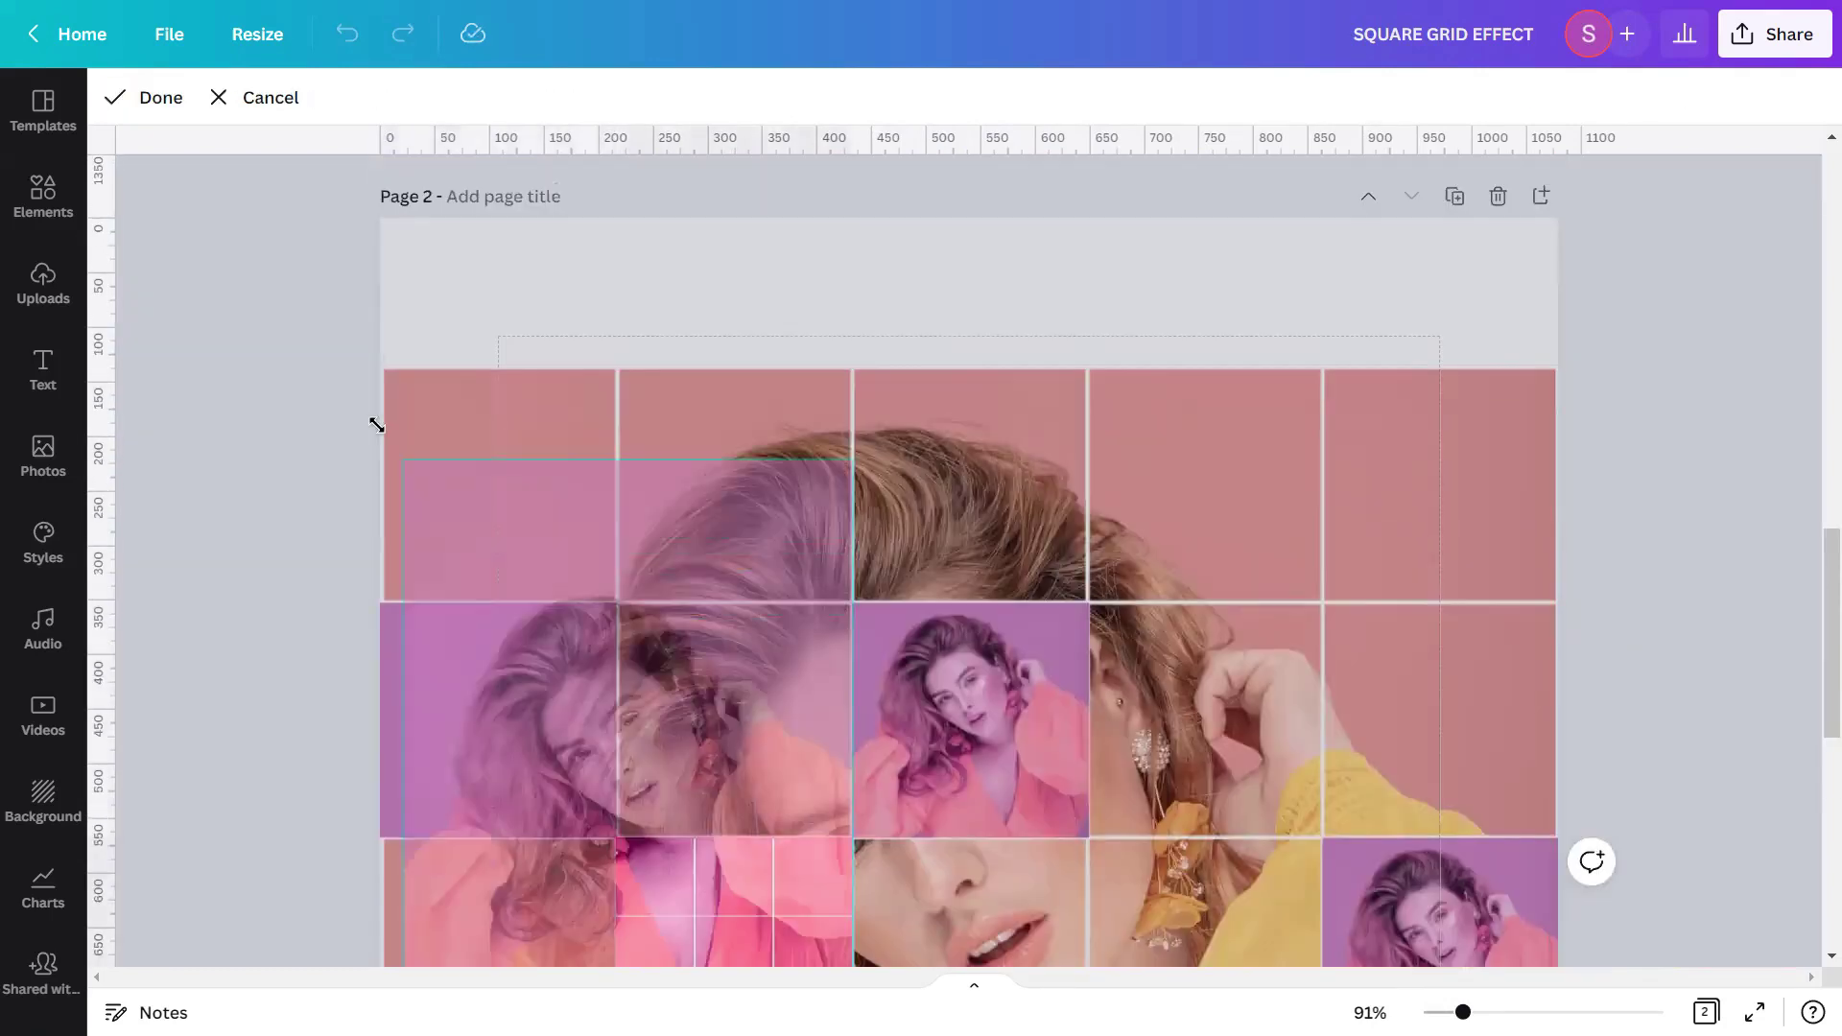
scroll(1118, 246, "down", 3)
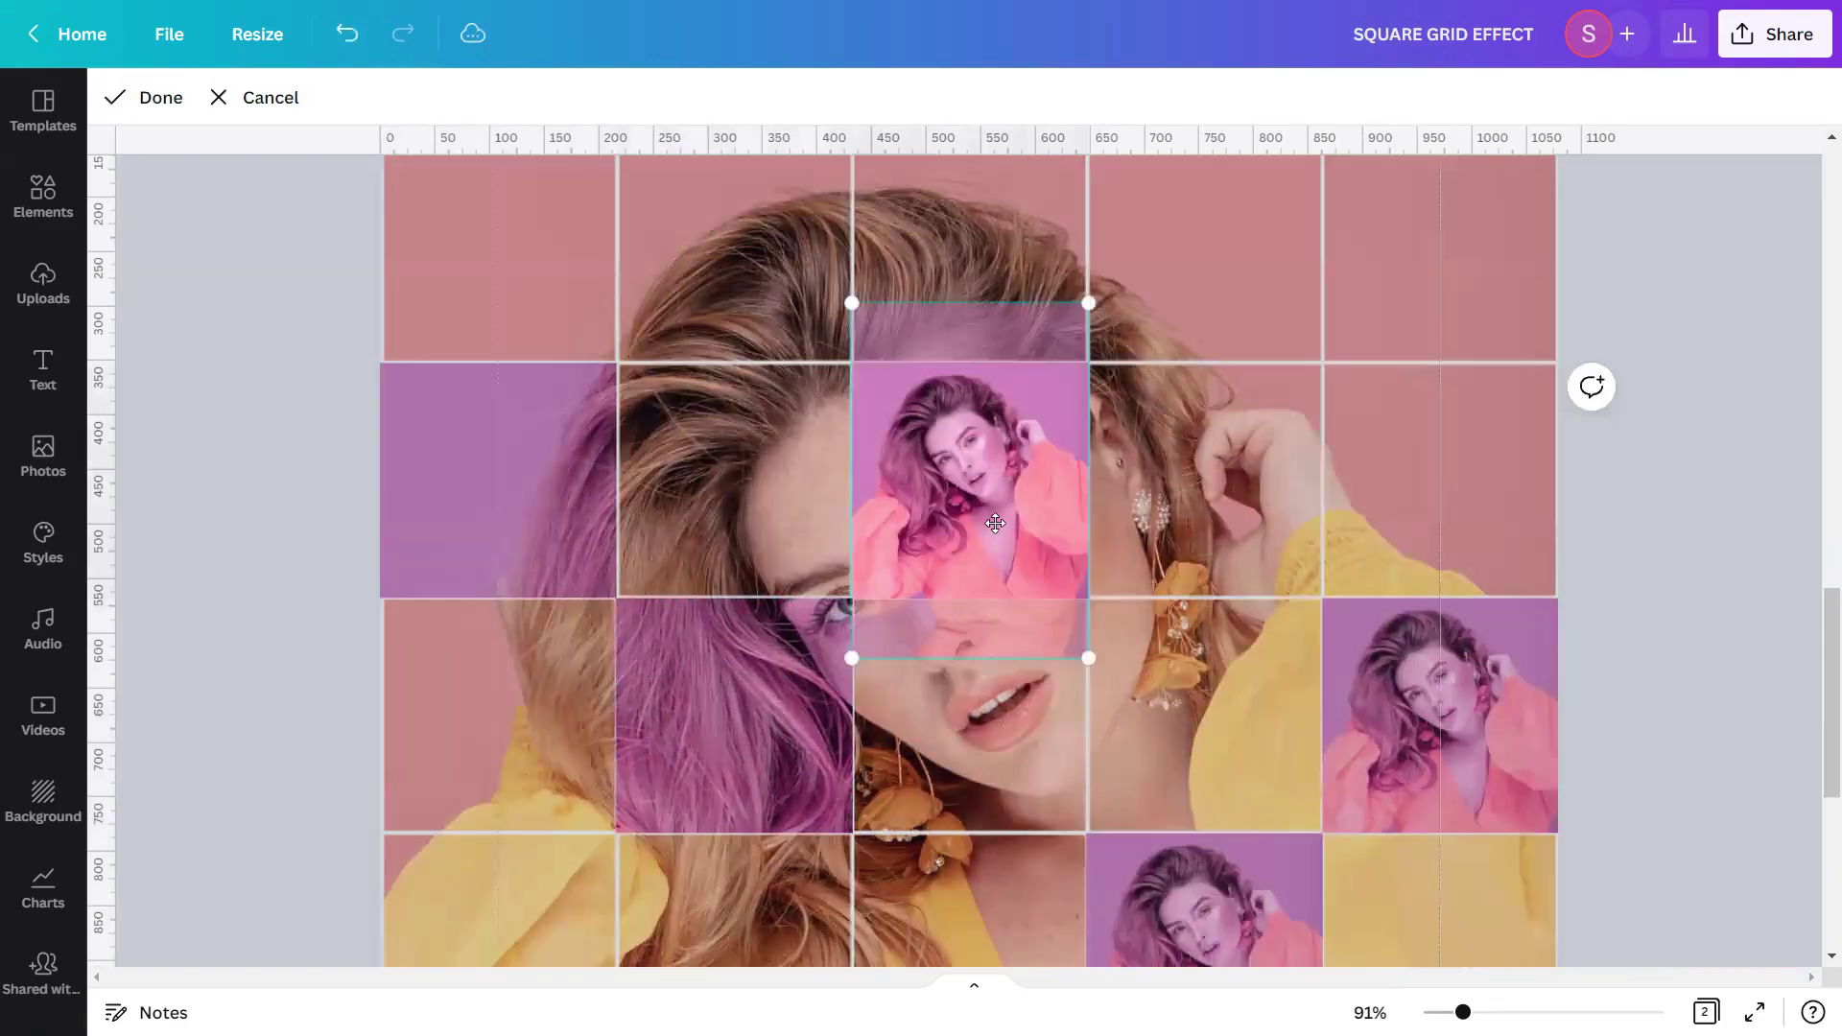
scroll(1068, 1002, "down", 3)
scroll(1055, 239, "down", 5)
Finish aligning the centre tile's photo, apply the crop, and zoom out to check the grid
scroll(1369, 308, "up", 3)
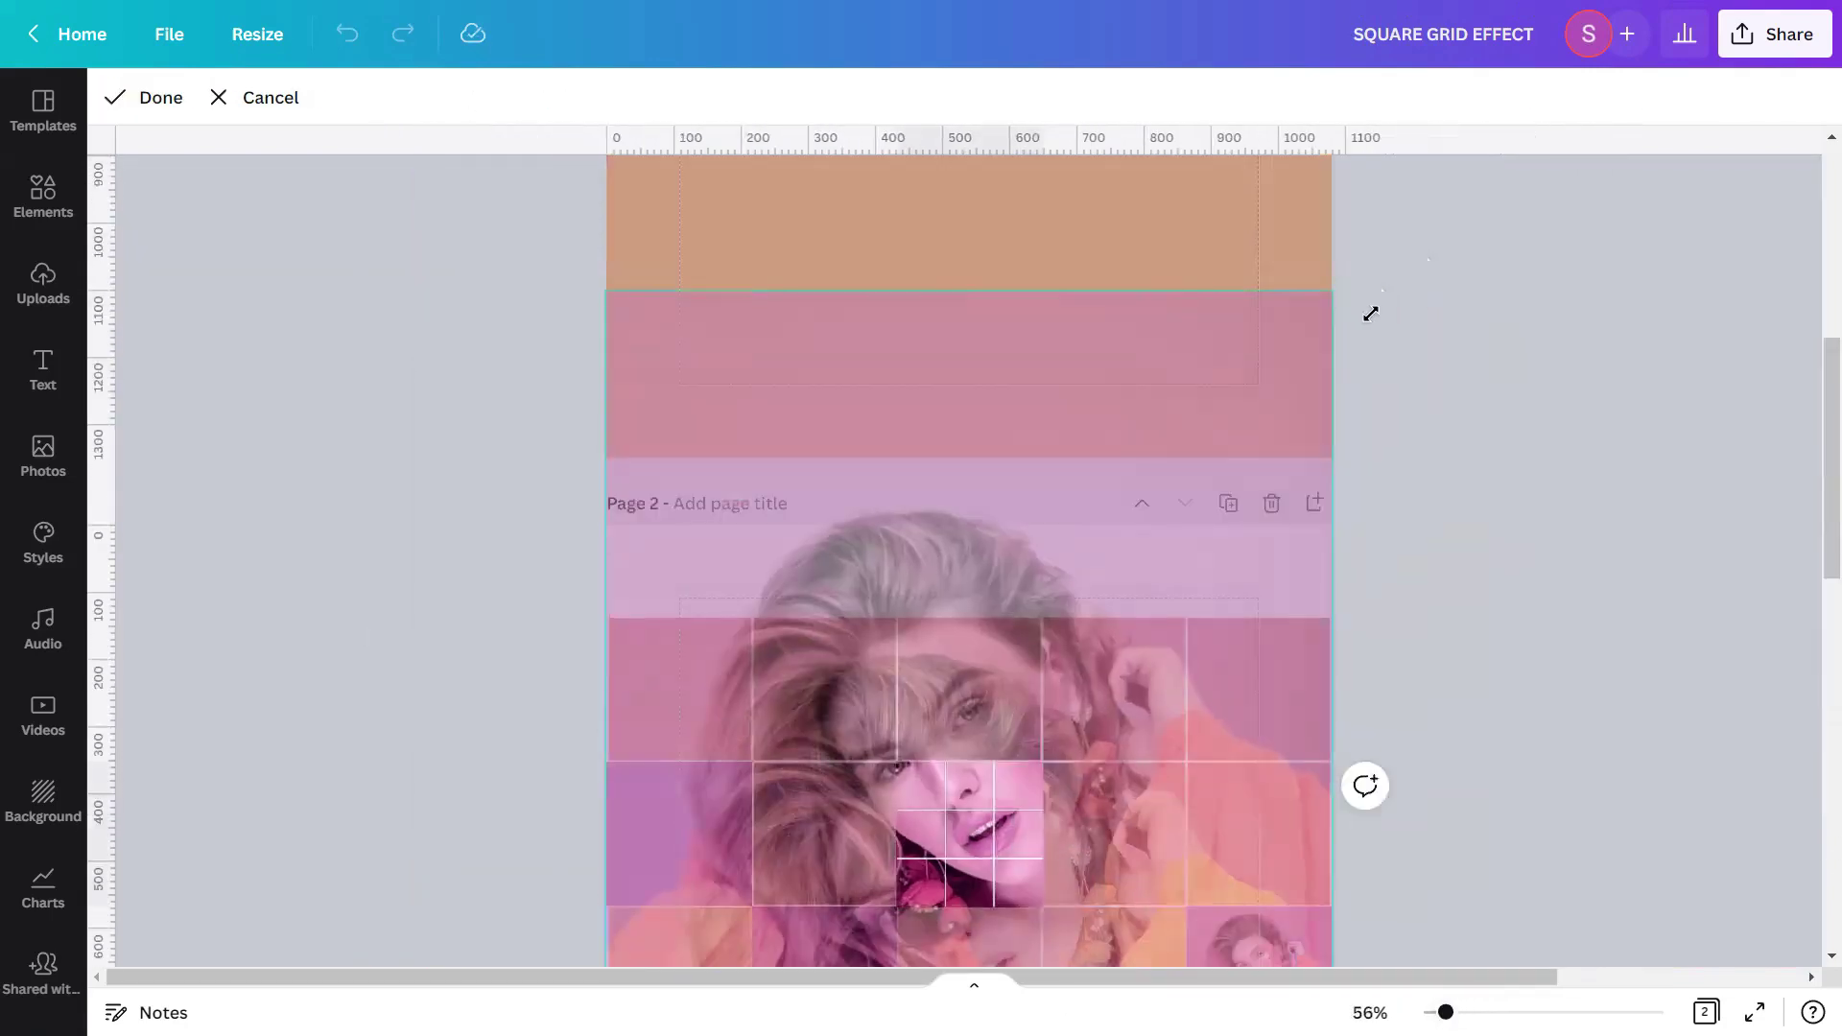
scroll(1171, 521, "down", 3)
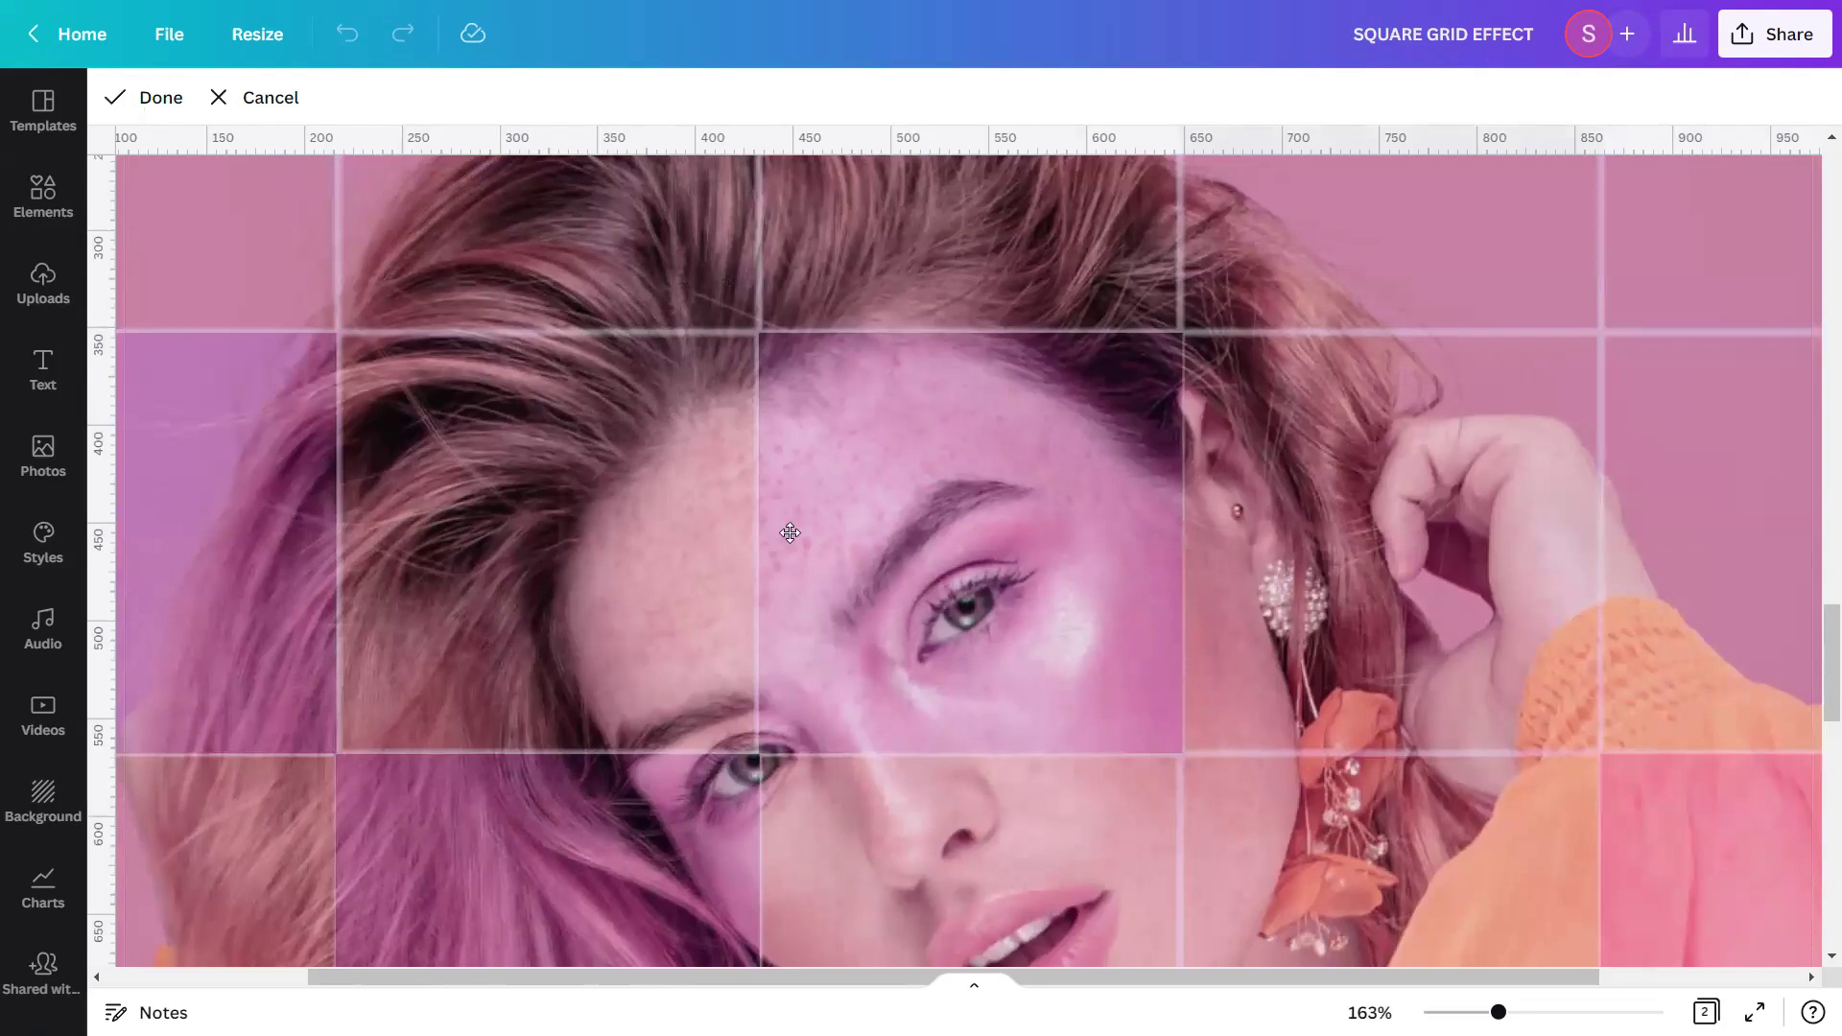
left_click(153, 101)
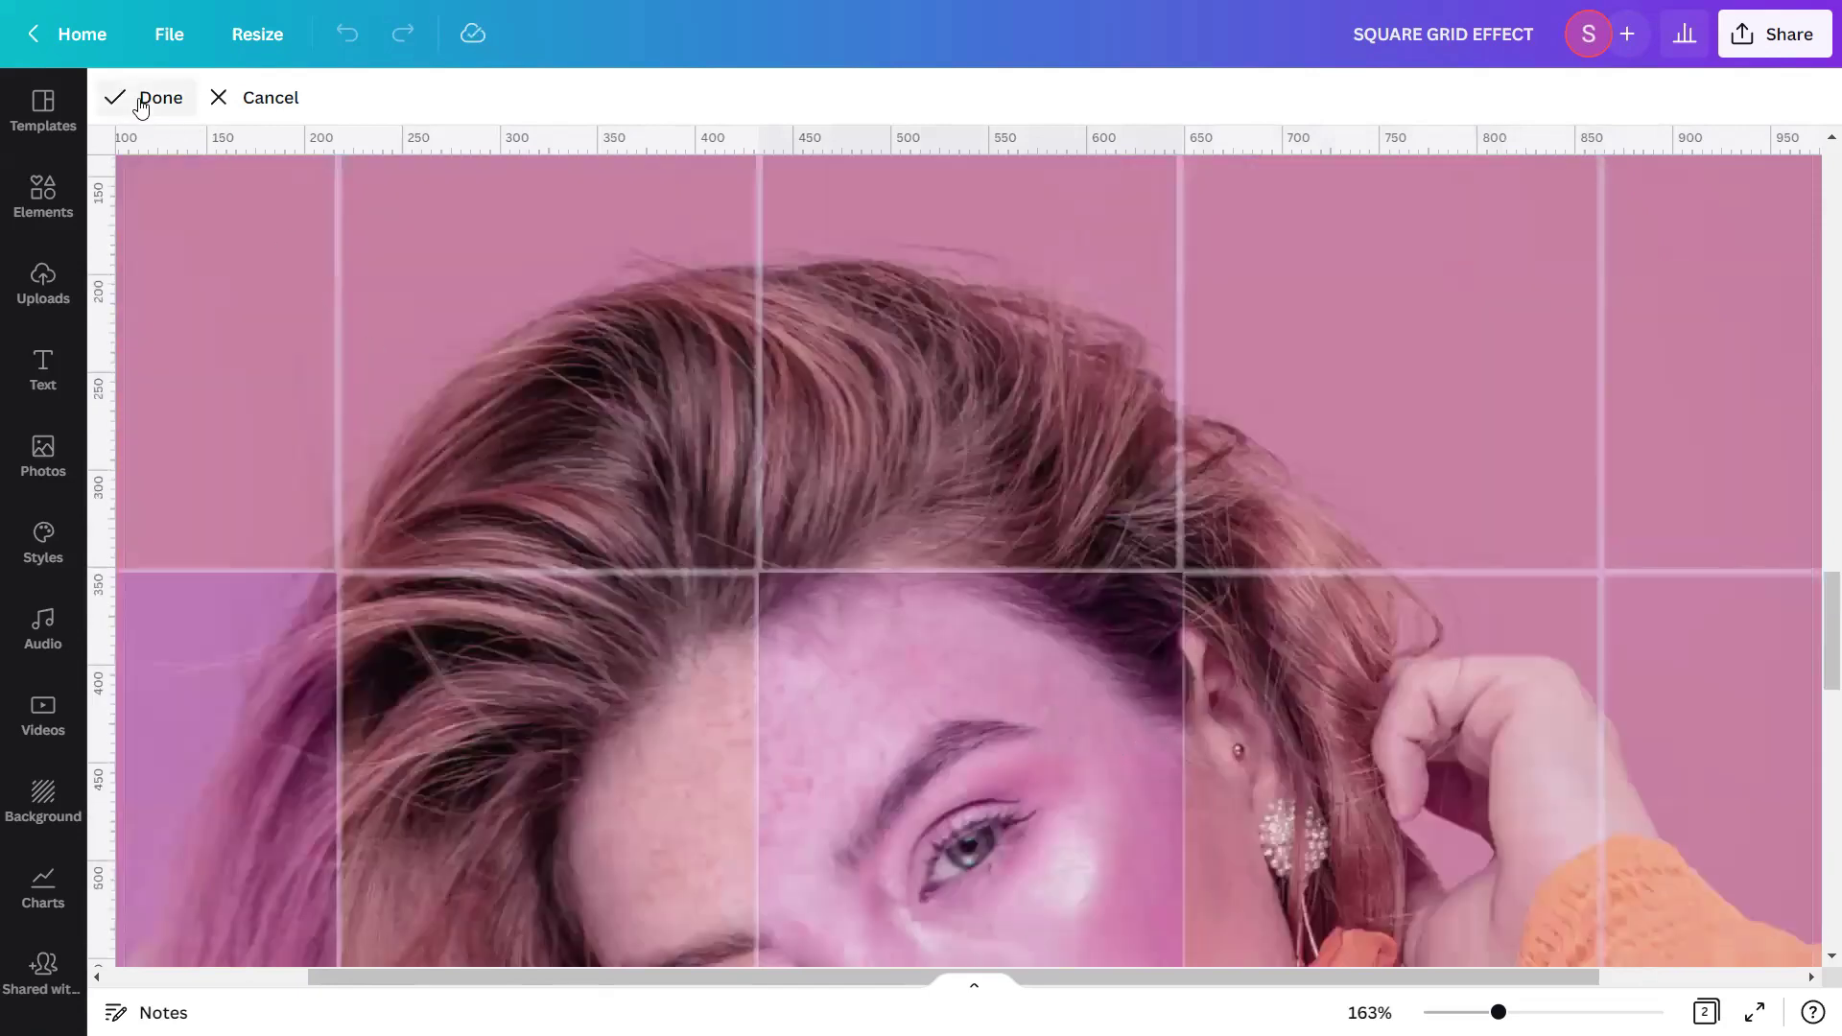
left_click(144, 99)
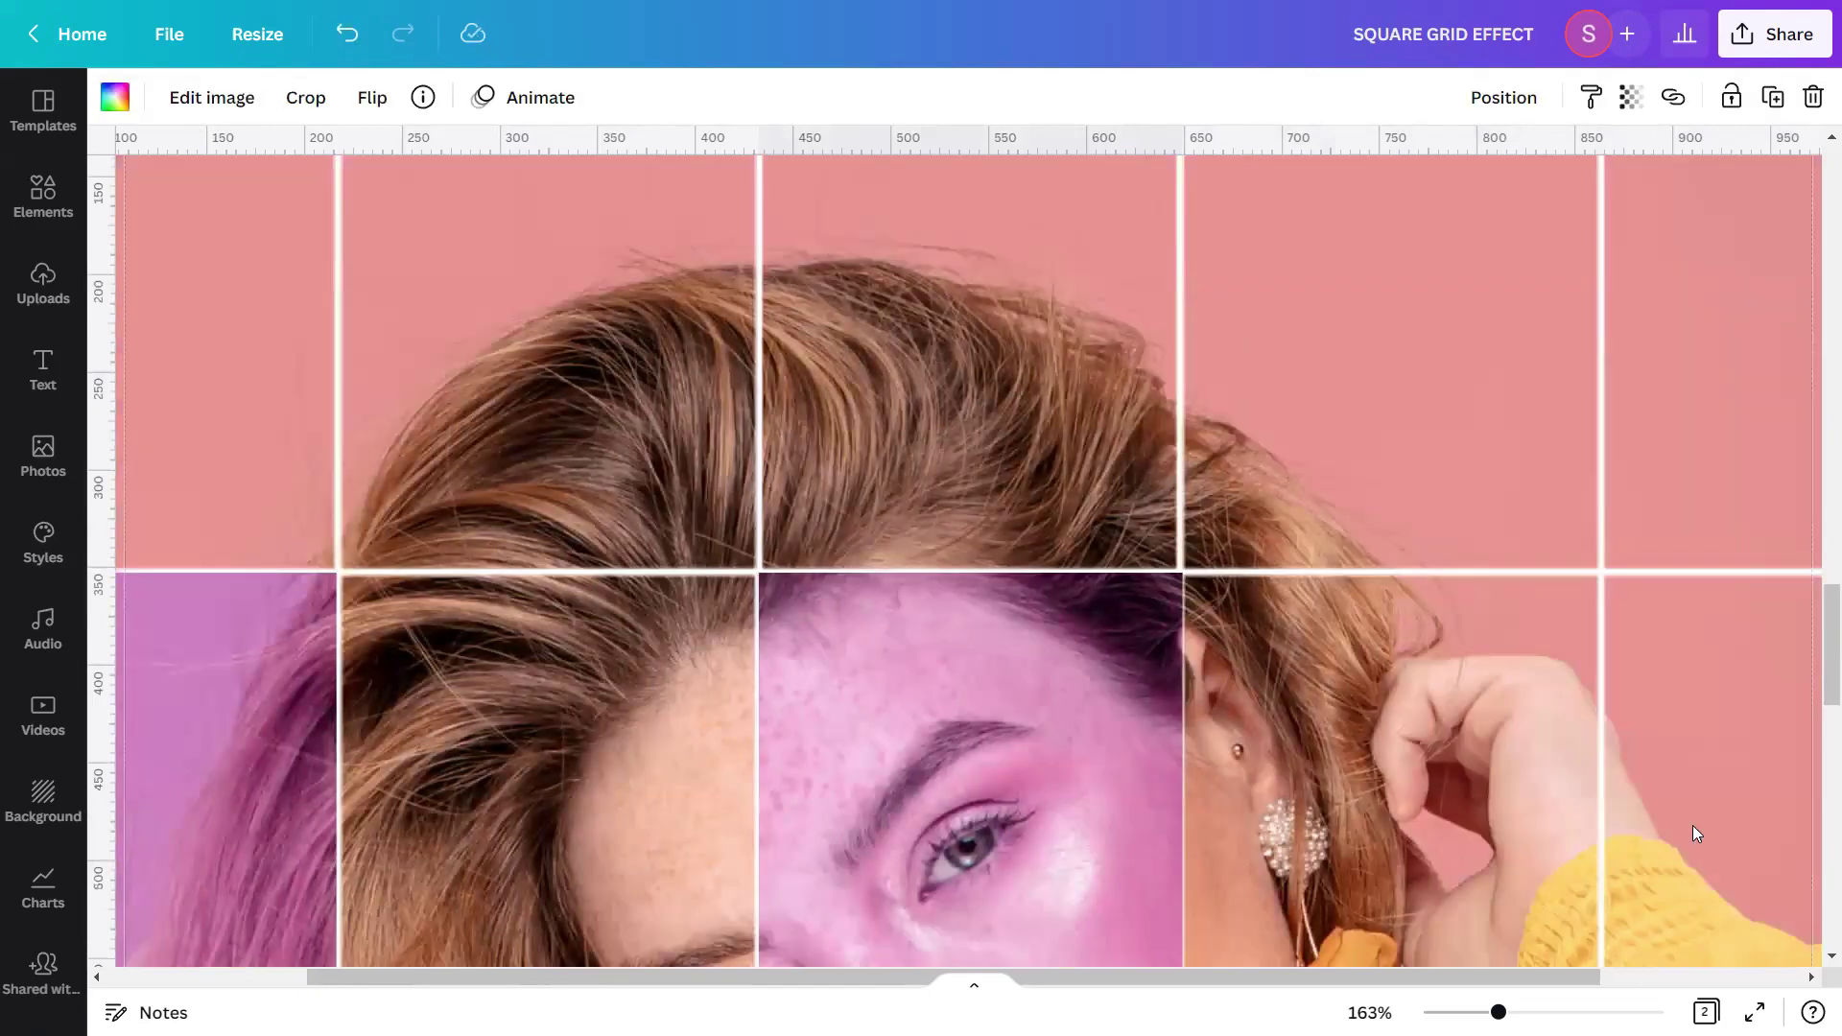
scroll(1751, 671, "down", 5)
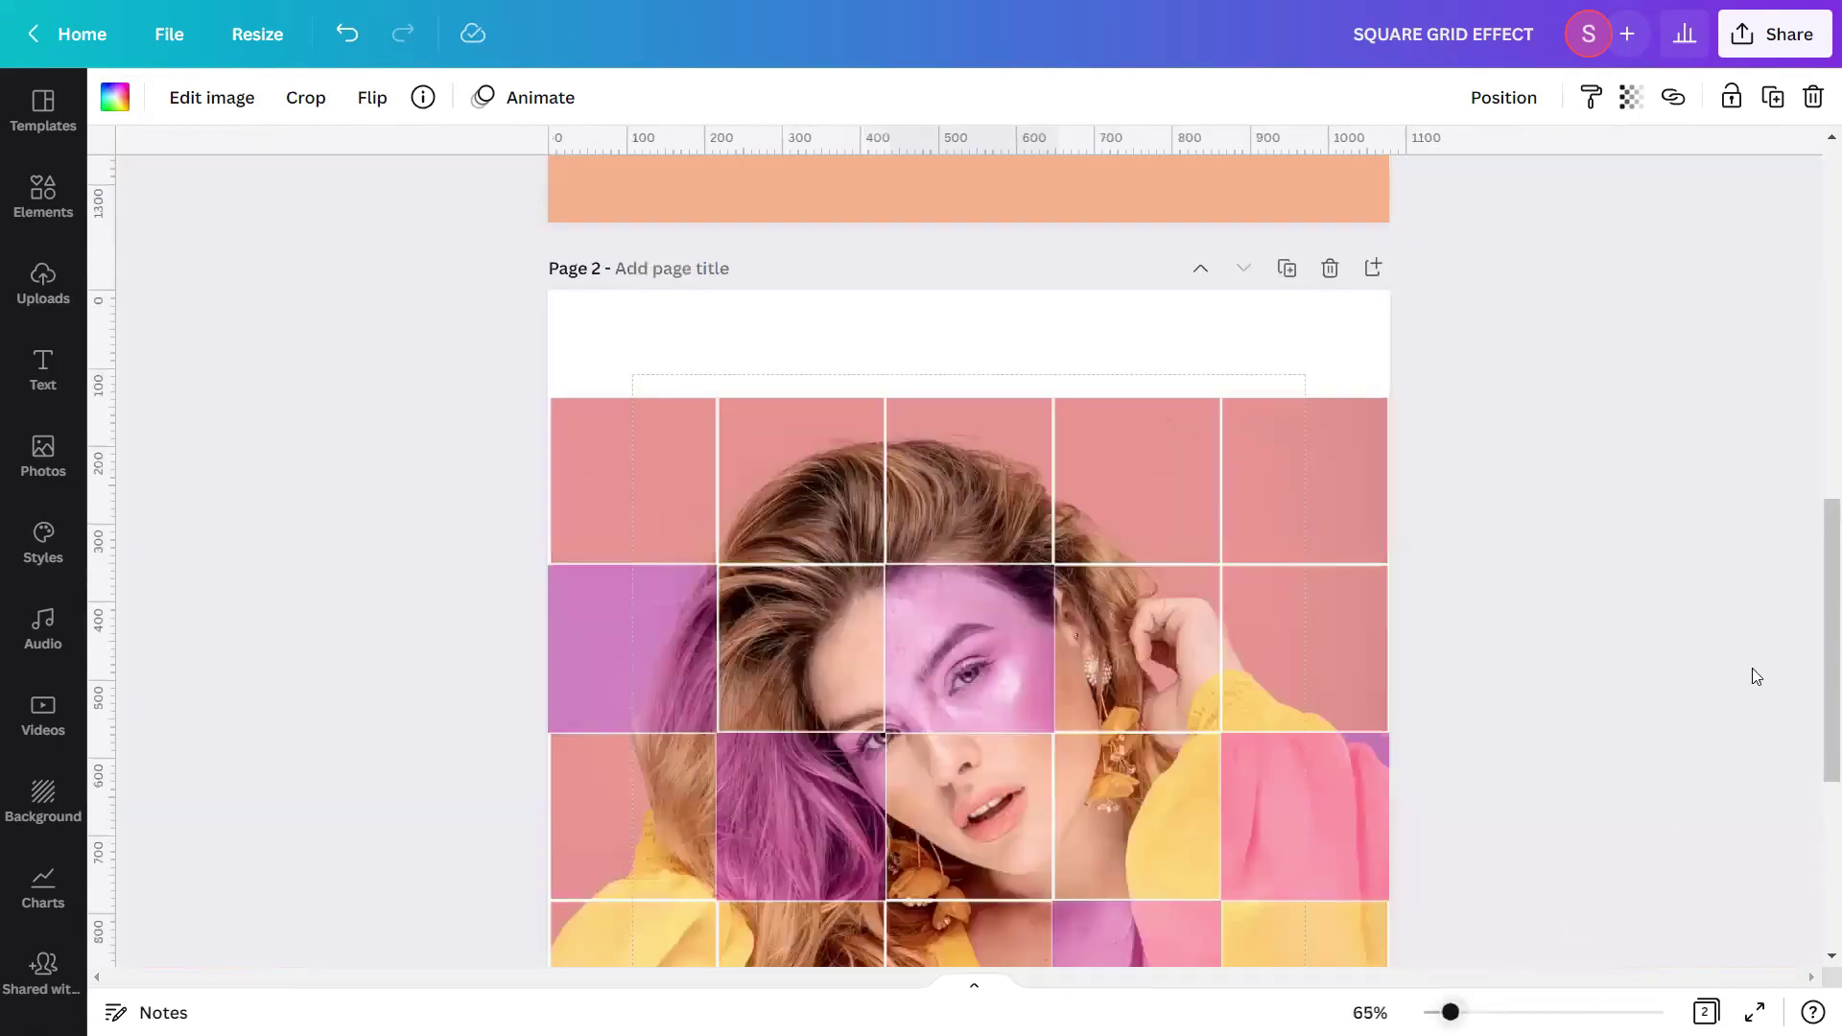
left_click_drag(1817, 596, 1816, 667)
left_click(1623, 908)
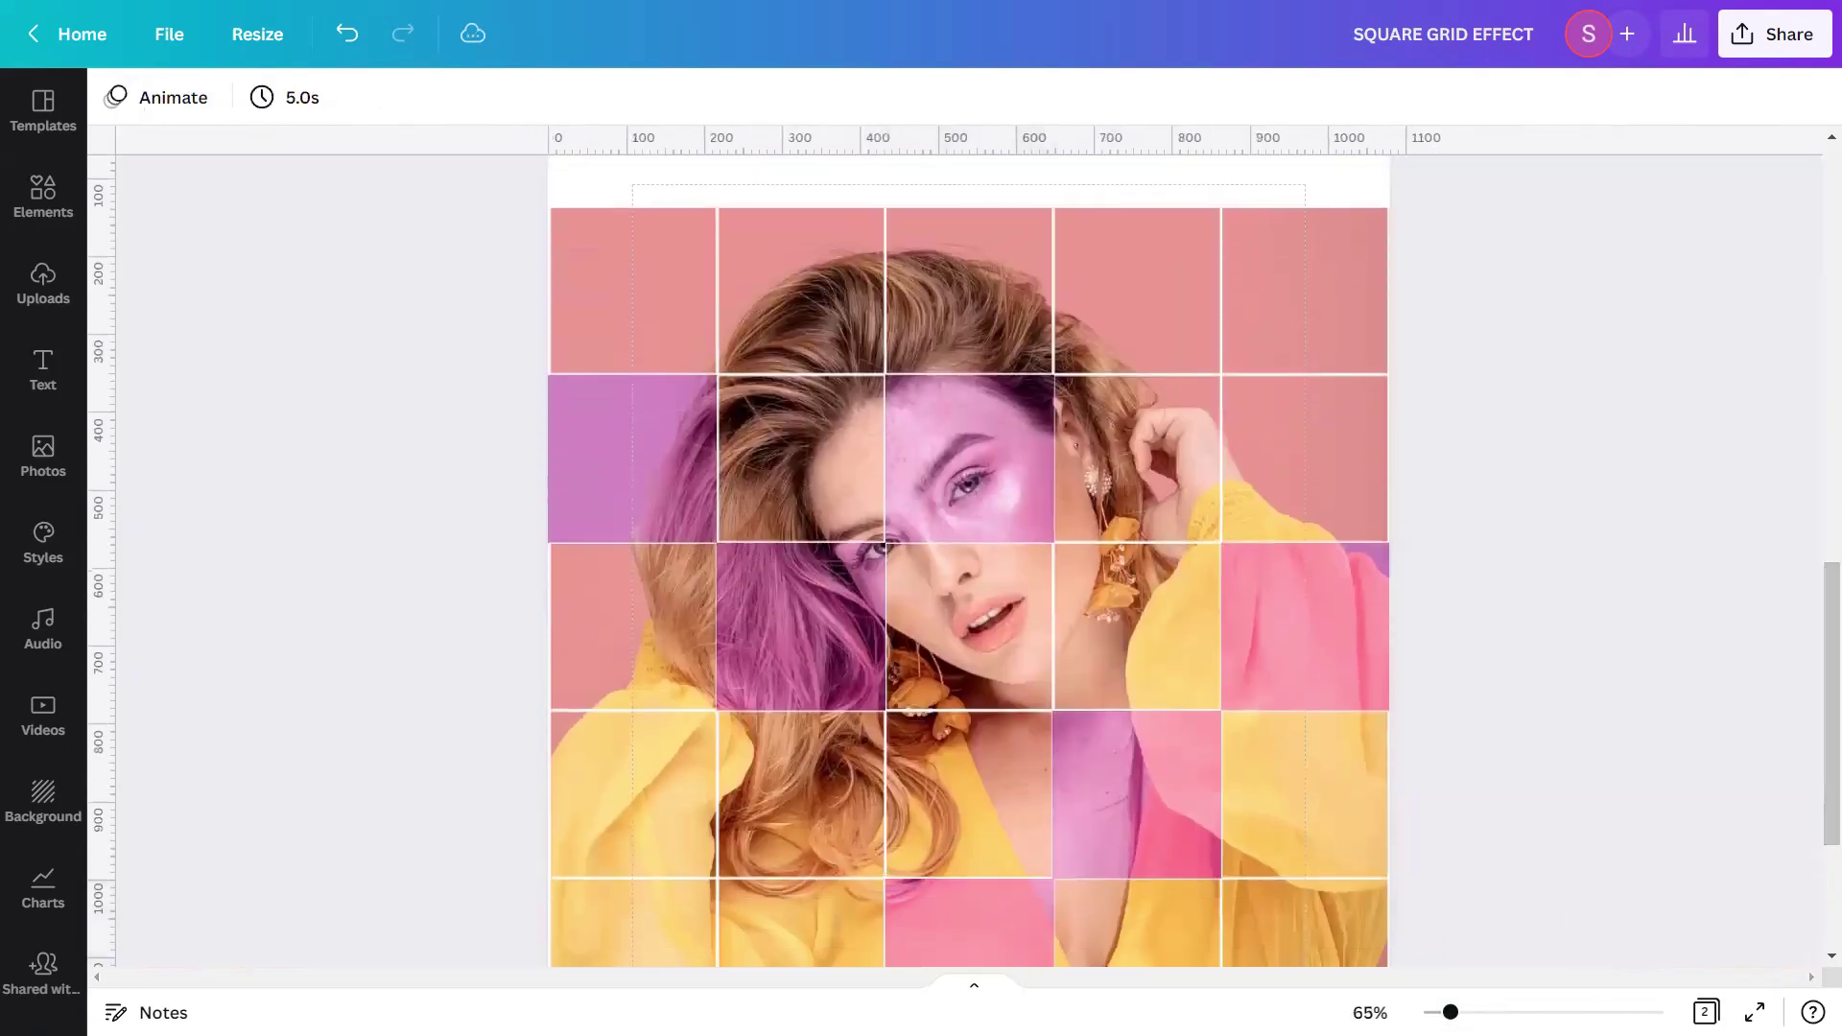
scroll(1816, 688, "down", 3)
scroll(1815, 688, "down", 1)
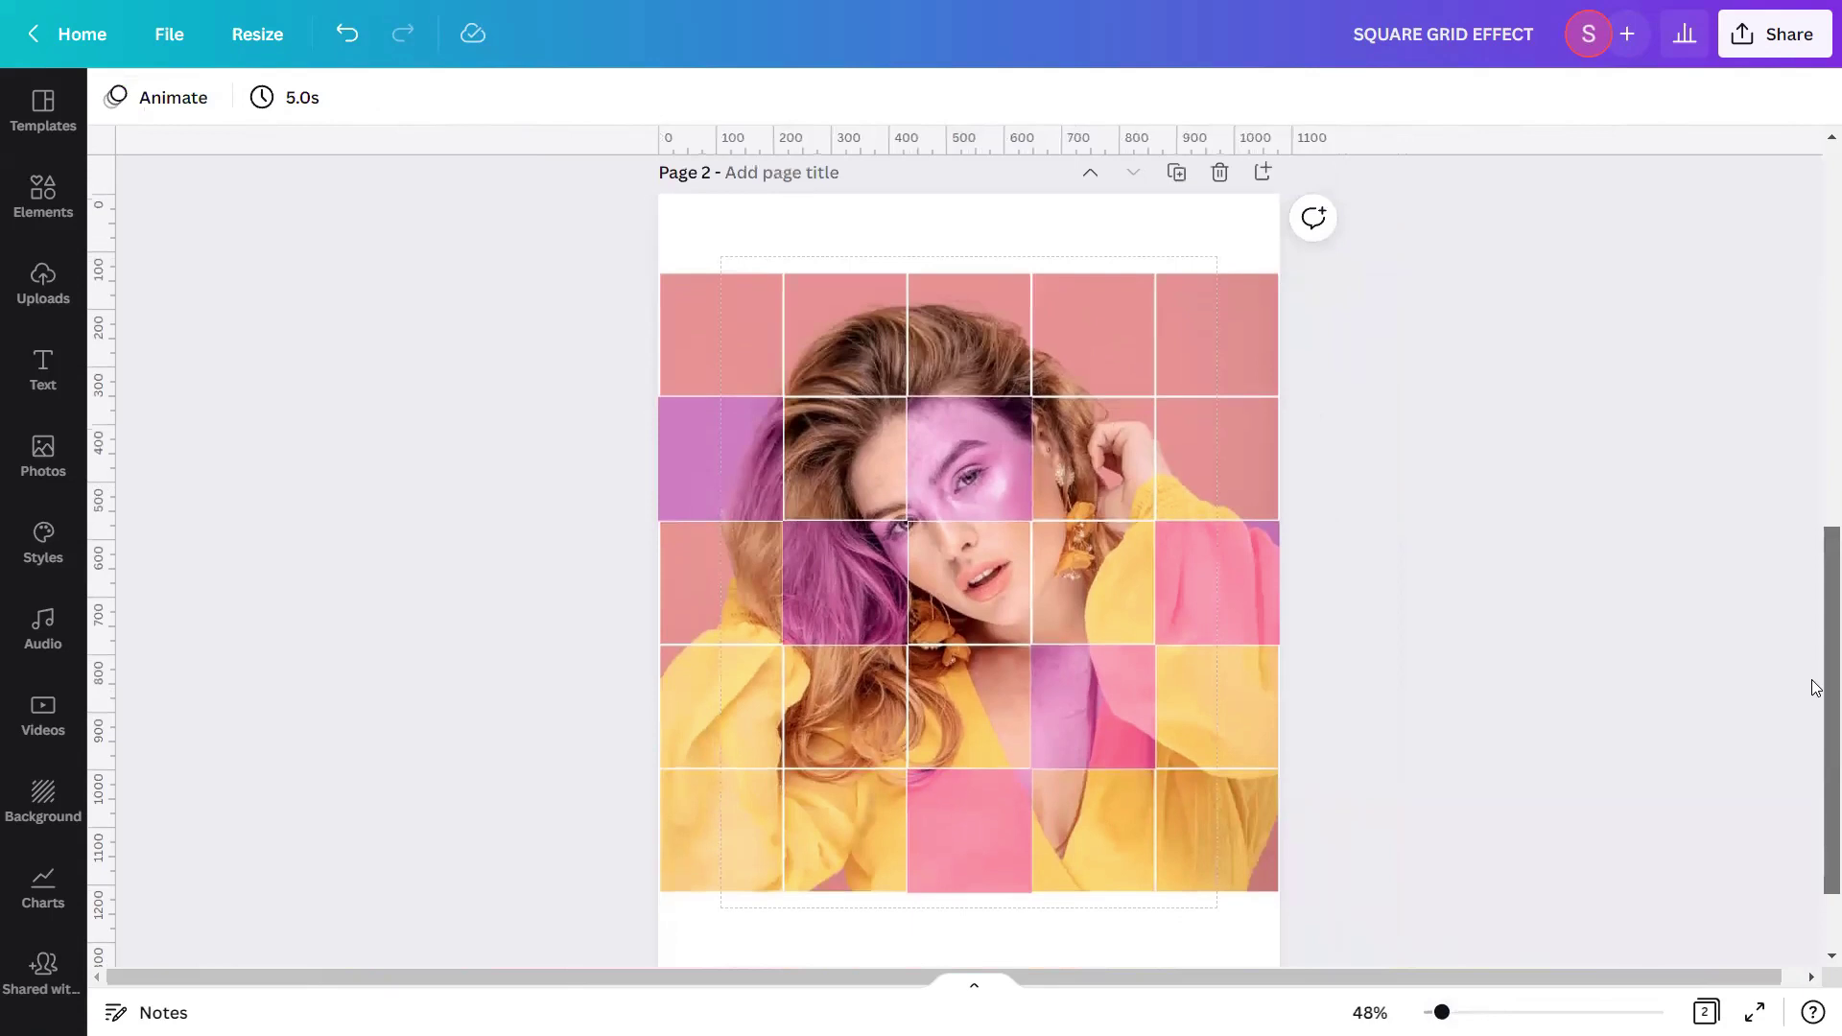
scroll(1816, 688, "down", 1)
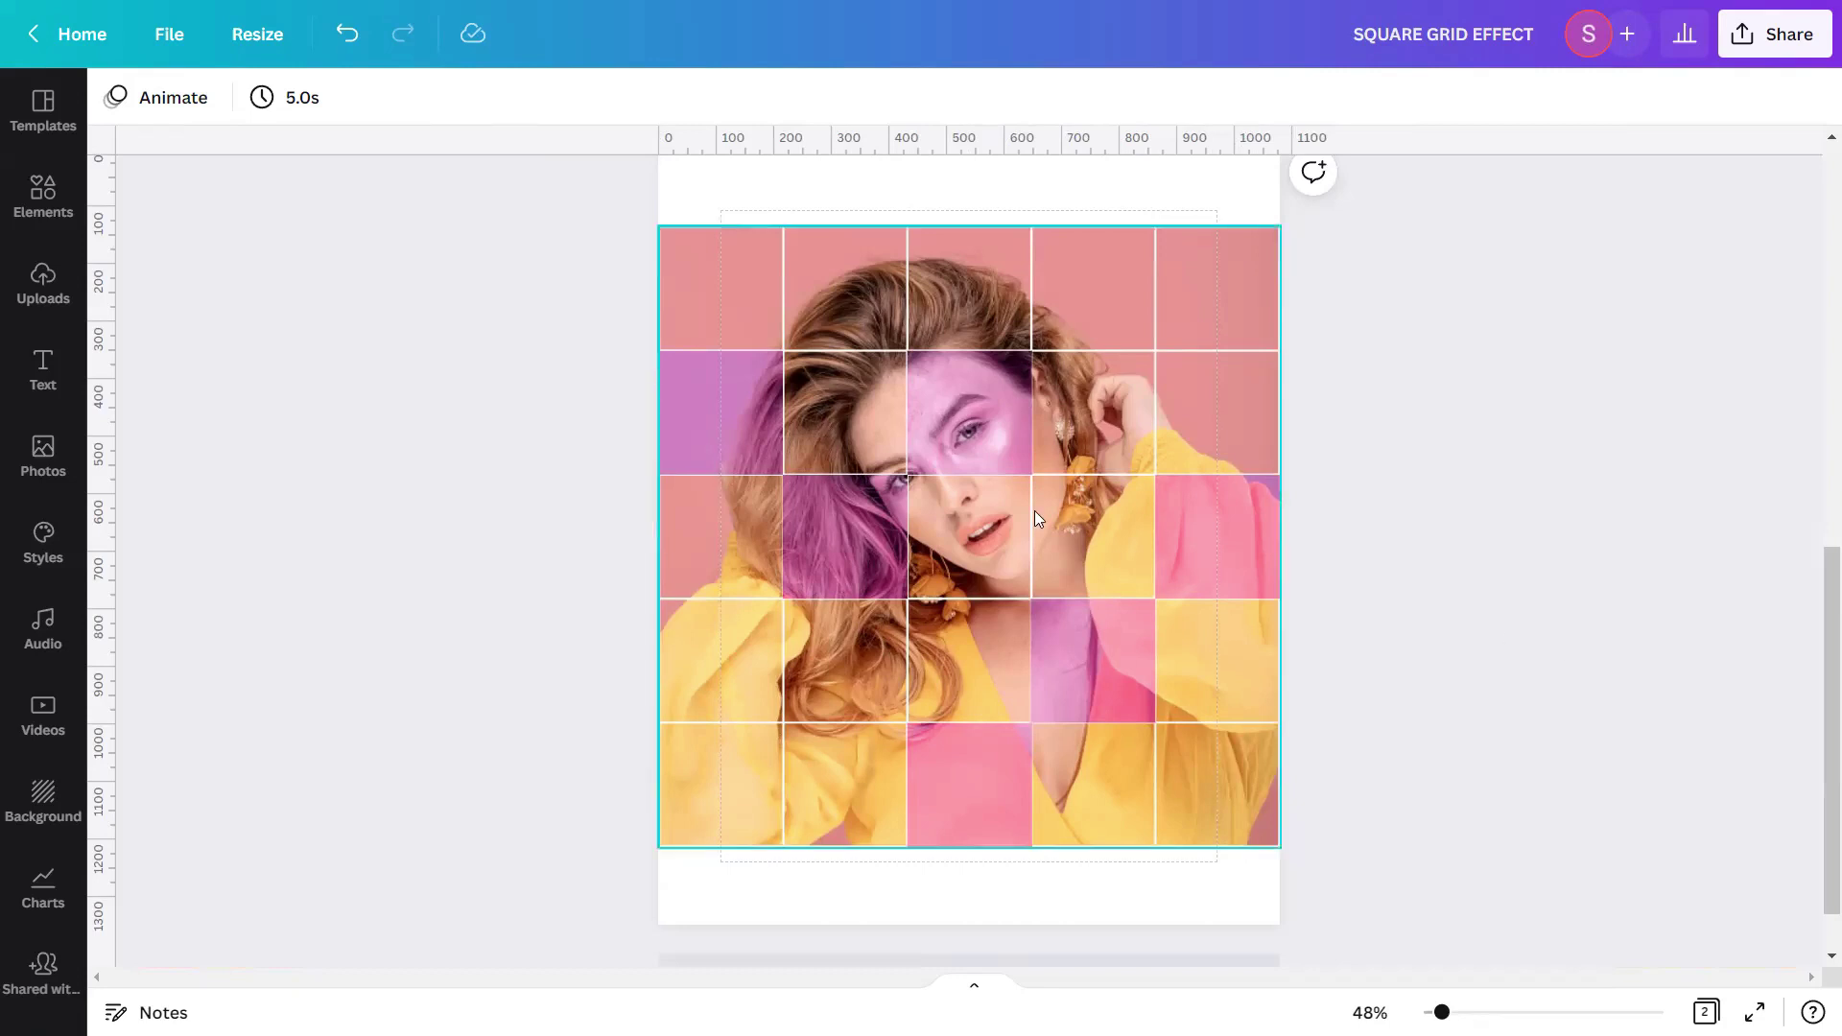
Search Elements for 'SHAPE' and add a square to the page
left_click(24, 222)
left_click(288, 111)
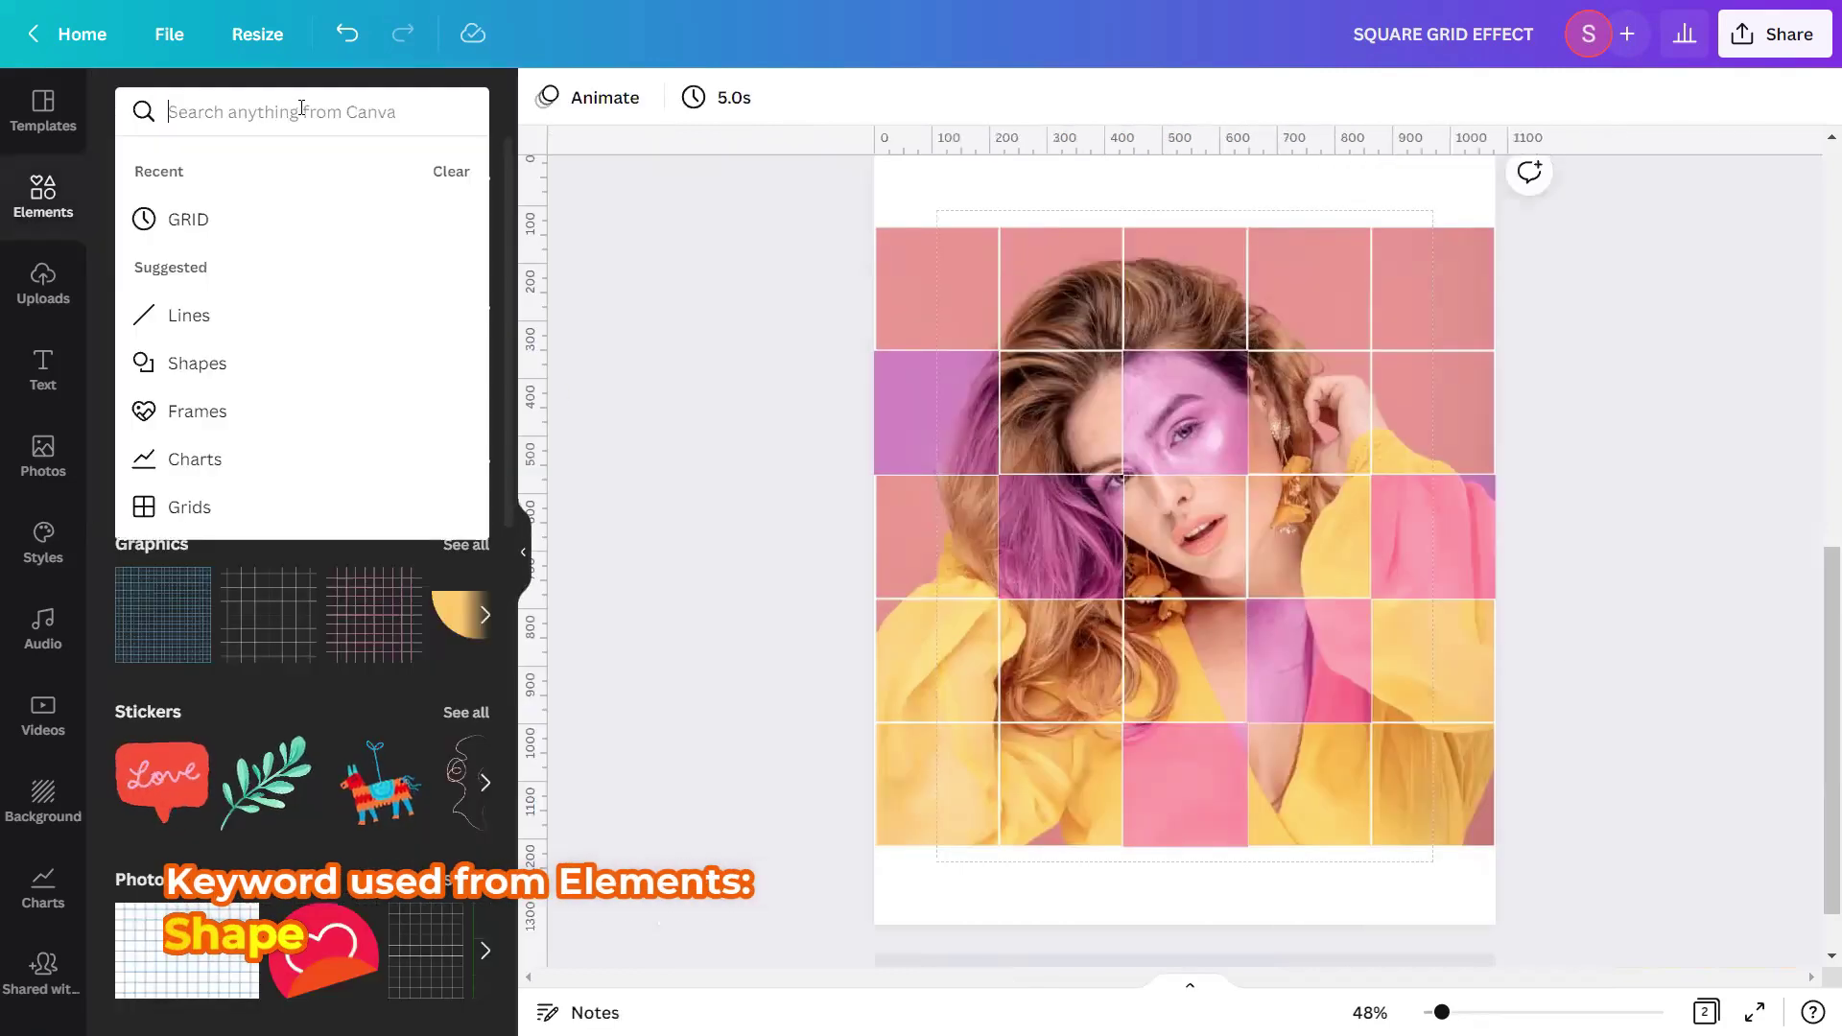
type("SHAPE")
key("Return")
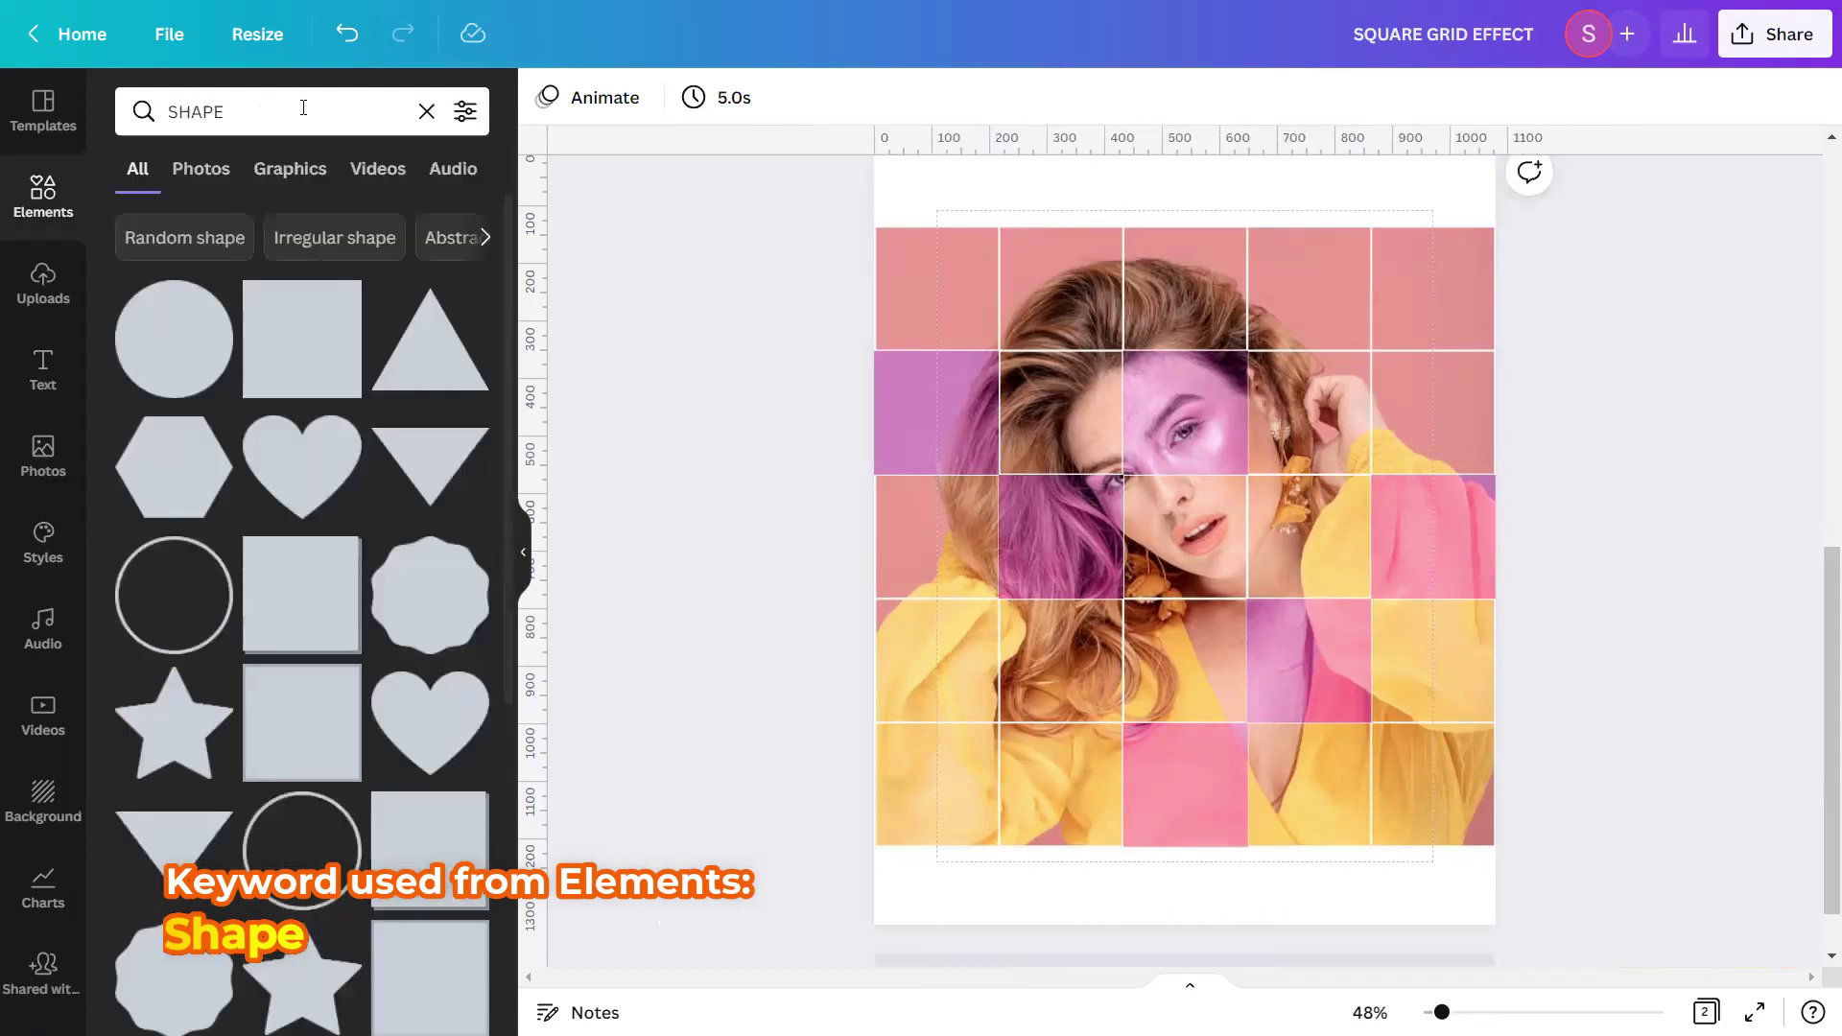
left_click(340, 304)
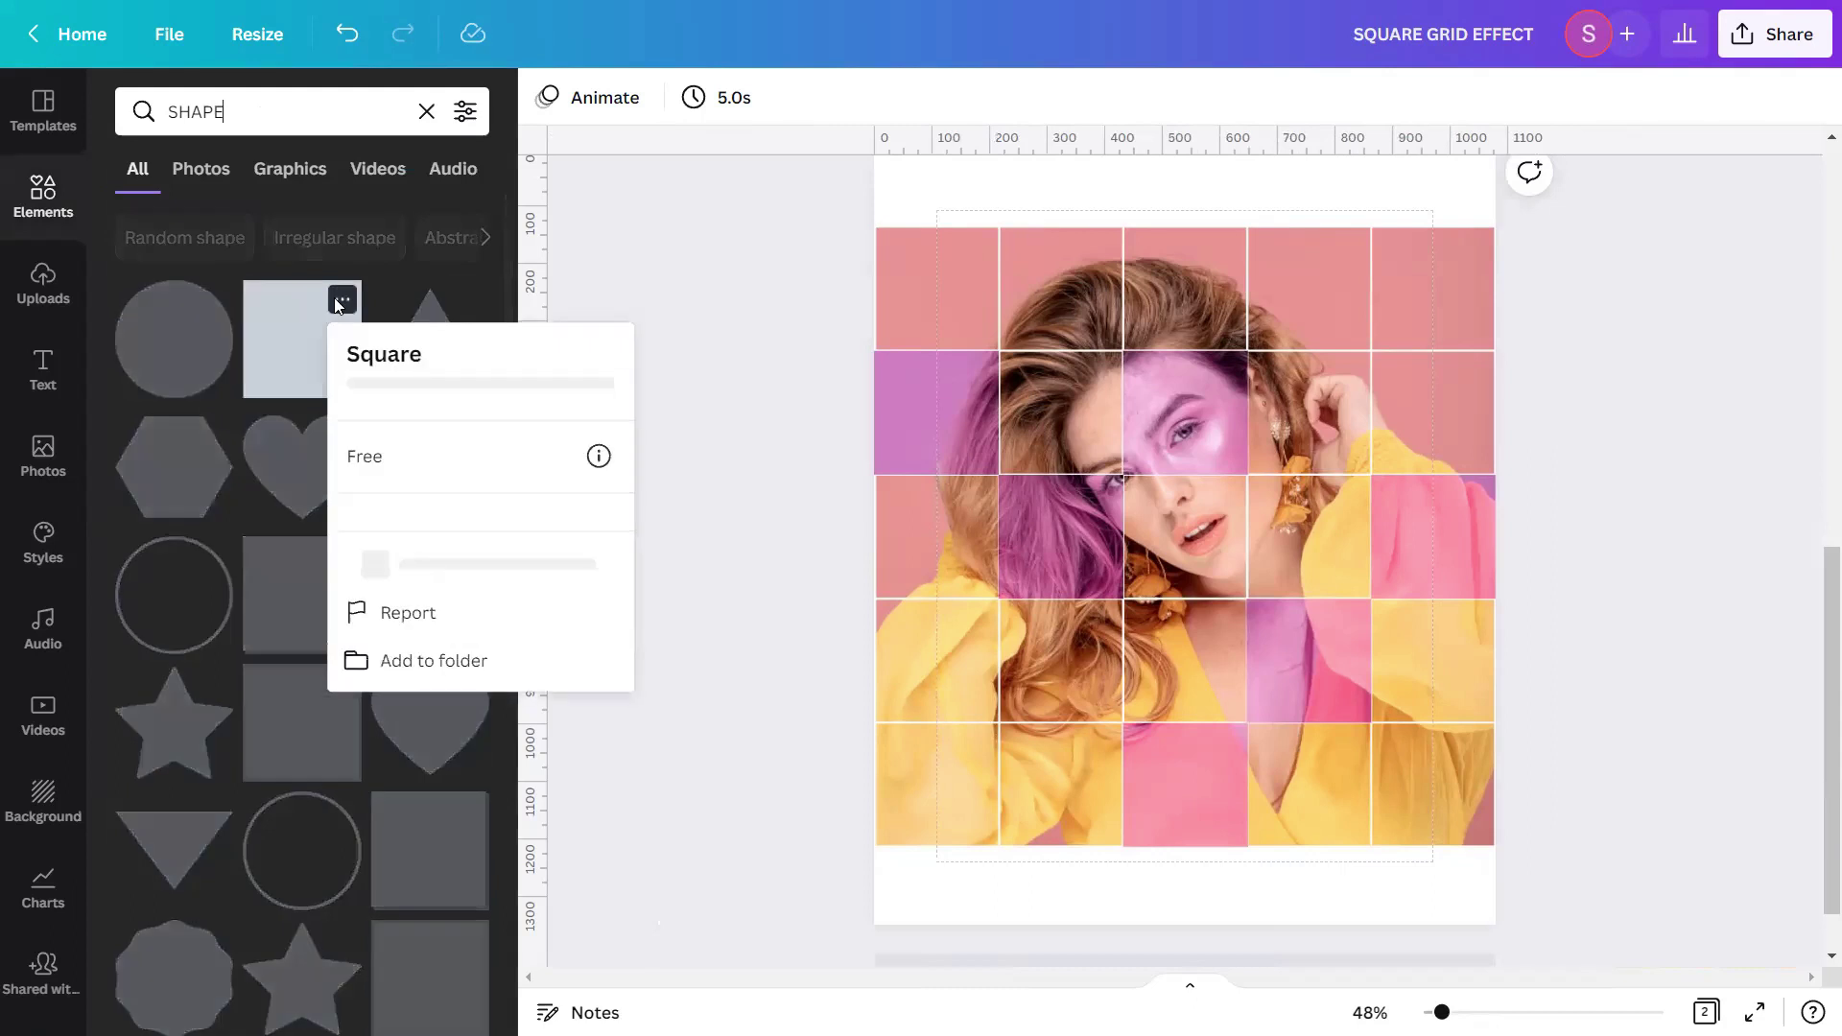
left_click(288, 336)
left_click(294, 337)
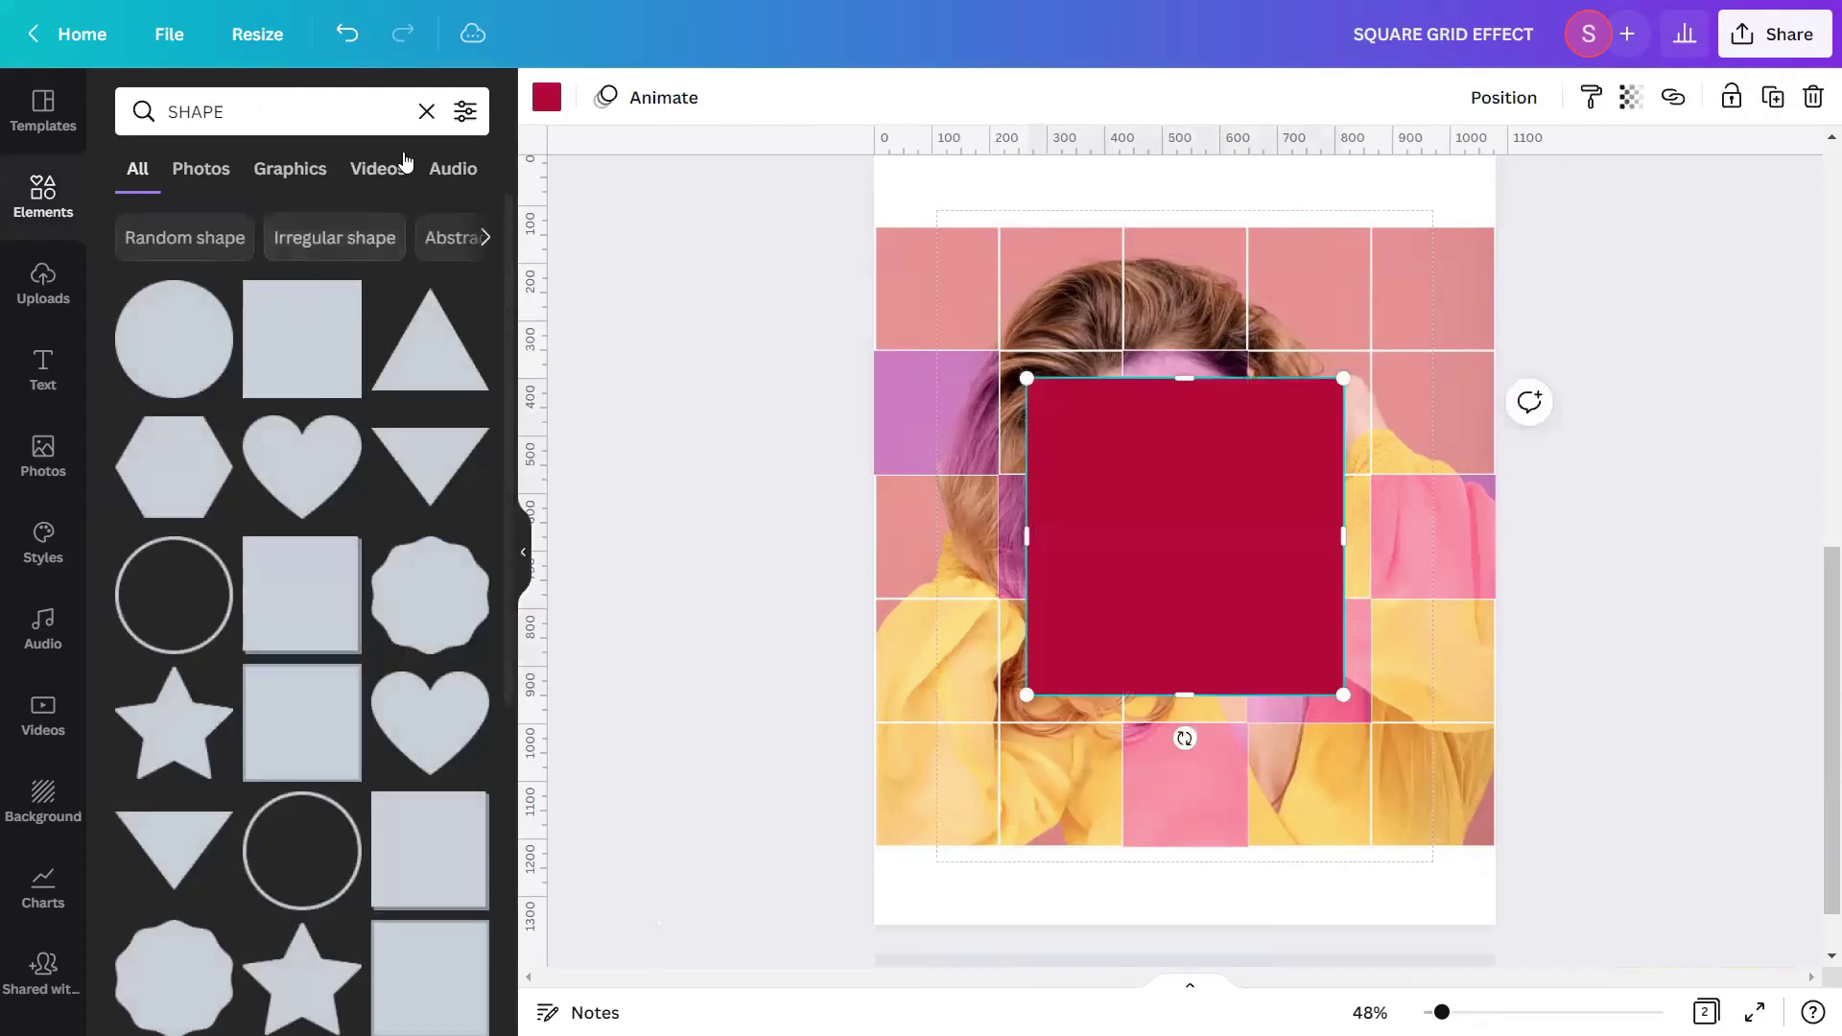
left_click(427, 112)
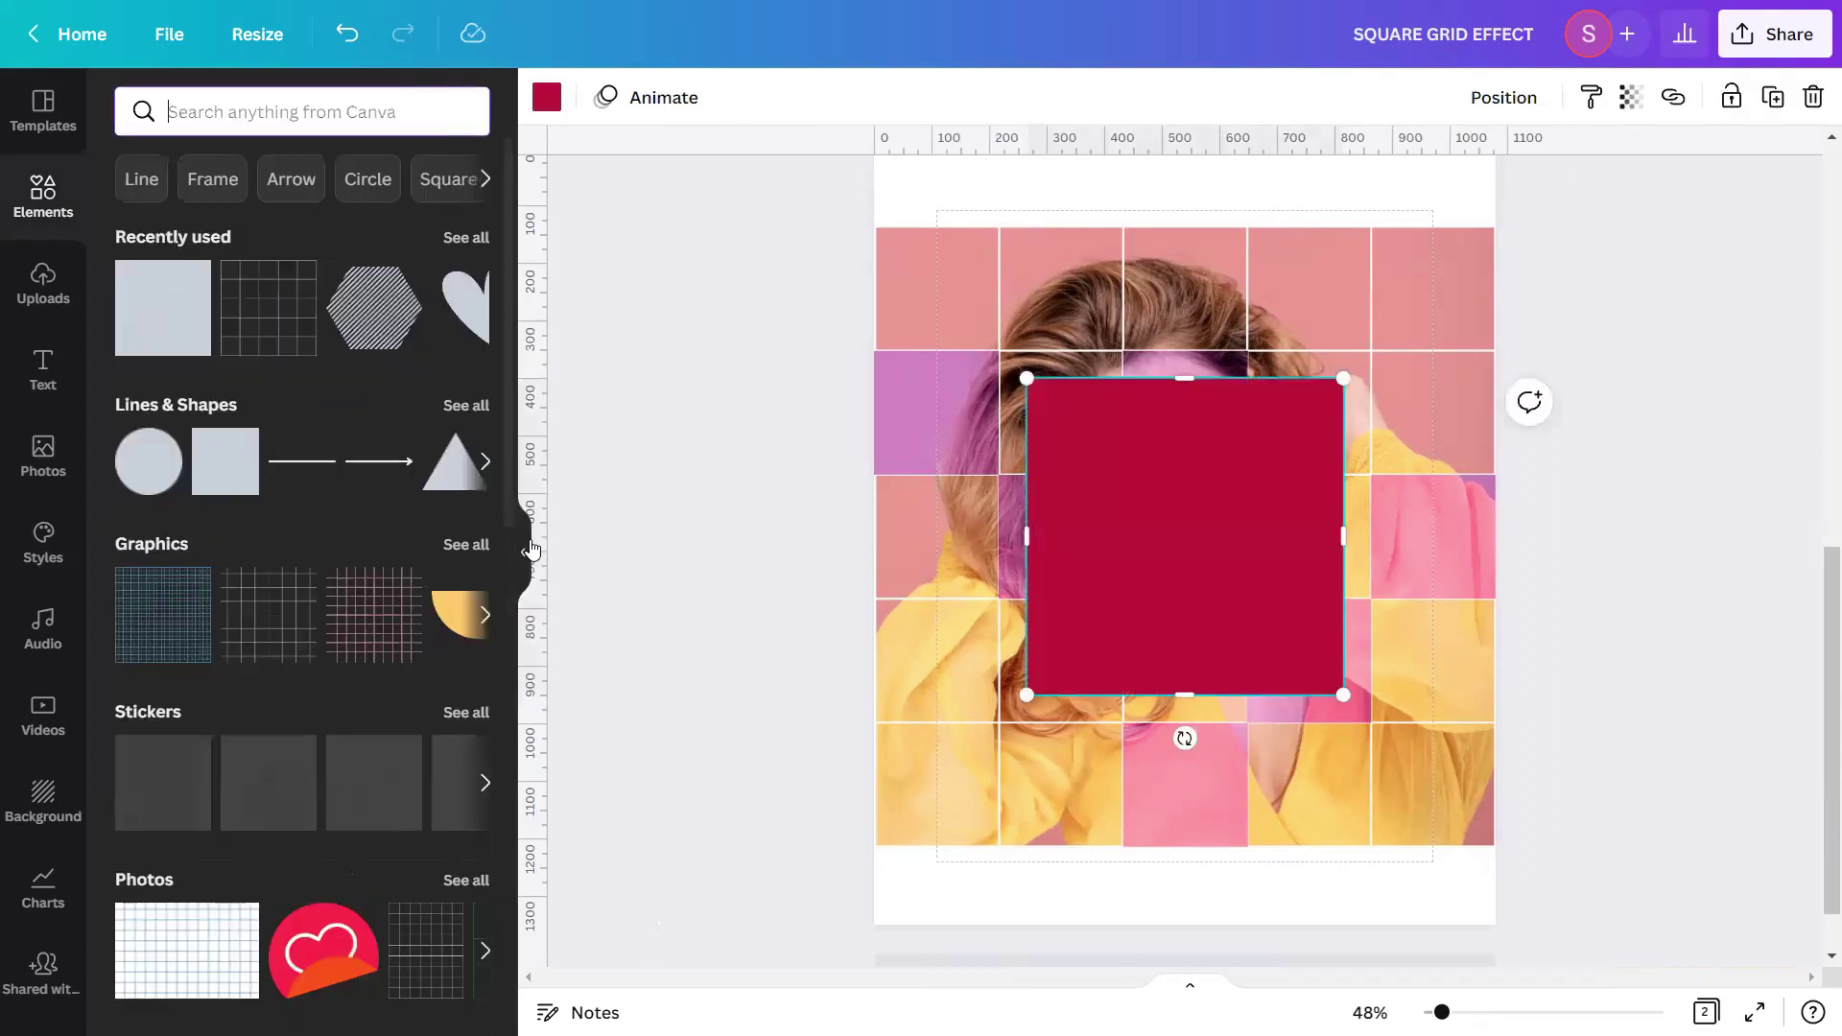
left_click(530, 550)
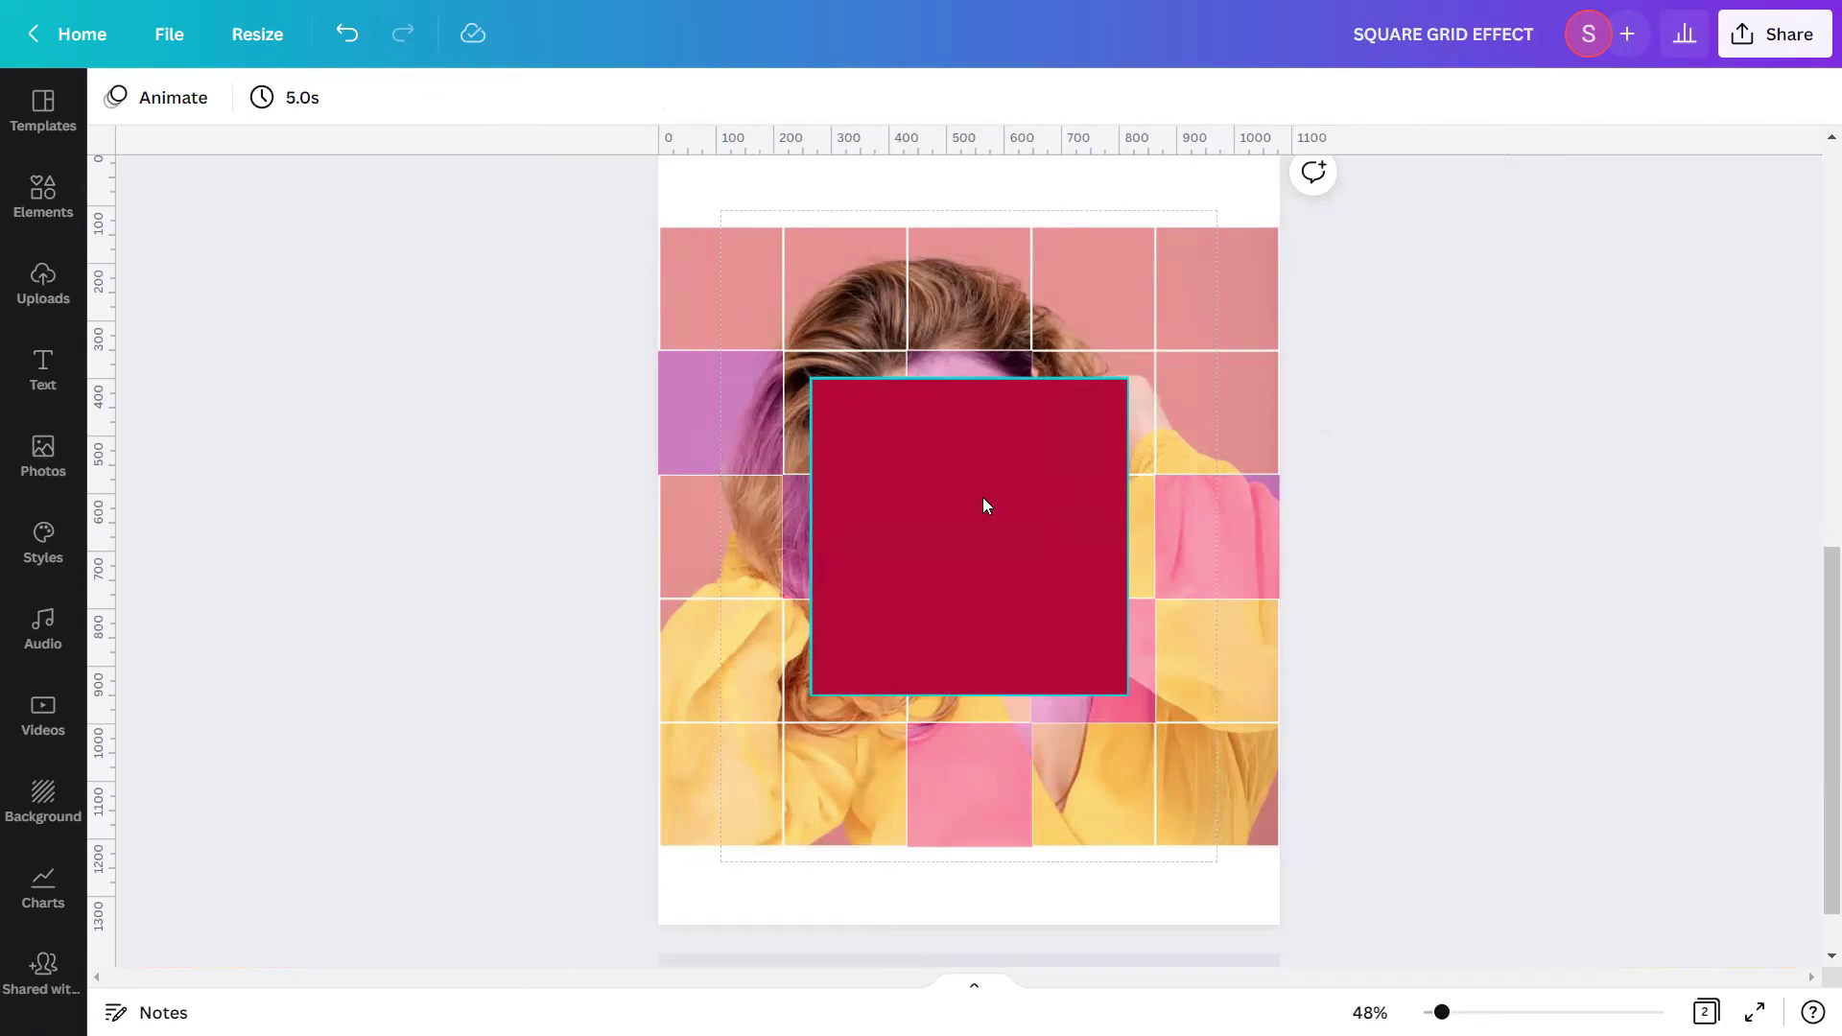
Resize the red square into a 216×431 rectangle over the two bottom-left cells
left_click_drag(985, 506, 834, 646)
left_click_drag(975, 645, 787, 638)
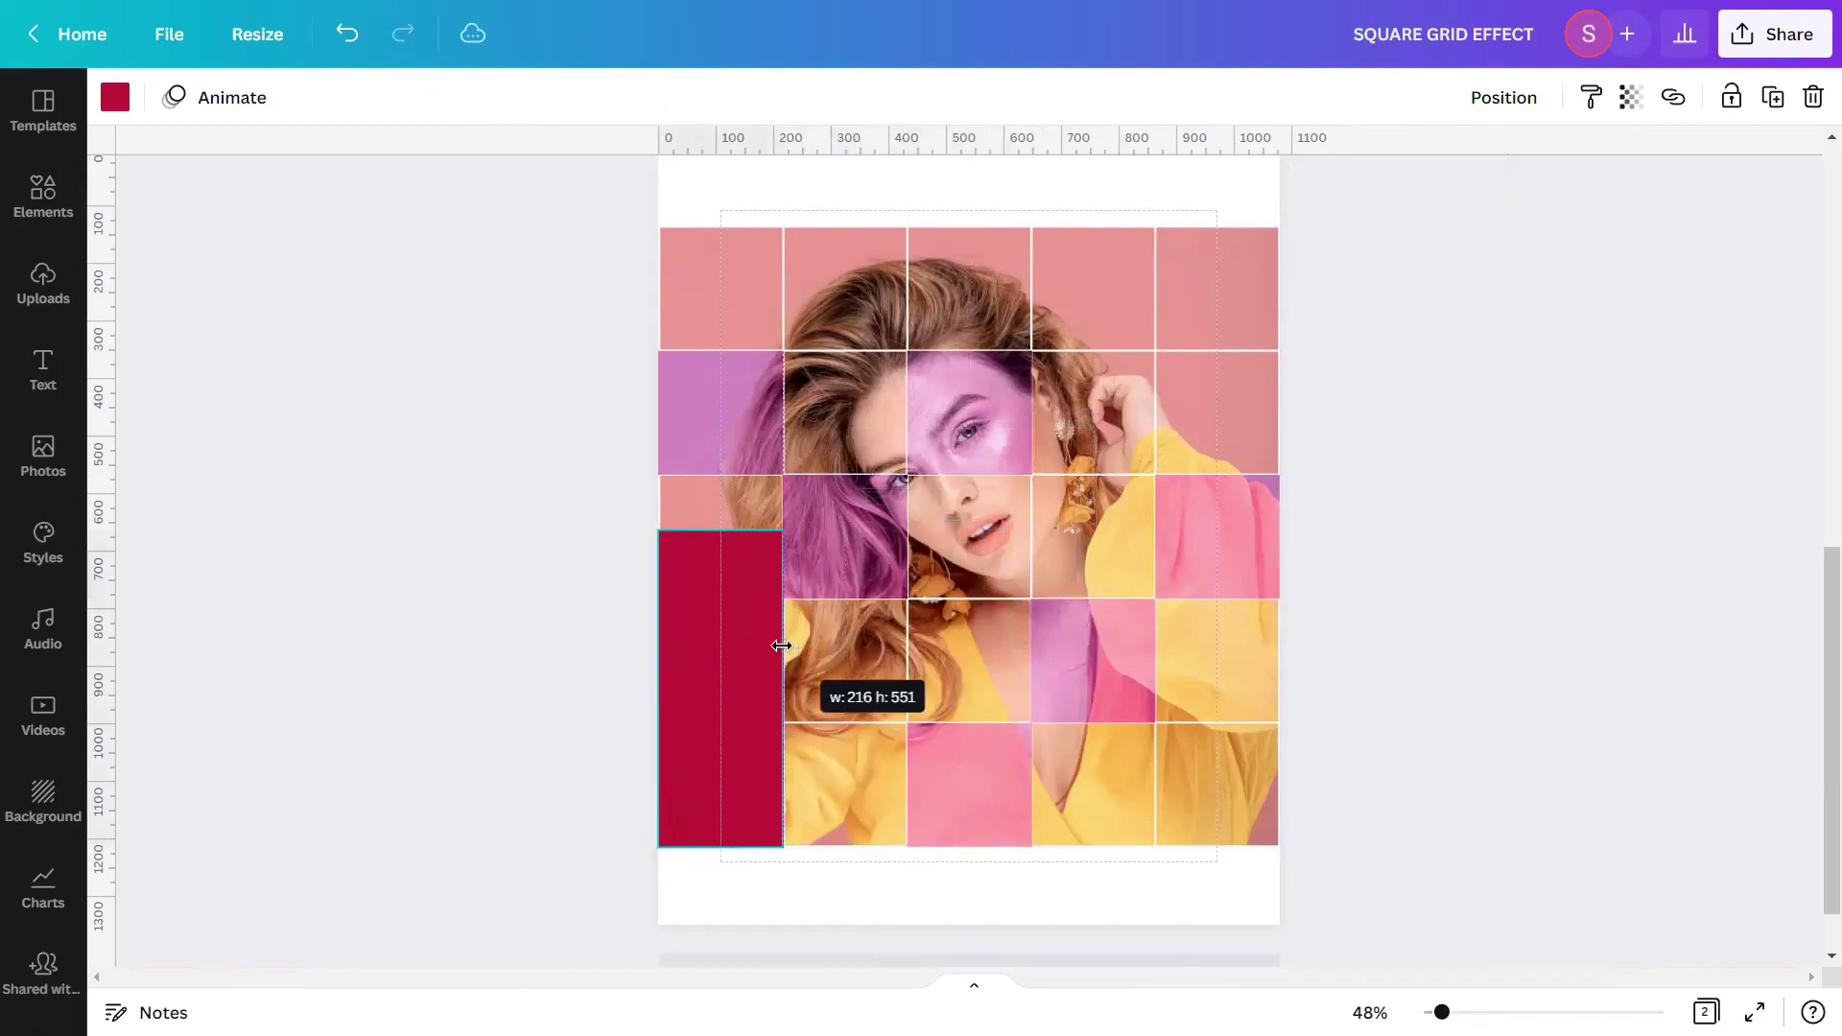
left_click_drag(731, 531, 730, 601)
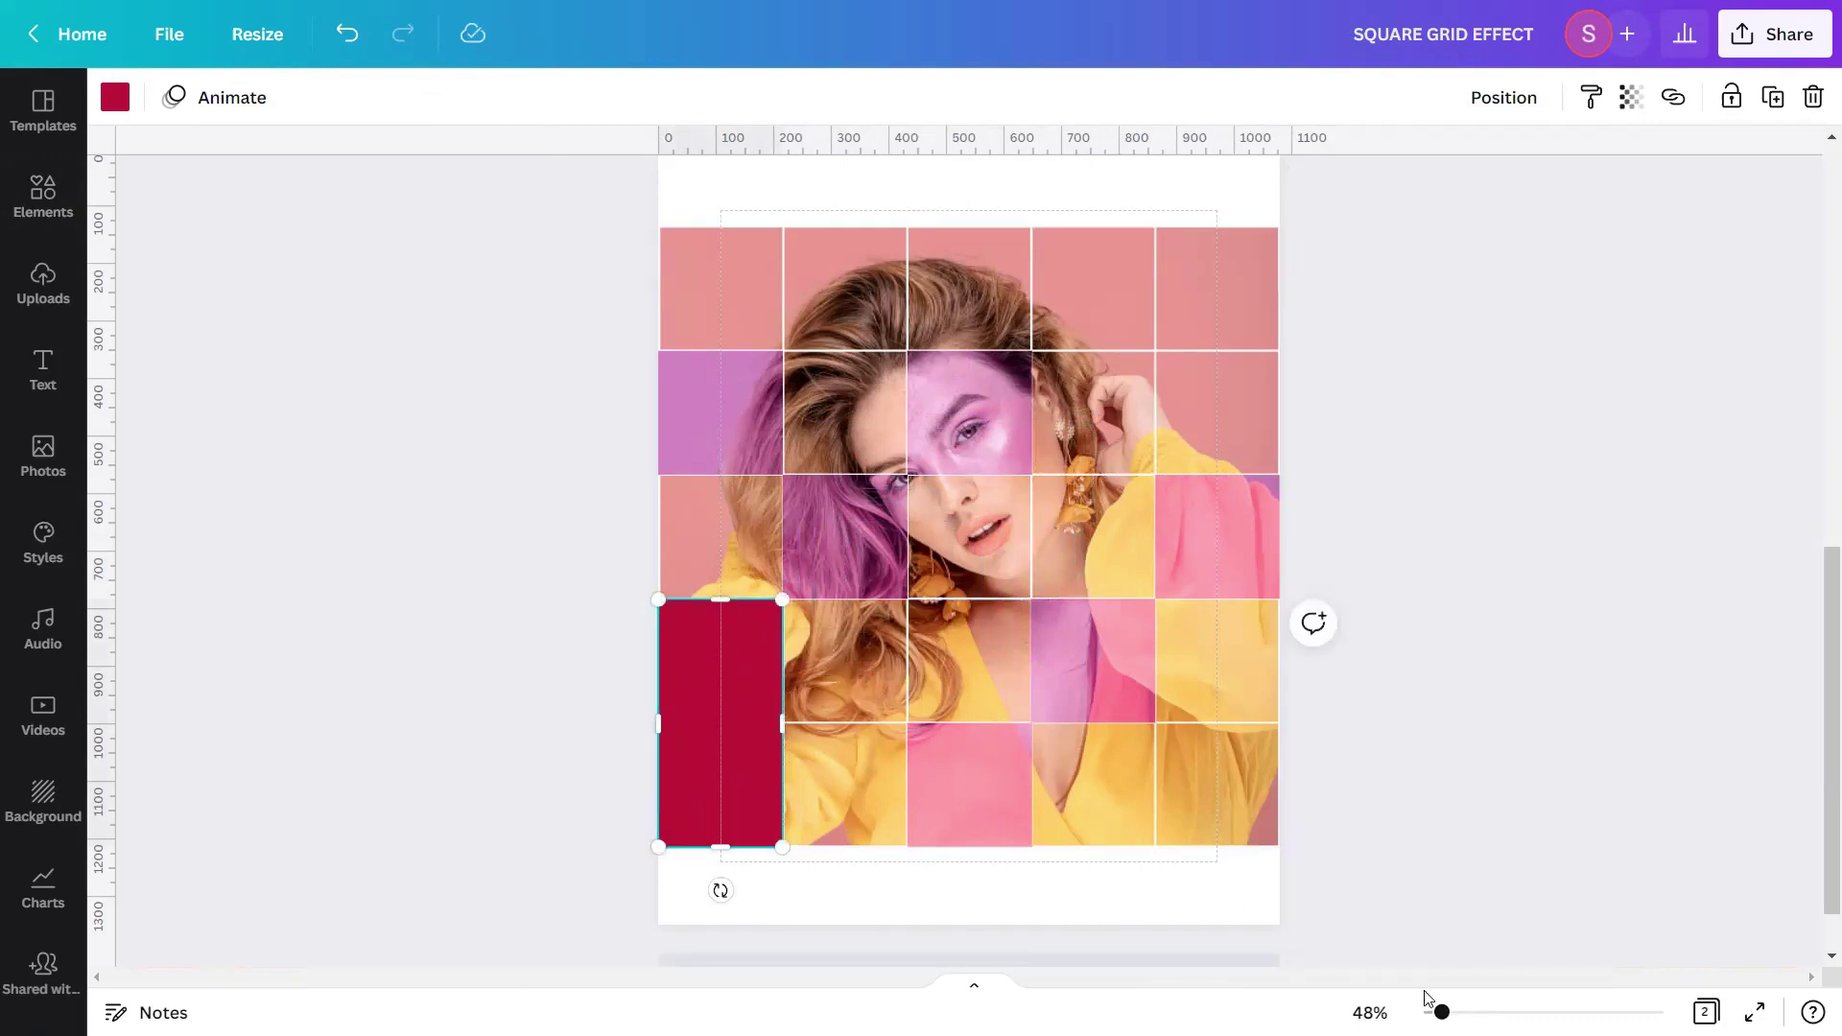
left_click_drag(1441, 1012, 1450, 1012)
scroll(945, 930, "down", 3)
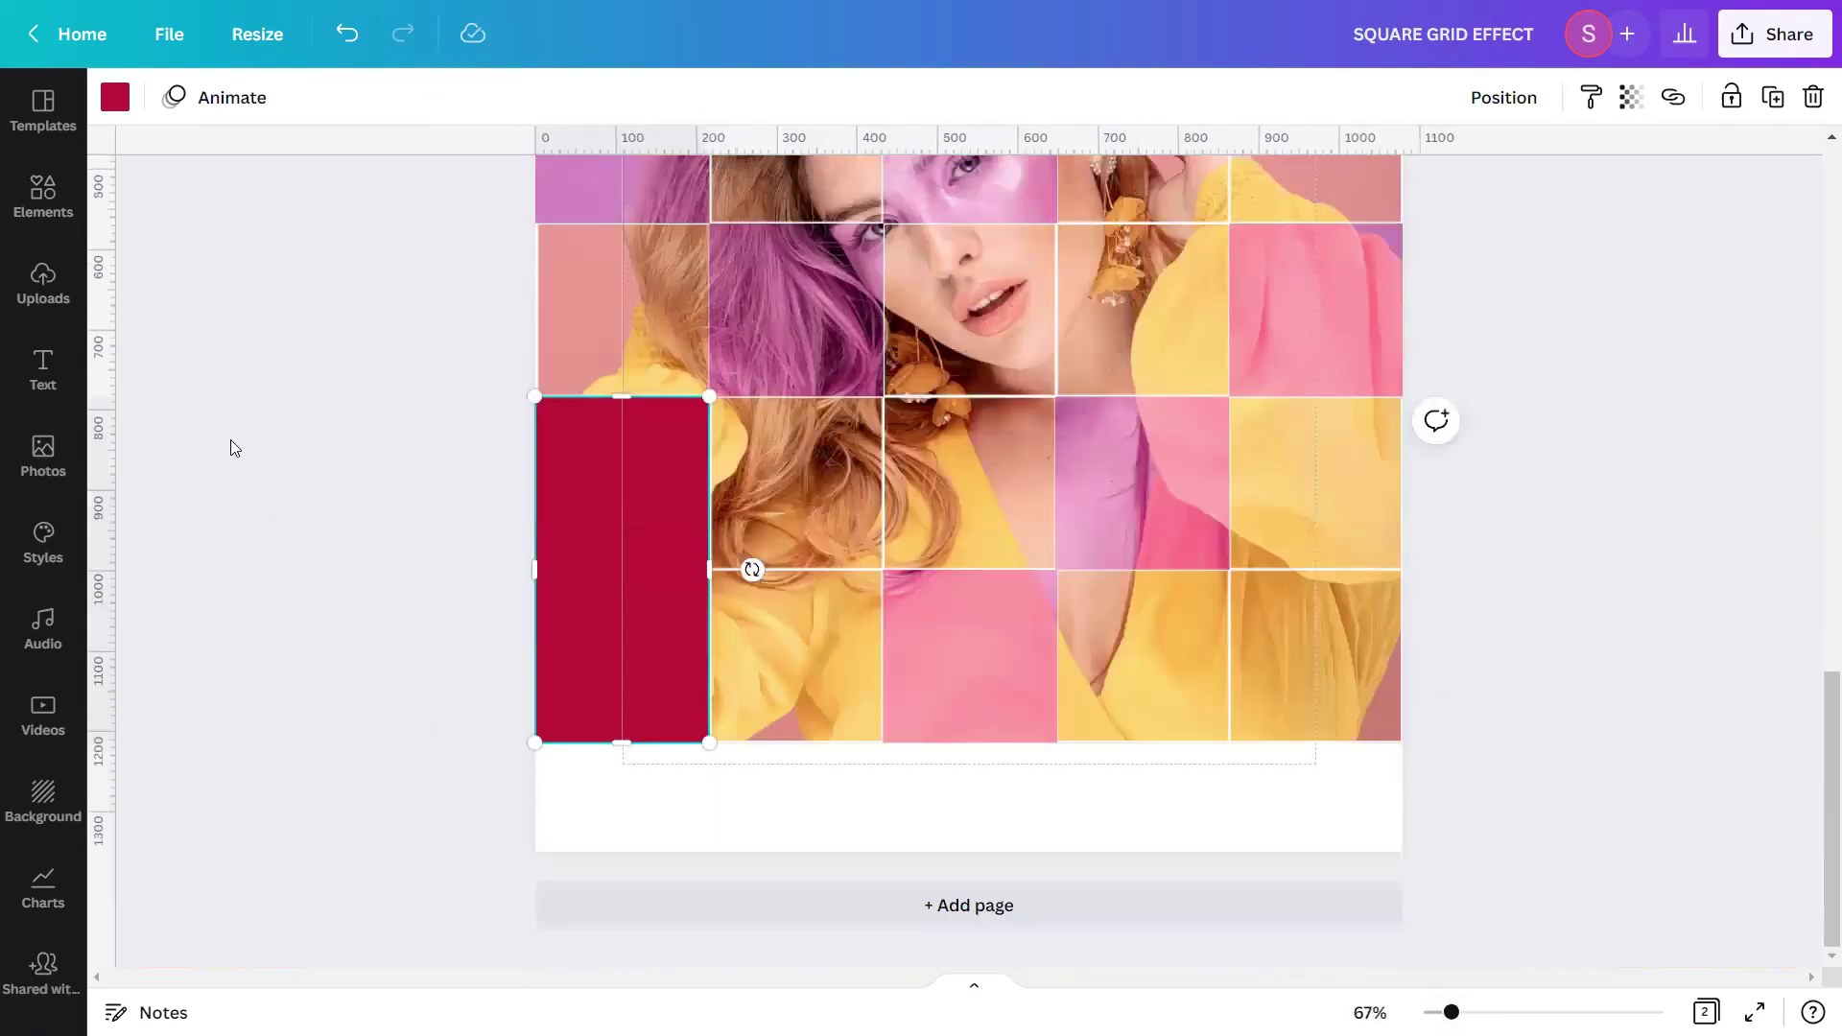
Fill the tall rectangle with the Photo Colors purple #c676ba
left_click(113, 98)
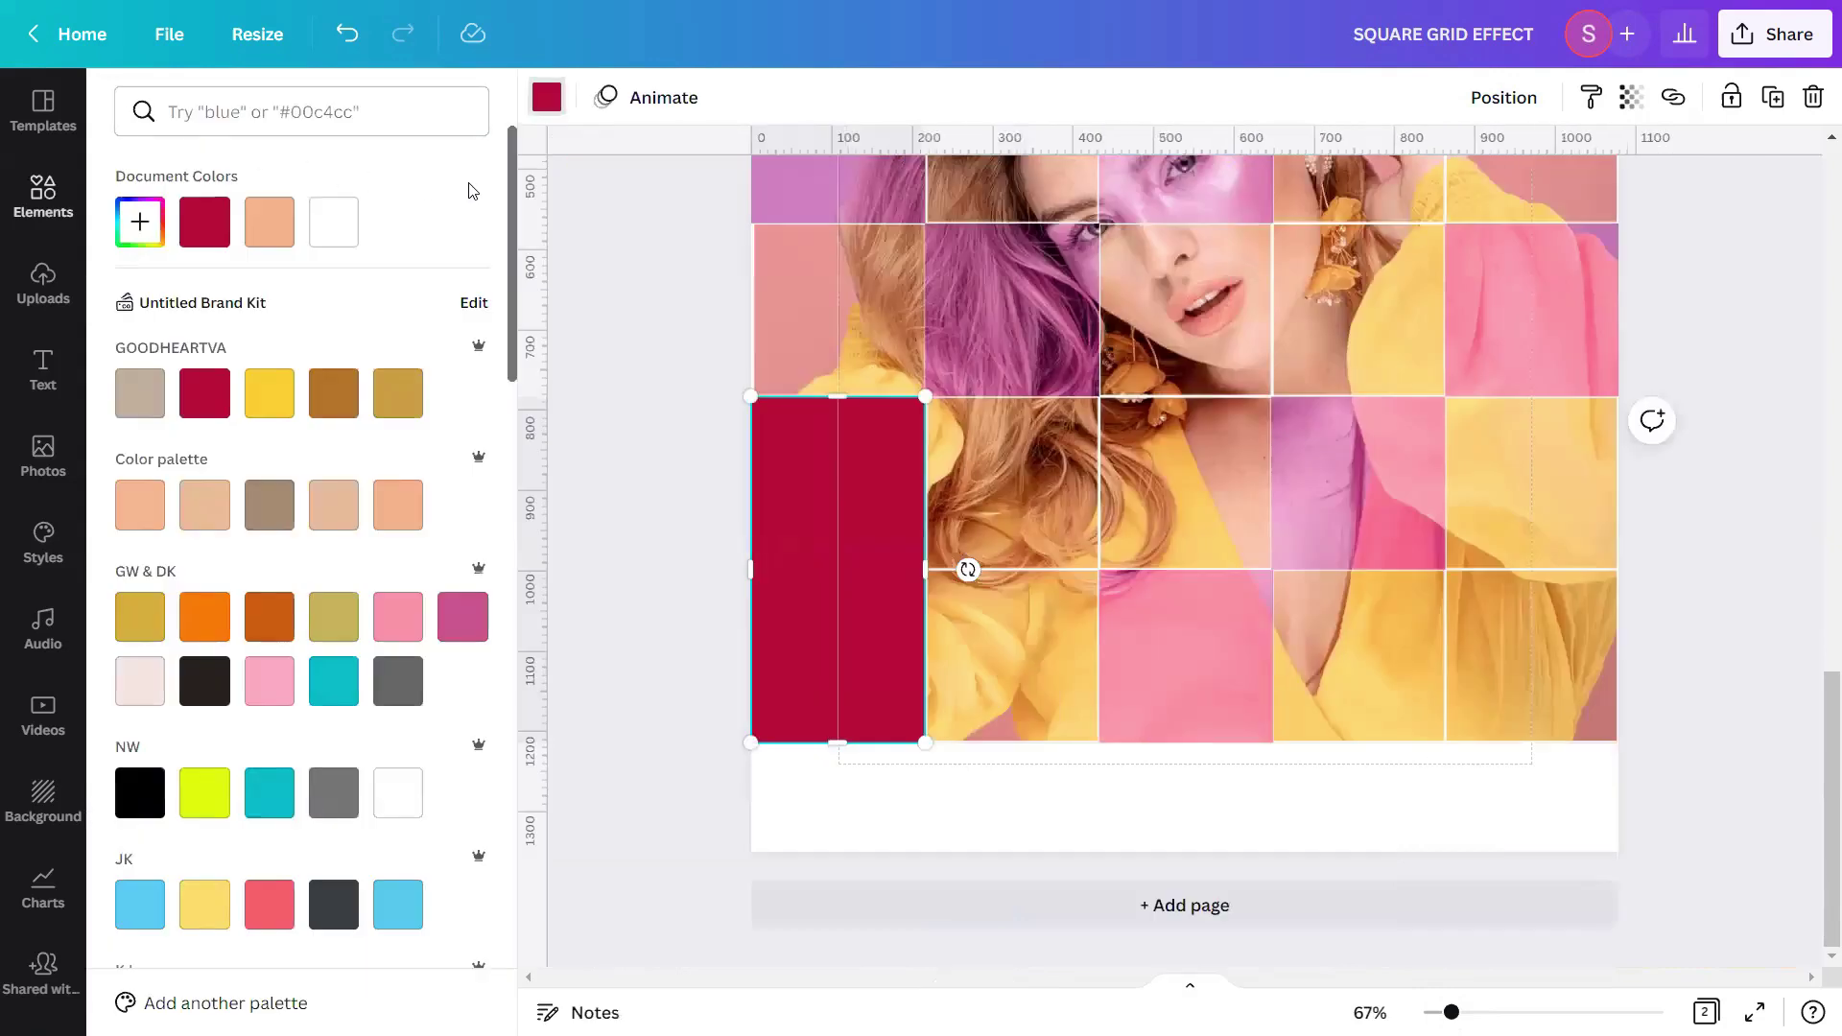
scroll(471, 191, "down", 15)
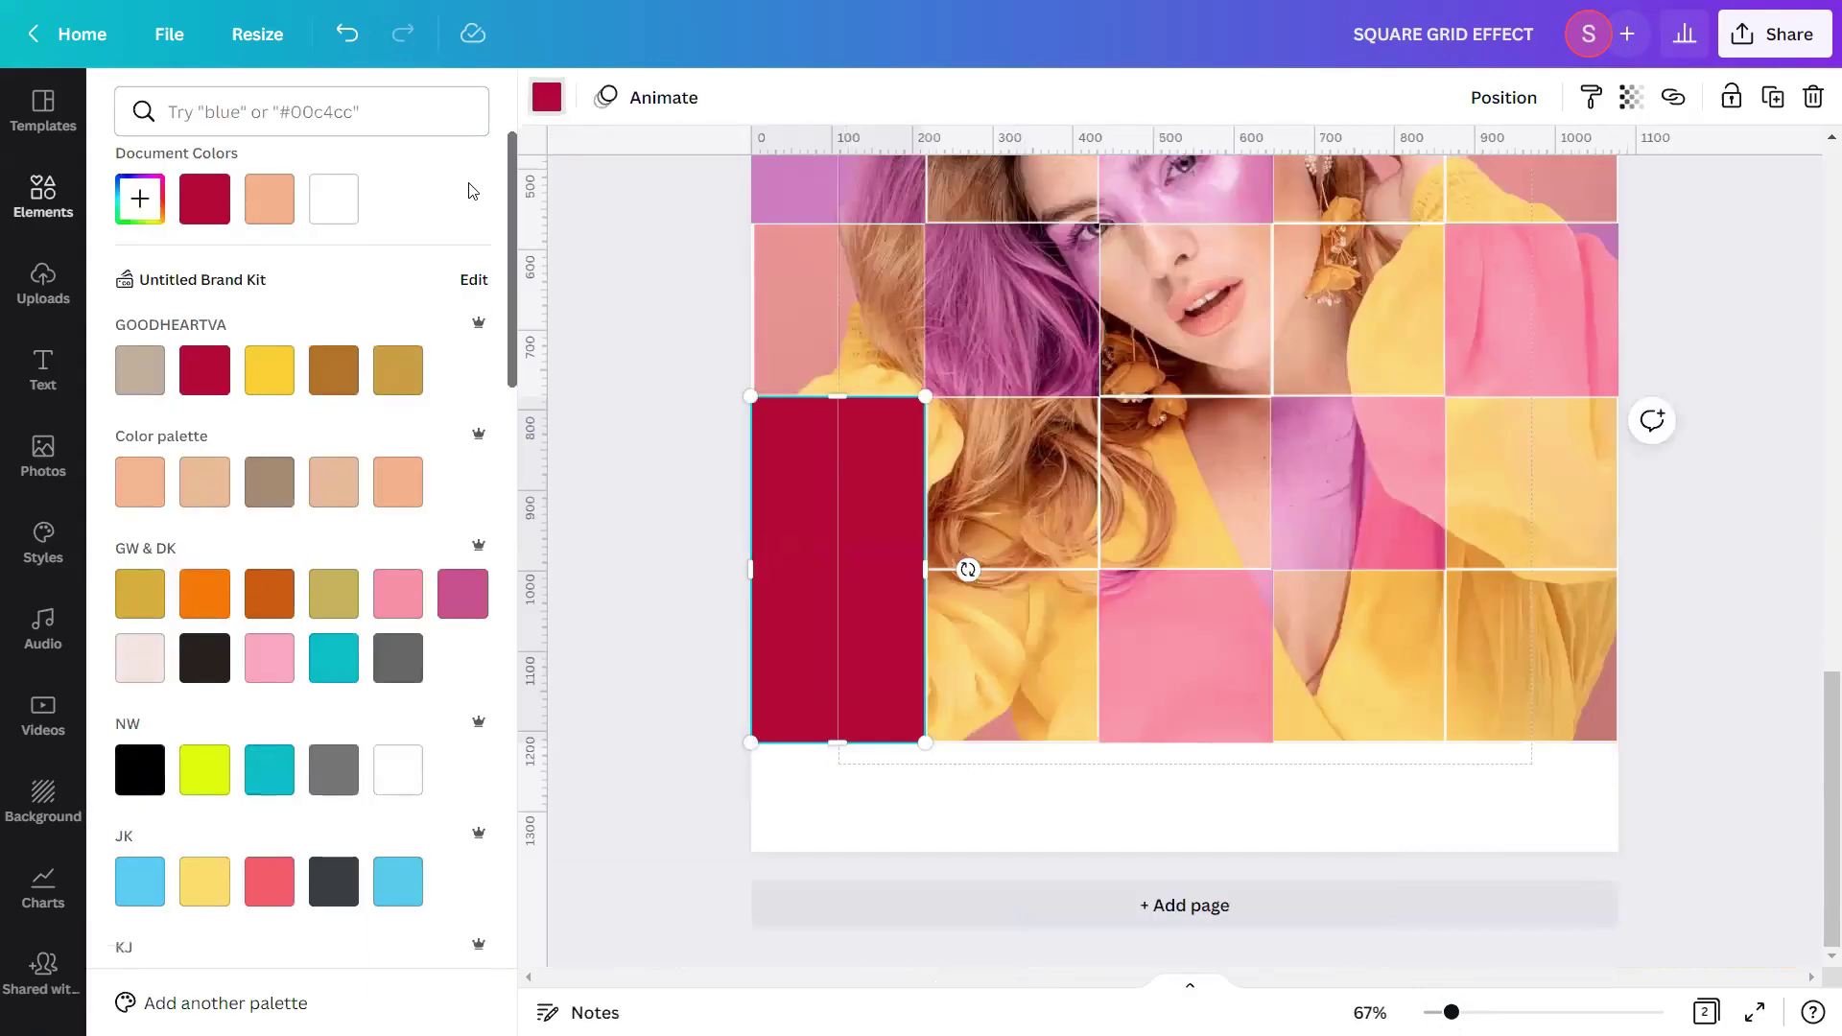
scroll(471, 191, "down", 10)
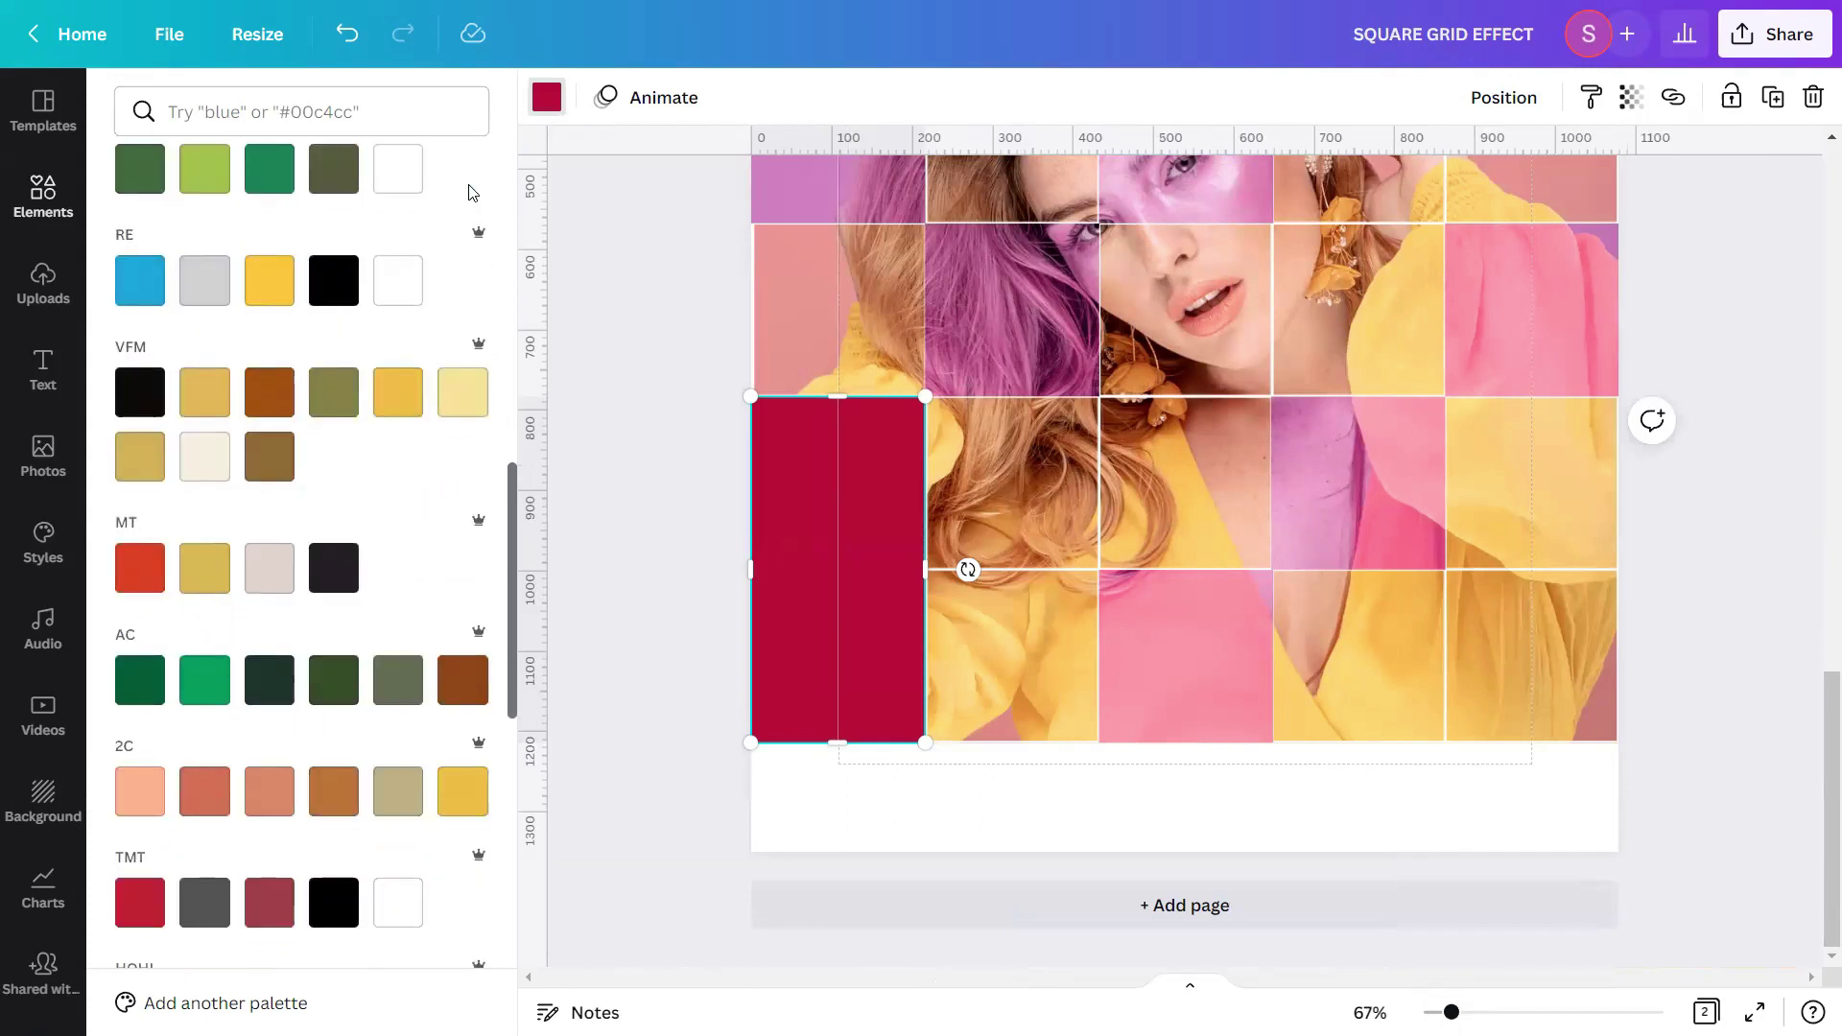
scroll(471, 194, "down", 4)
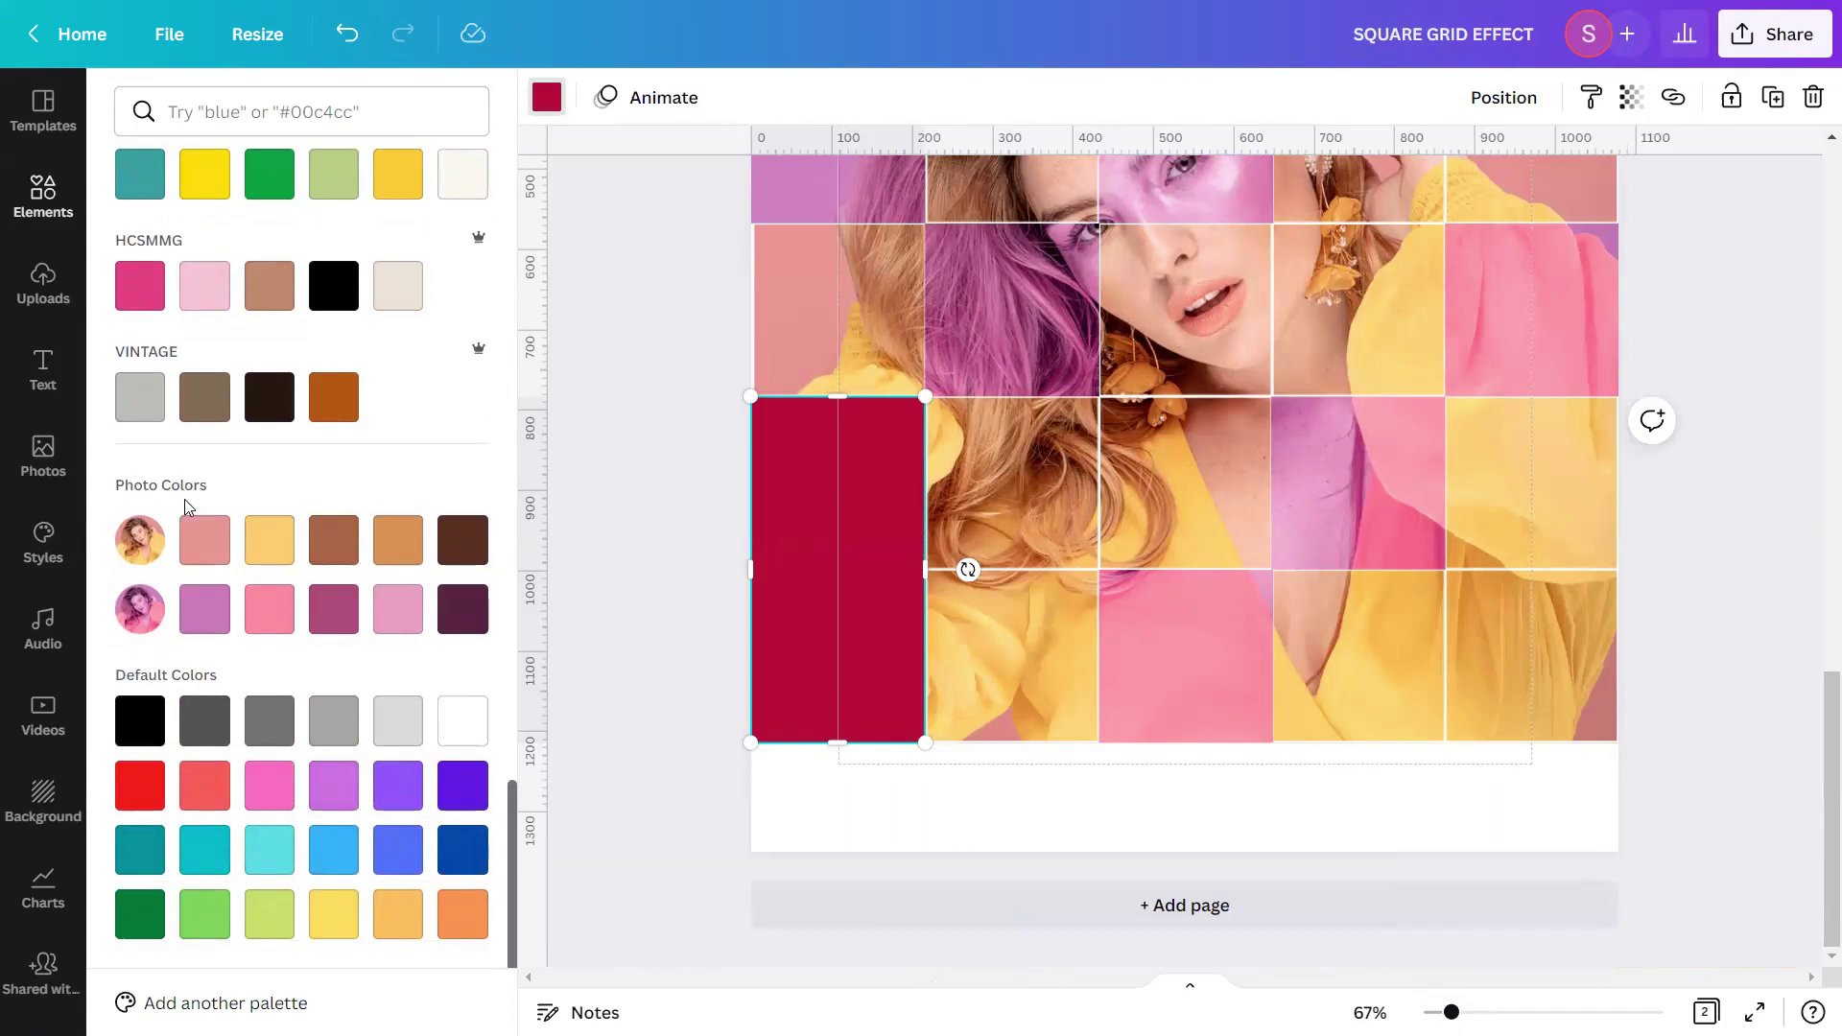
left_click(205, 612)
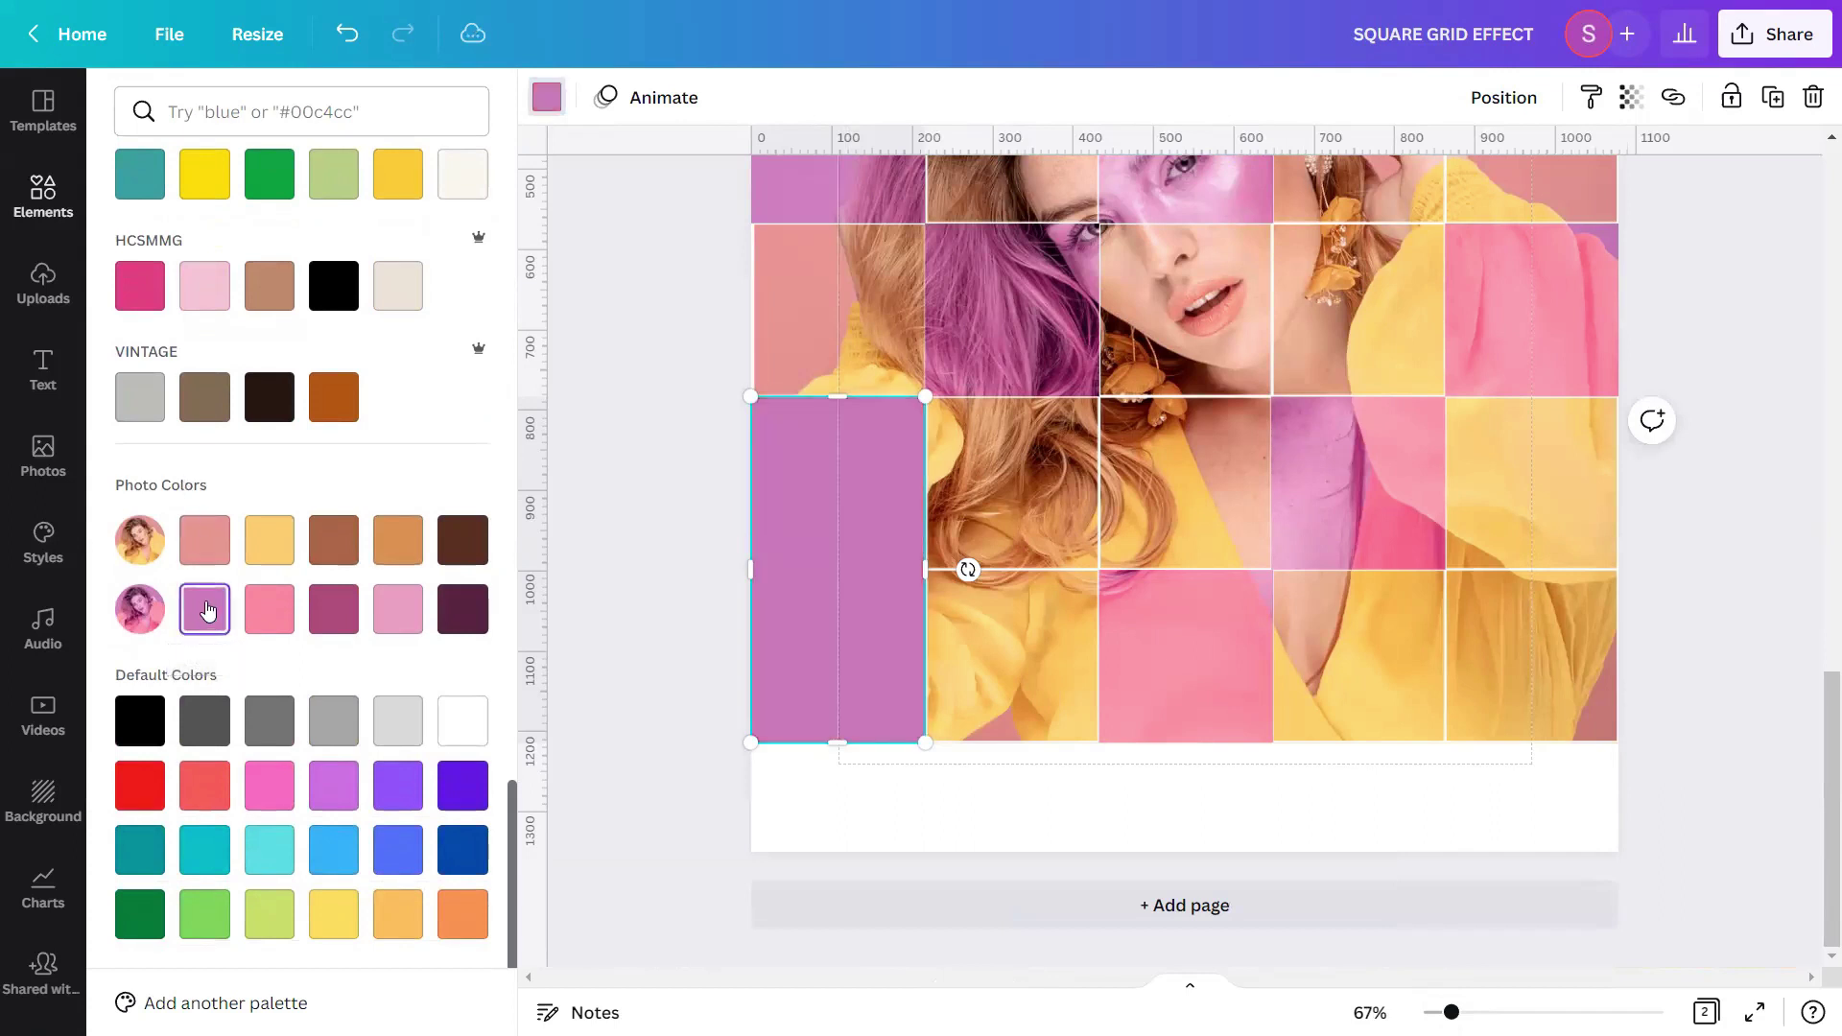
key("Escape")
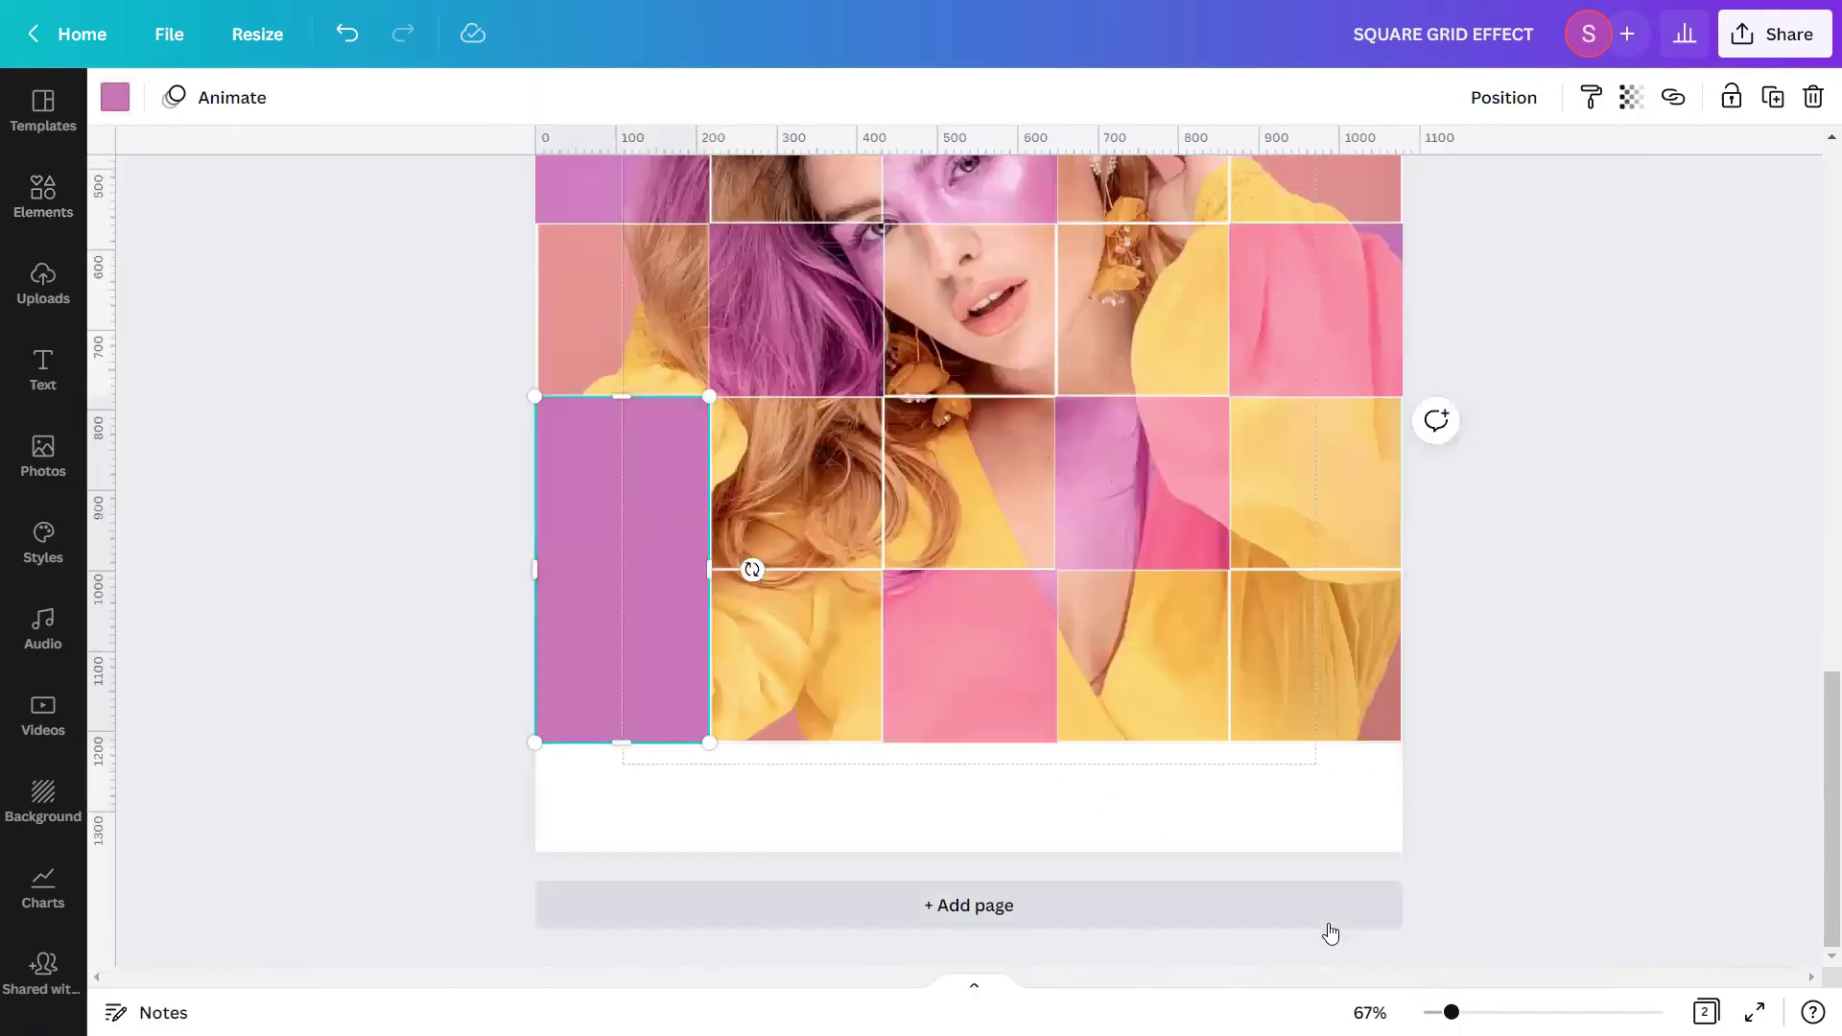
key("ctrl+equal")
key("ctrl+equal")
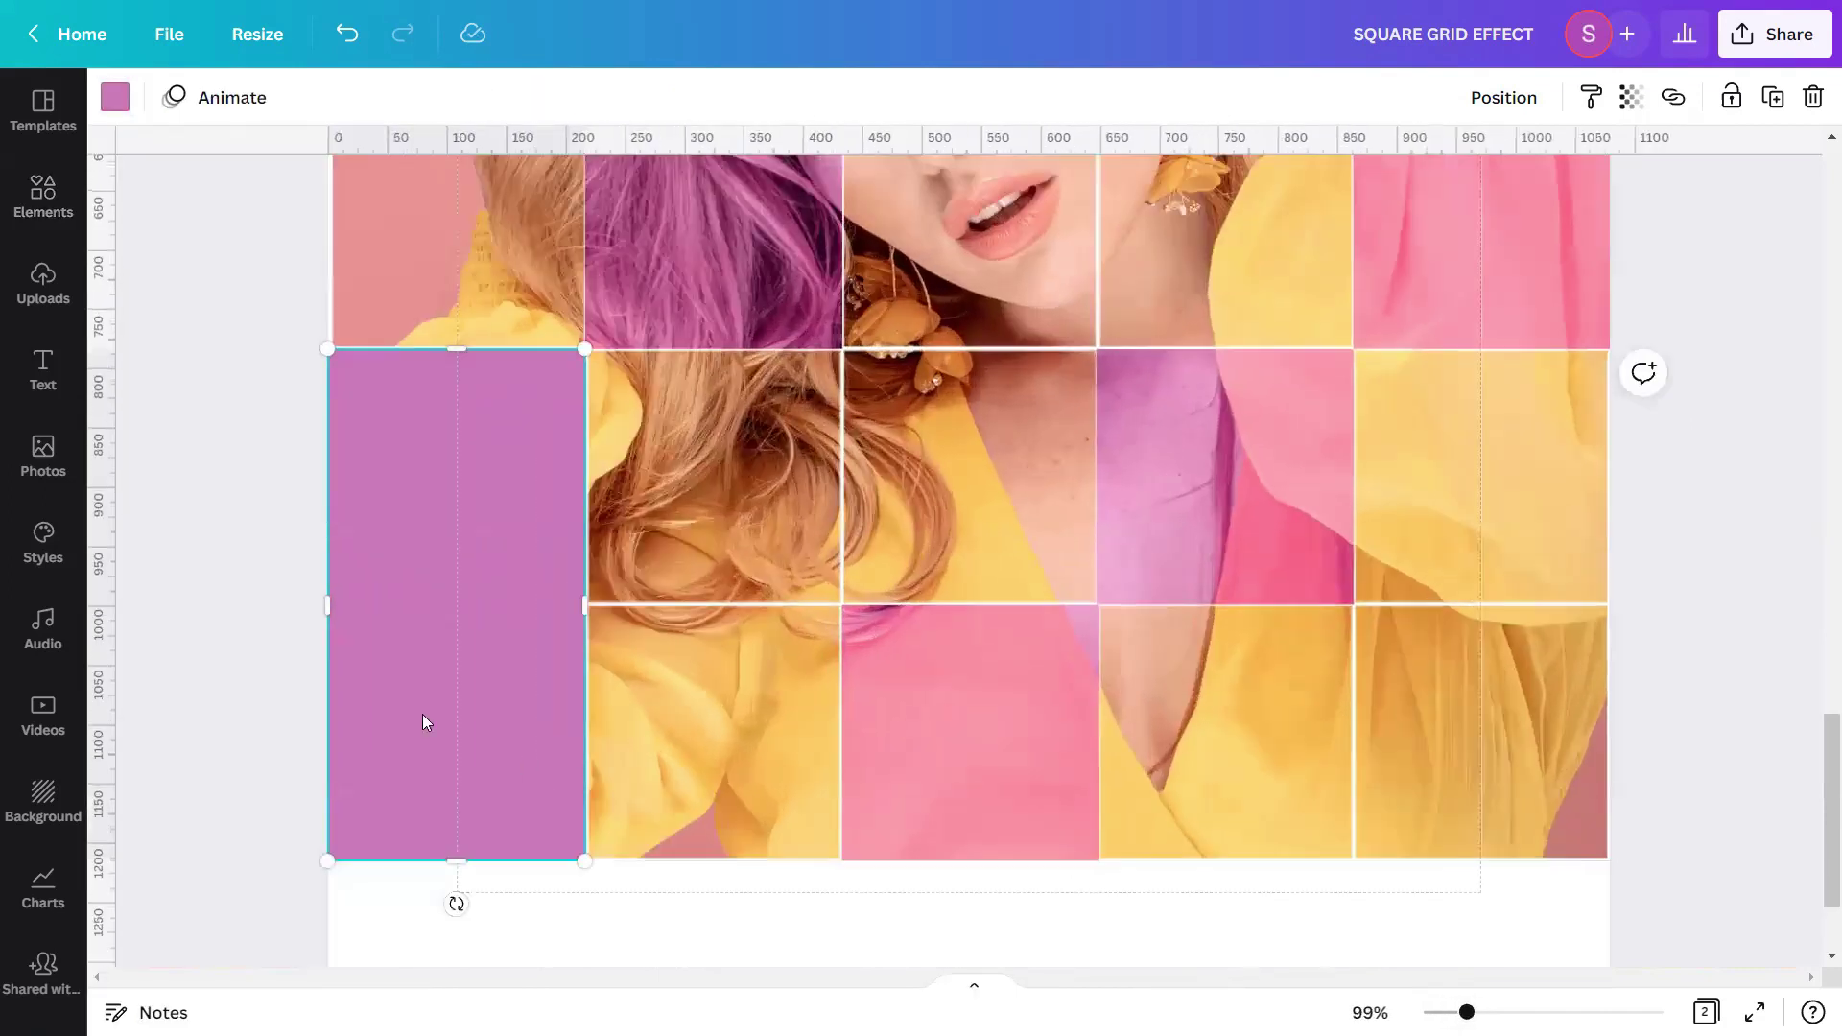
Copy the purple rectangle over the right column and shrink the copy to a single square
left_click(217, 551)
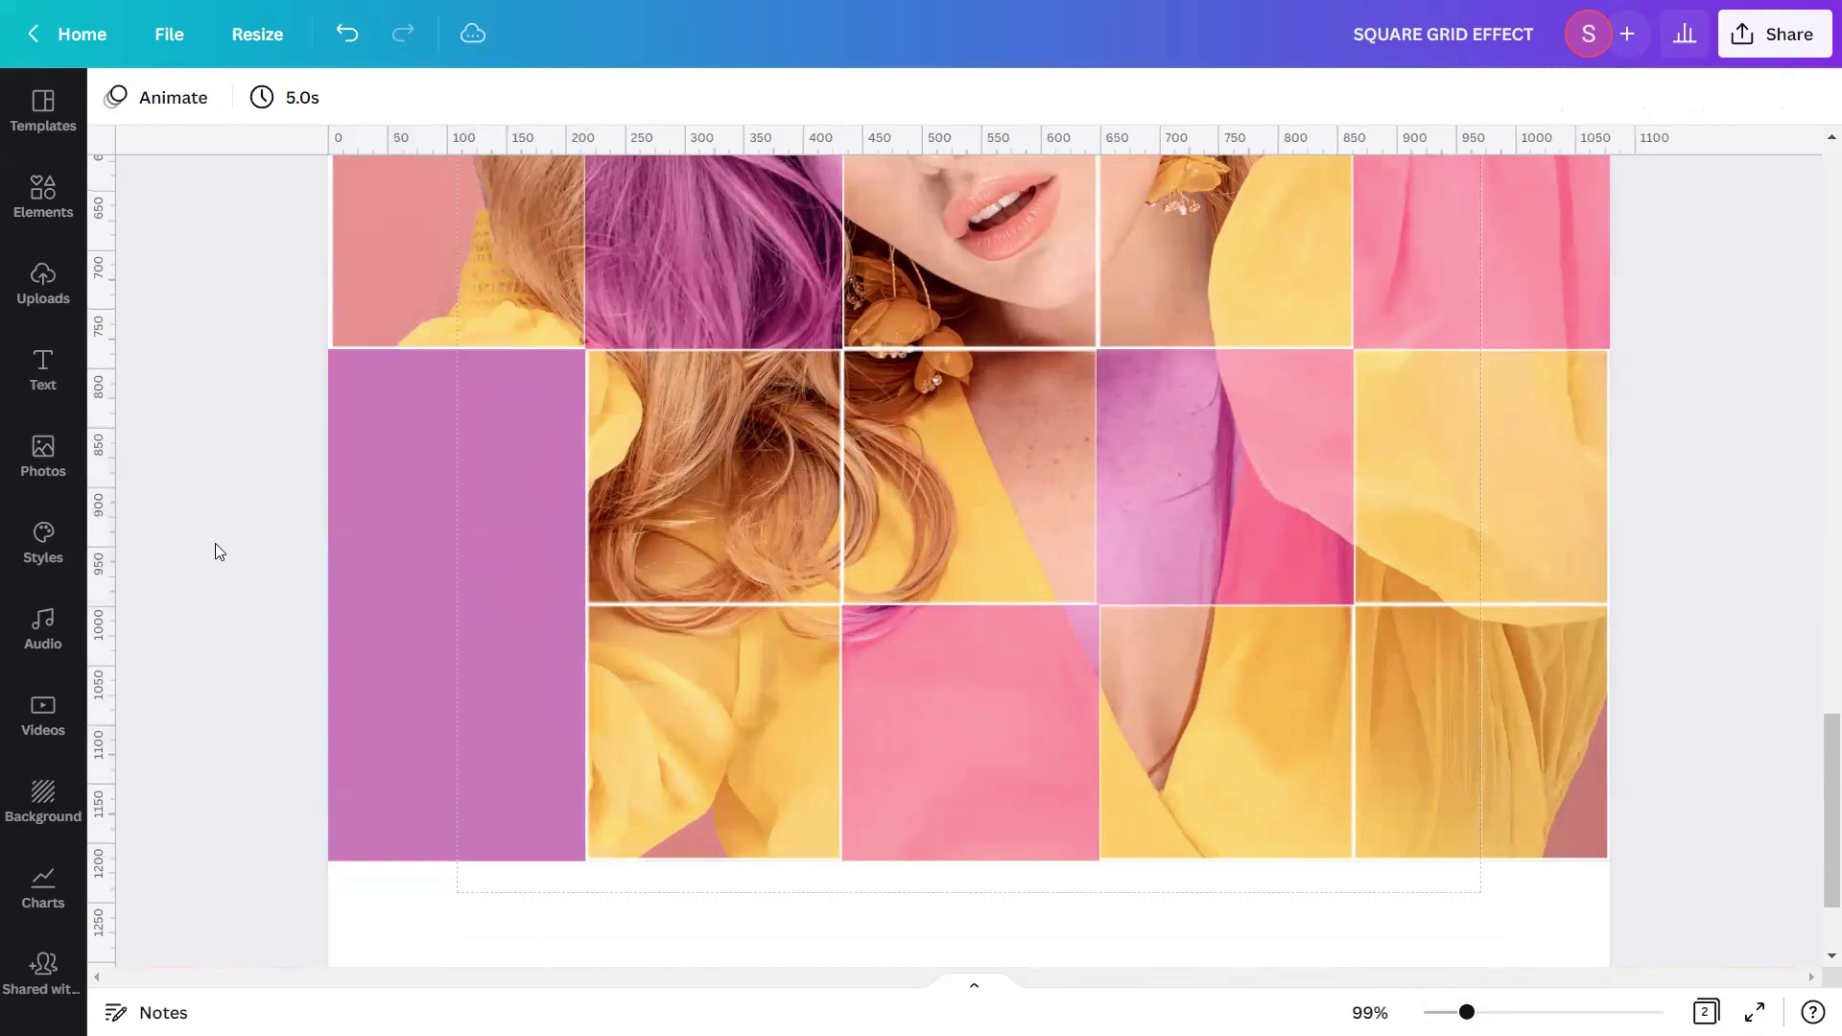
left_click(480, 526)
left_click_drag(533, 517, 1501, 511)
left_click_drag(1482, 353, 1504, 609)
Snap the purple square into the top row's fourth cell, fitted to 216 by 218
left_click(1345, 729)
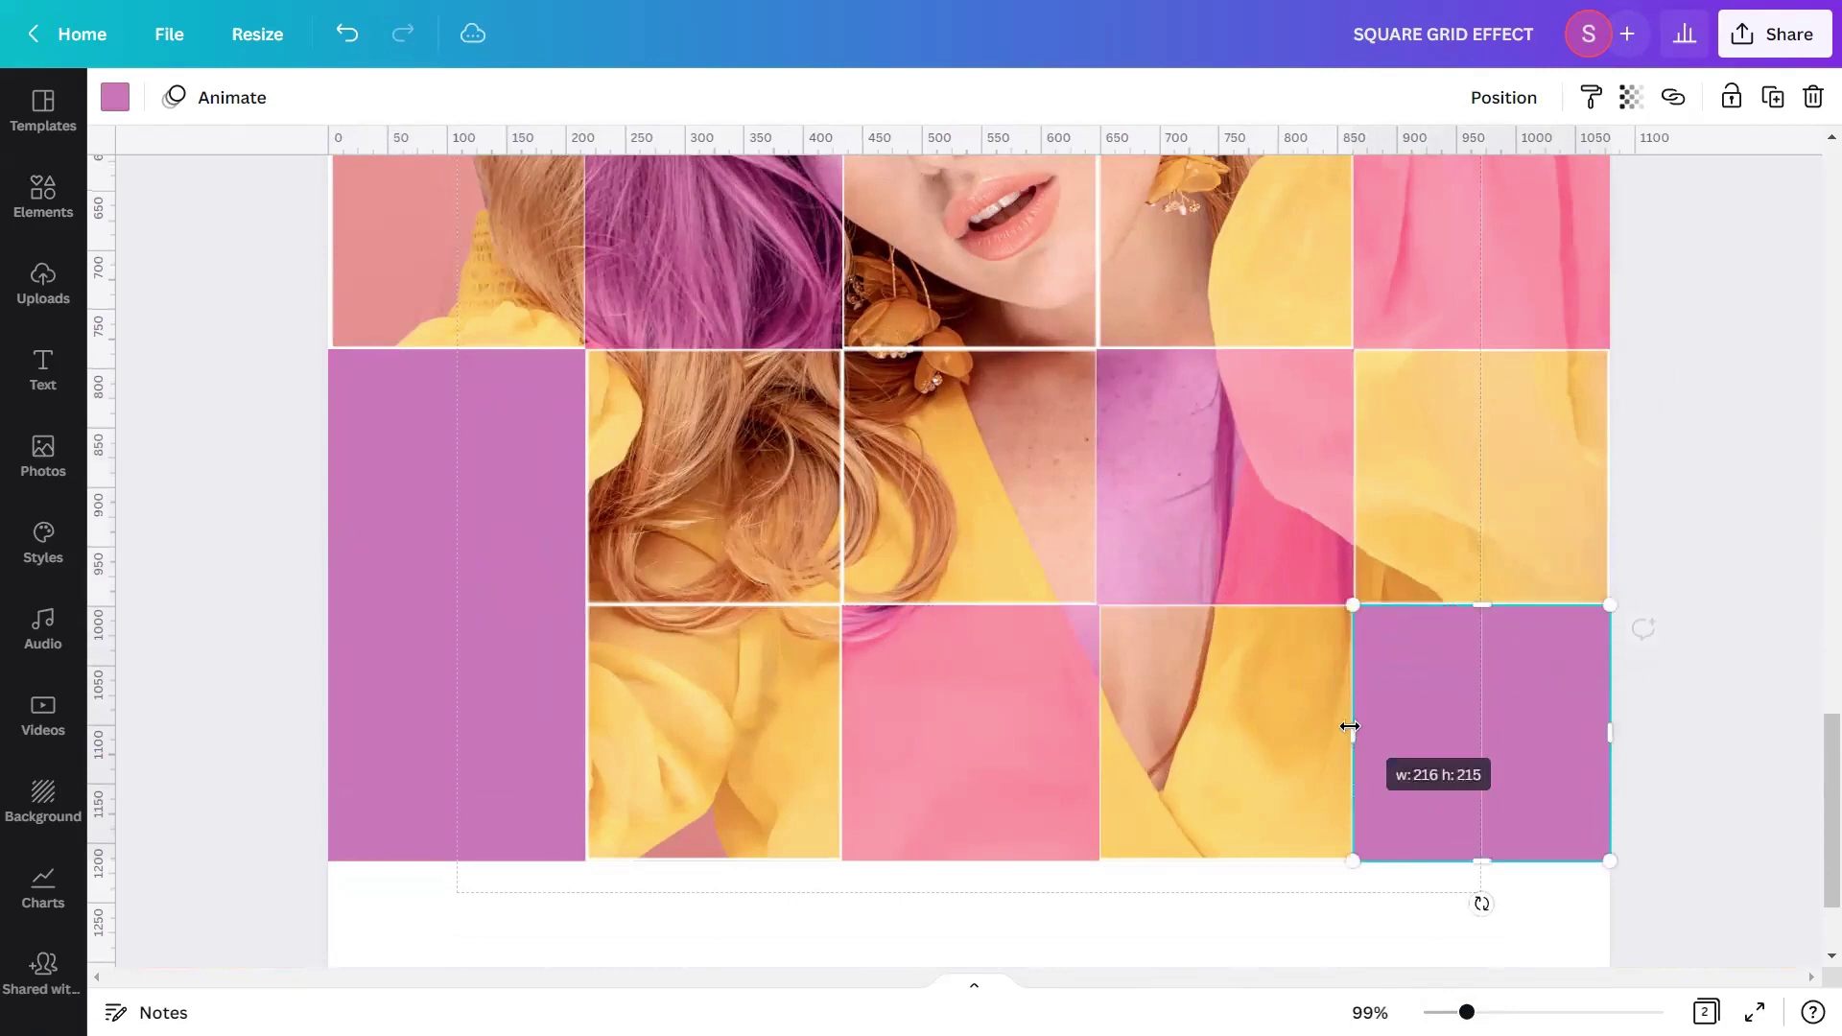
left_click_drag(1468, 765, 931, 570)
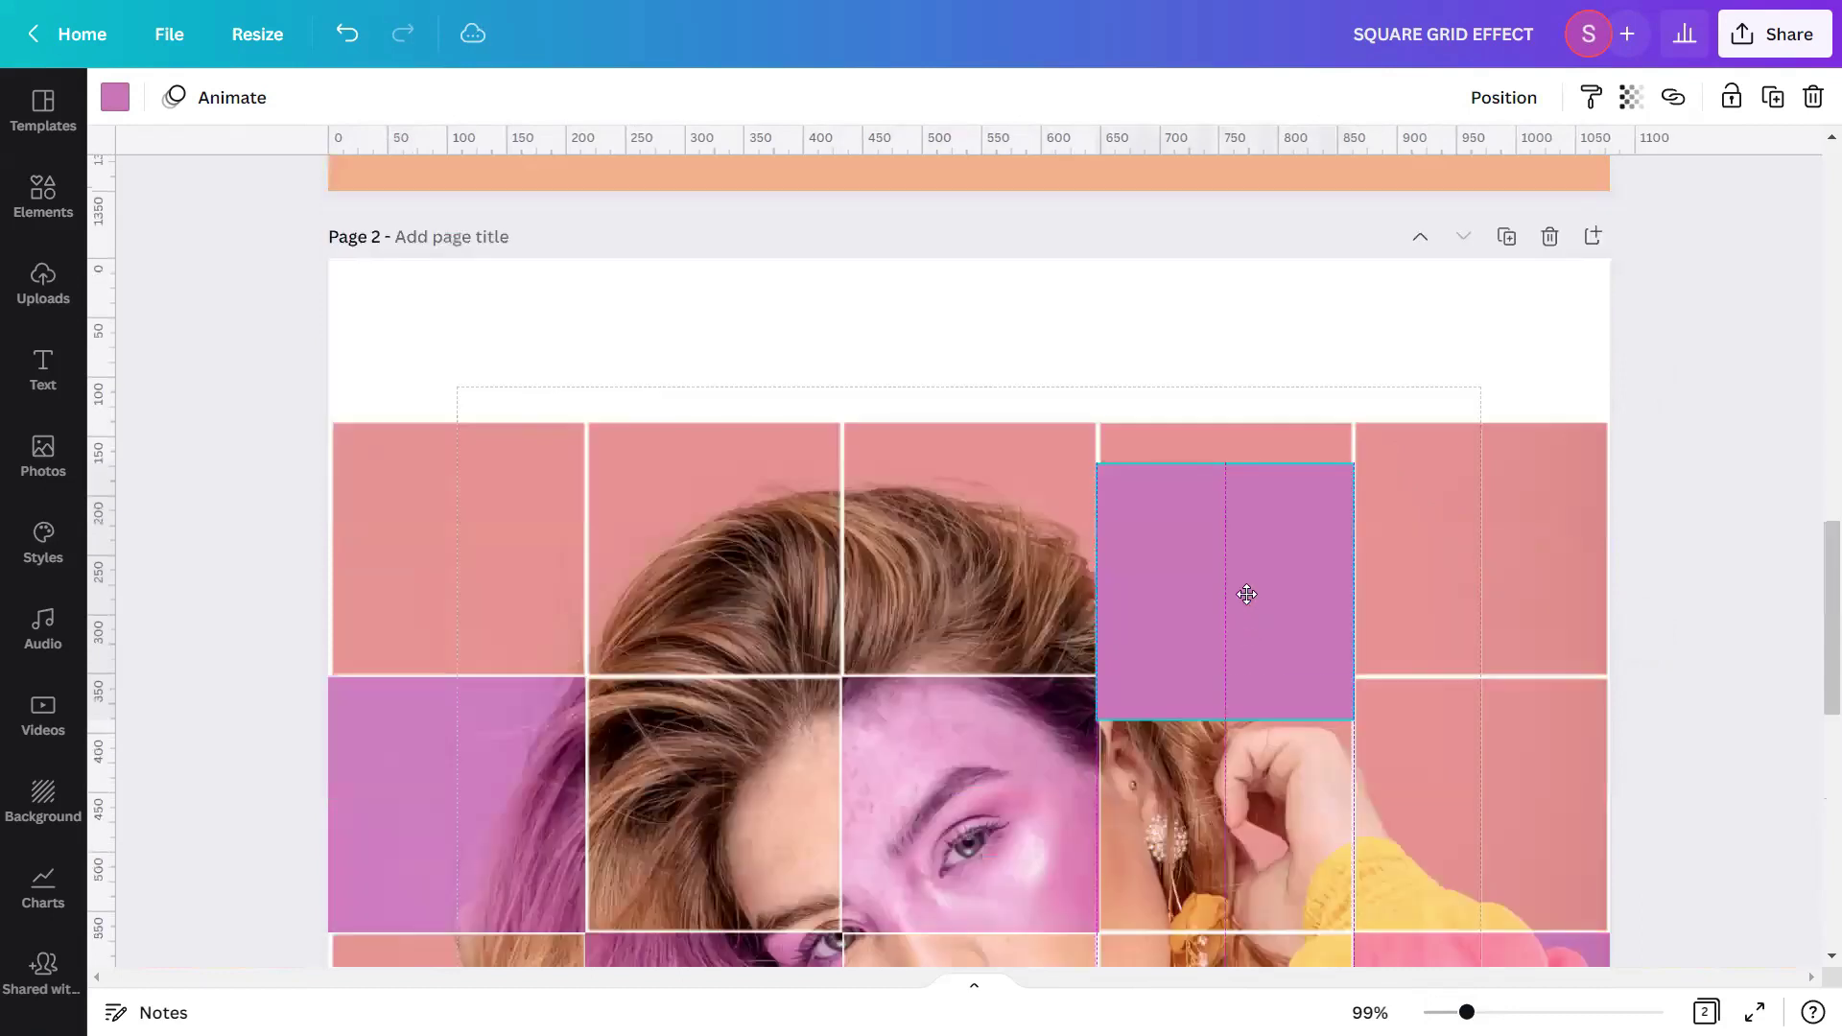
left_click_drag(1241, 596, 1231, 593)
left_click_drag(1229, 422, 1226, 420)
left_click(1456, 718)
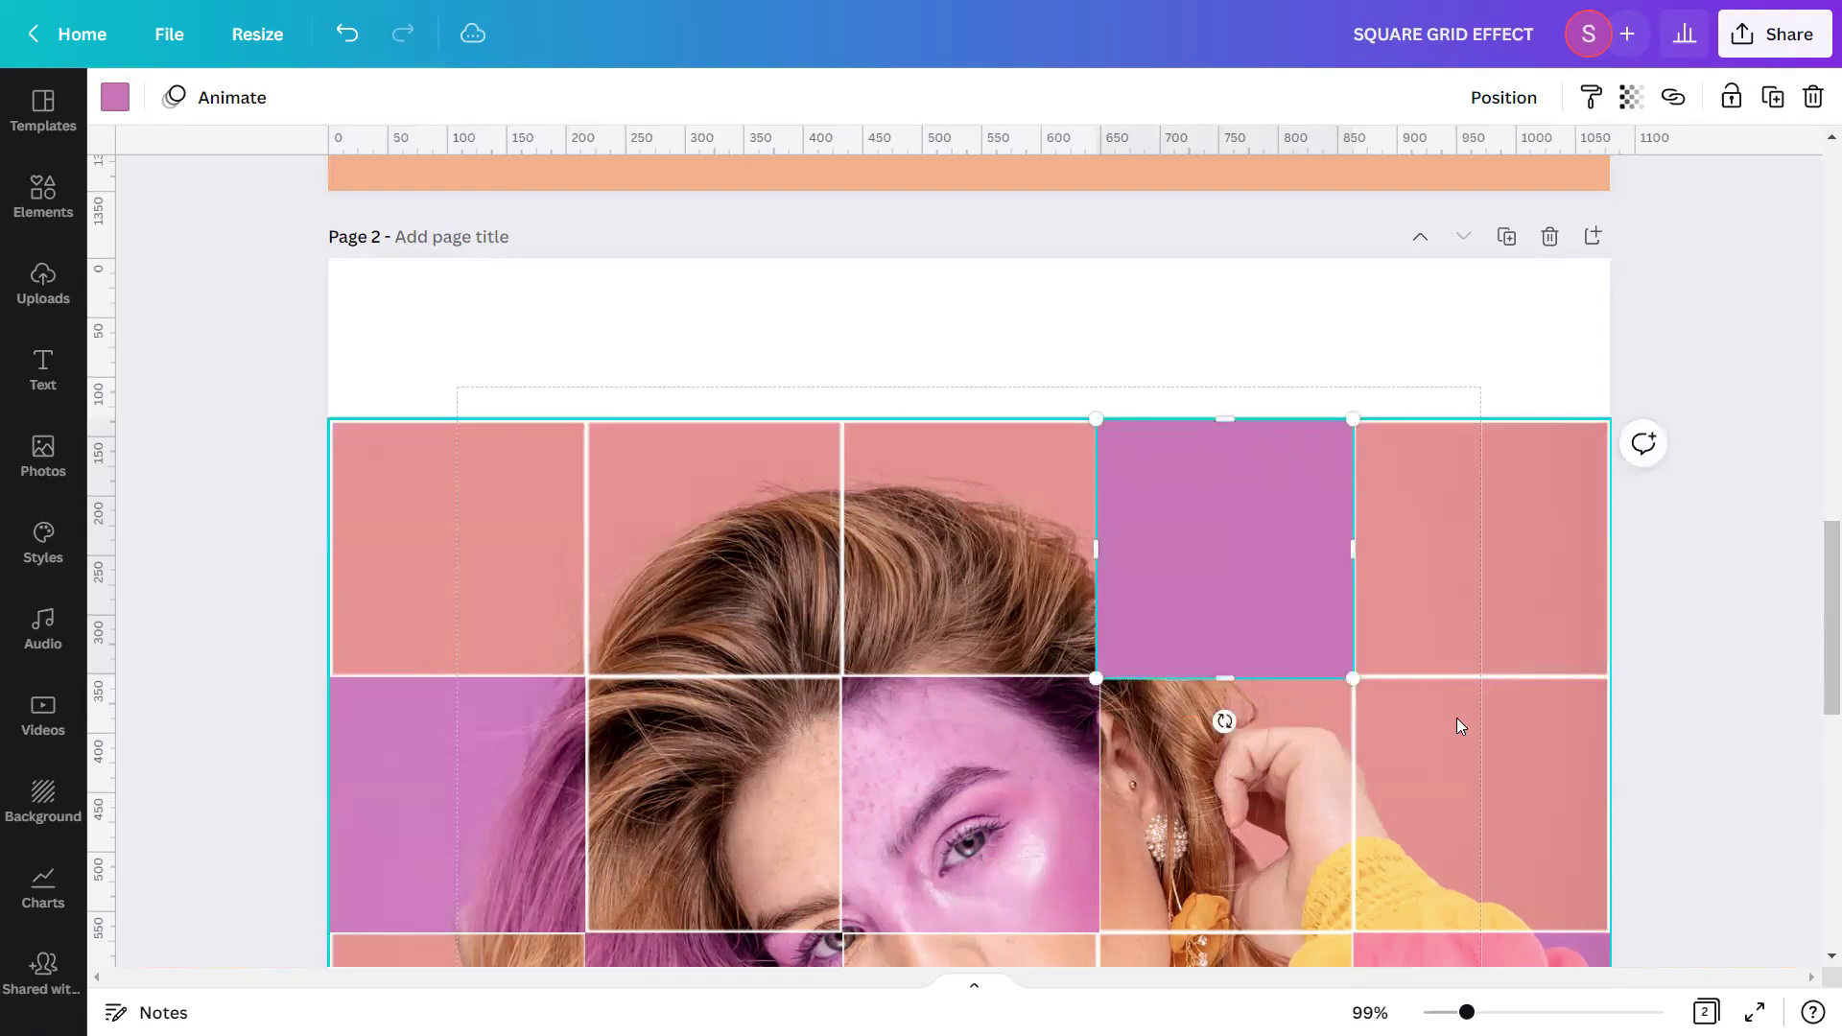
left_click(1715, 706)
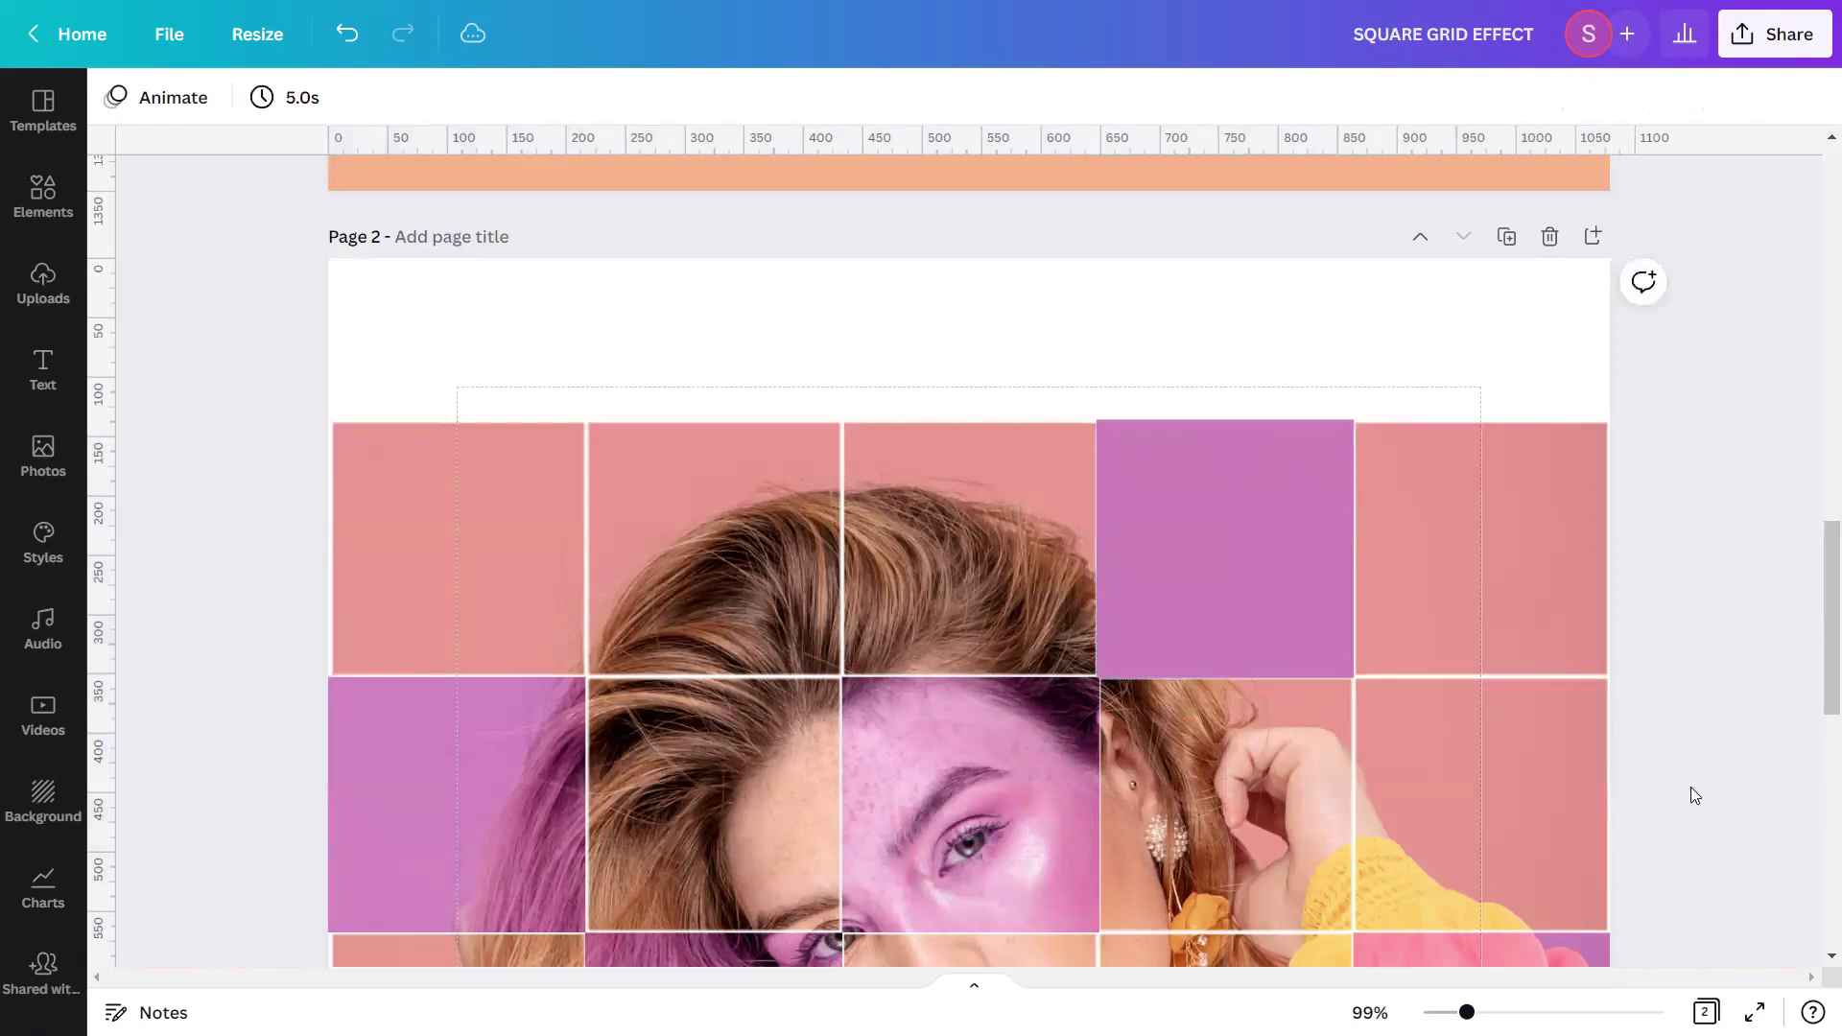
scroll(1813, 662, "down", 5)
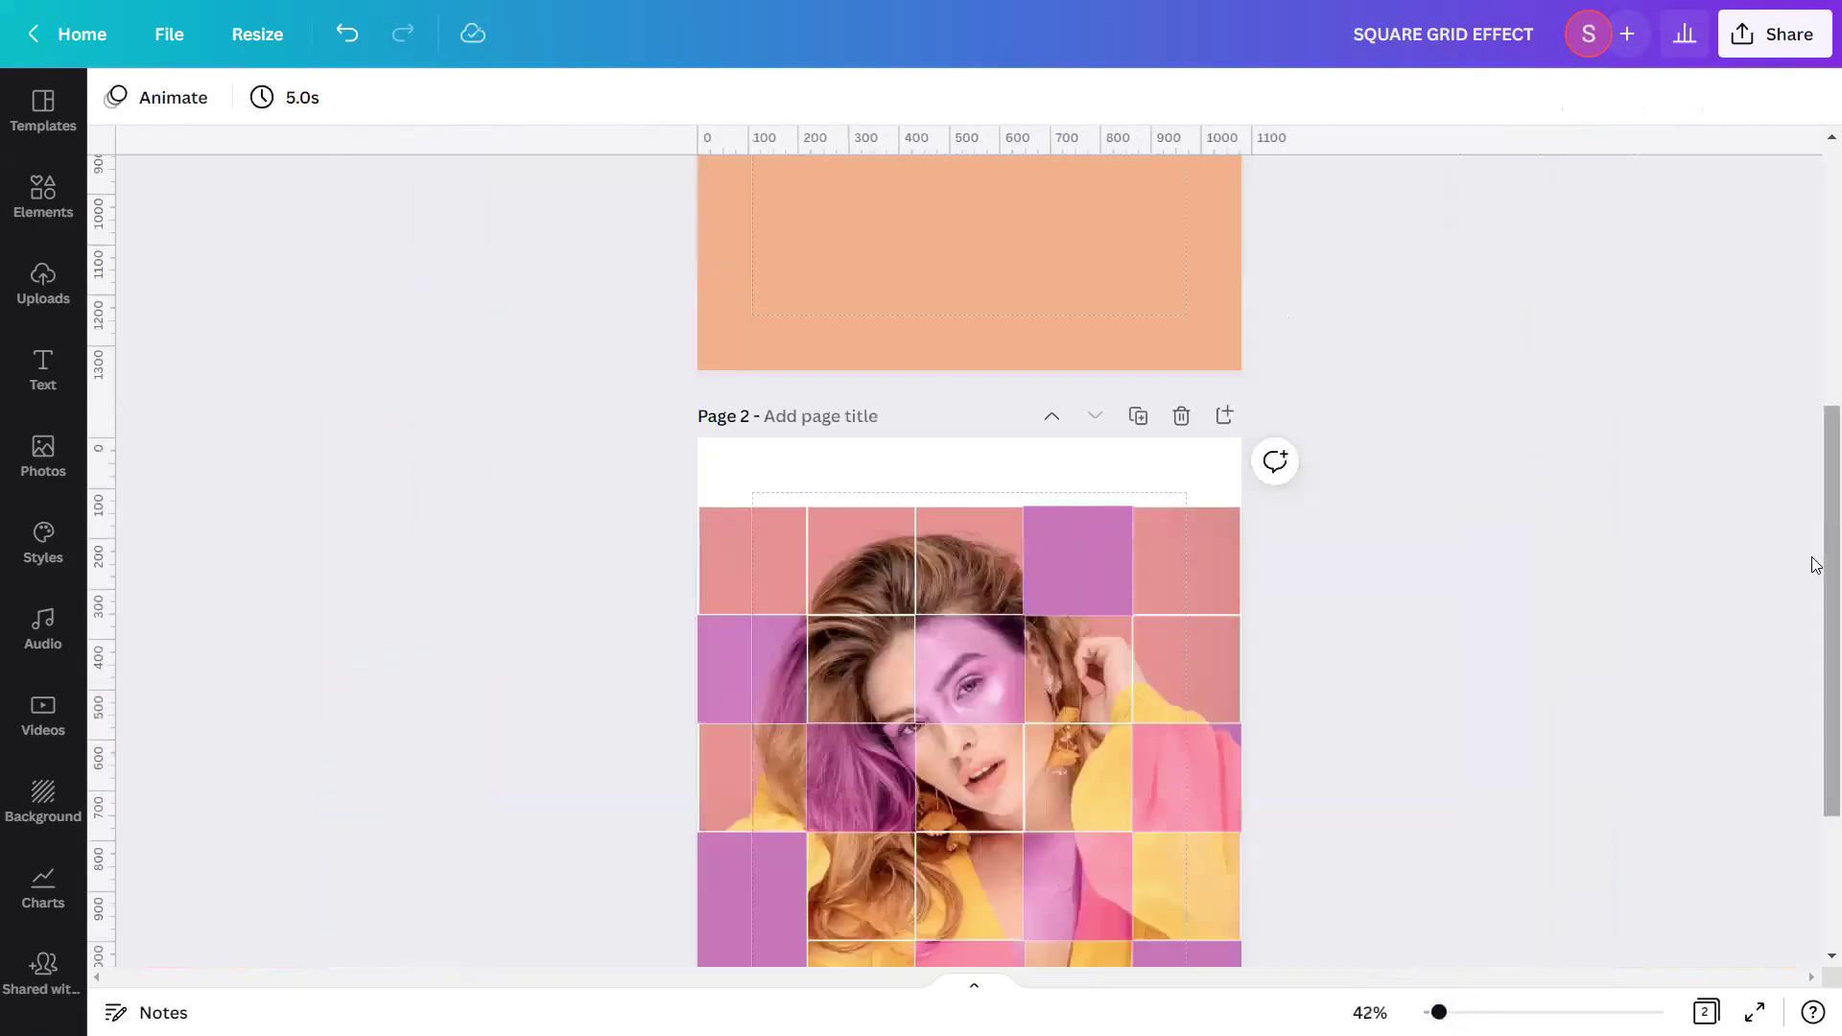
scroll(1814, 633, "down", 1)
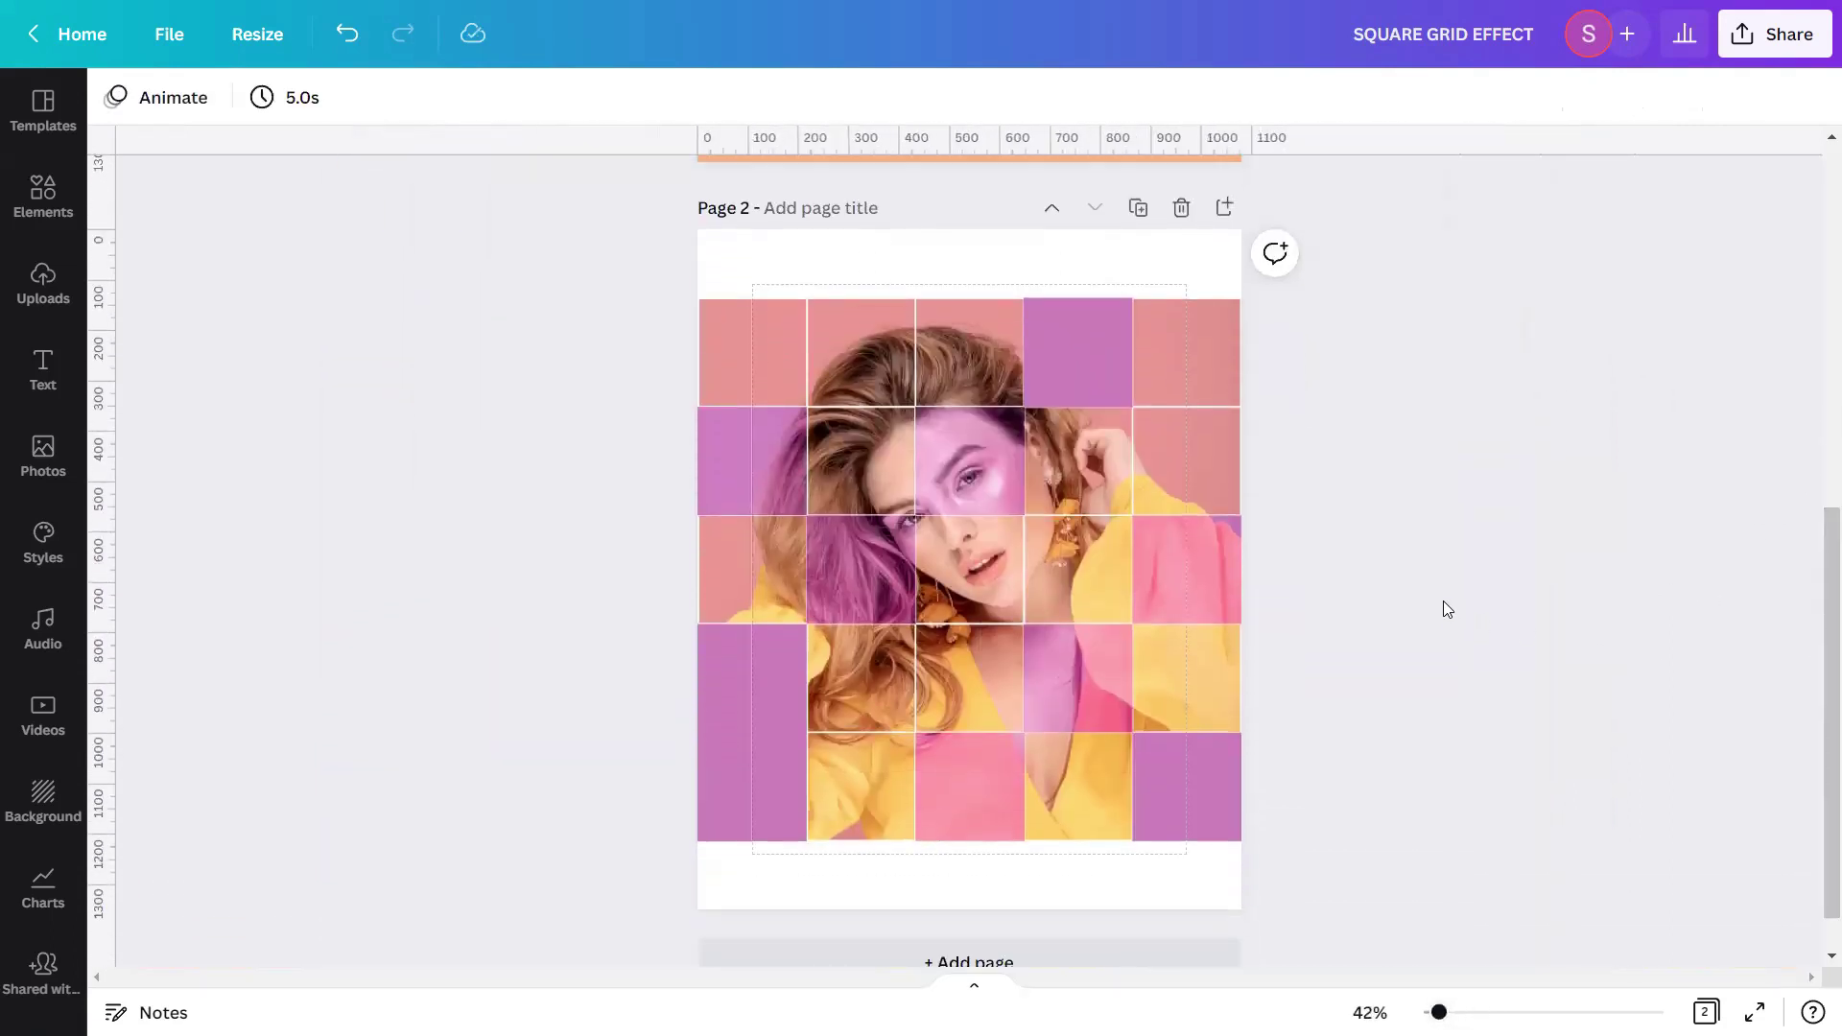
Select all grid elements and send them one layer backward
left_click_drag(1440, 309, 309, 875)
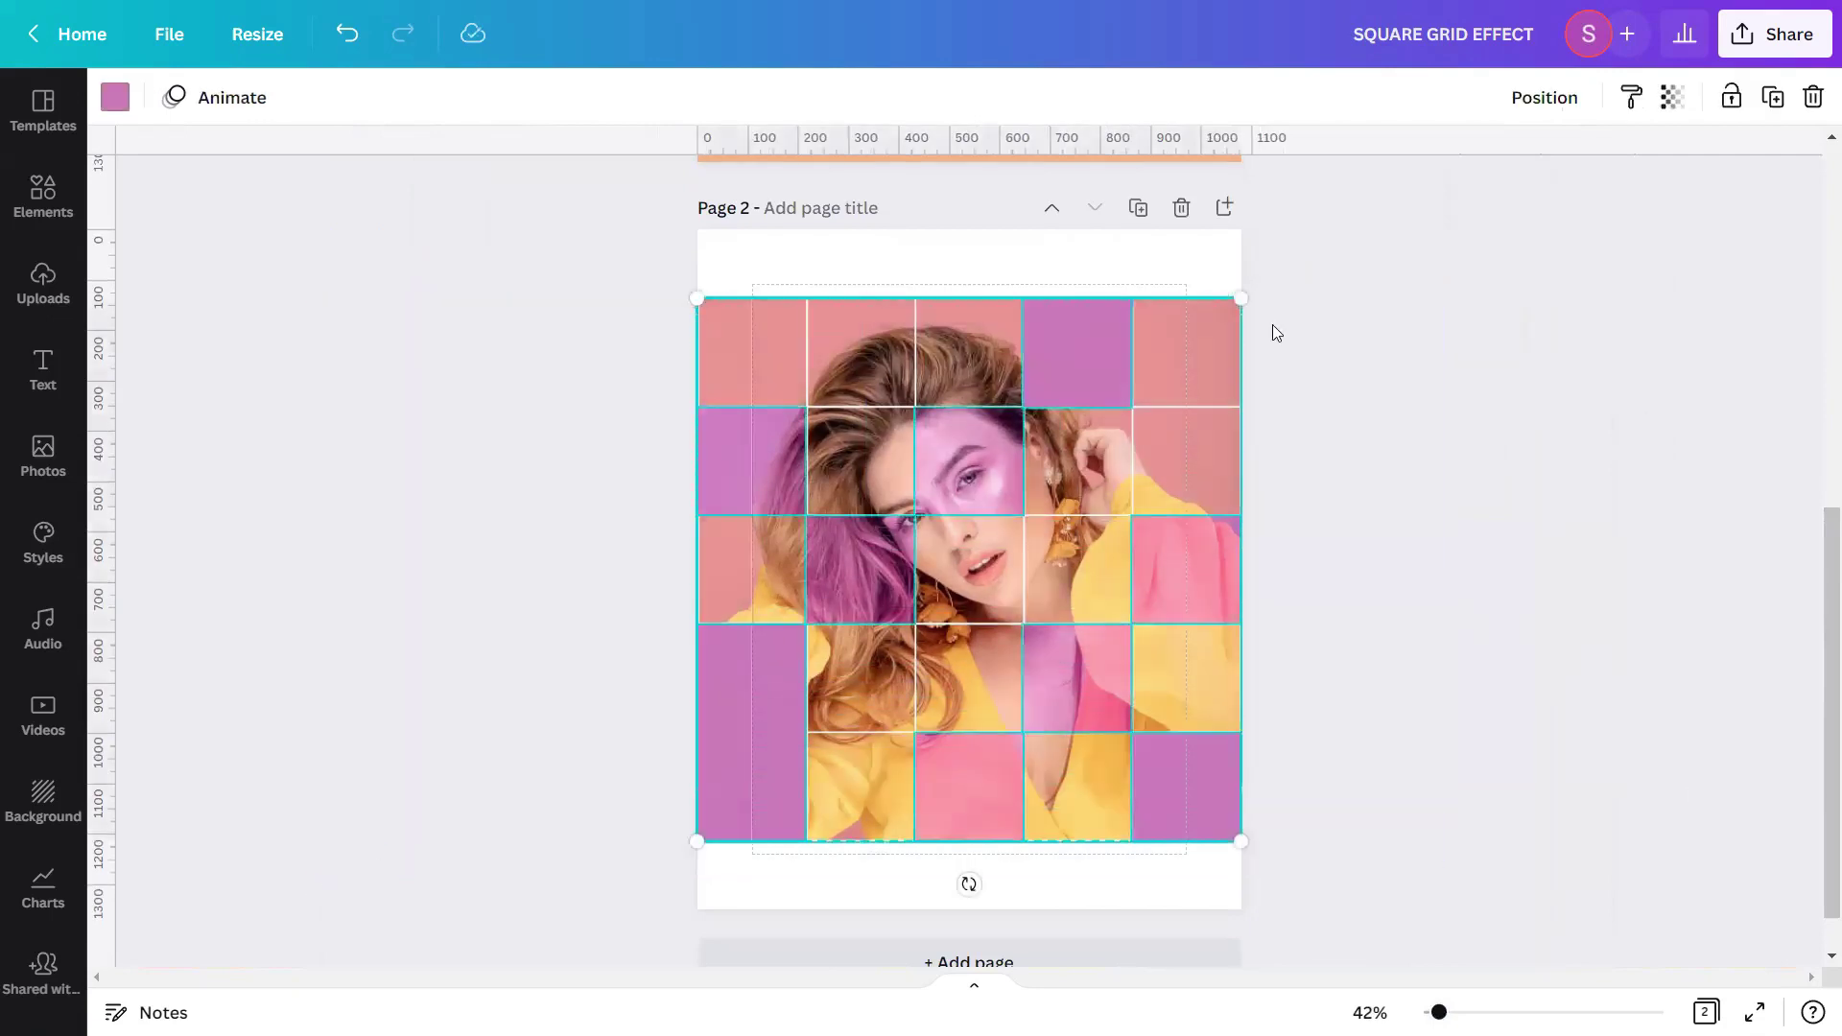
left_click(1562, 98)
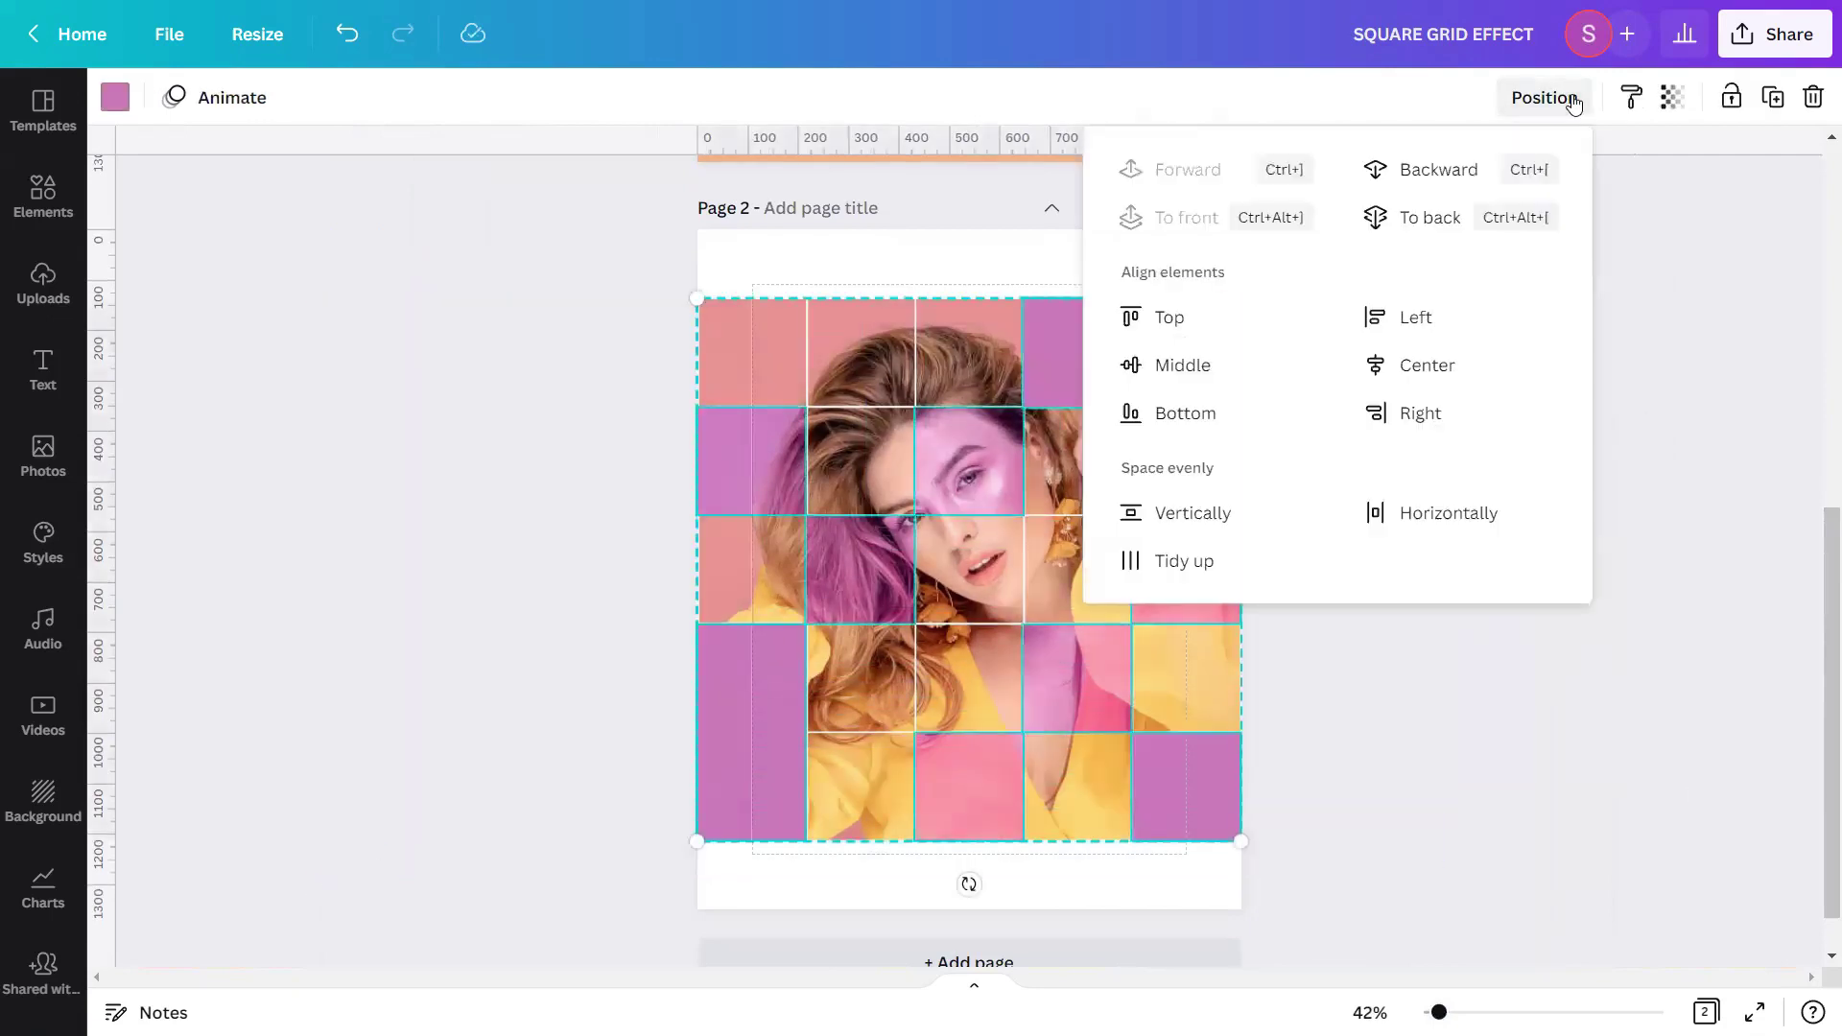
left_click(1470, 178)
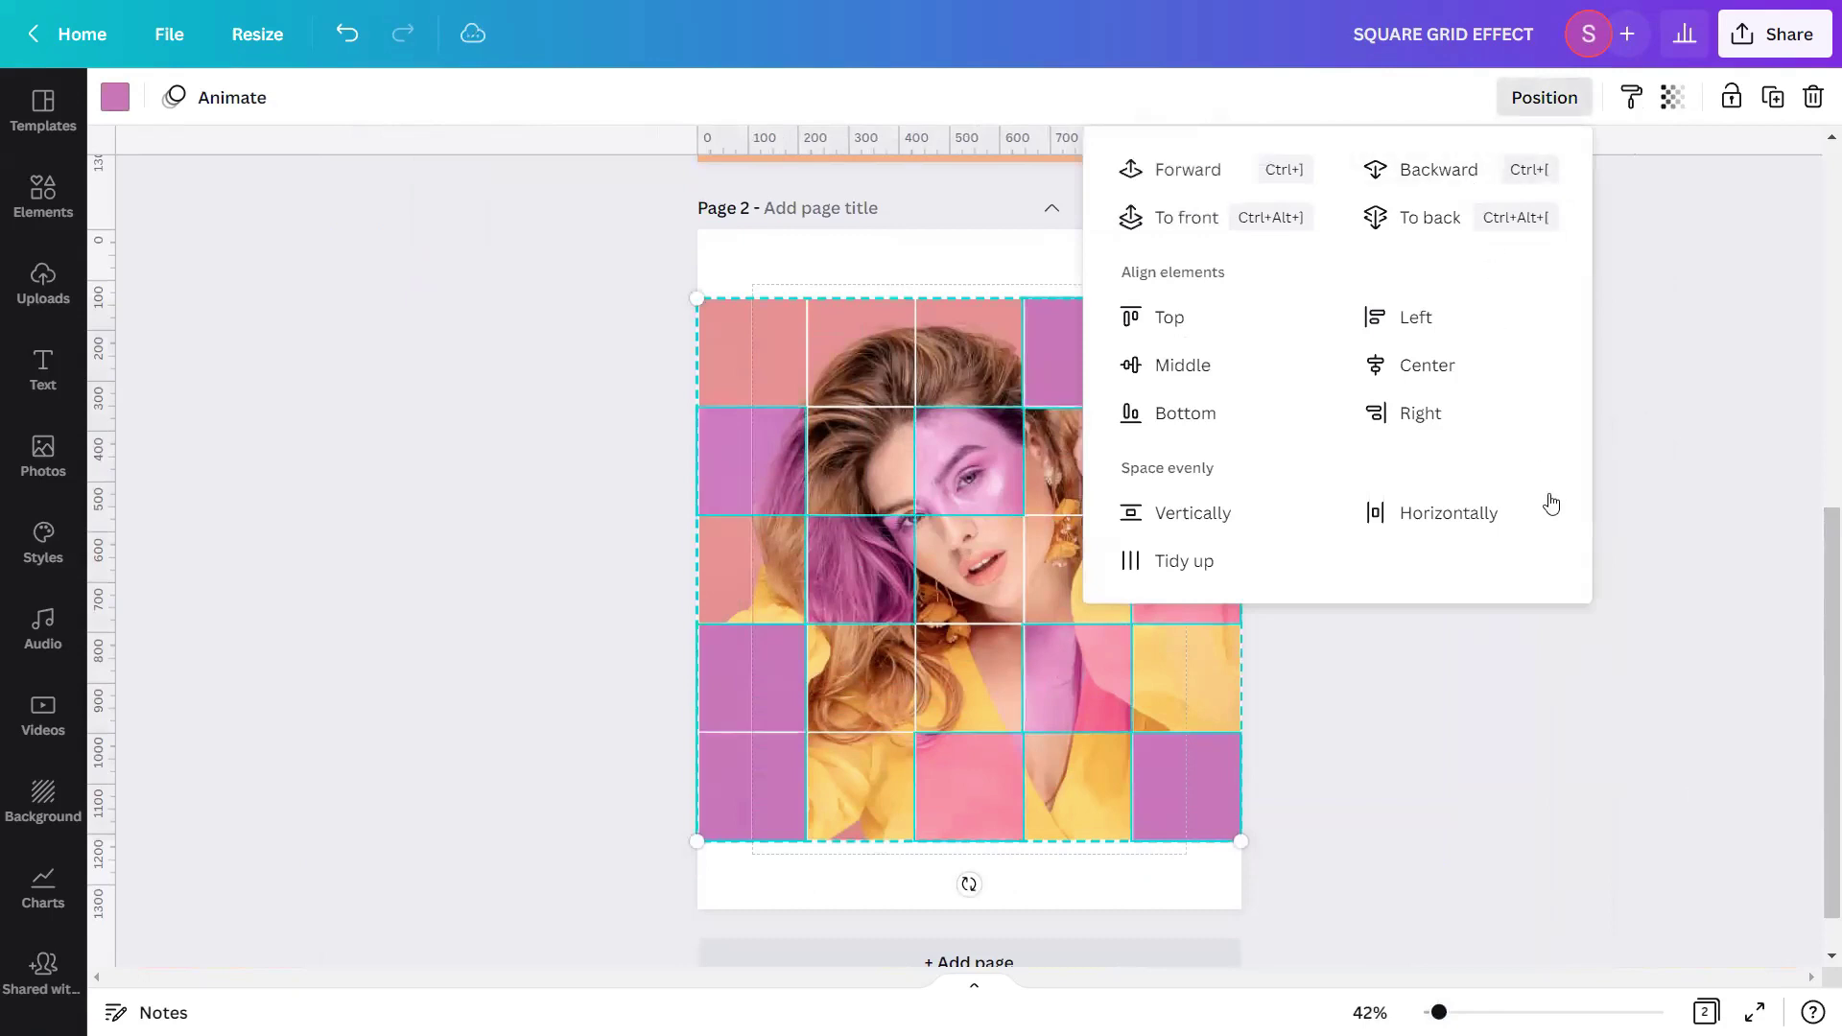
left_click(1619, 698)
left_click(1617, 700)
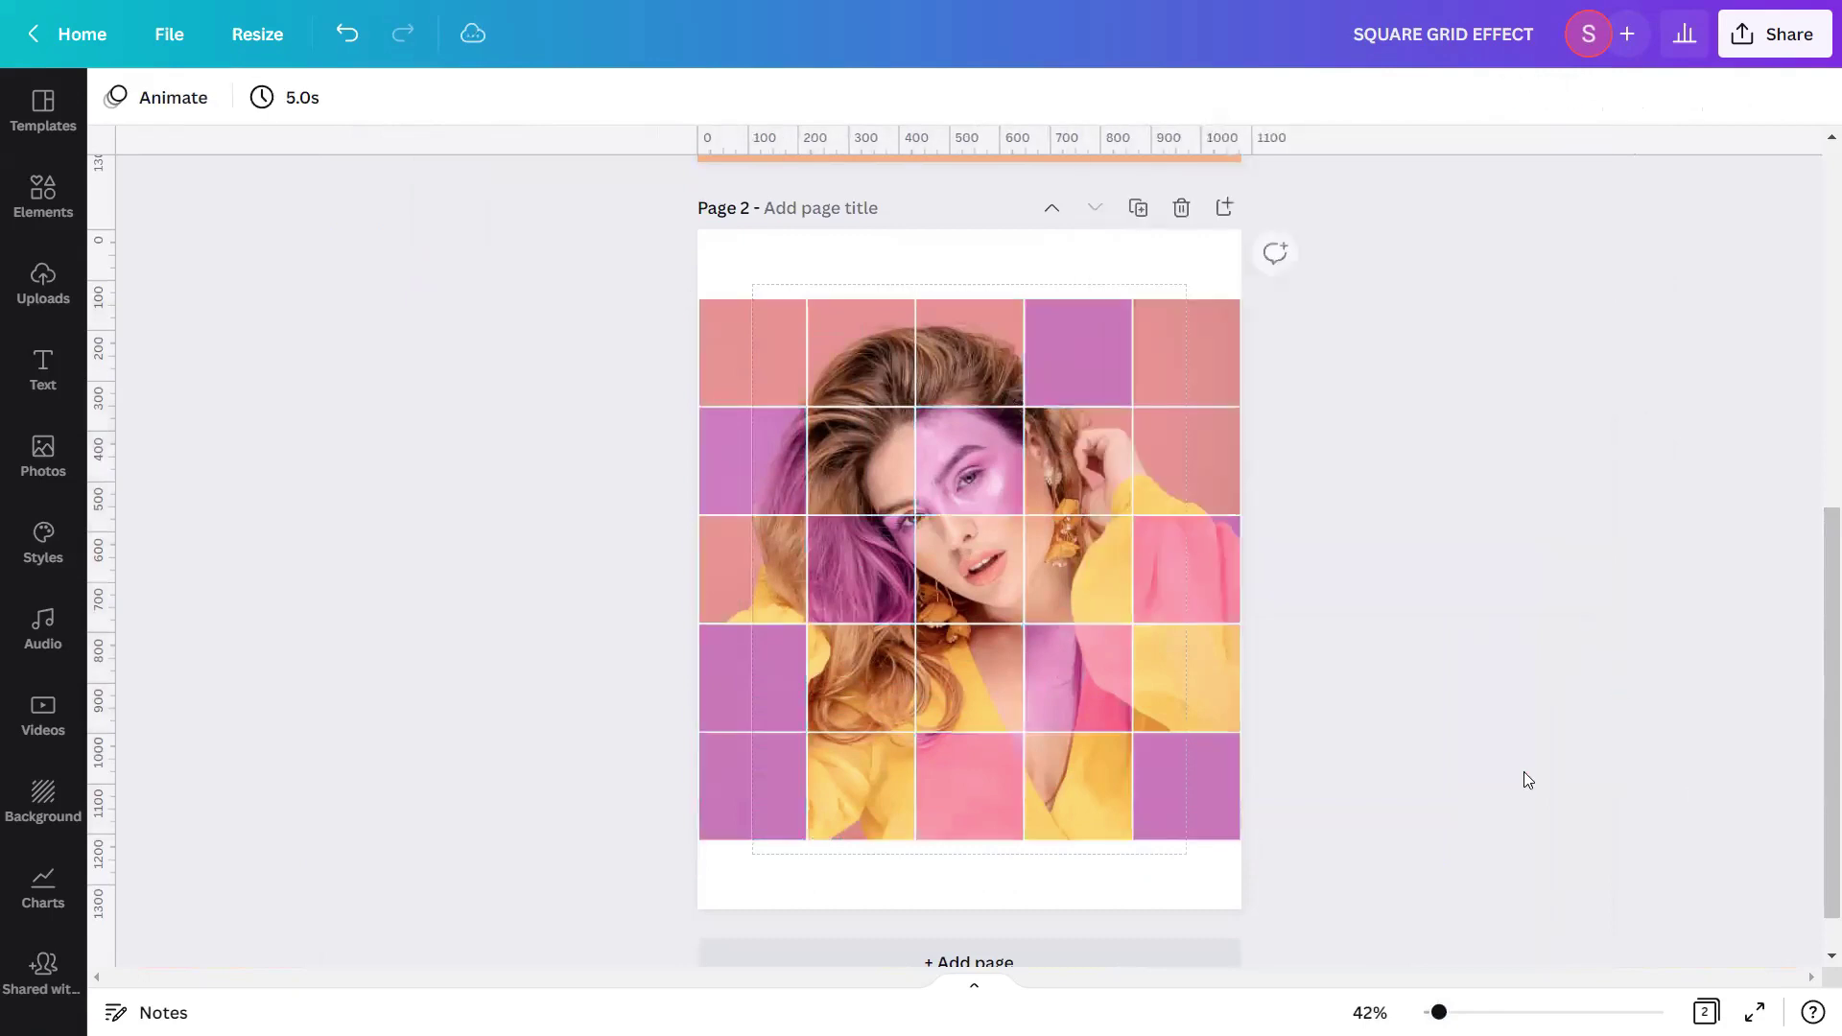
Zoom in to check the white grid lines now showing over the purple cells
scroll(985, 542, "up", 5)
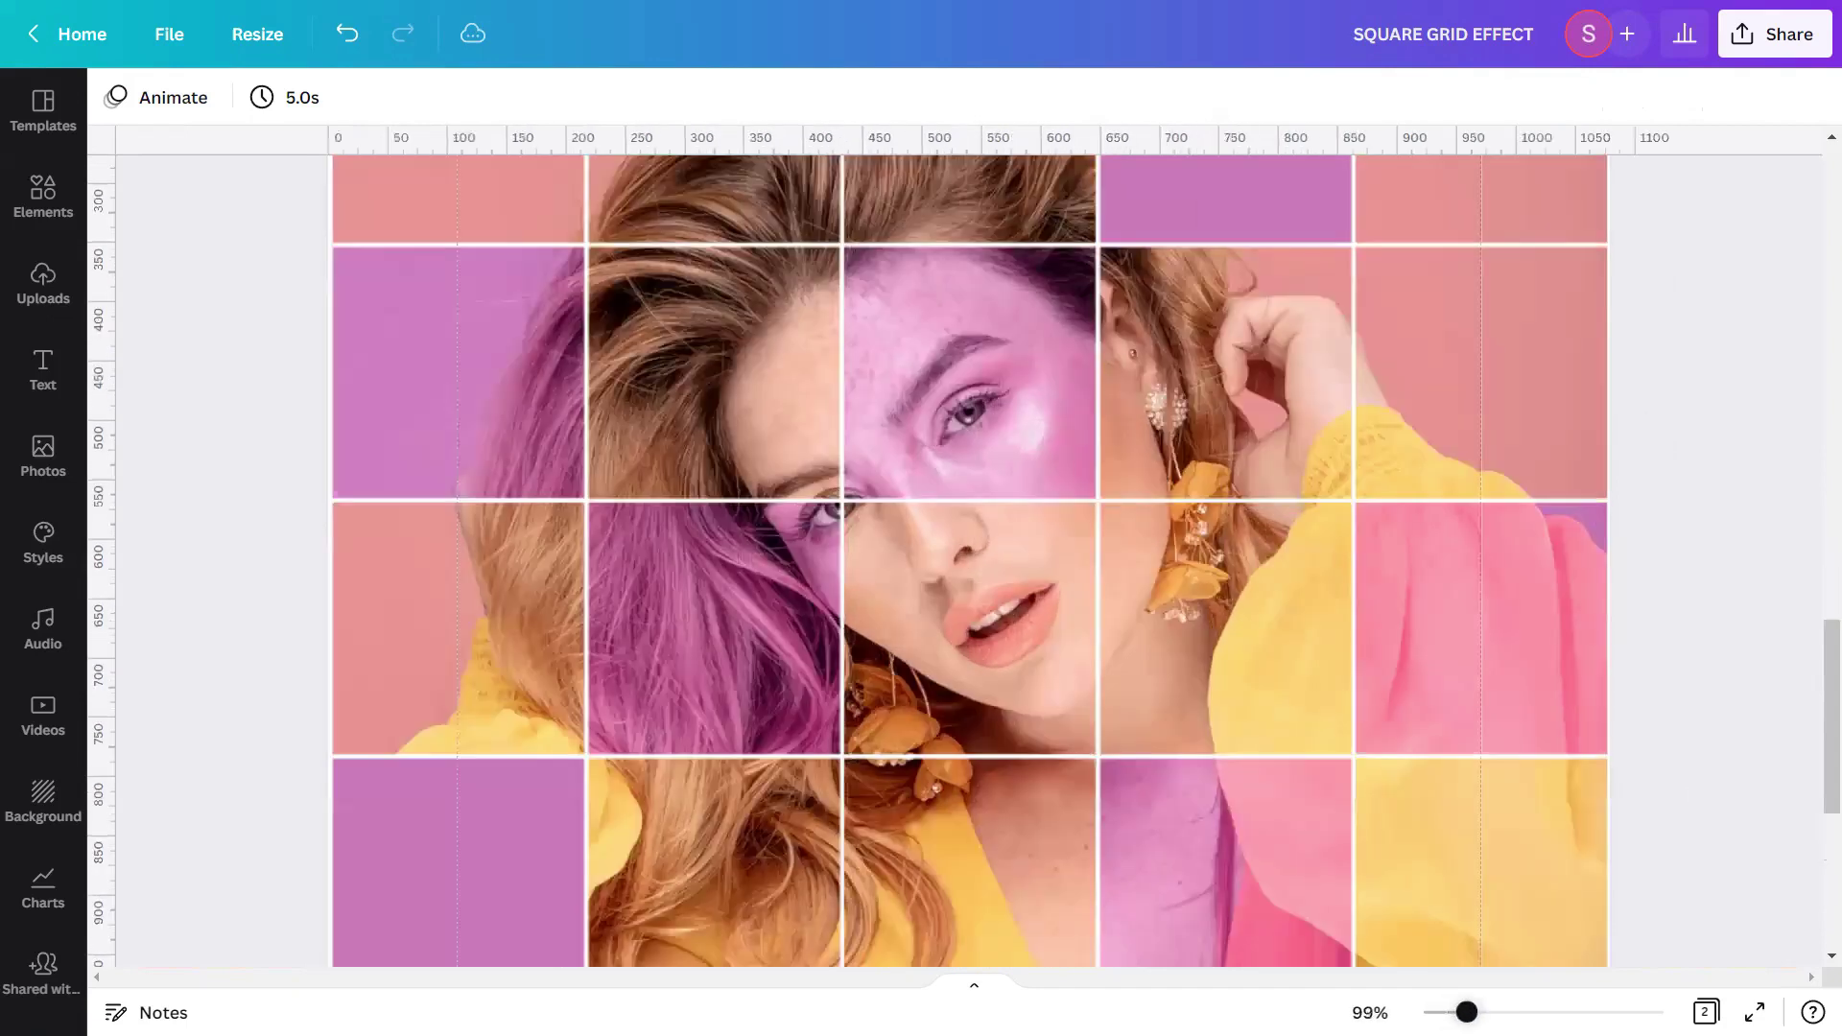
scroll(957, 534, "up", 3)
scroll(957, 535, "down", 2)
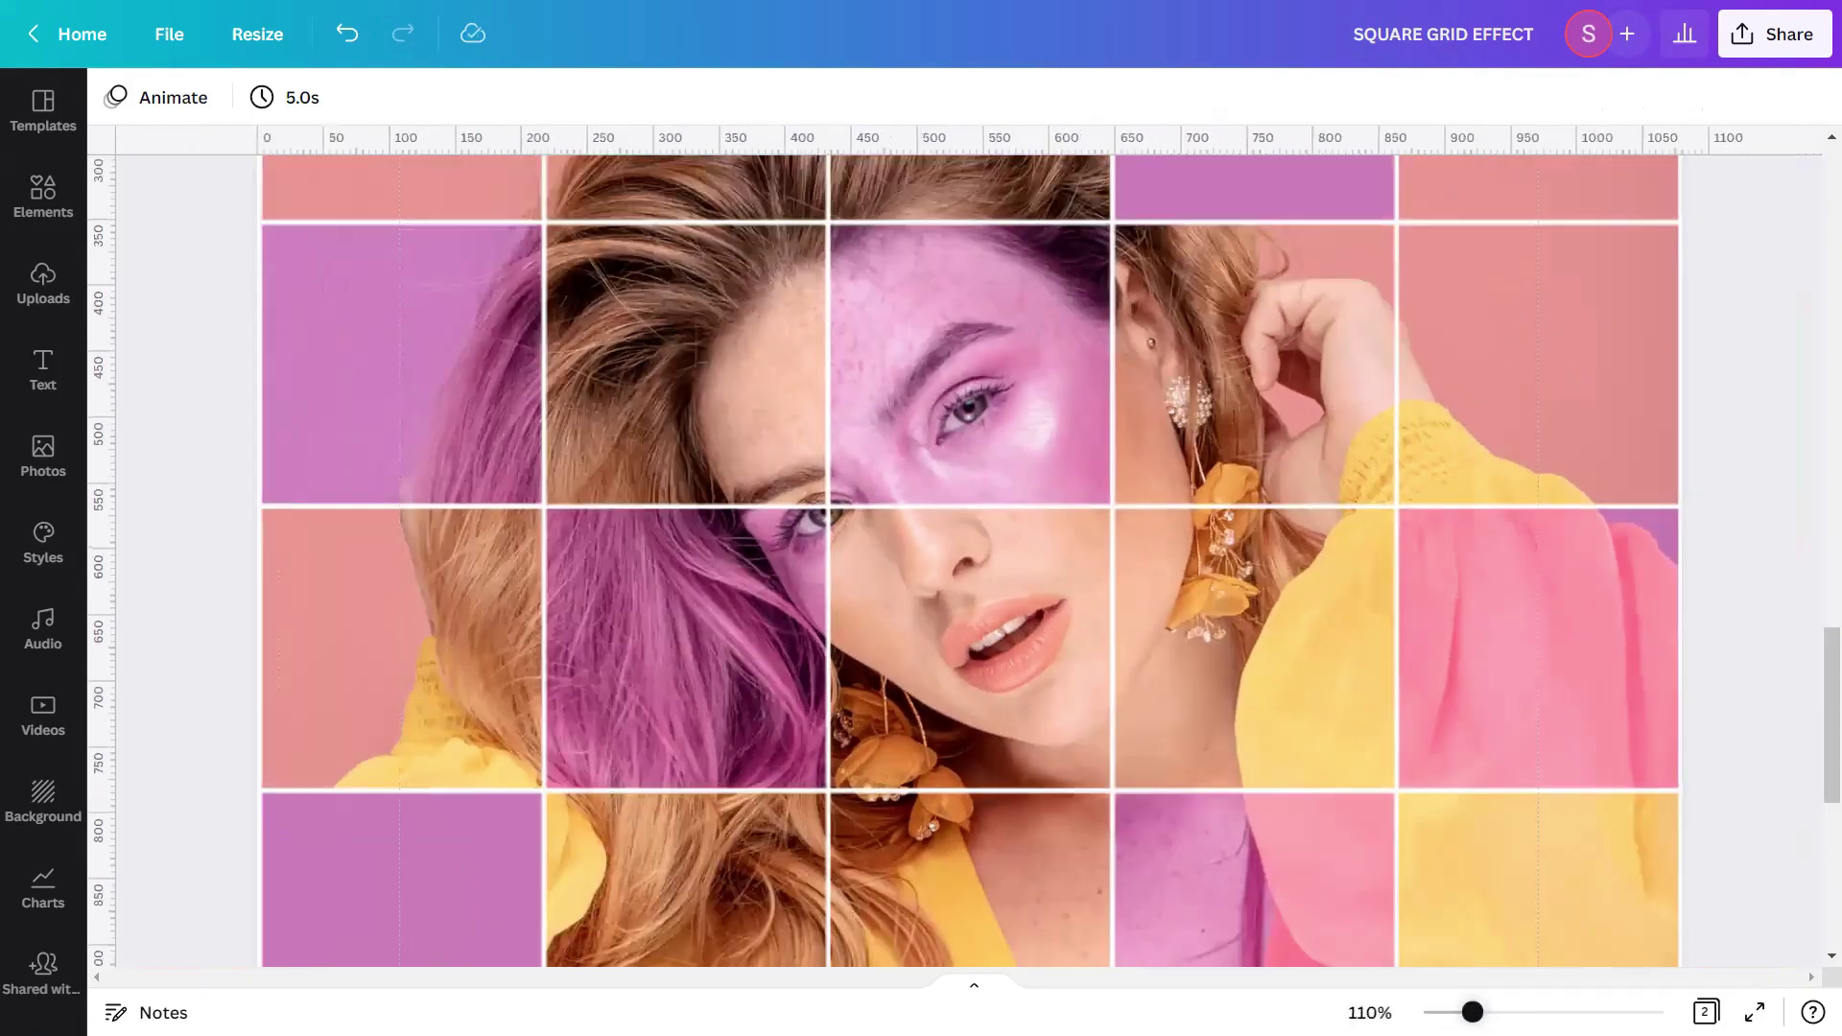
scroll(1455, 637, "down", 5)
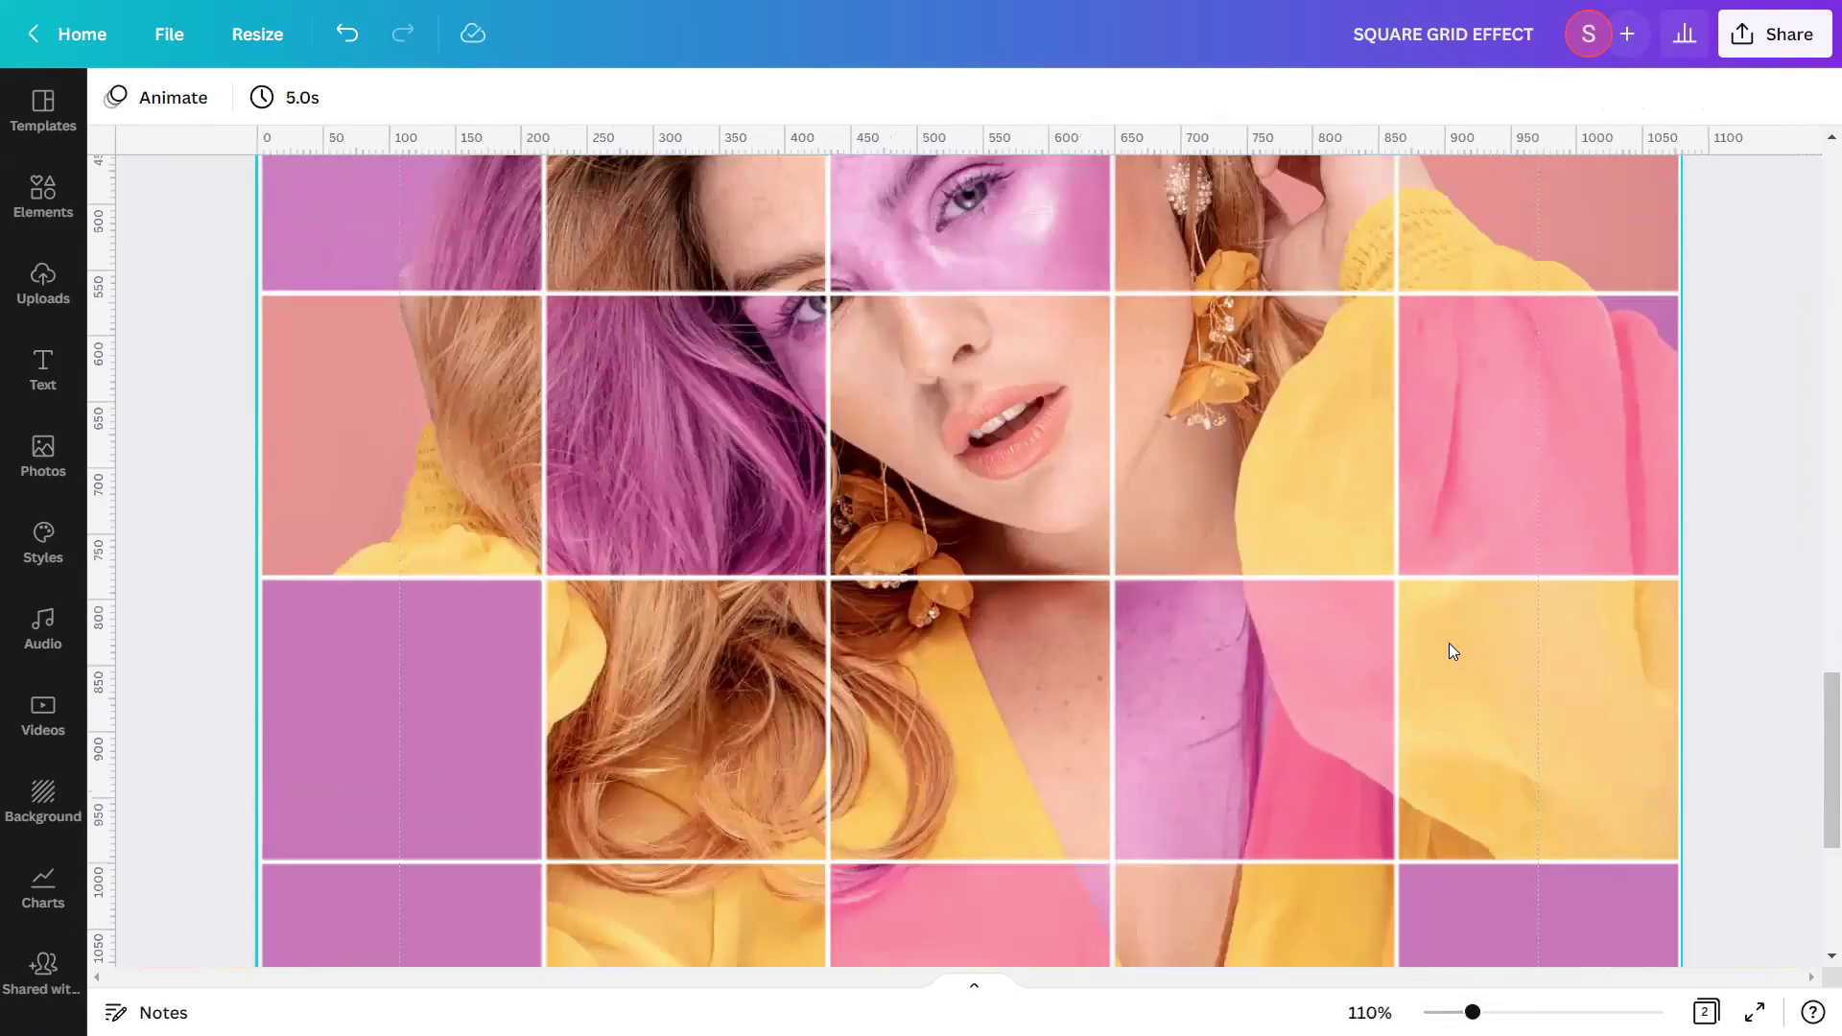
scroll(1449, 645, "up", 5)
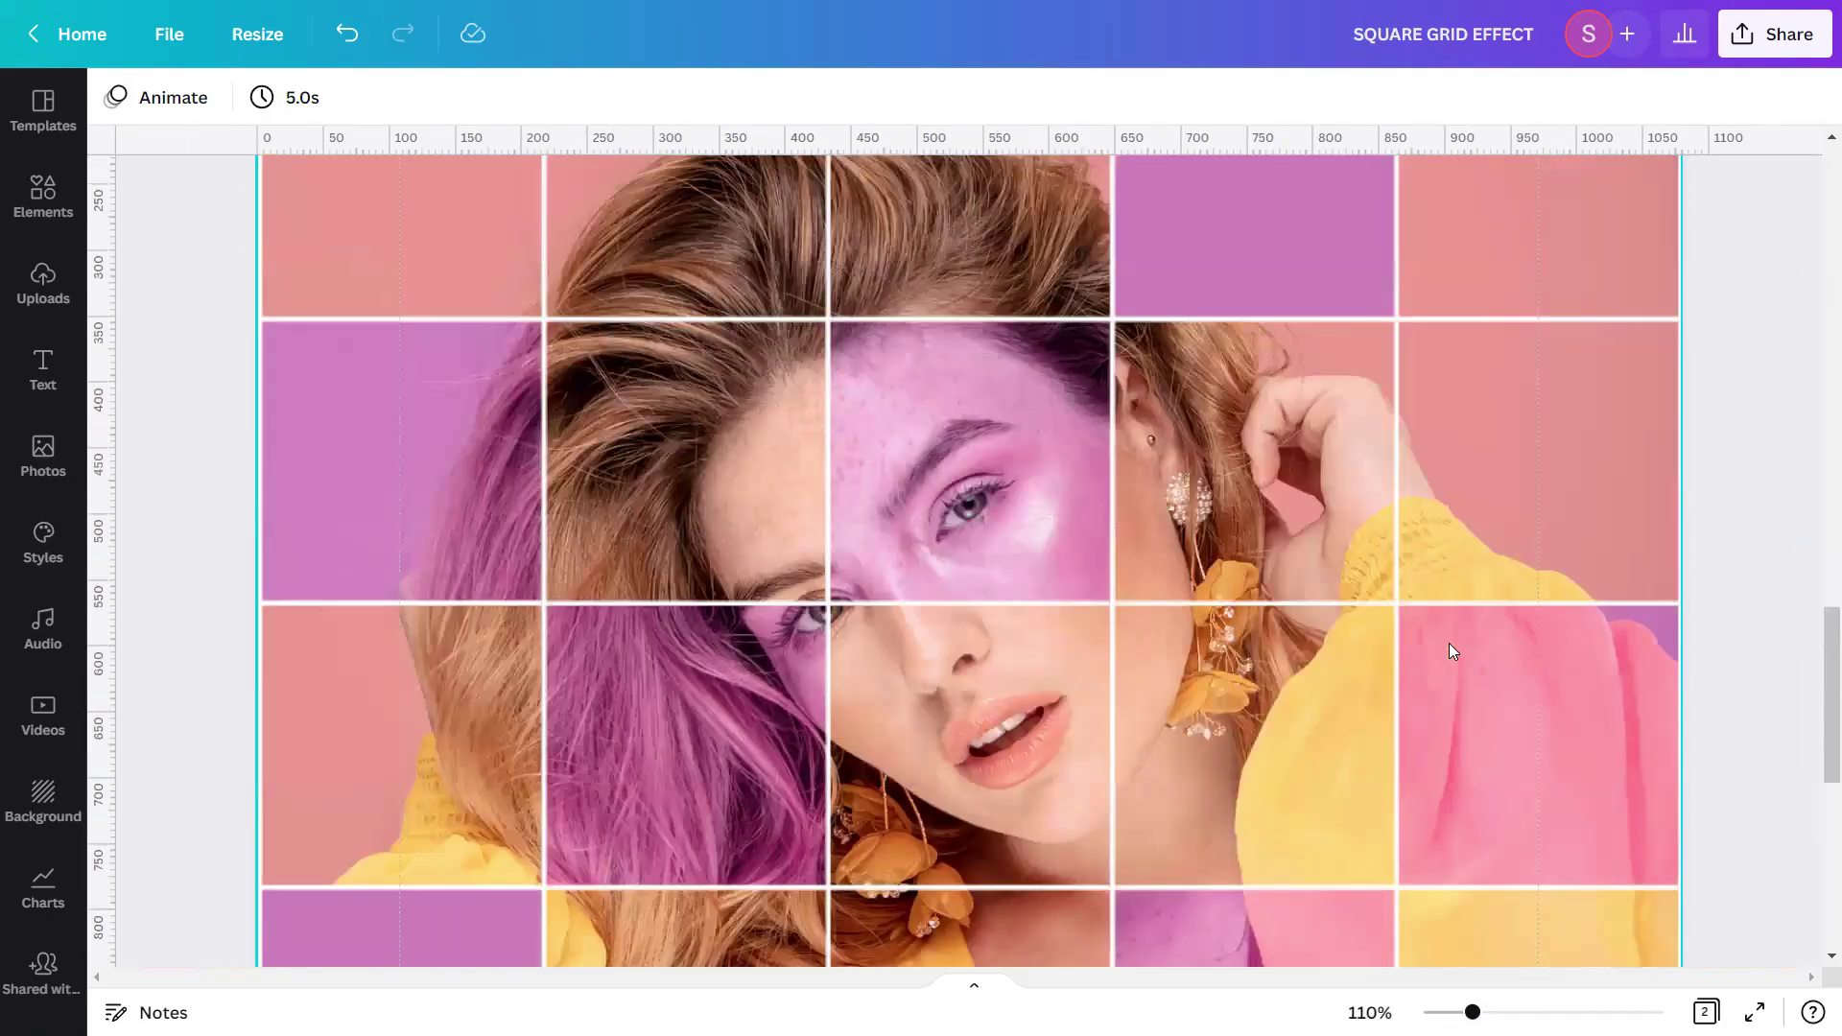
scroll(1448, 649, "up", 2)
scroll(1448, 738, "down", 3)
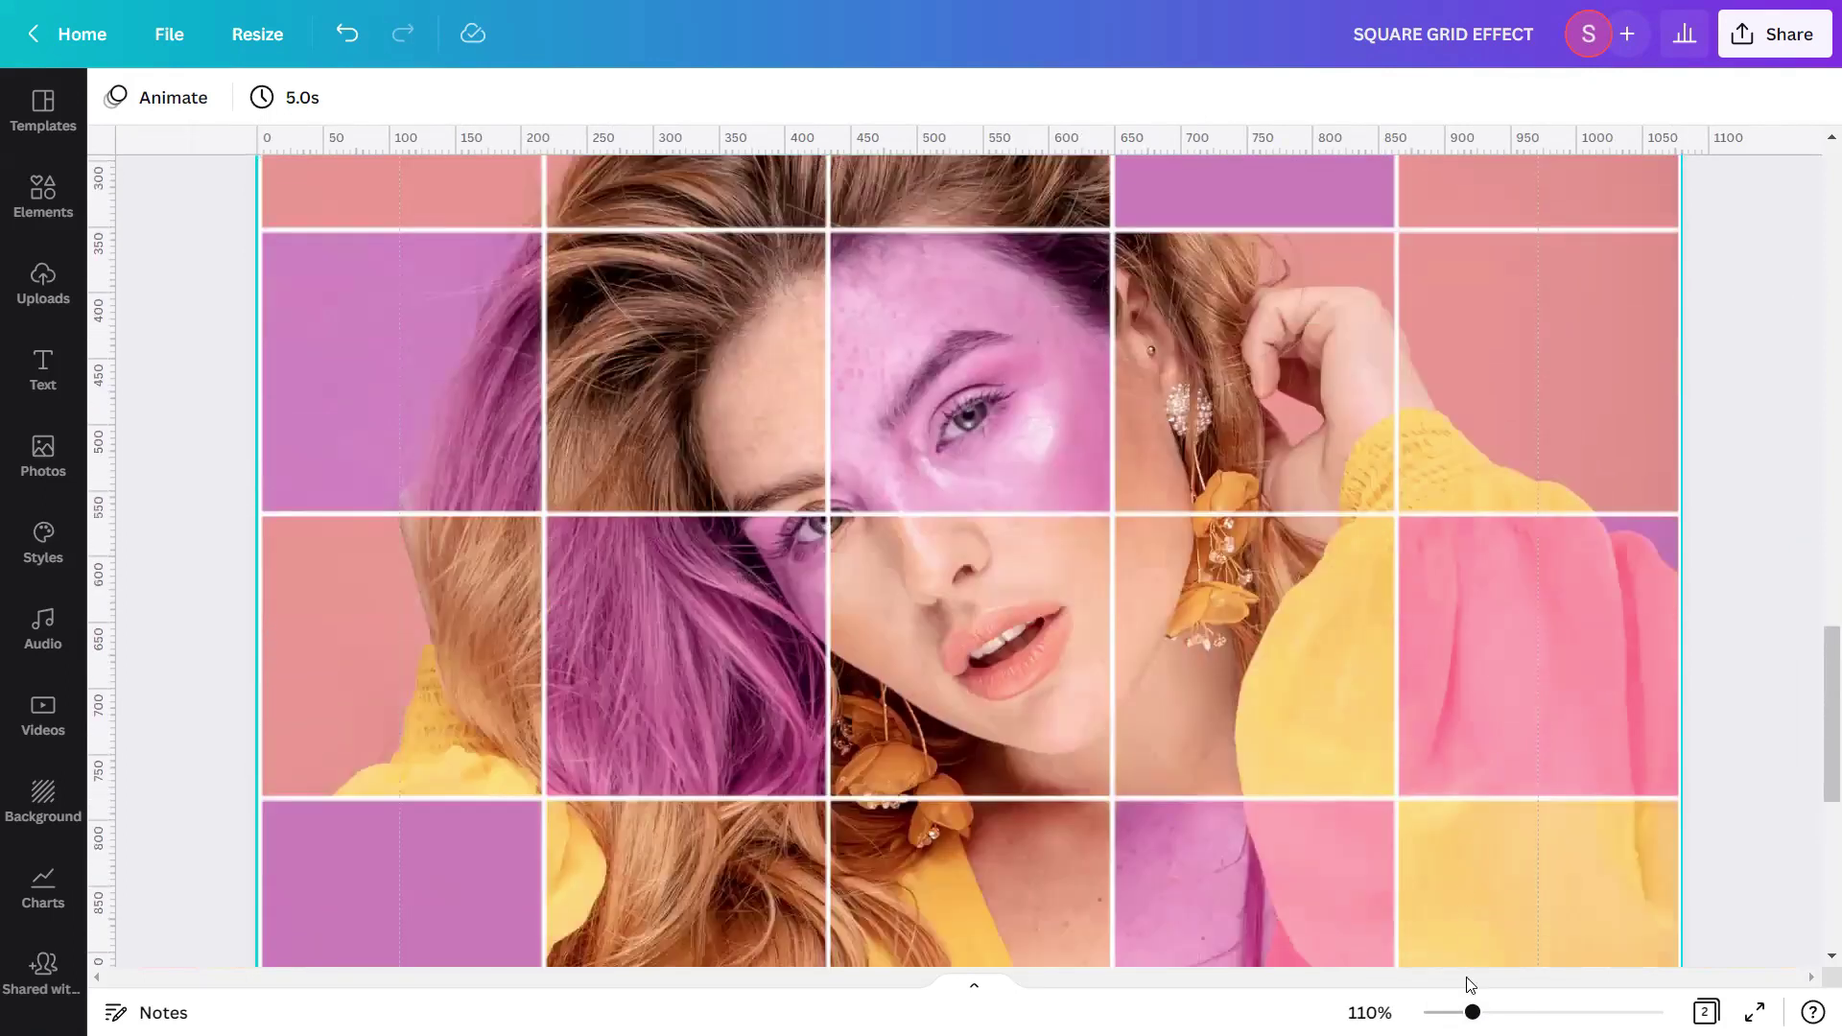
left_click_drag(1473, 1012, 1438, 1012)
scroll(1608, 661, "down", 1)
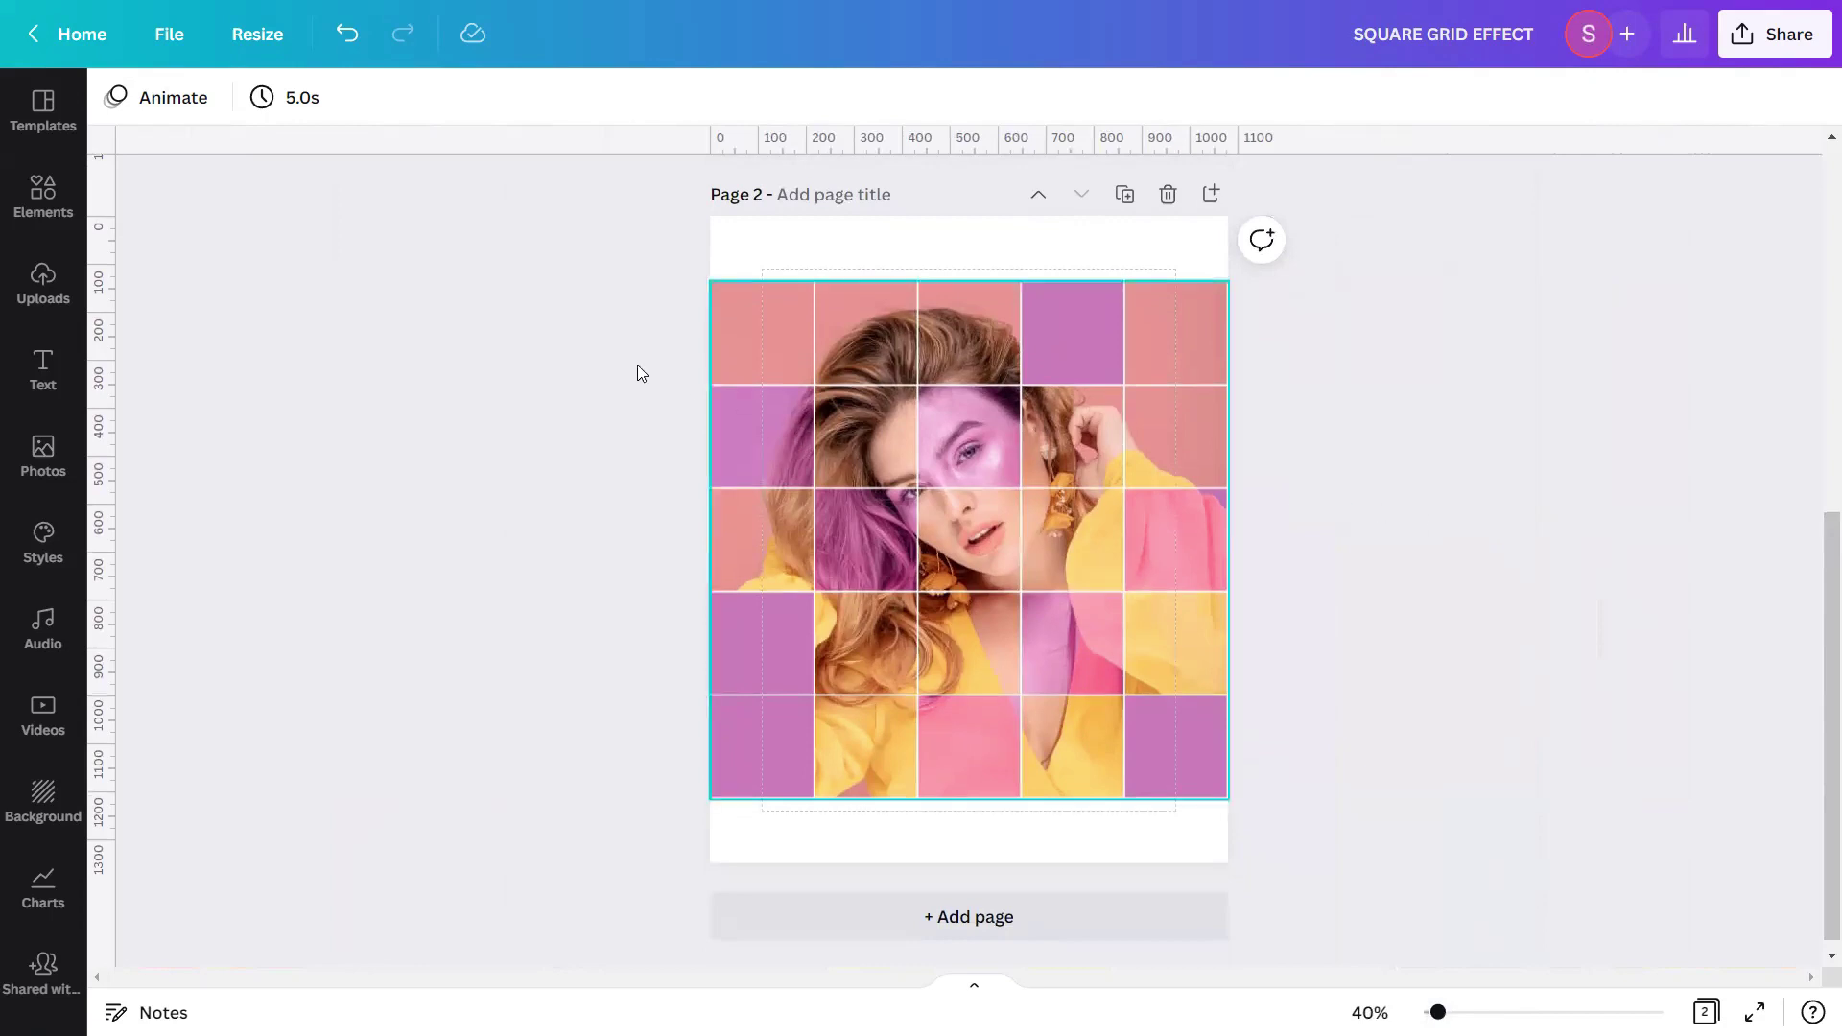
Search Elements for 'gradient that fades to transparency', showing only Graphics results
left_click(36, 197)
left_click(218, 109)
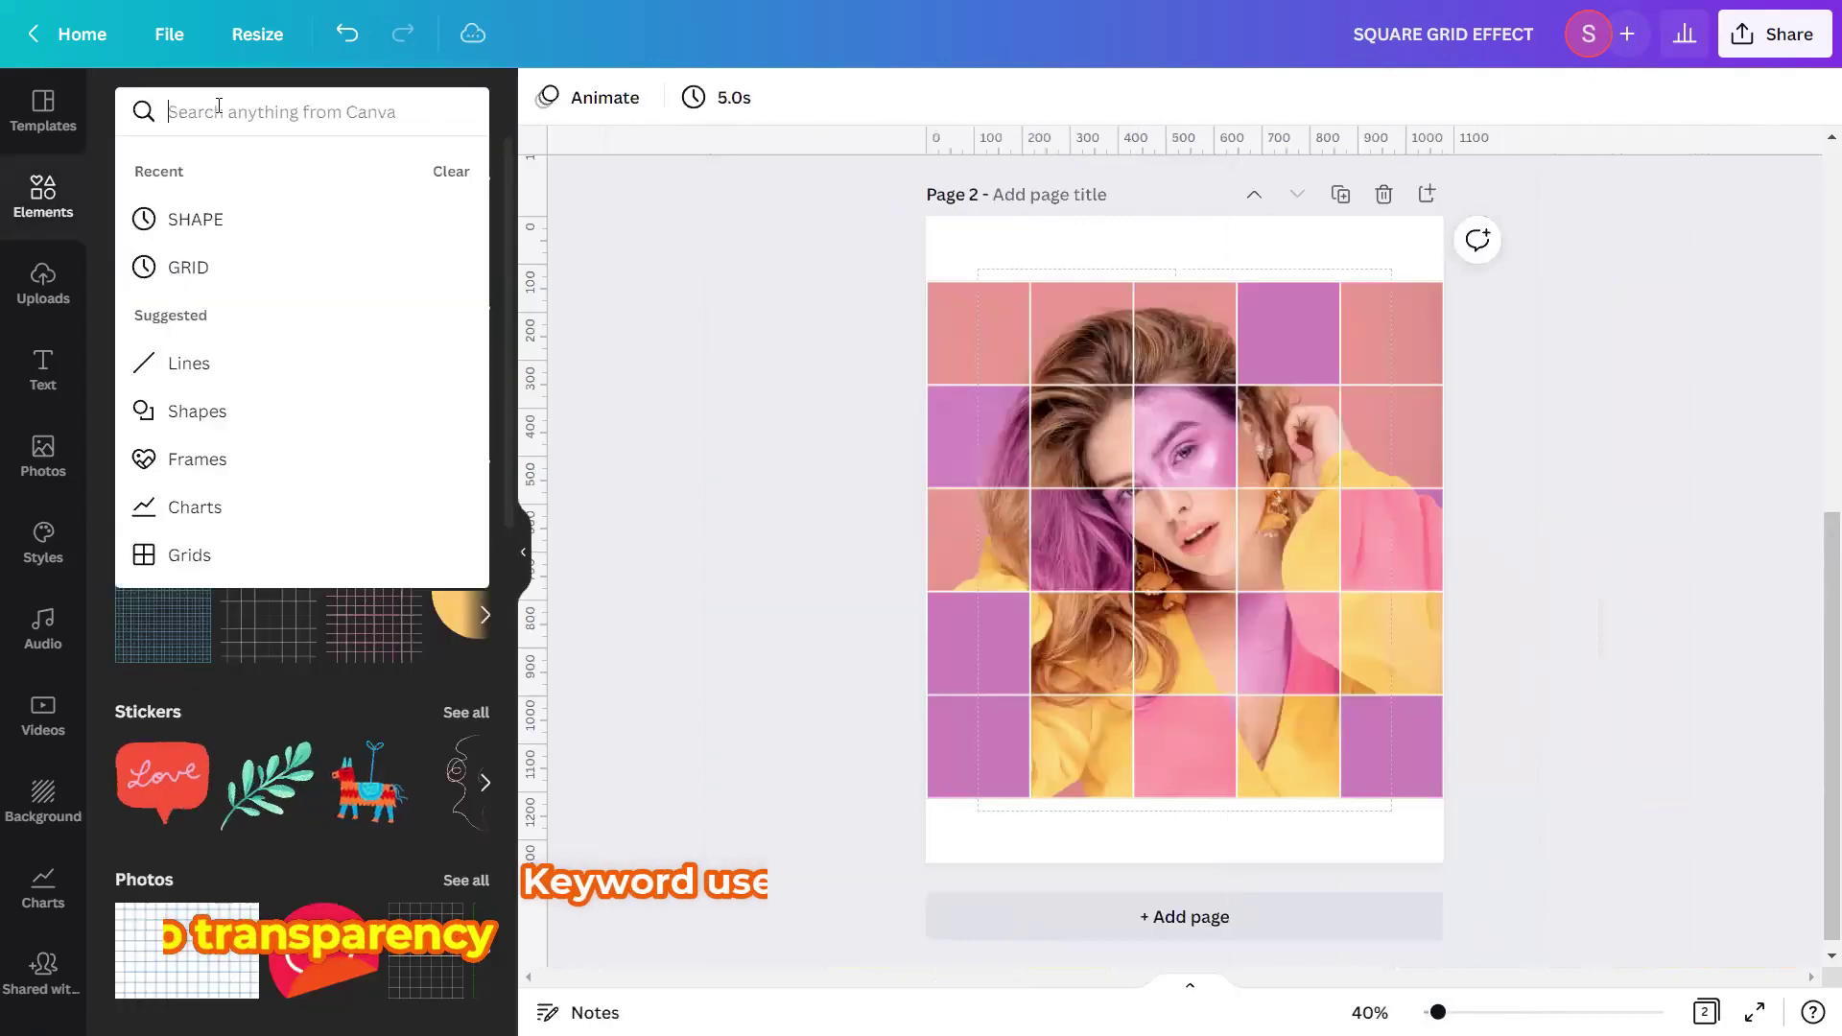
type("GRADI")
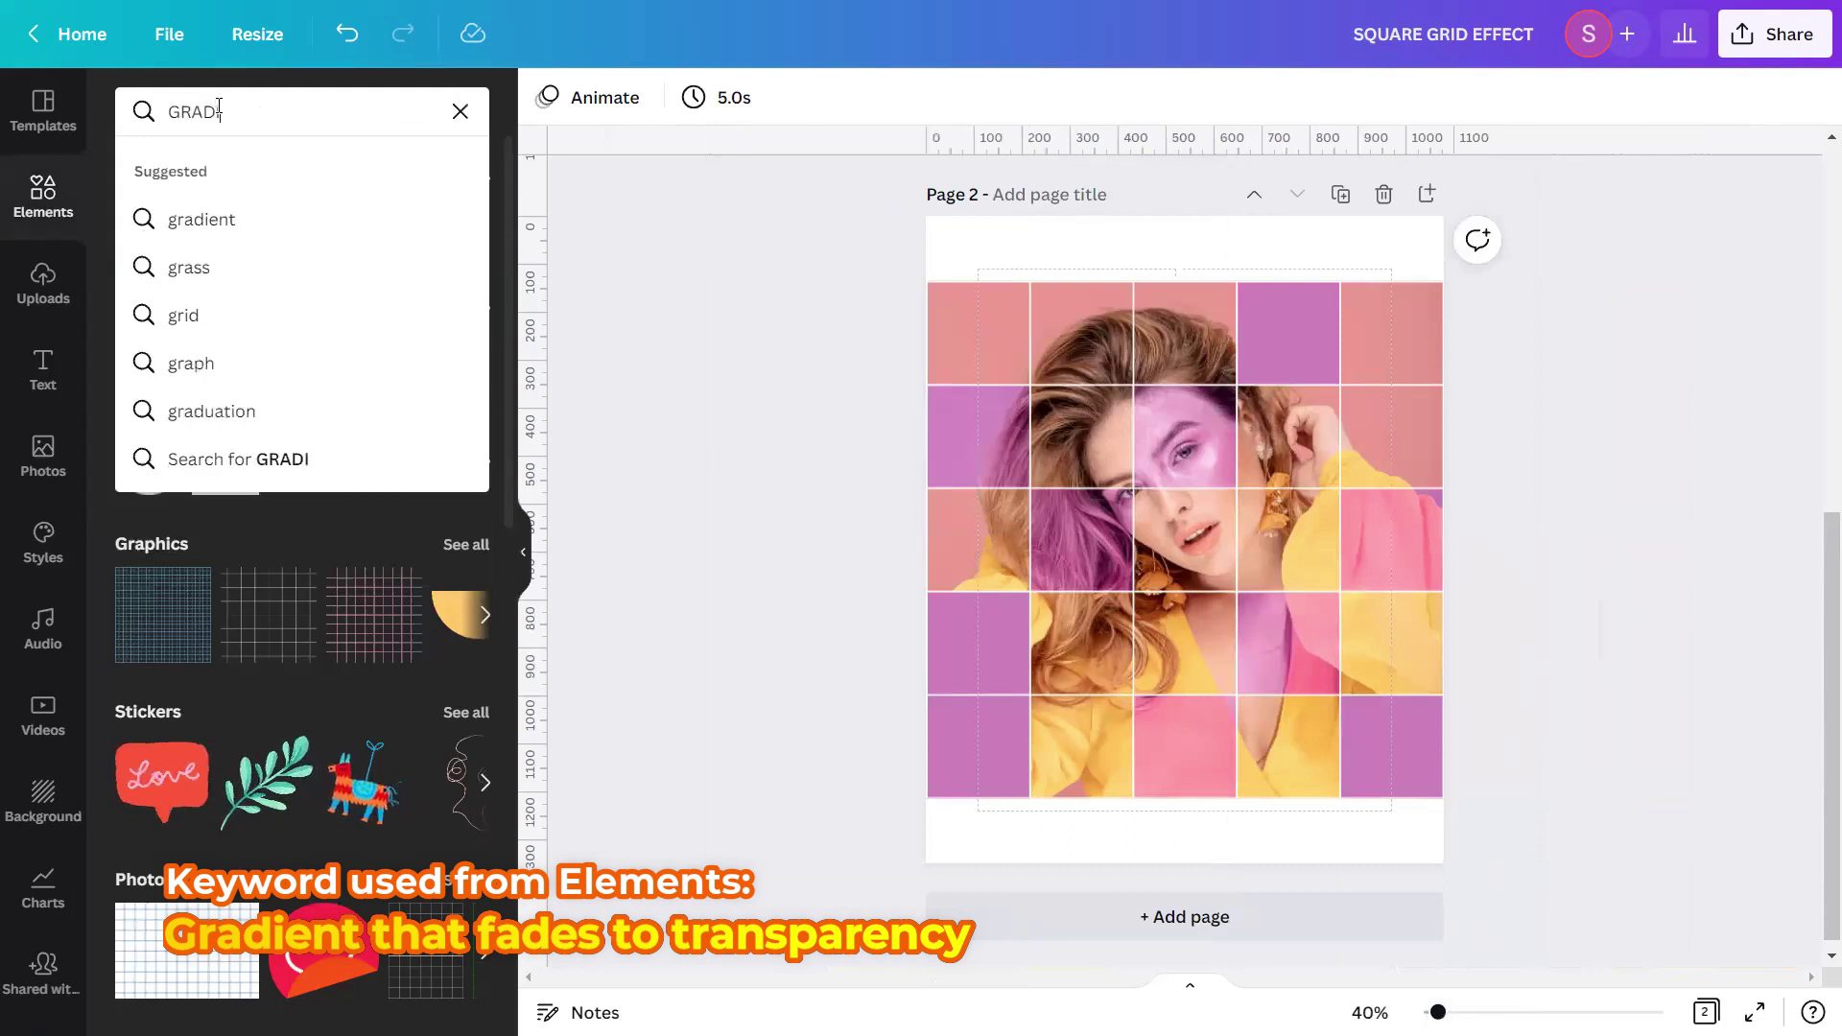
type("ENT THAT FAE")
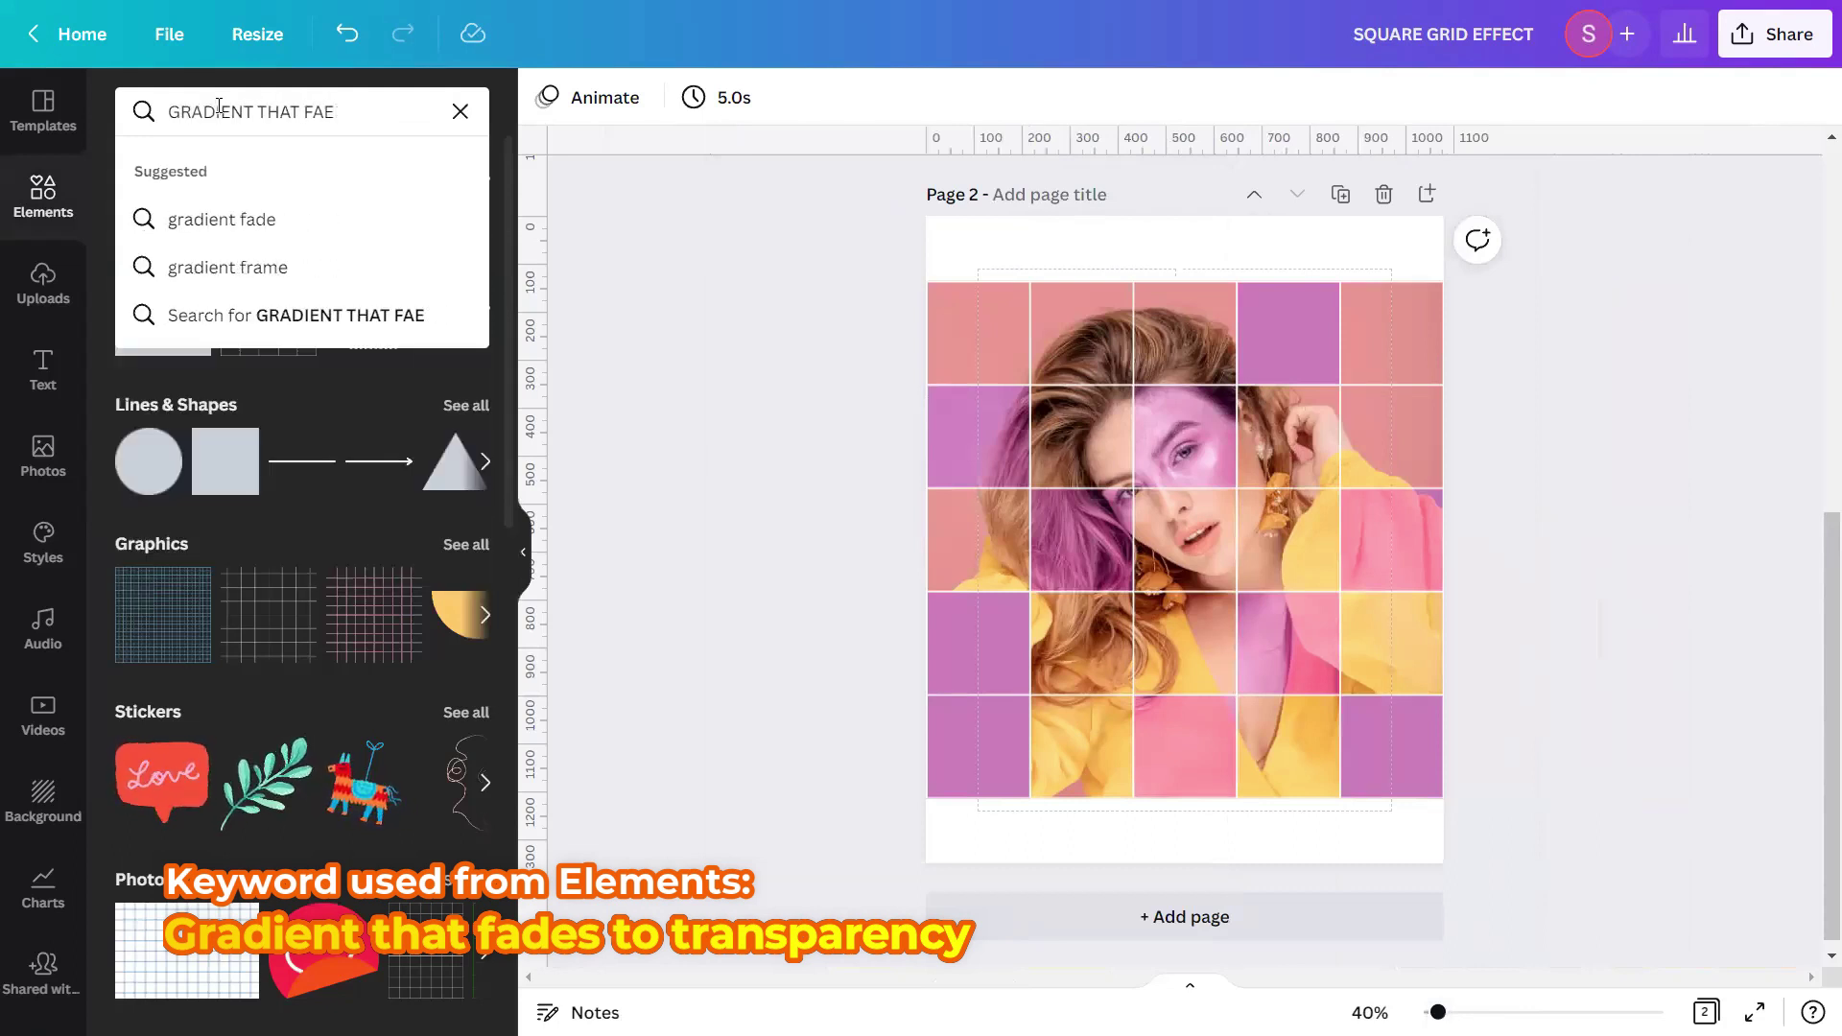
key("BackSpace")
type("DES ")
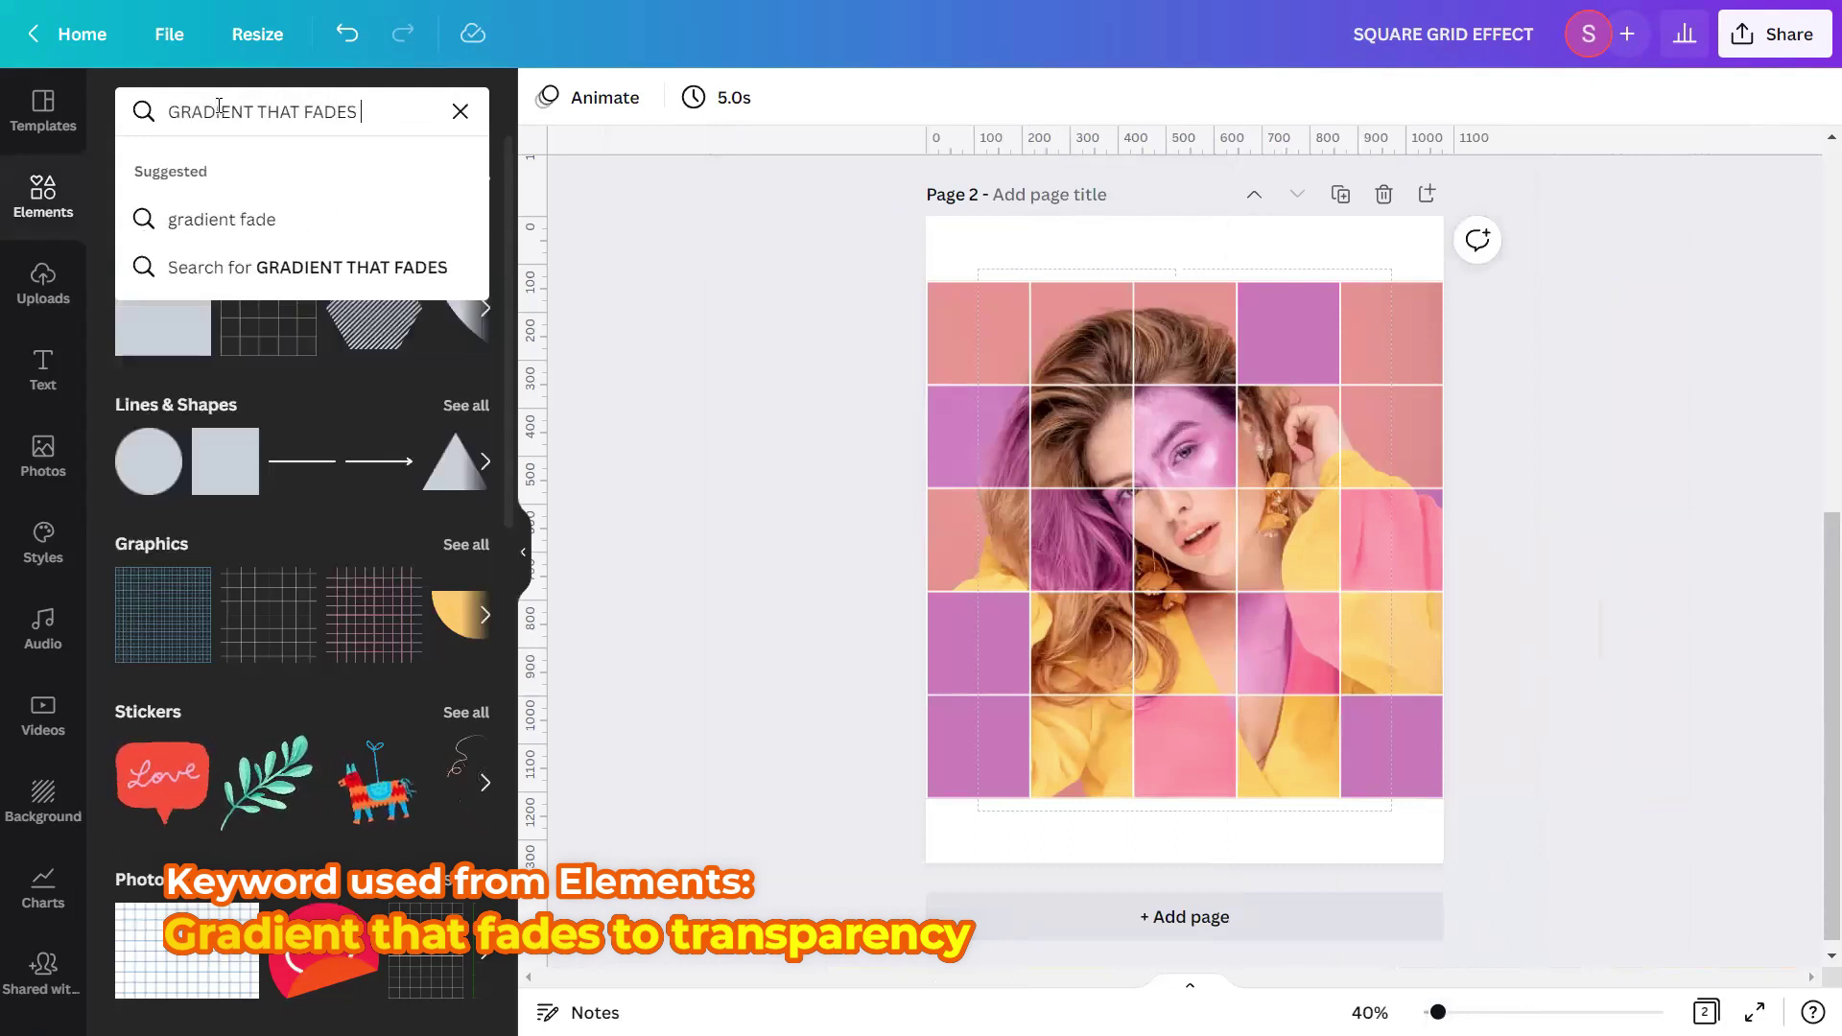
type("TO TRANS")
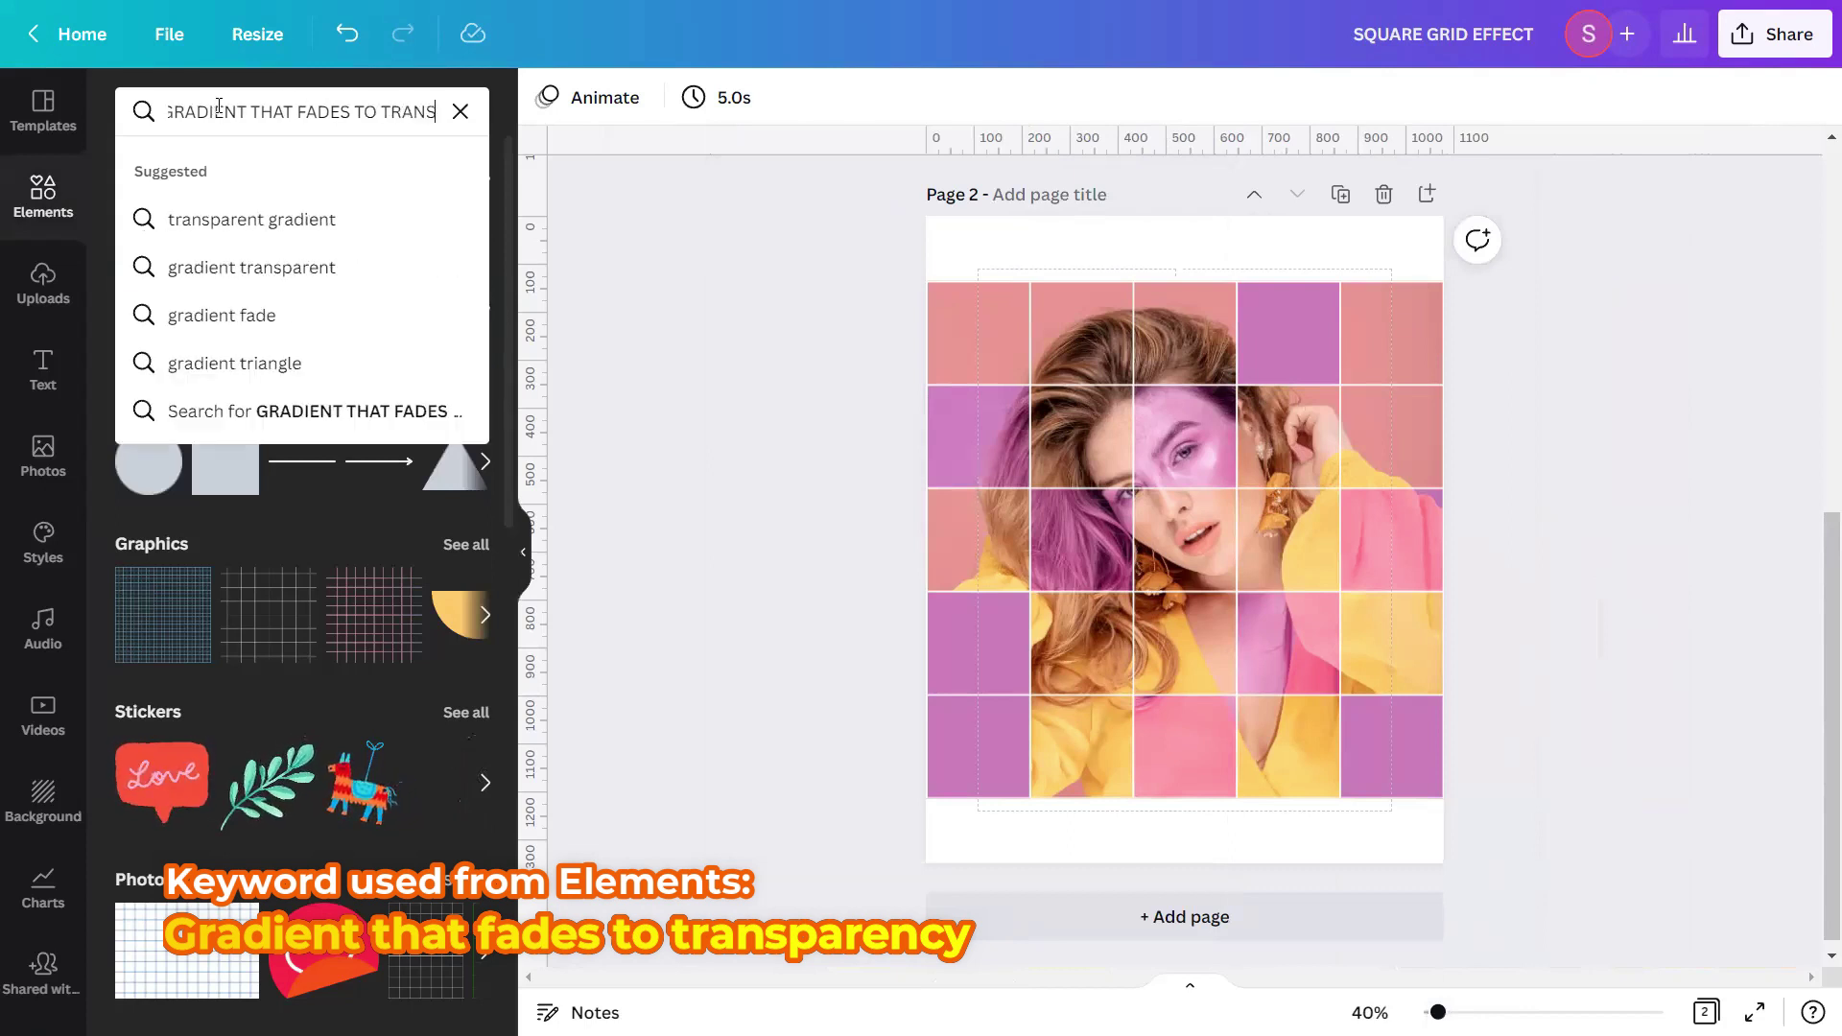
type("PARENCY")
key("Return")
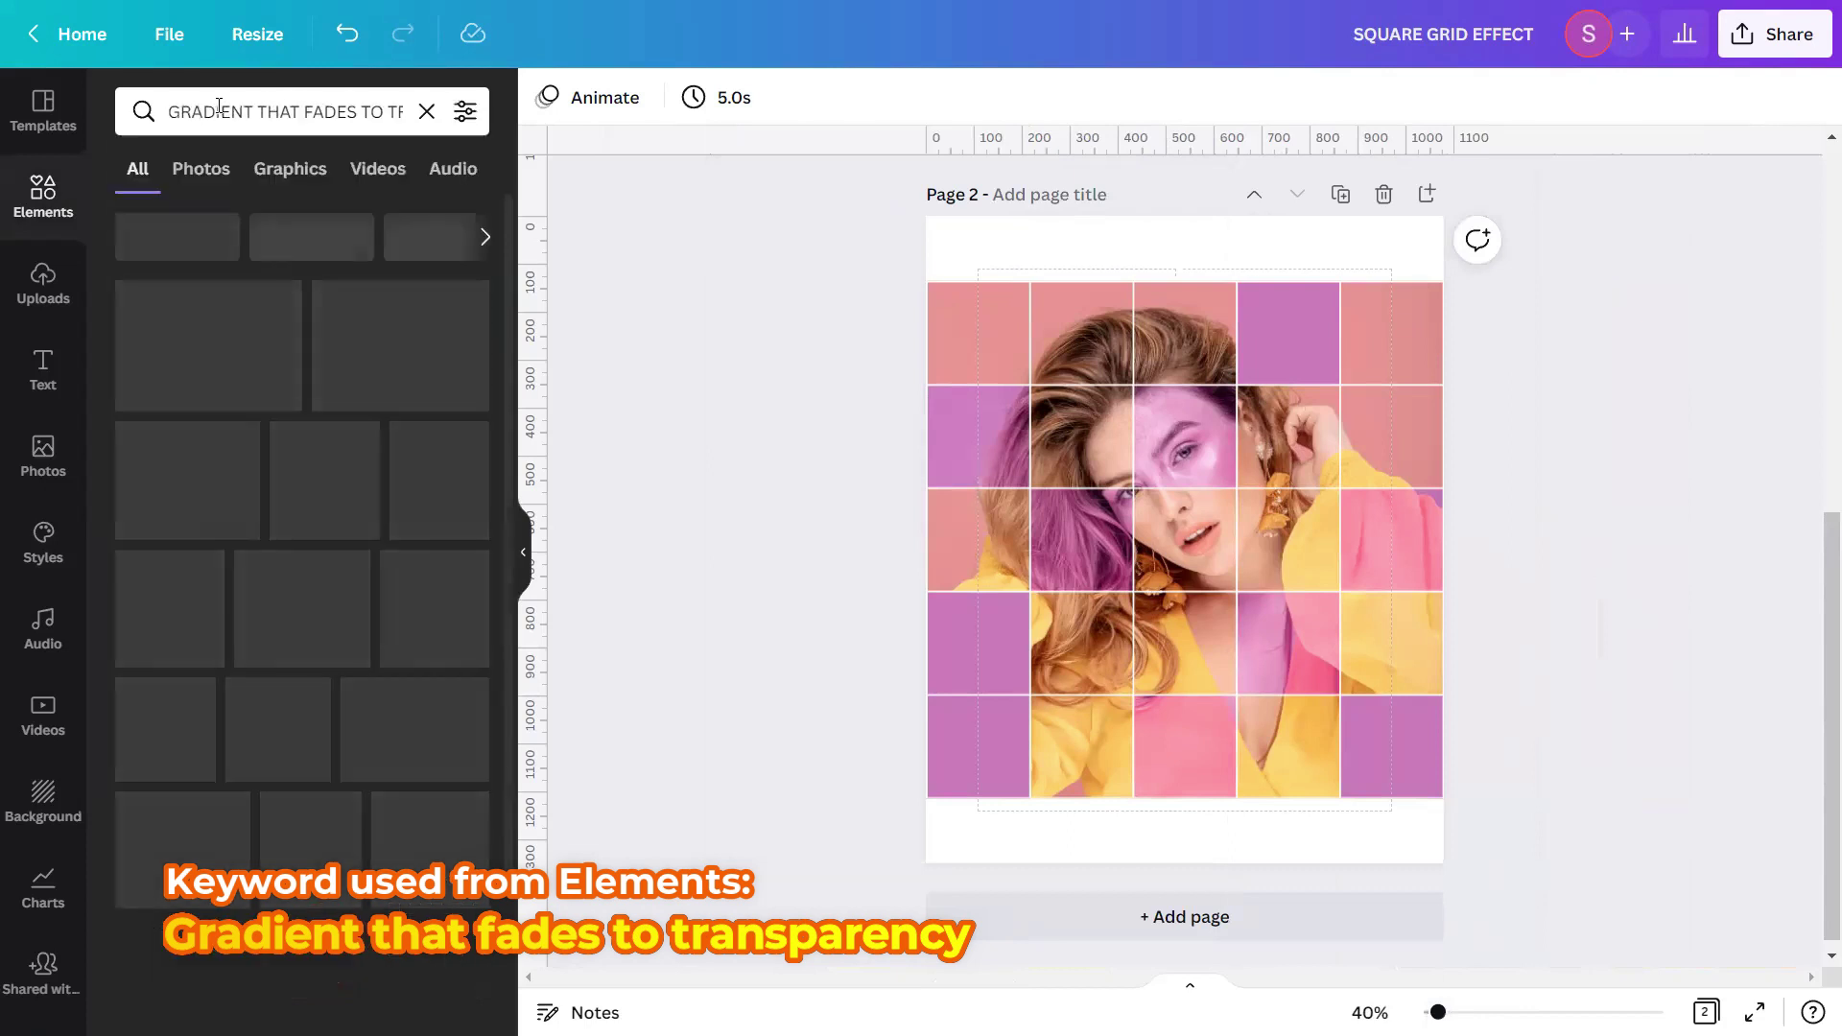
left_click(268, 170)
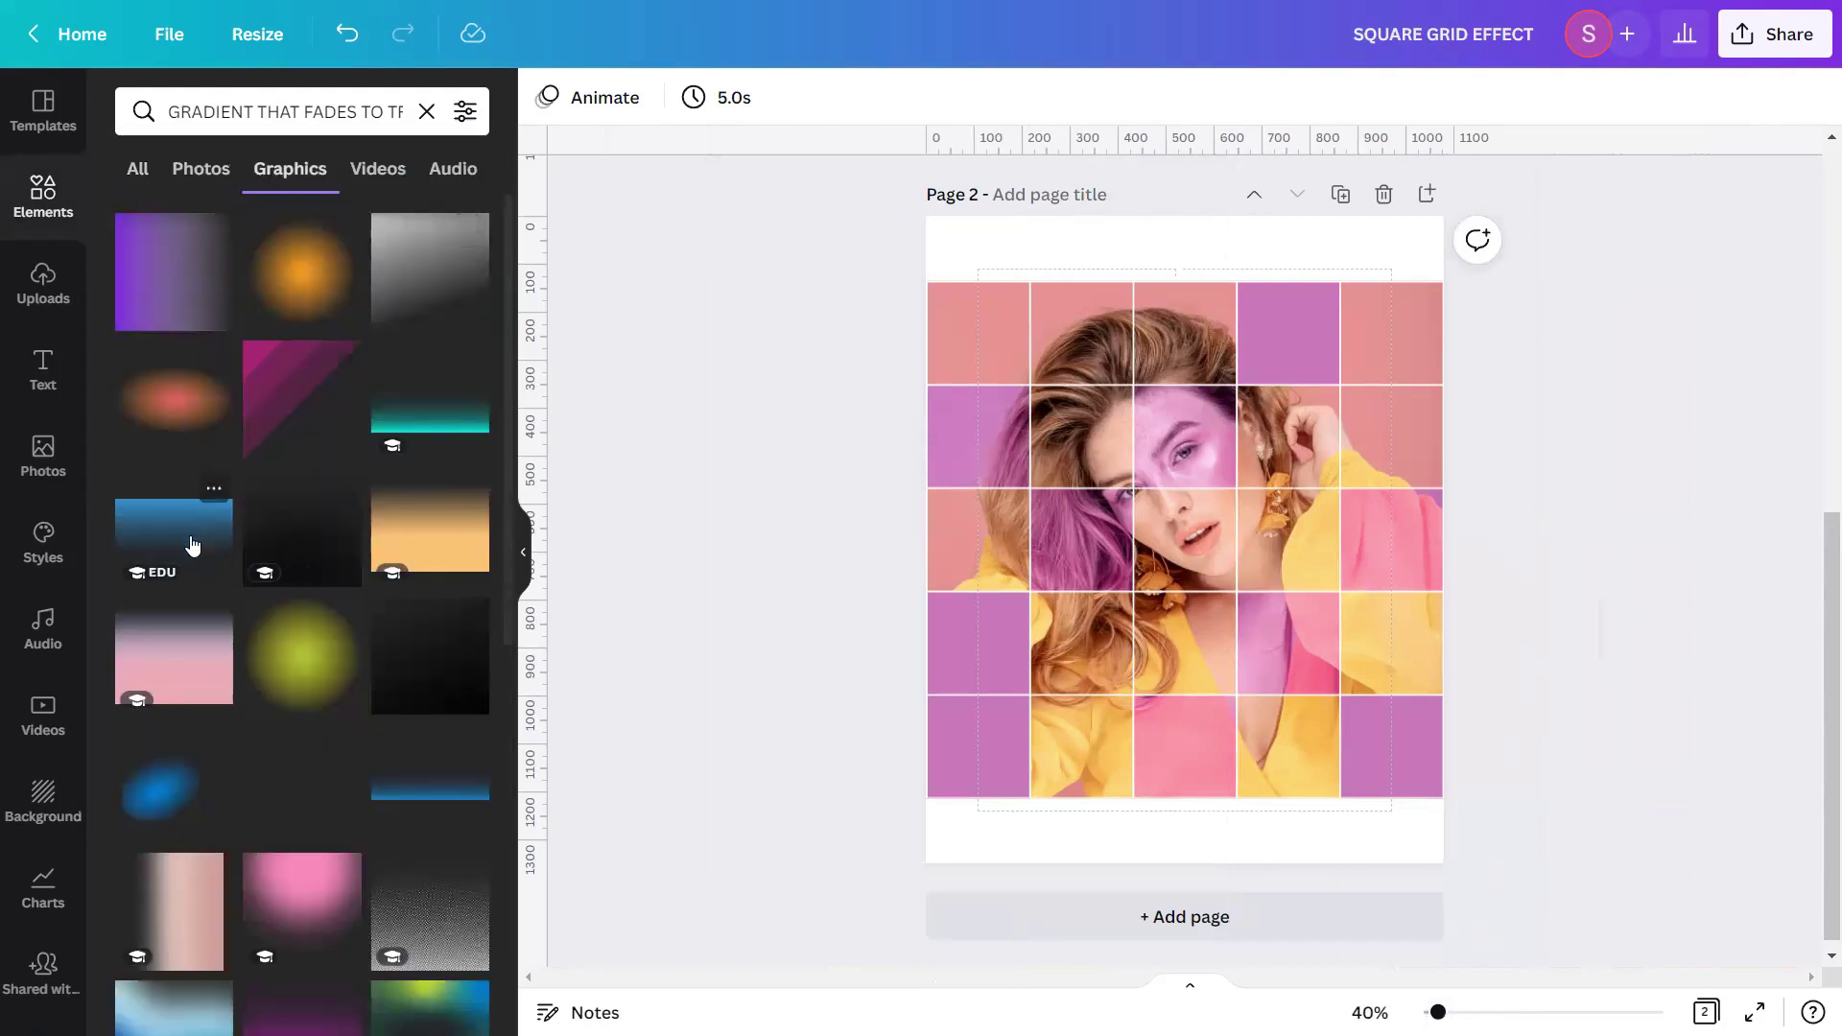
Add the blue fading gradient graphic over the centre of the grid
left_click(211, 492)
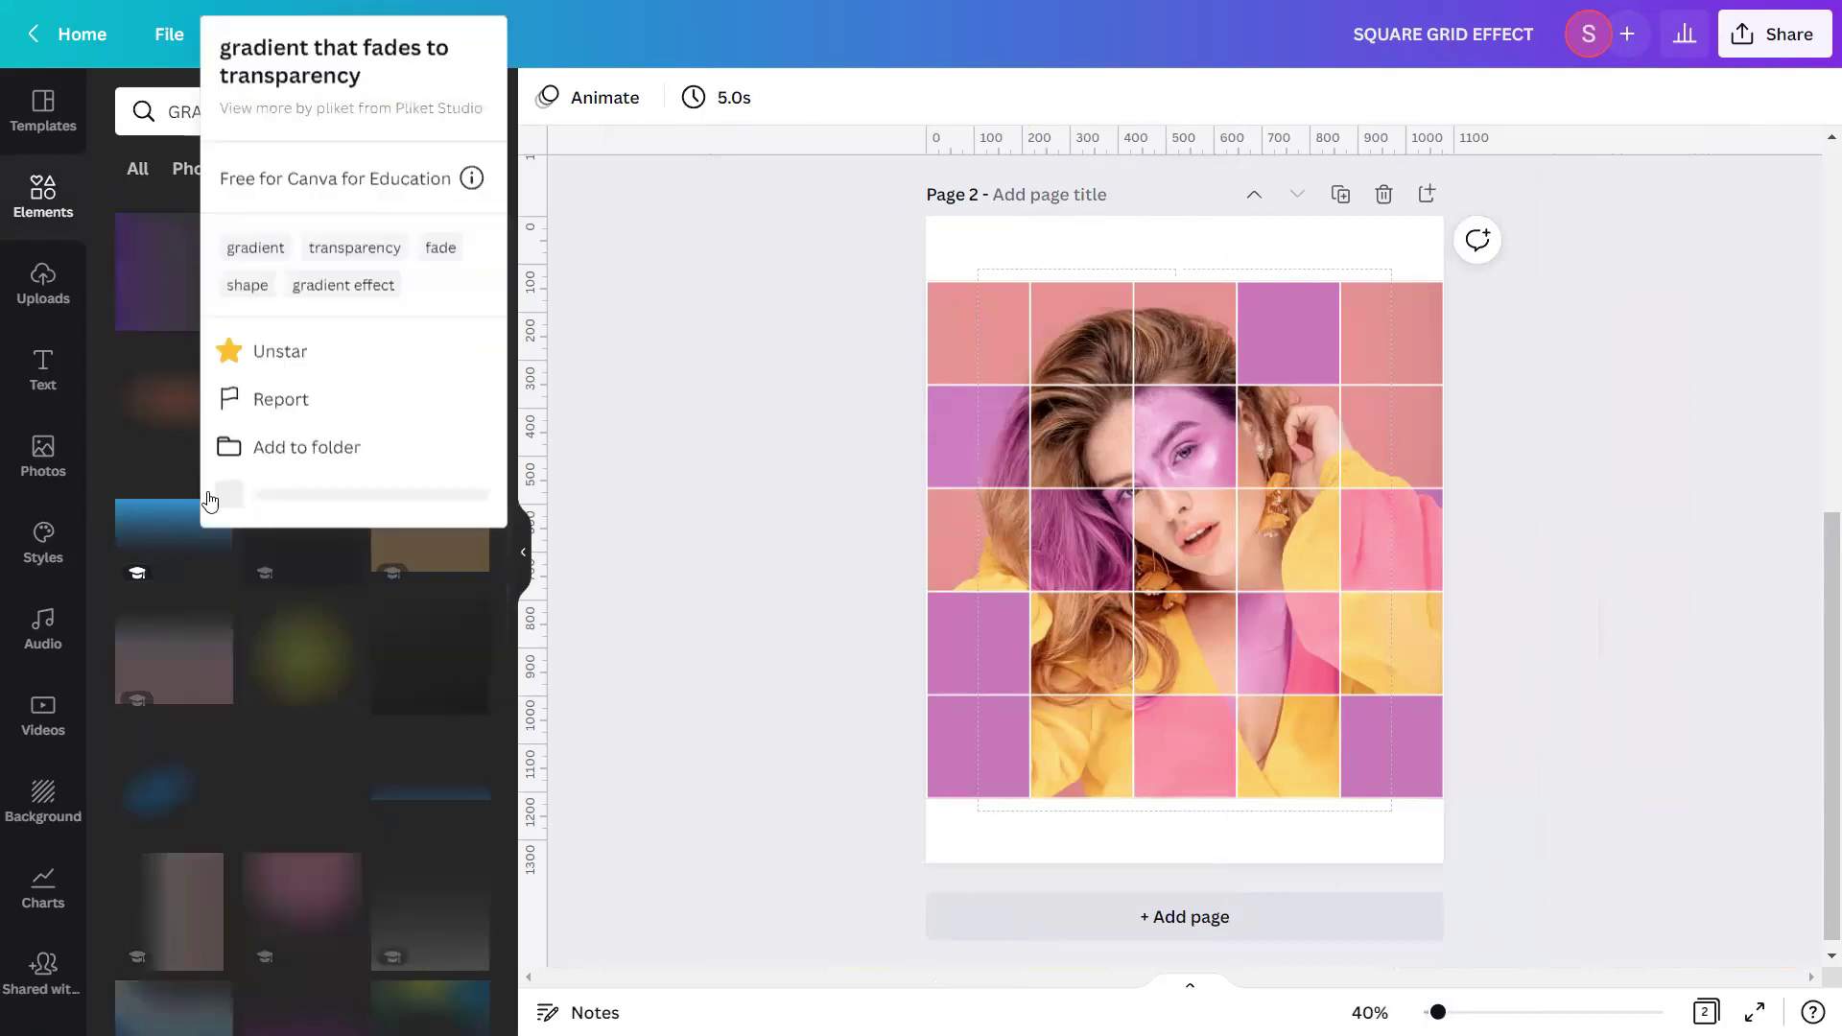
left_click(163, 513)
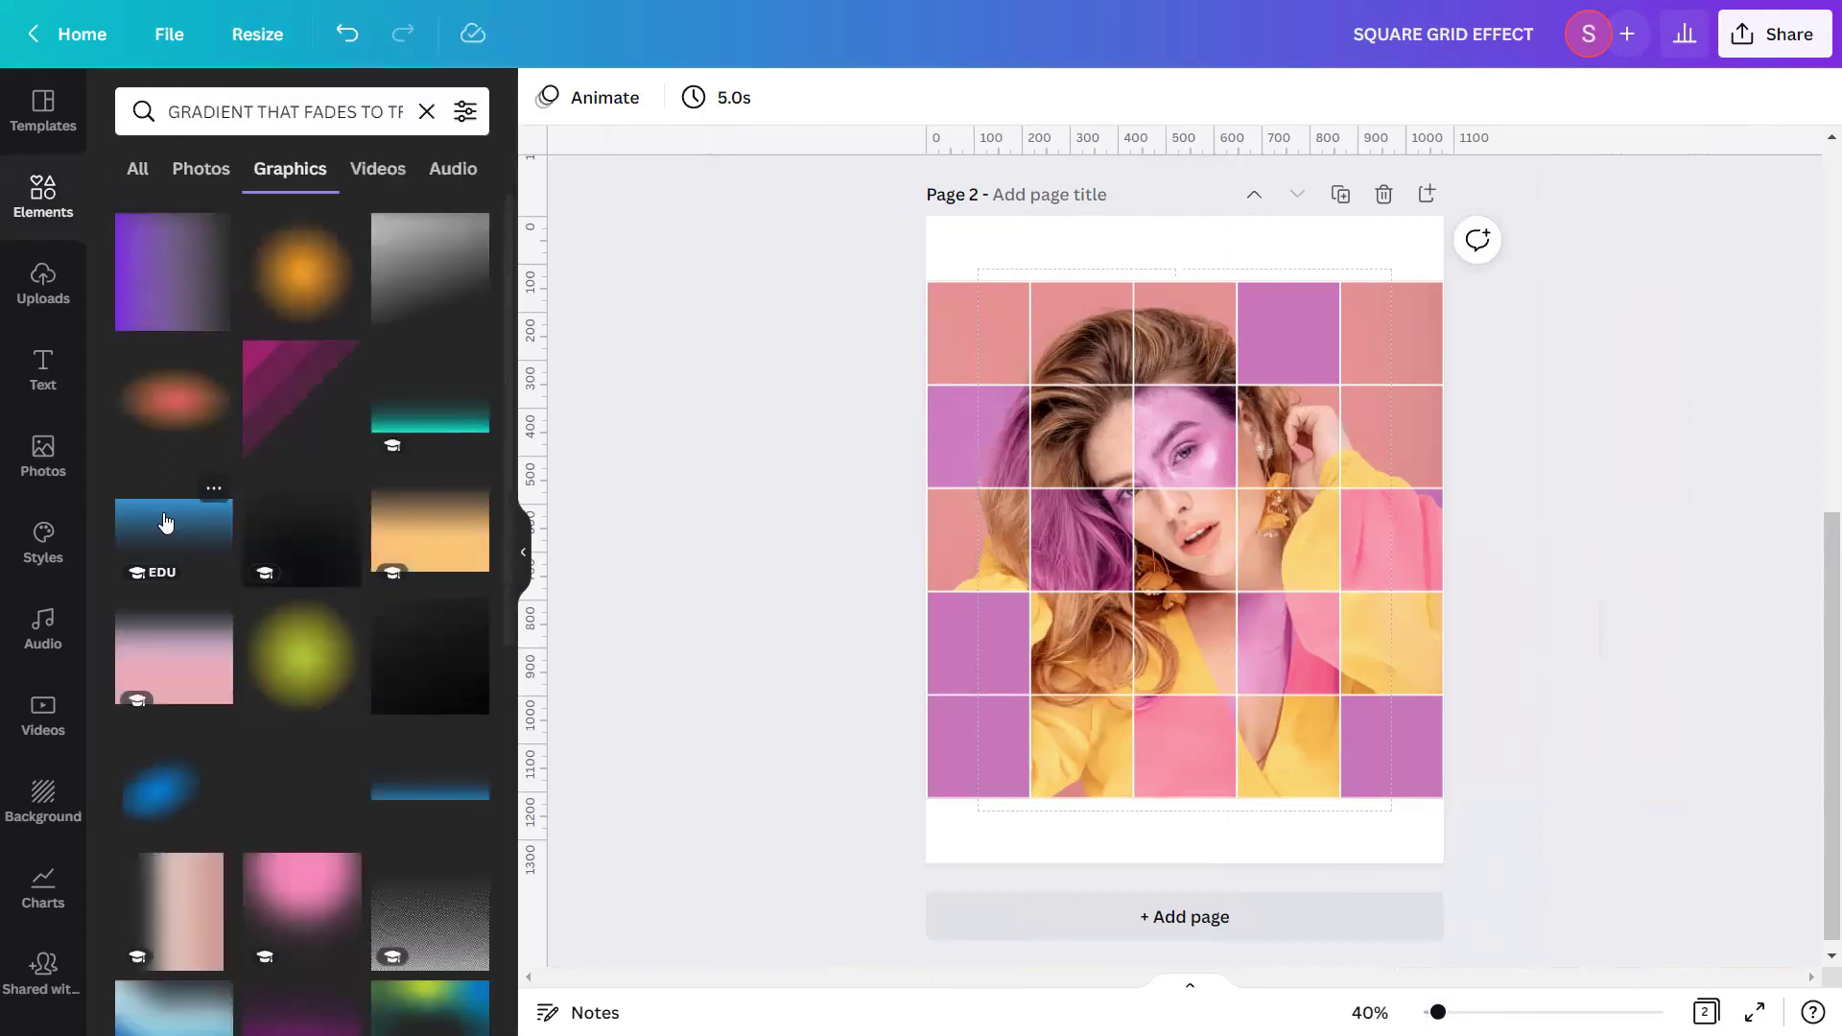
left_click(165, 521)
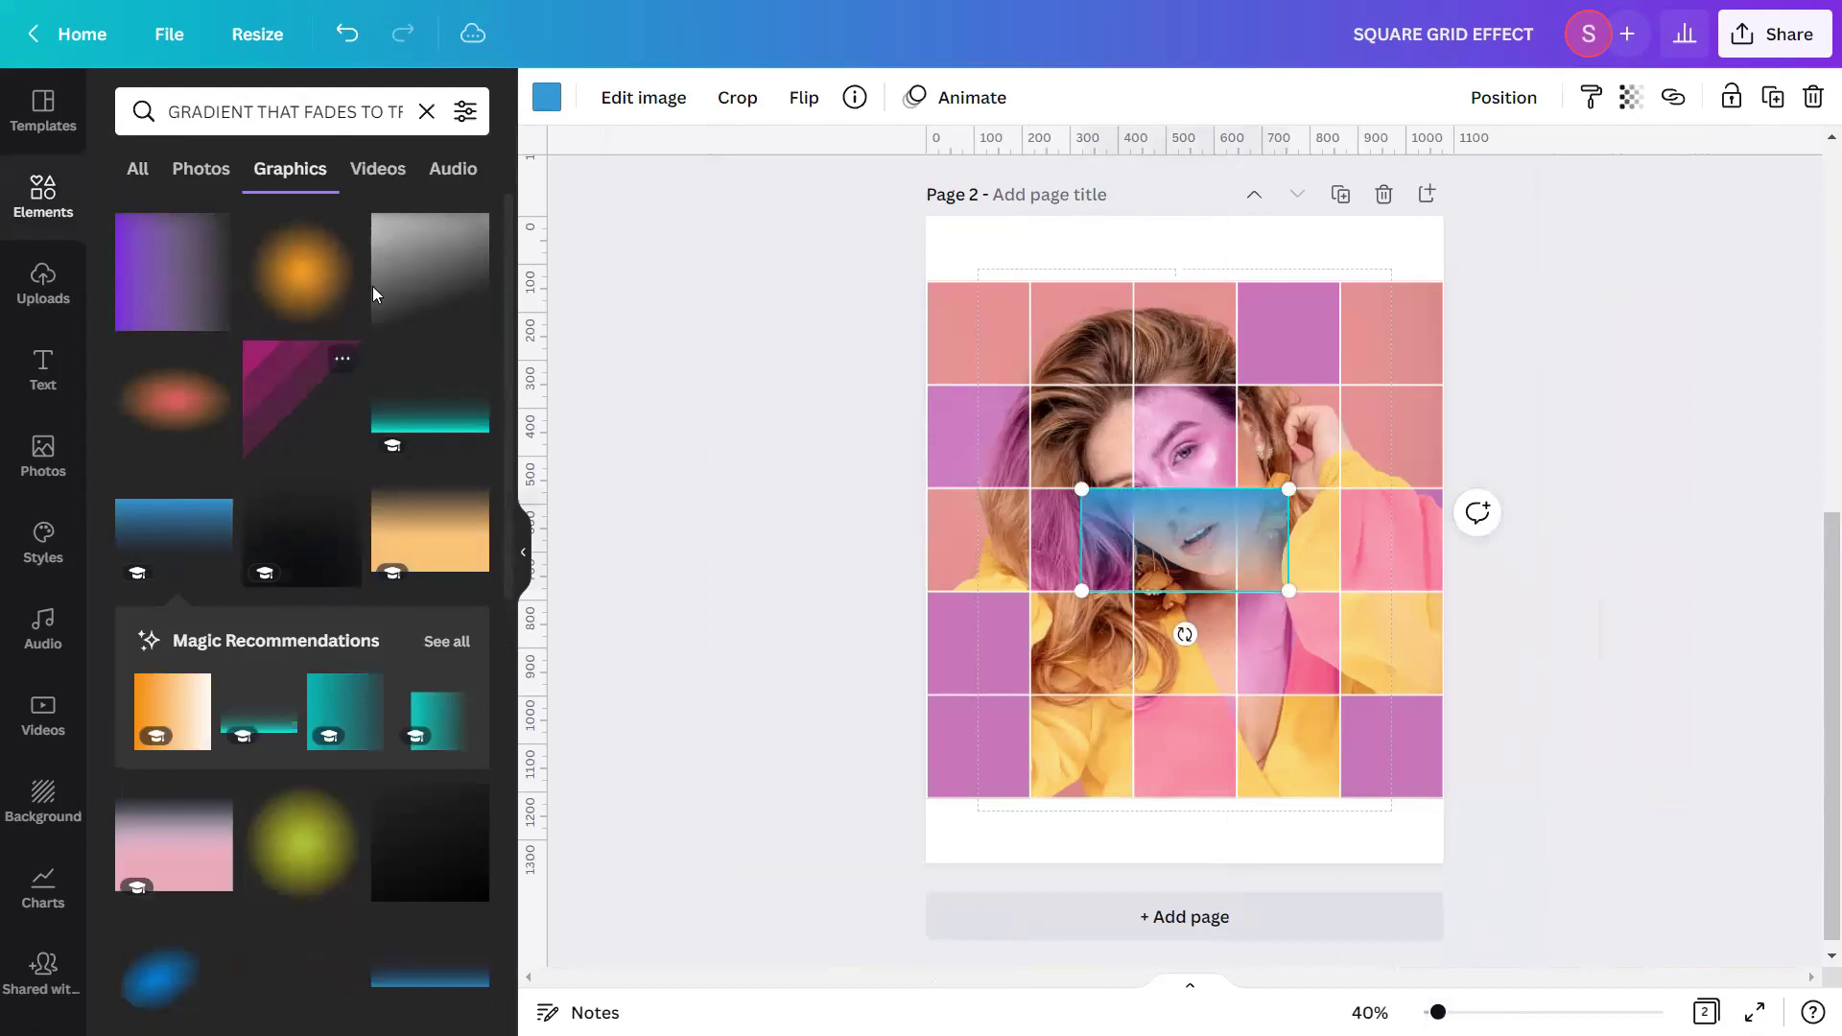
left_click(428, 112)
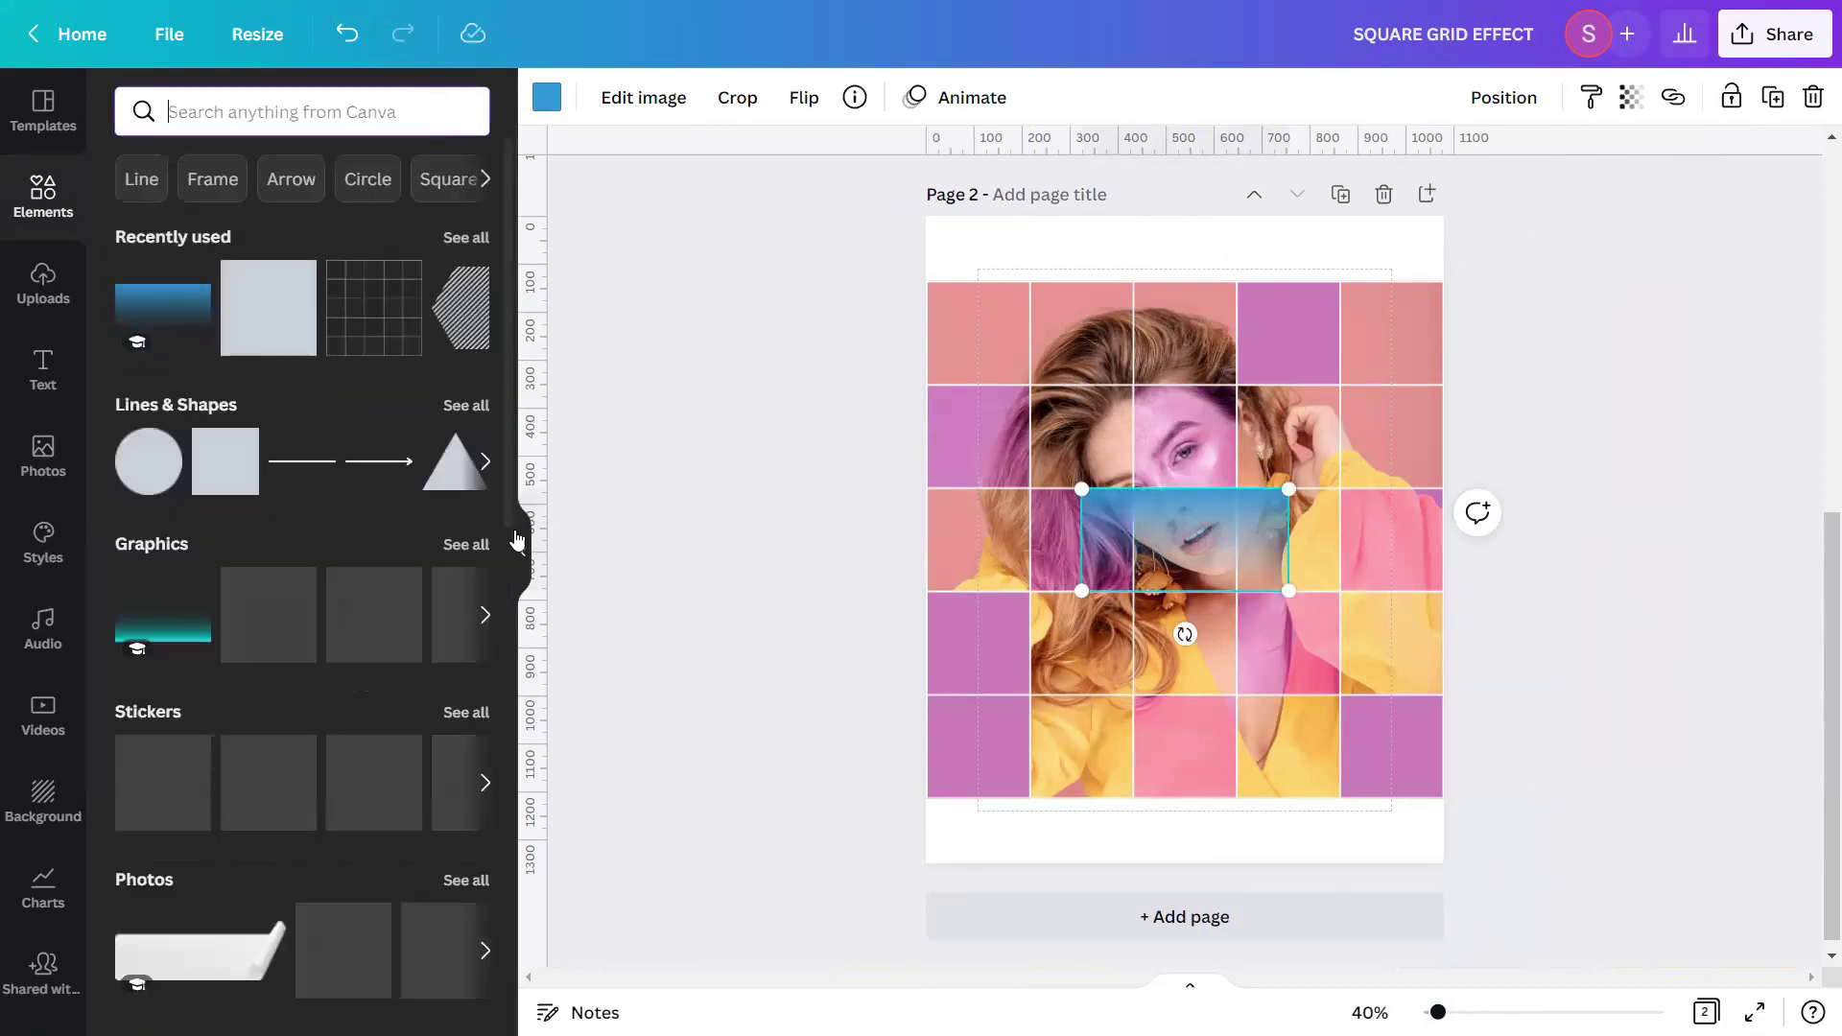
left_click(583, 549)
left_click(1378, 384)
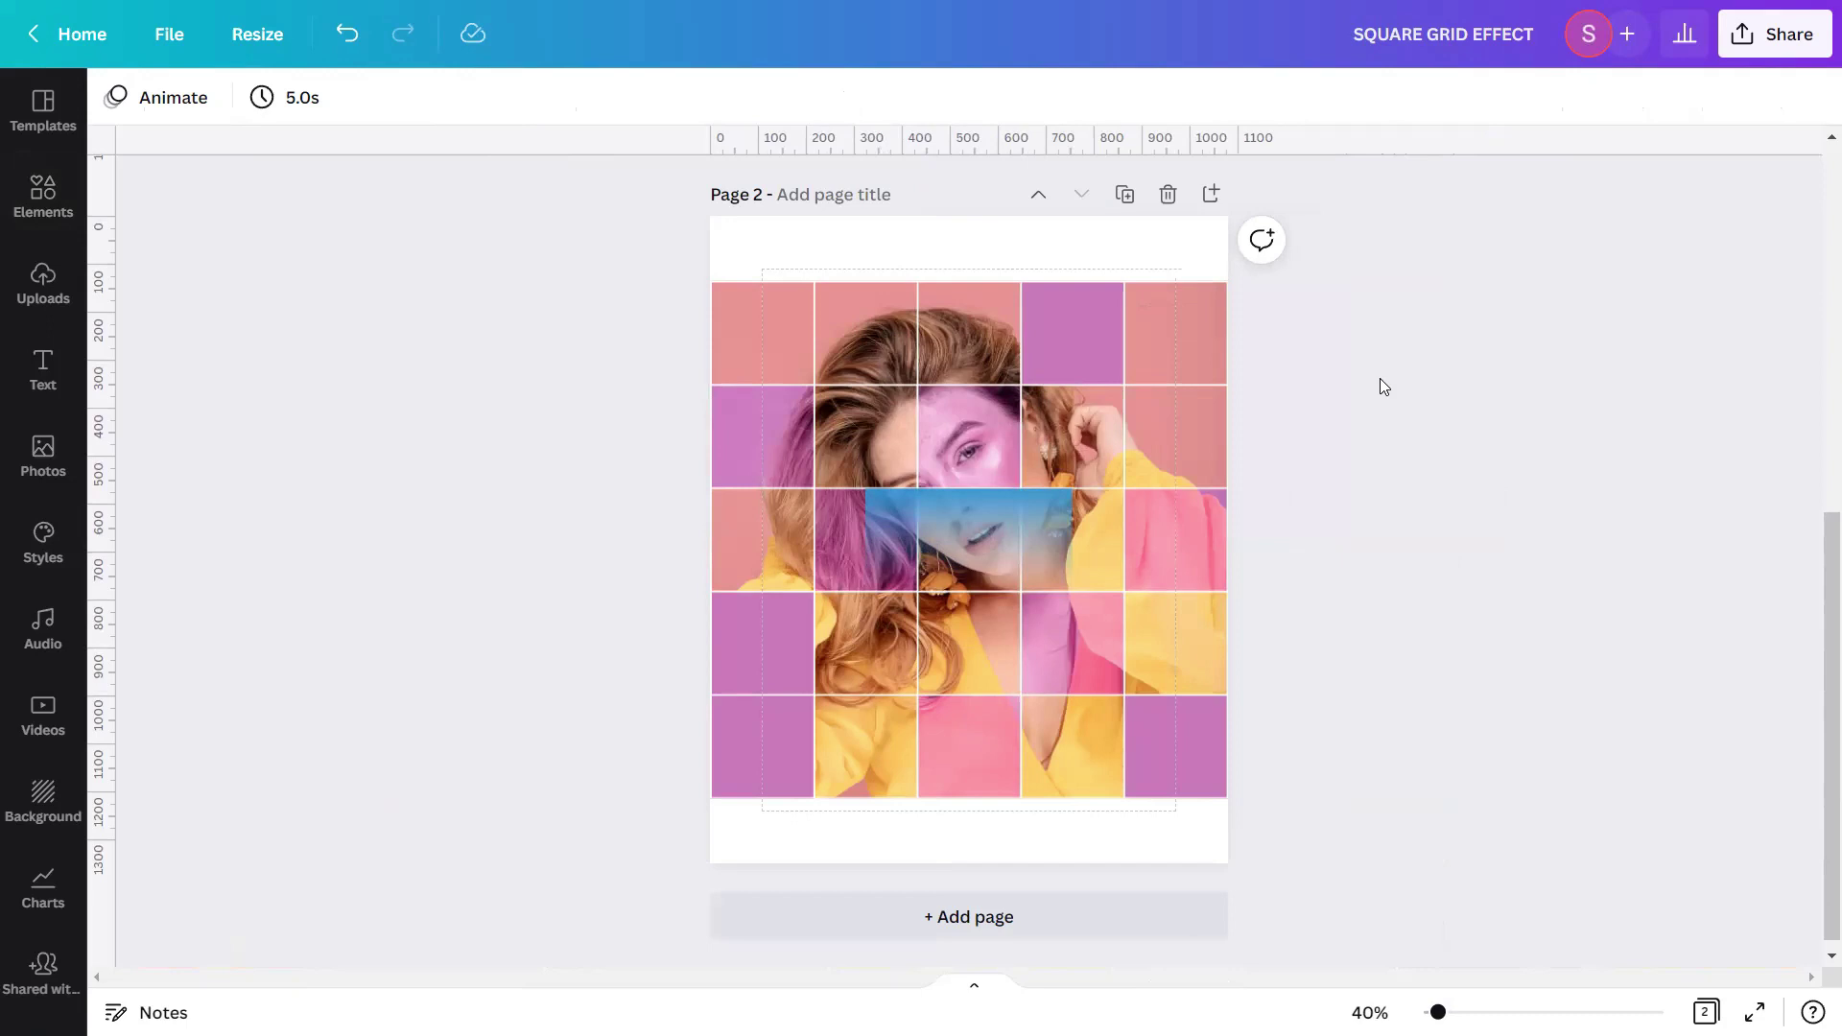
Change the blue gradient's colour to white from Default Colors
left_click(968, 532)
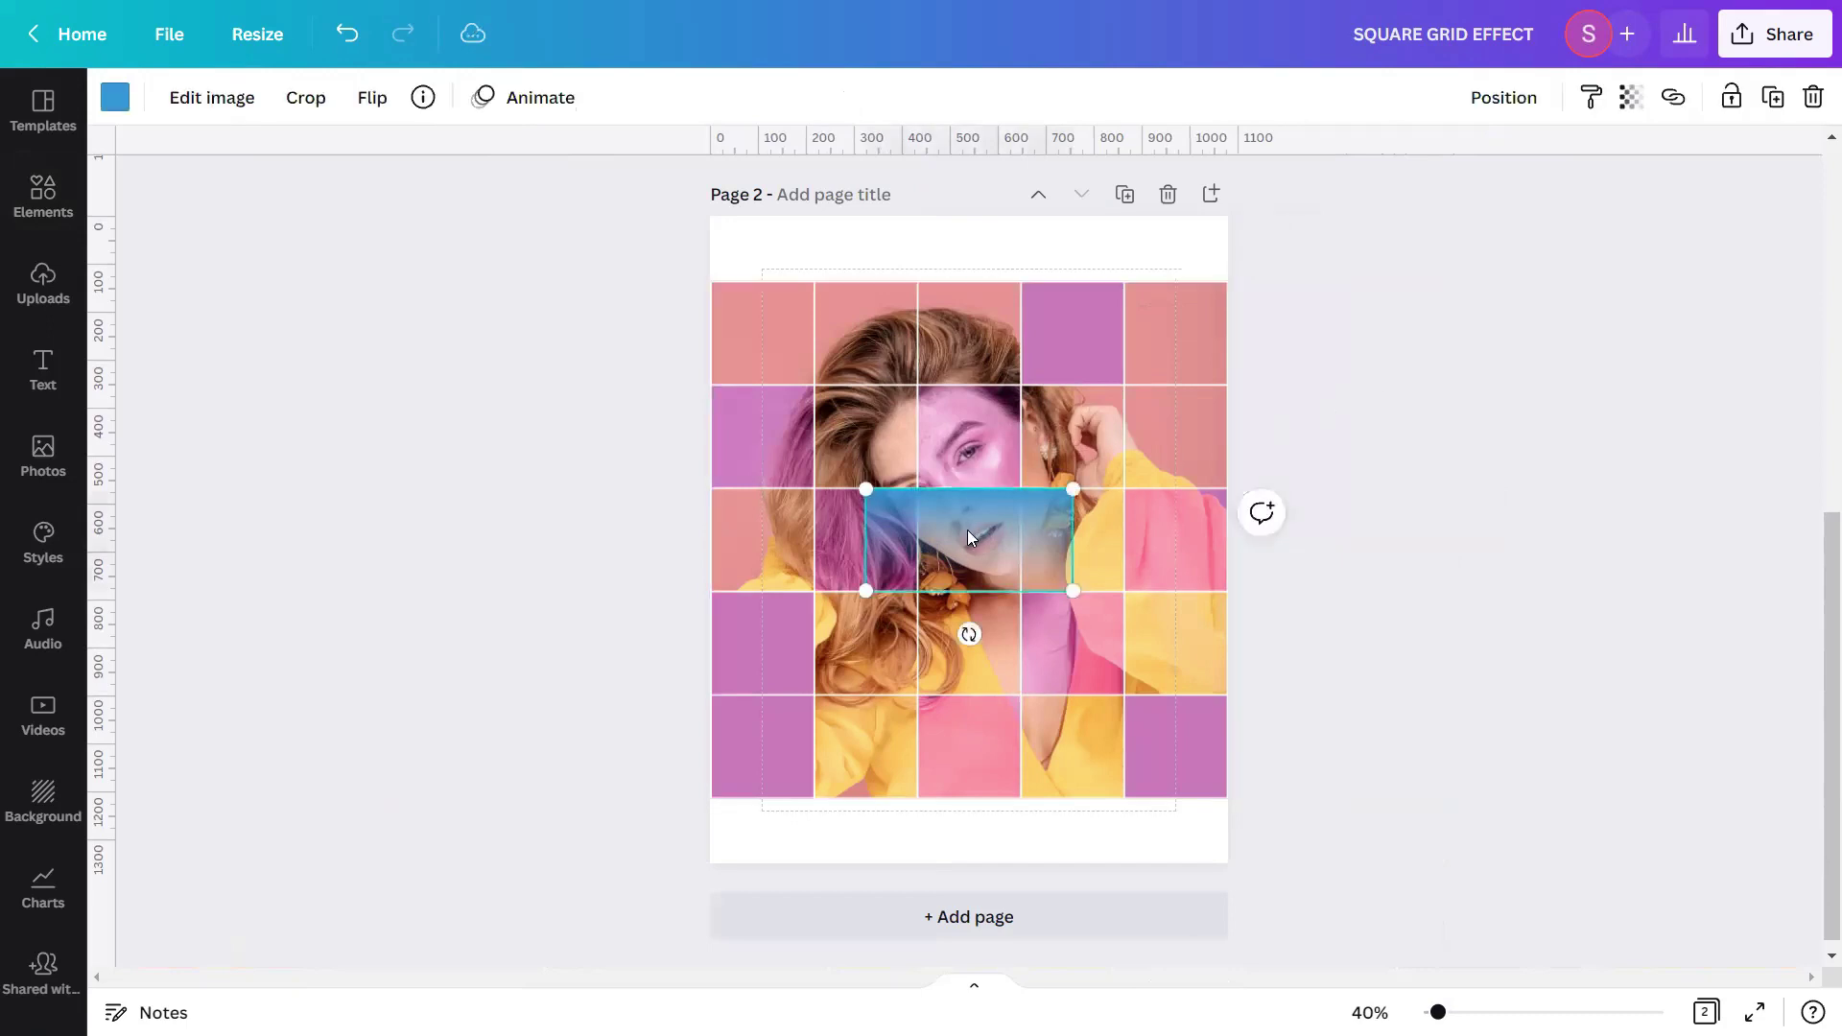
left_click(108, 106)
scroll(234, 480, "down", 8)
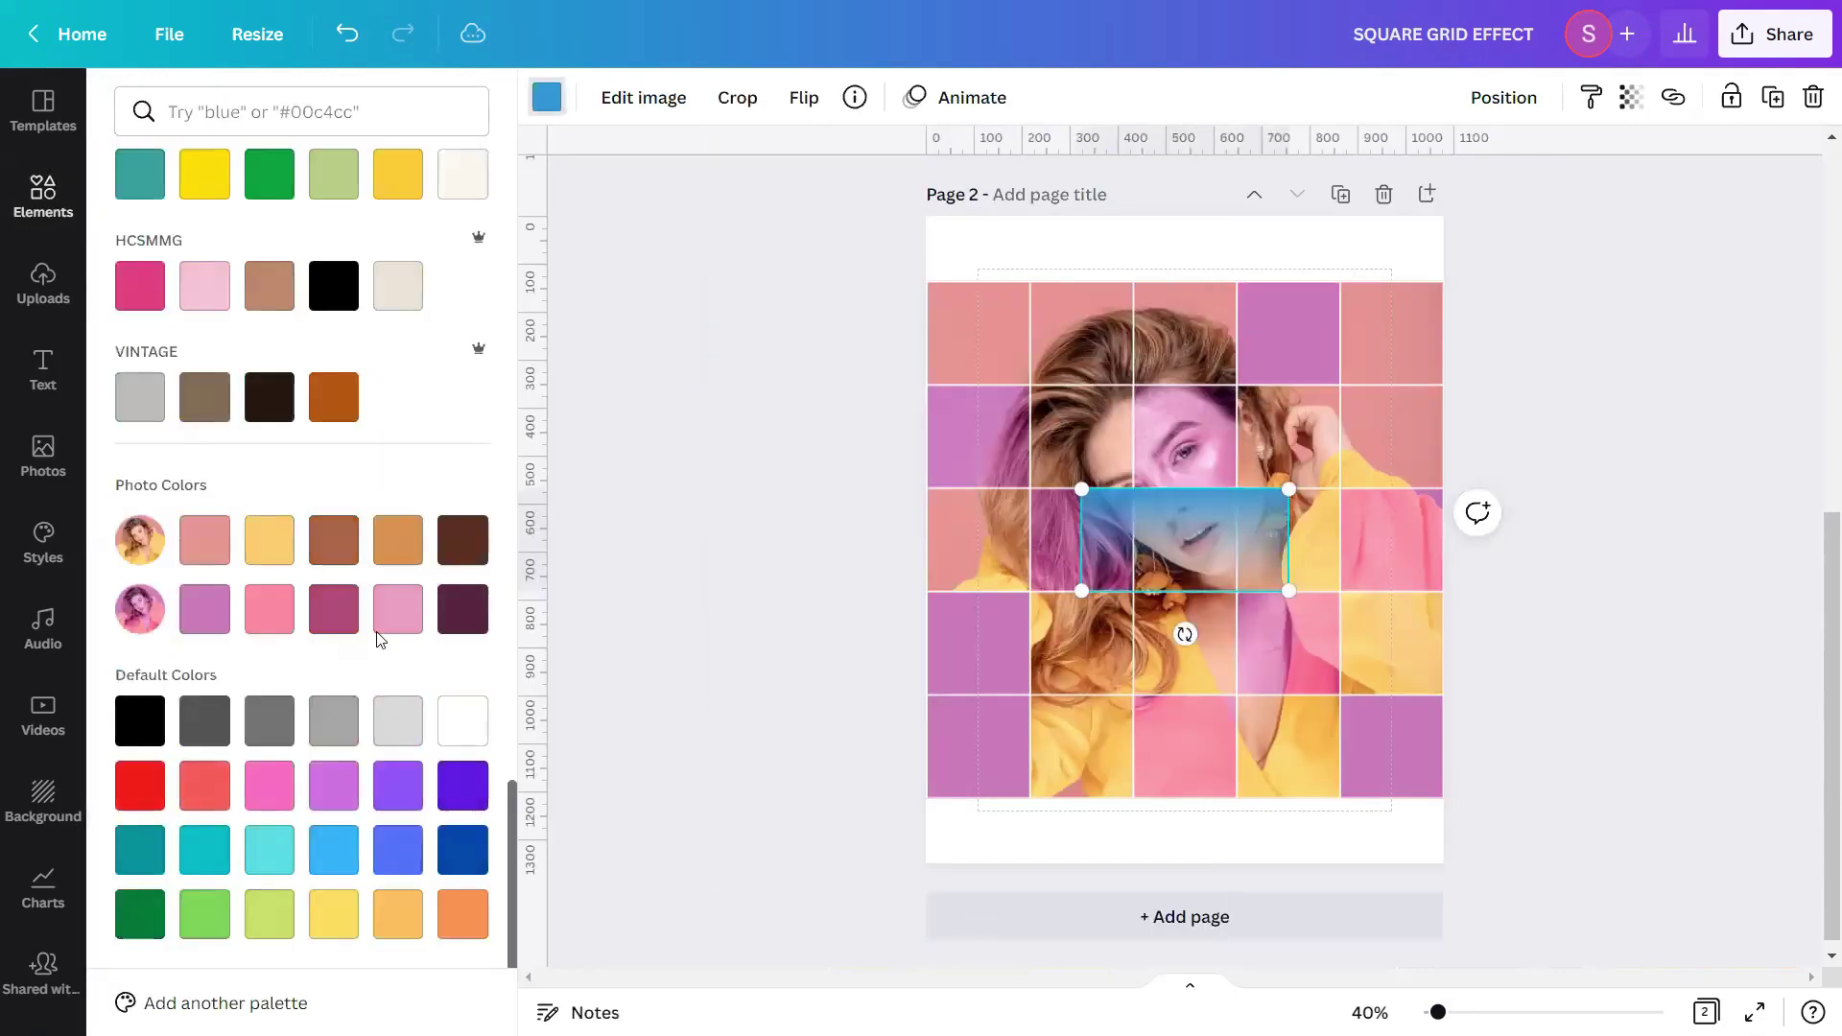
left_click(467, 722)
left_click(722, 554)
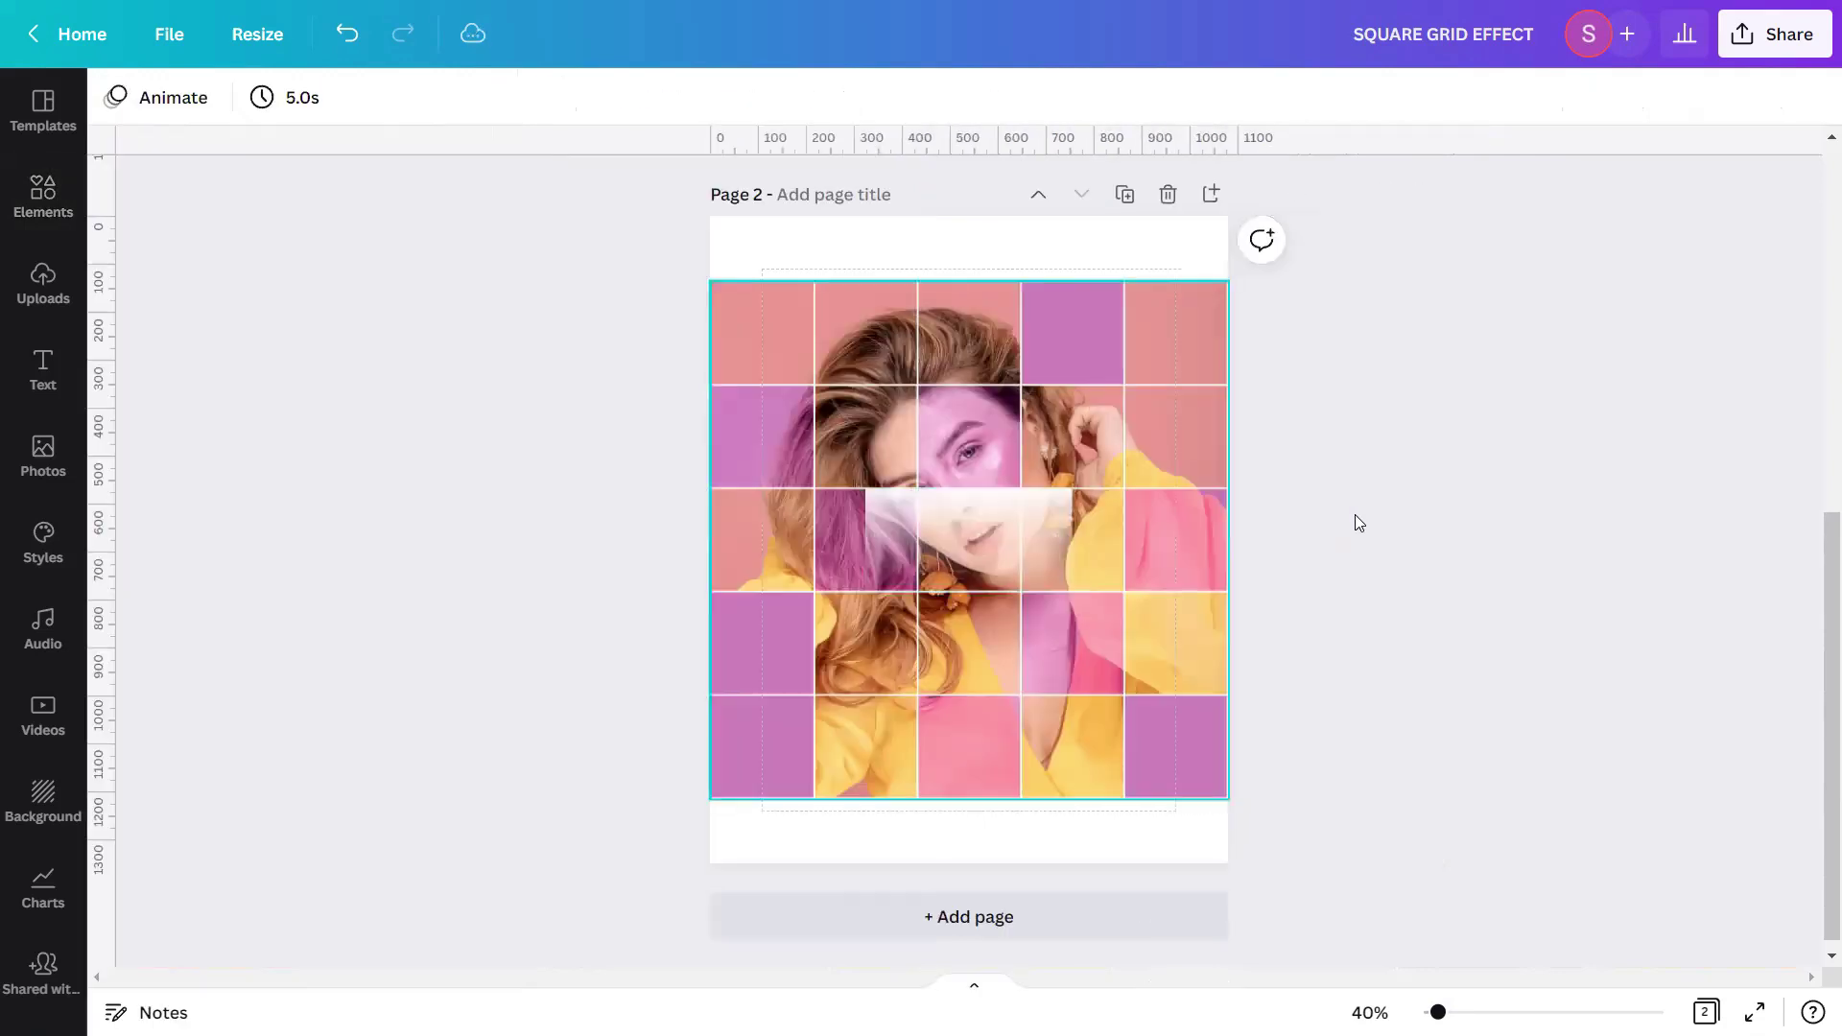
Move and enlarge the white gradient to span the grid's top rows
left_click_drag(942, 556, 786, 348)
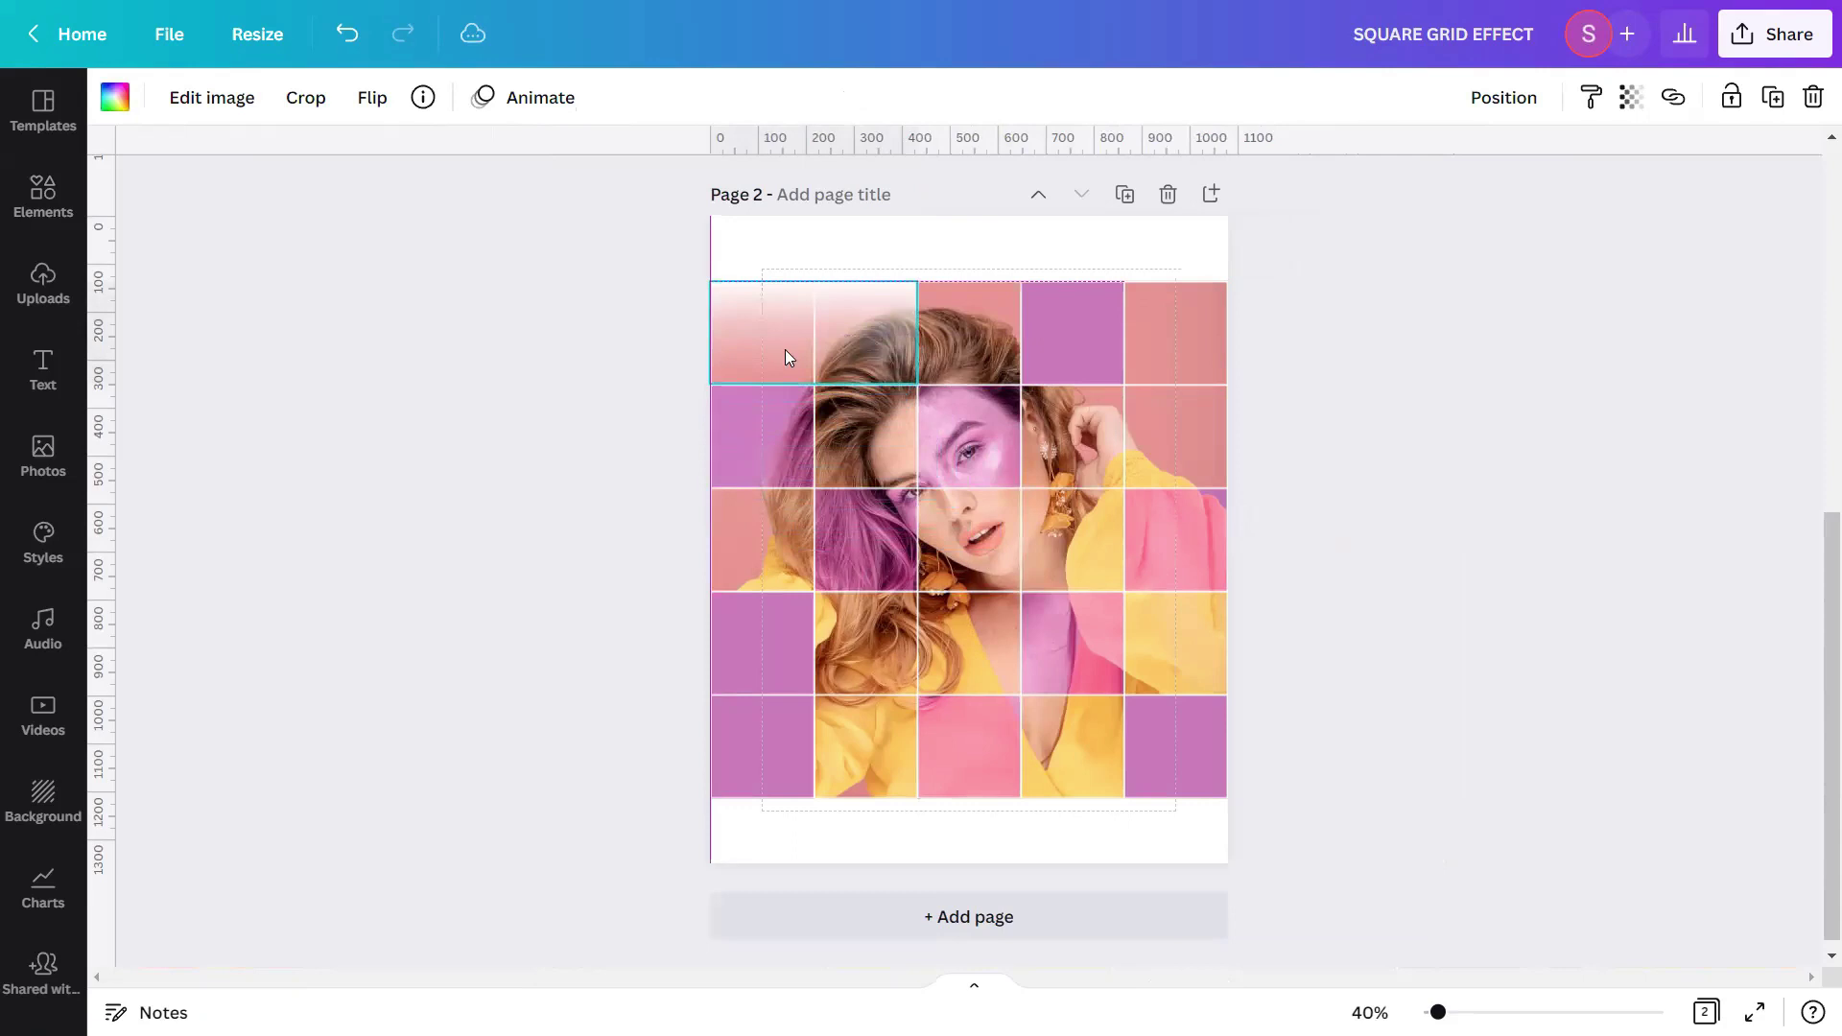
left_click_drag(916, 383, 1153, 685)
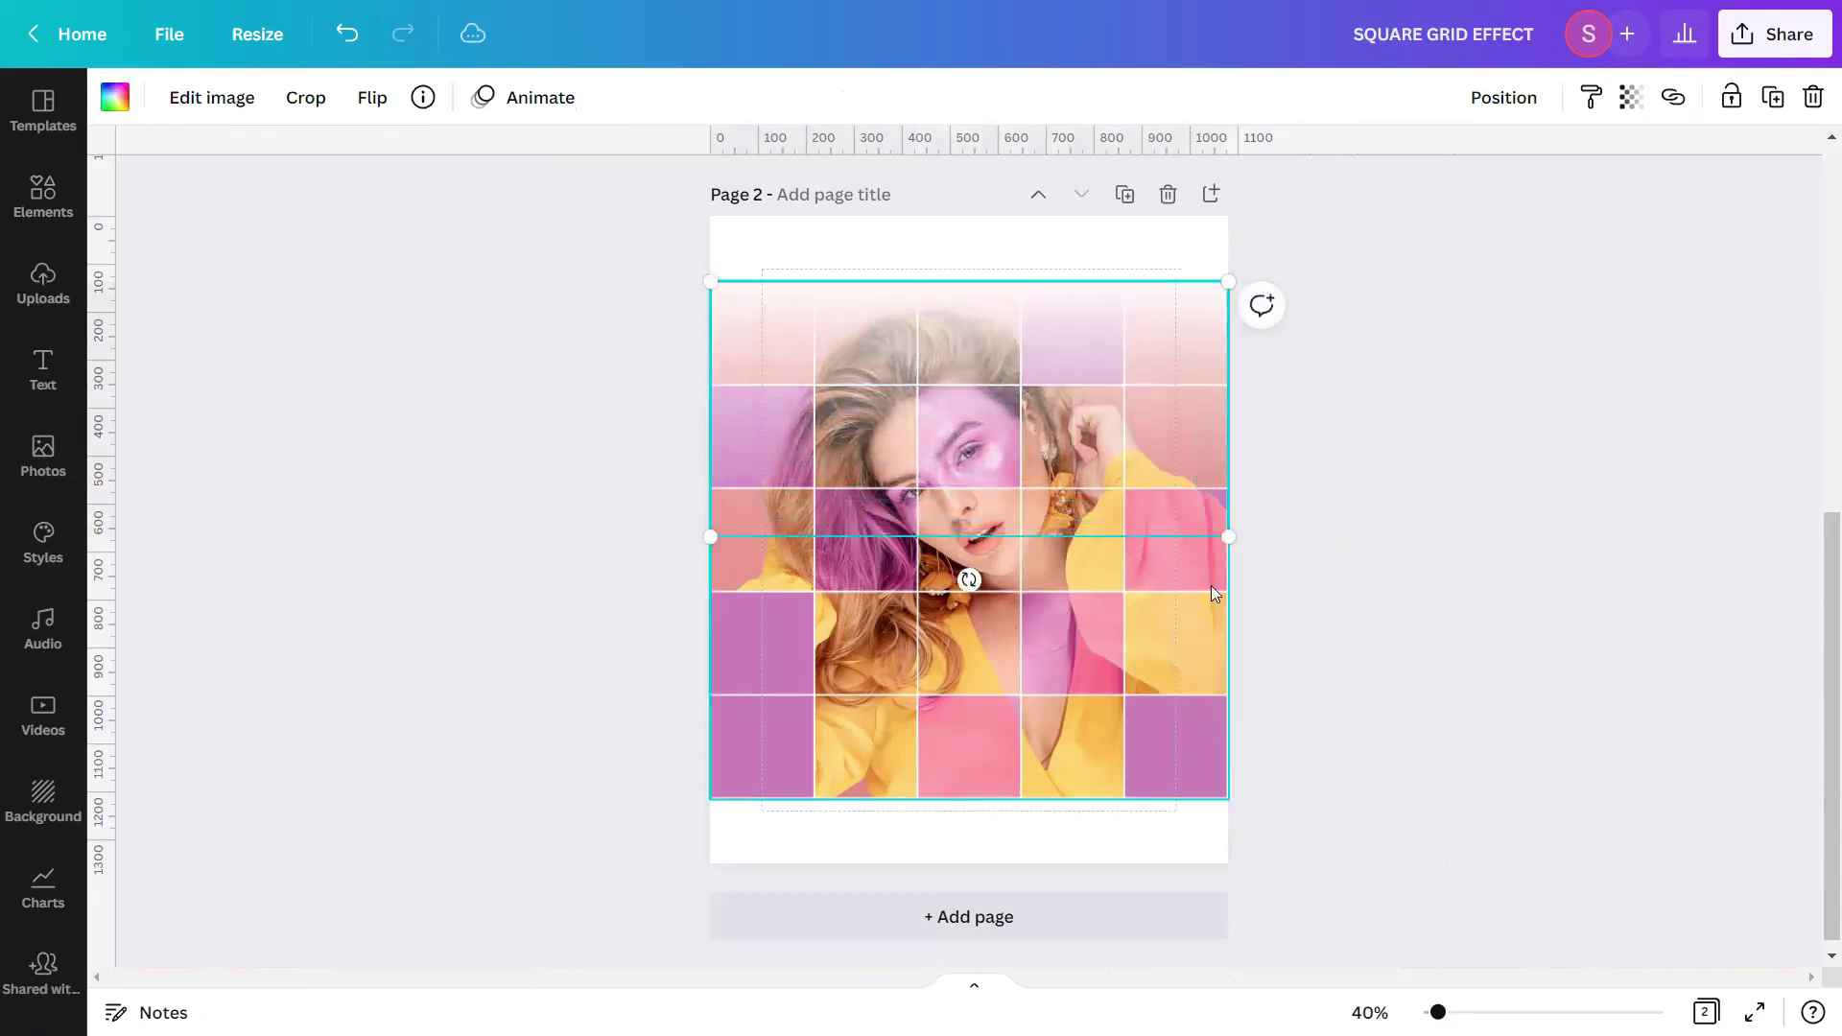
left_click(1521, 102)
left_click(1495, 614)
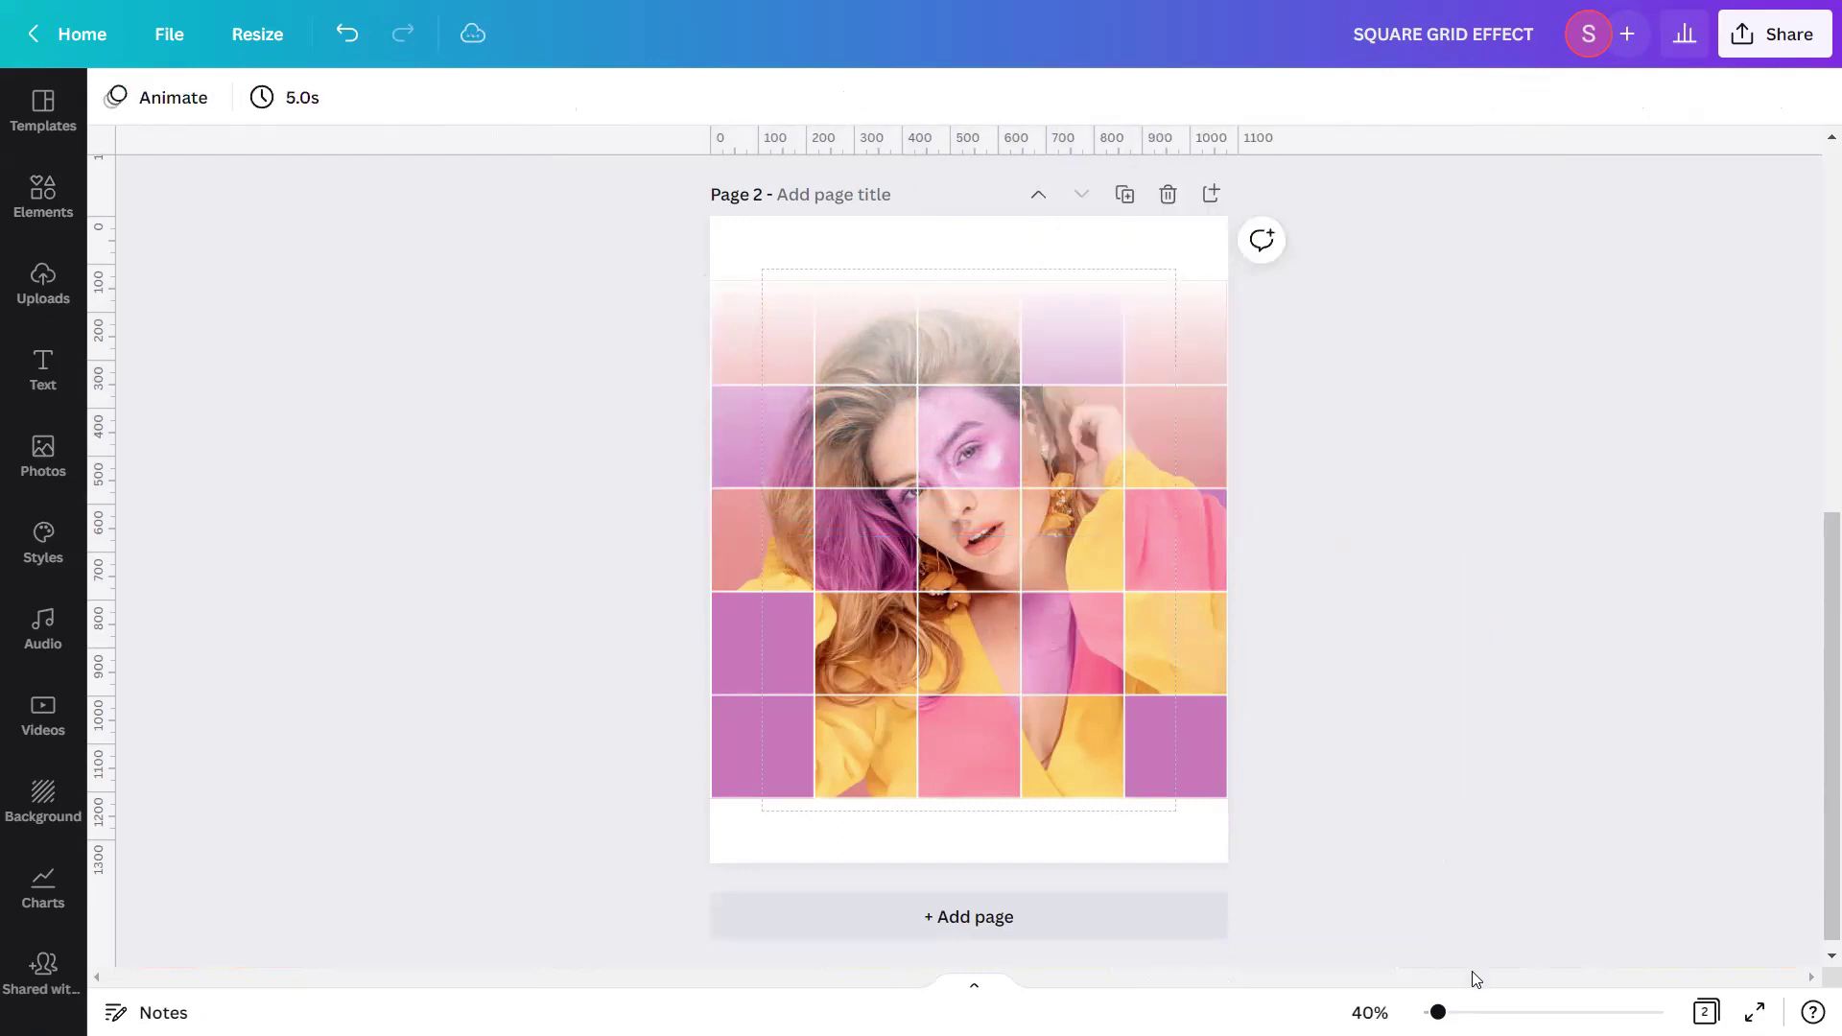
left_click_drag(1437, 1012, 1445, 1012)
scroll(1109, 470, "up", 2)
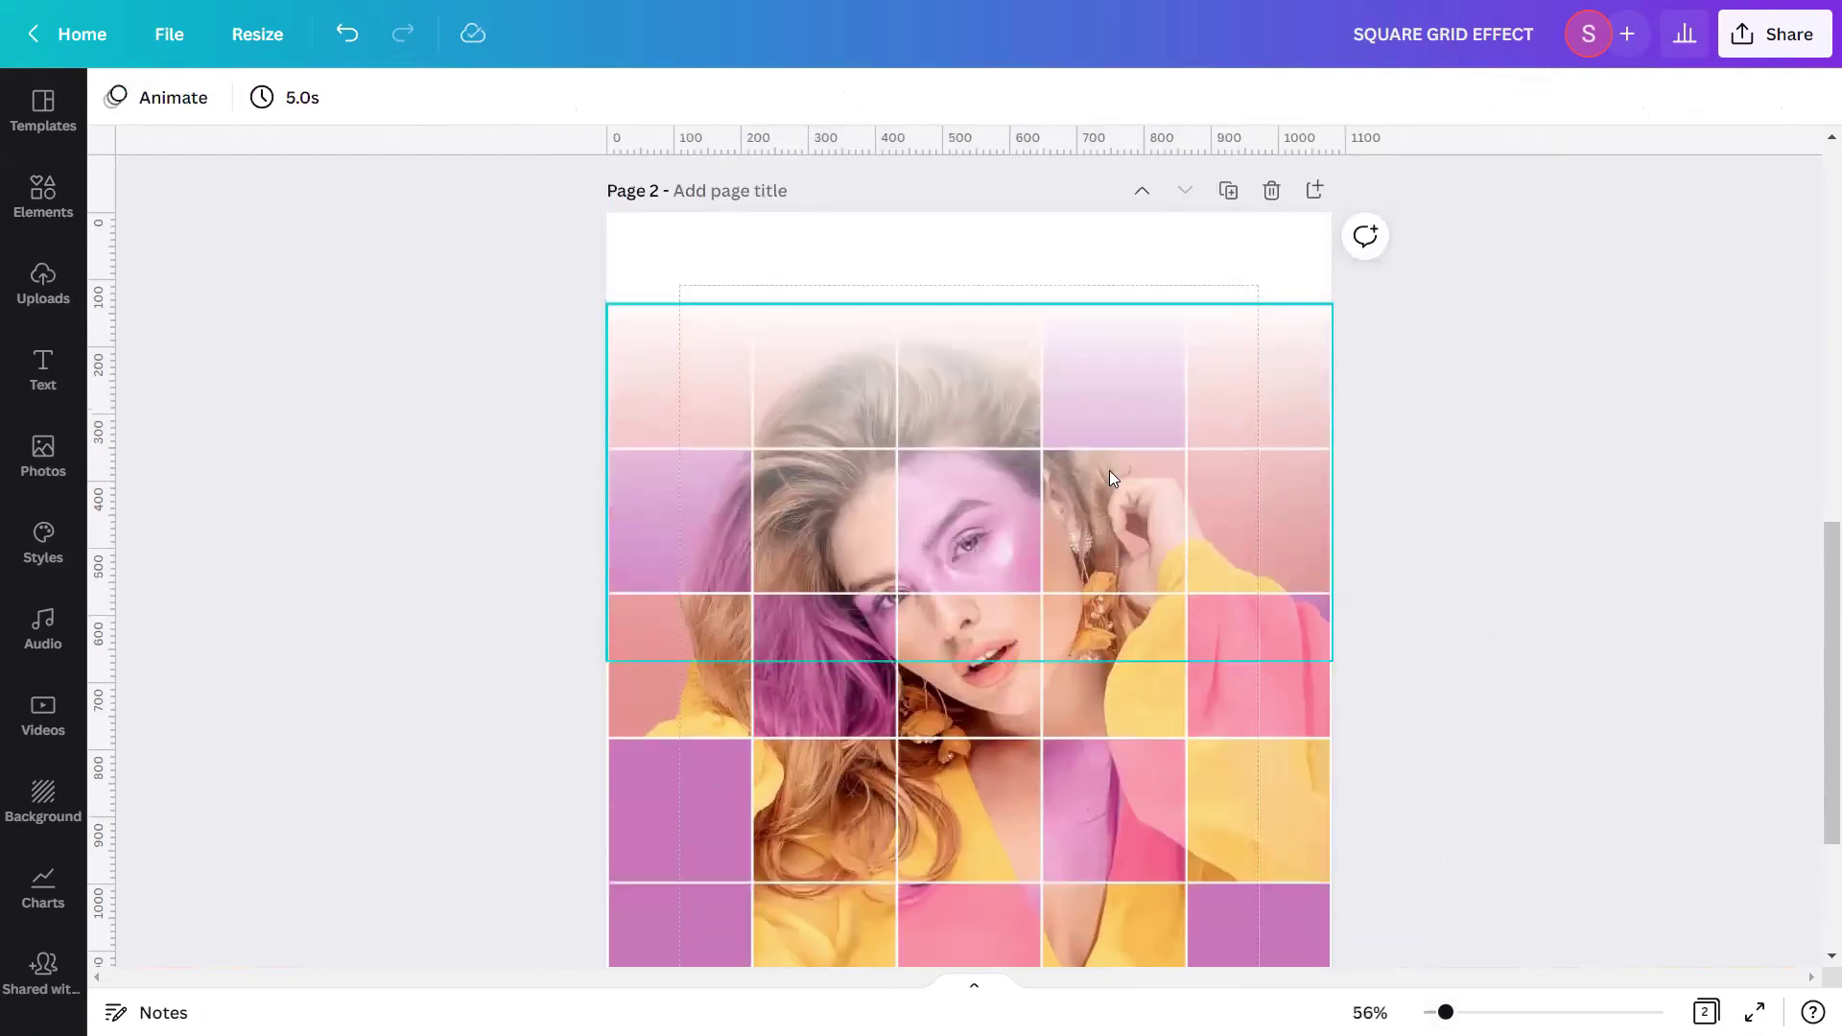
Duplicate the top gradient and flip the copy vertically
left_click(779, 380)
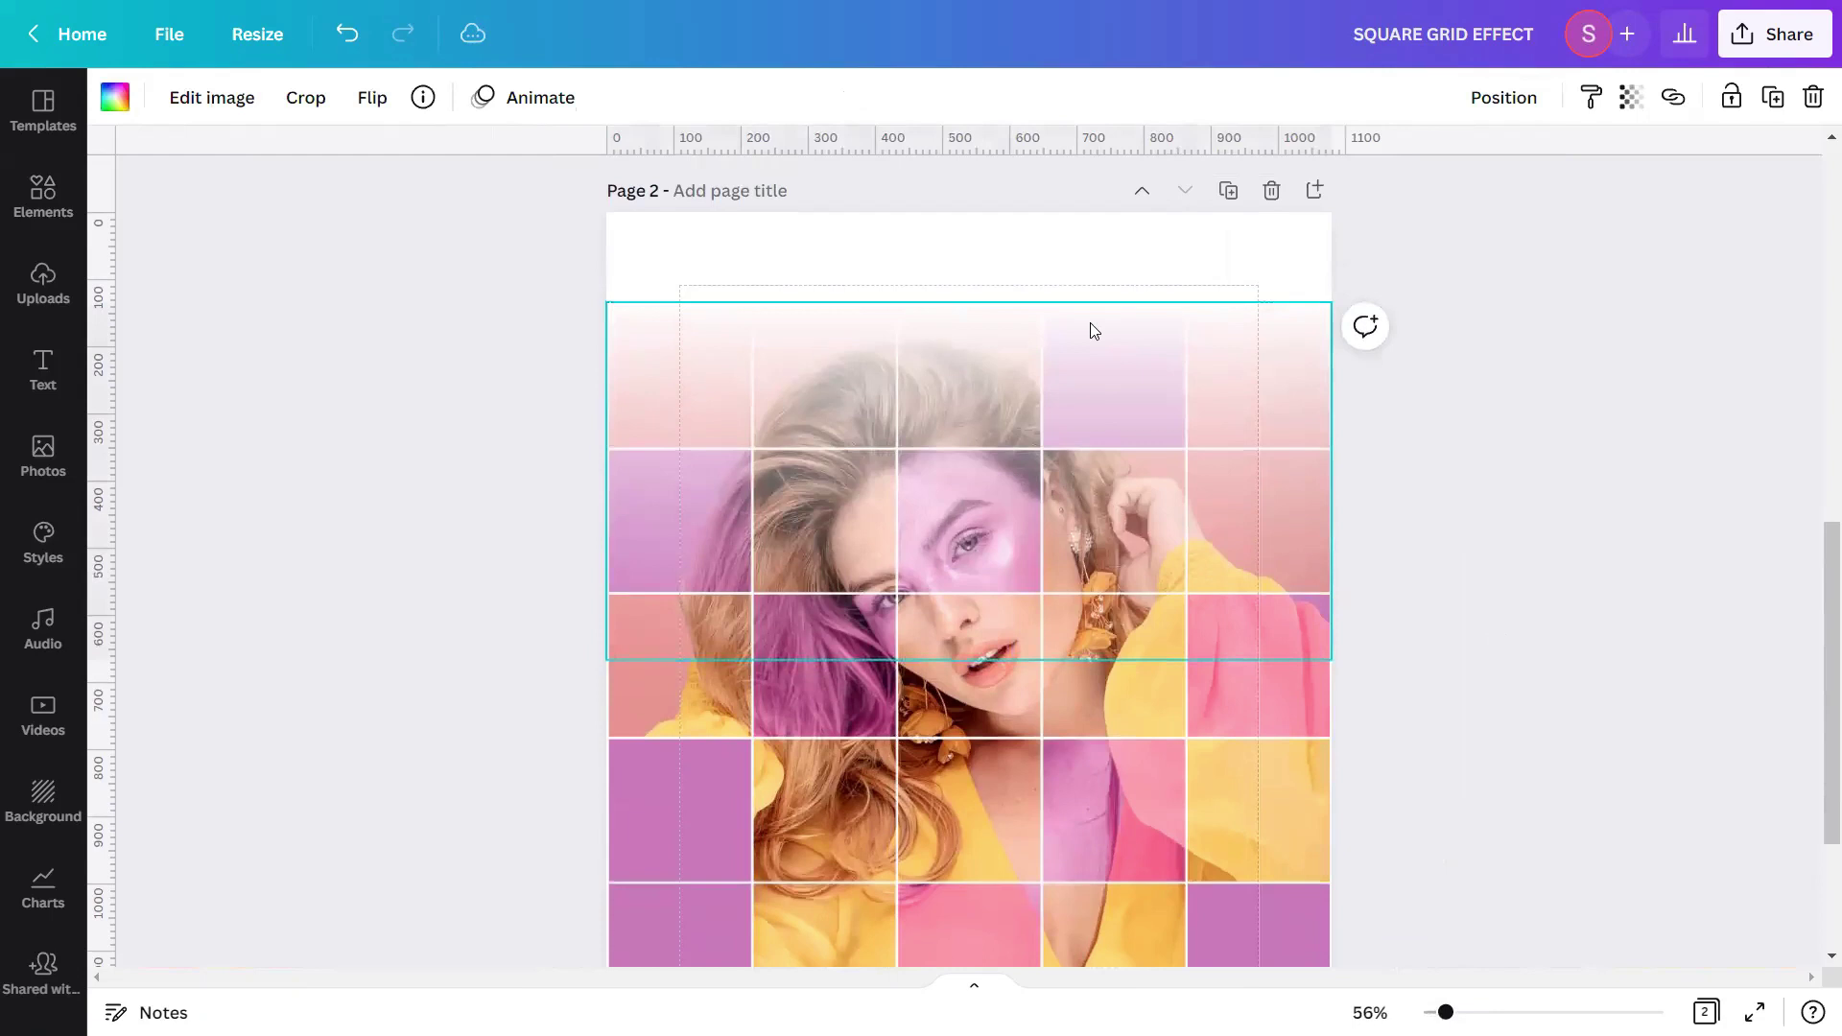
left_click(1556, 322)
left_click(1138, 386)
left_click(1770, 94)
left_click_drag(1063, 477, 1051, 701)
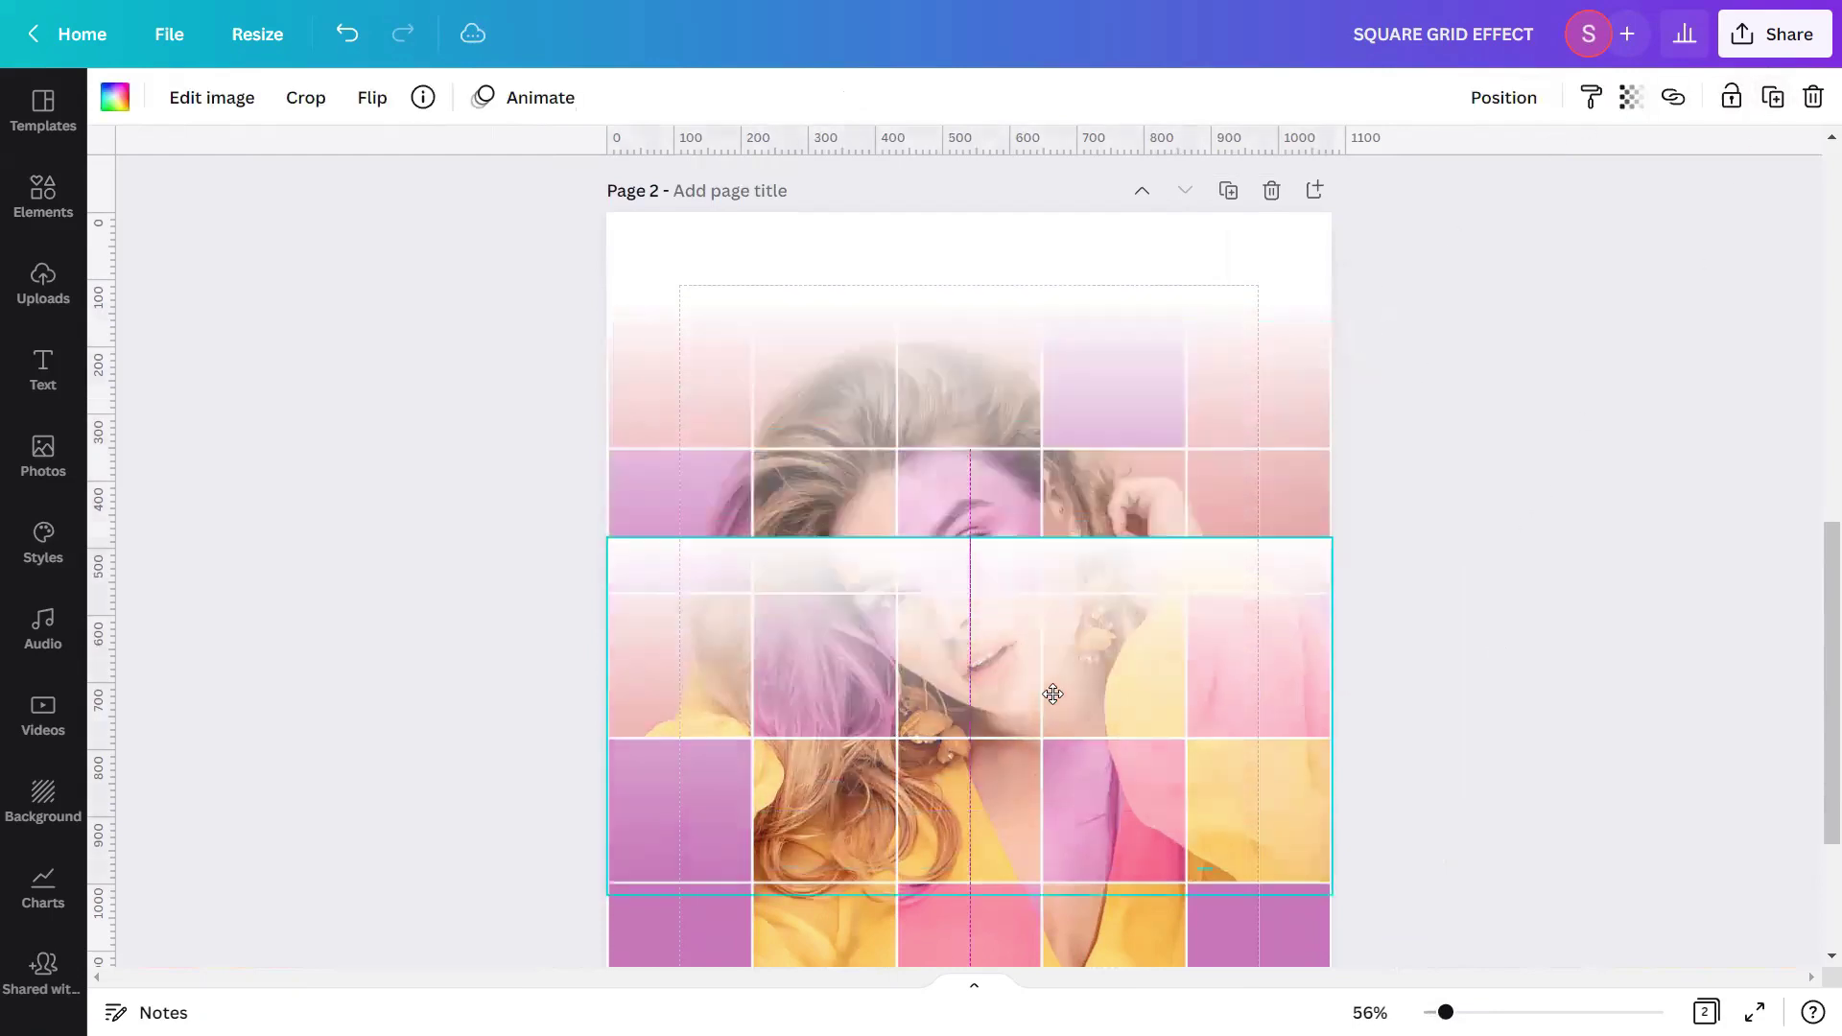
left_click(371, 97)
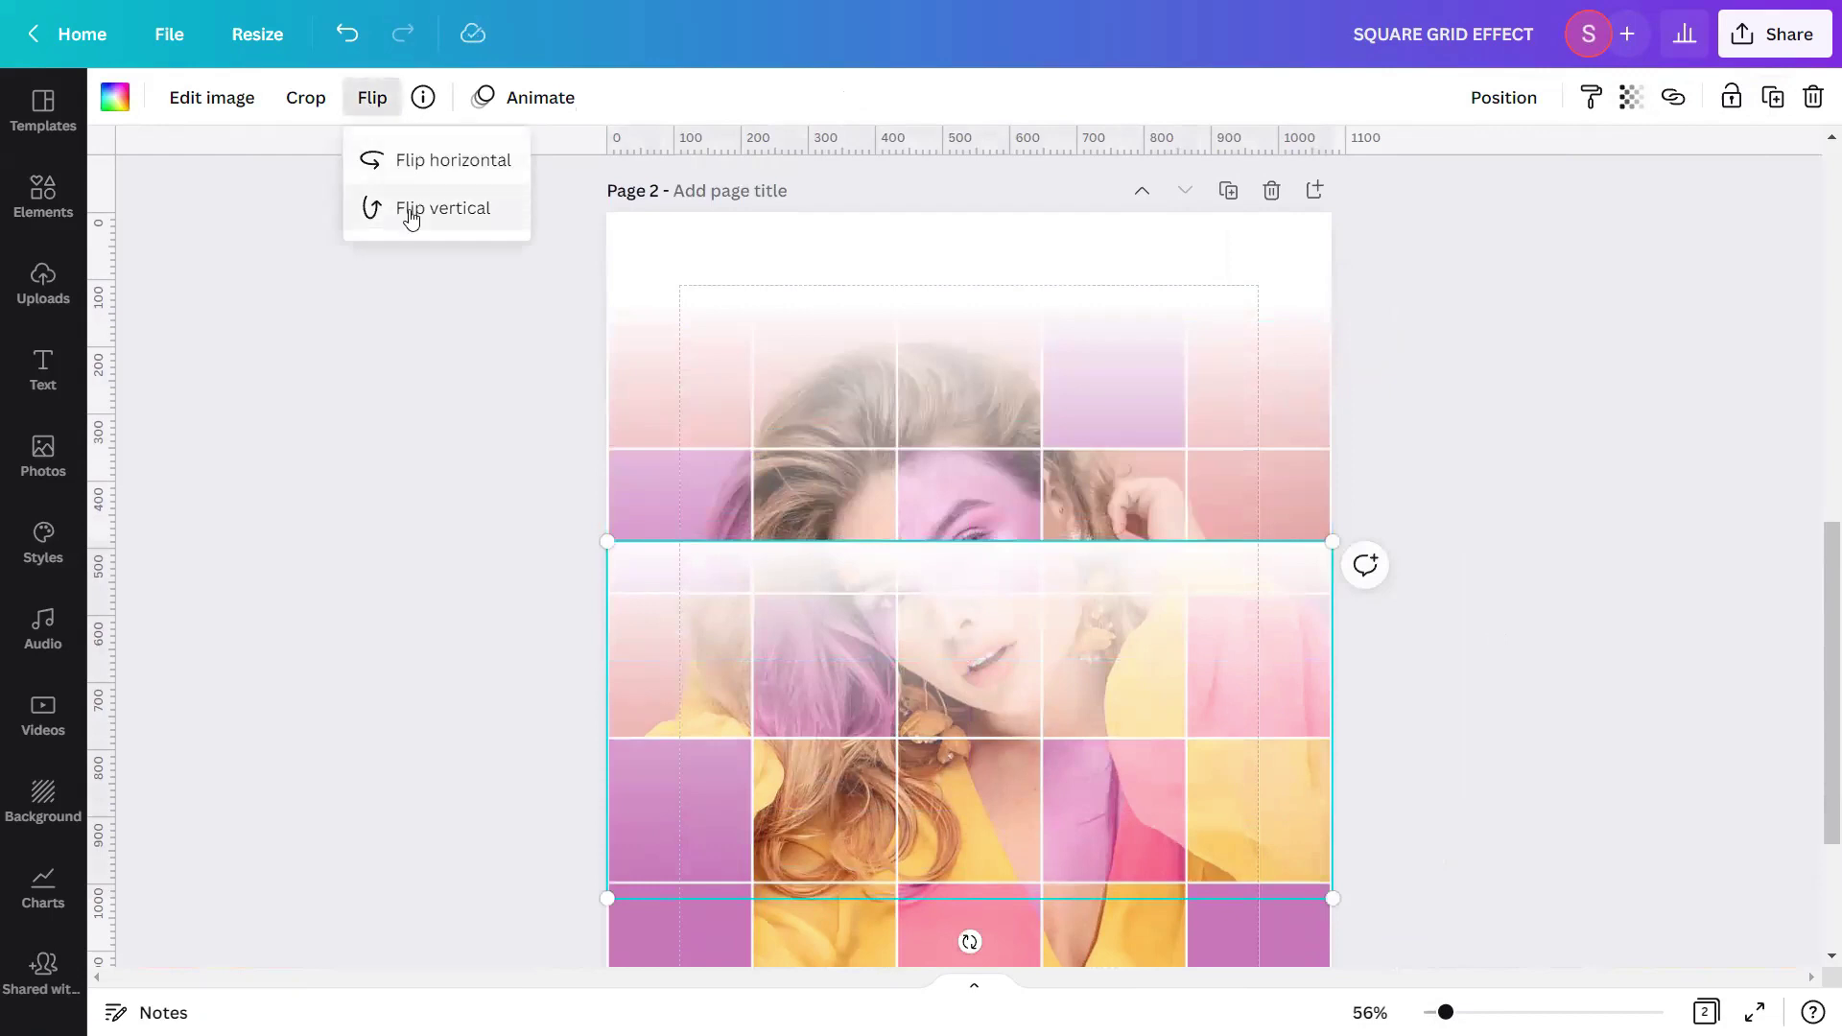
left_click(410, 208)
scroll(1025, 424, "down", 3)
left_click(1037, 547)
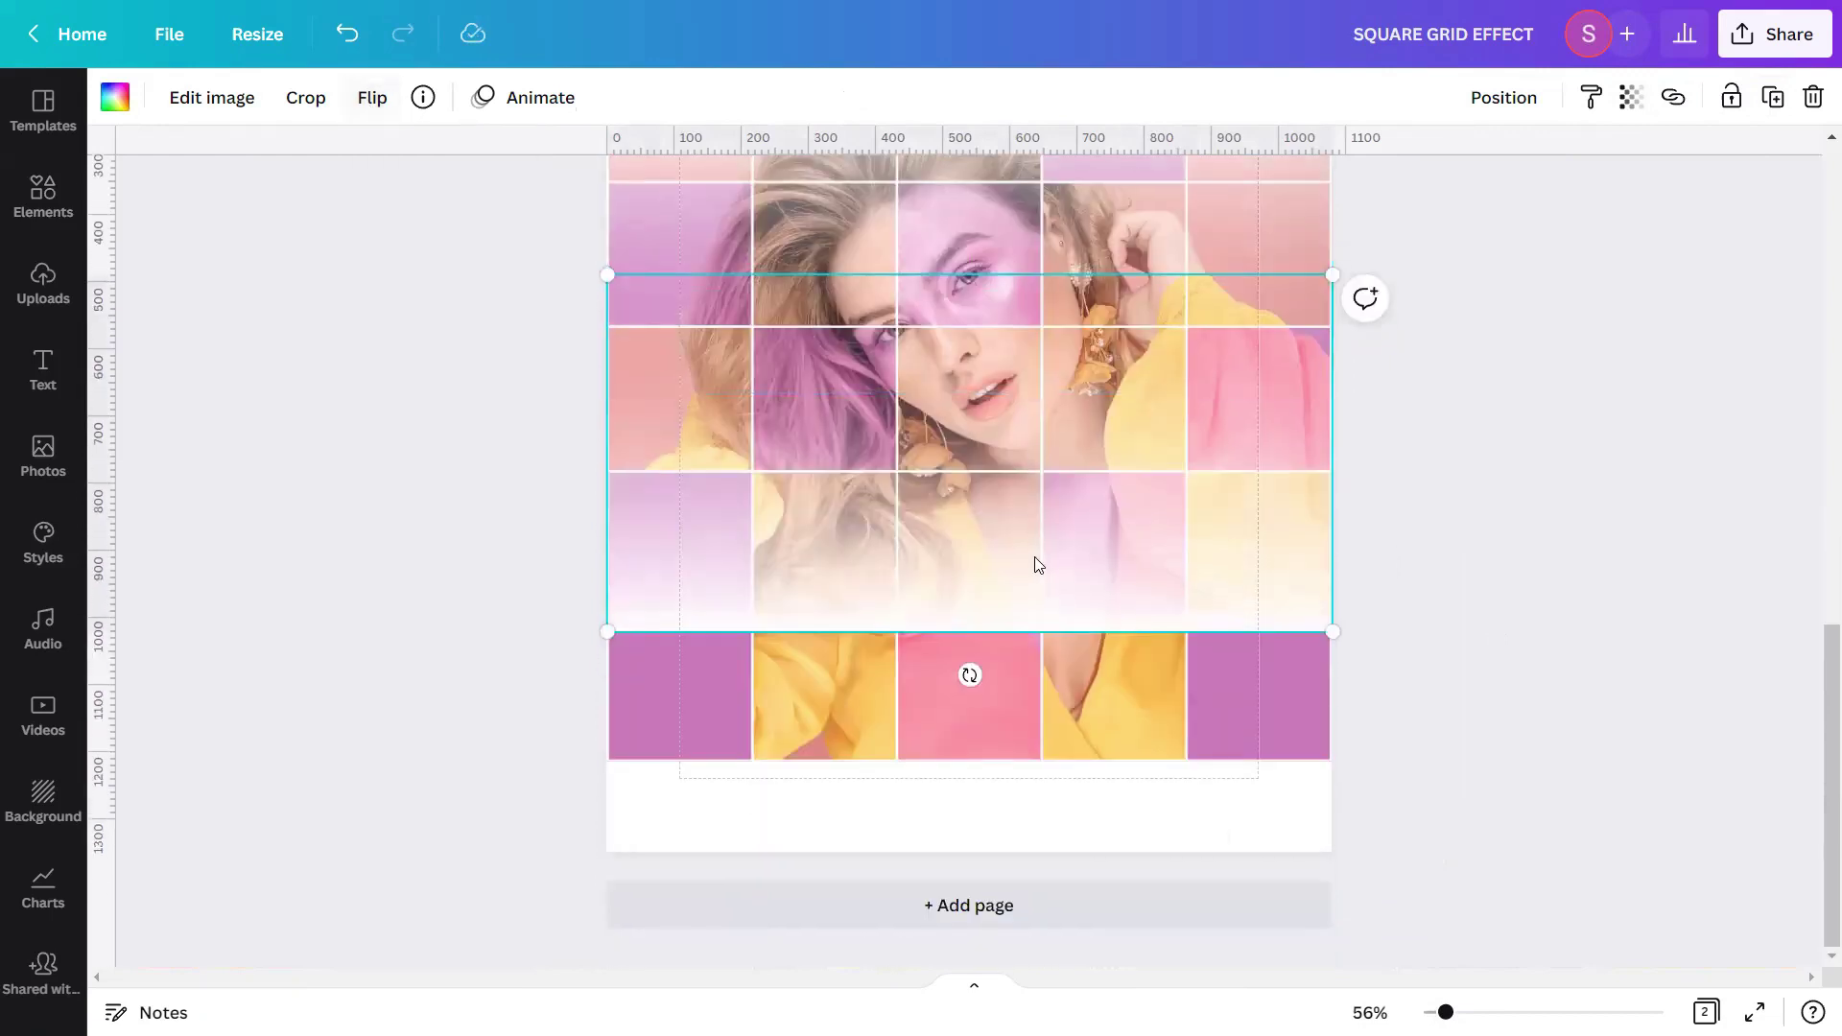
Place the flipped gradient along the grid's bottom edge, aligned to the page's left
left_click(1403, 476)
left_click_drag(1121, 518, 1130, 641)
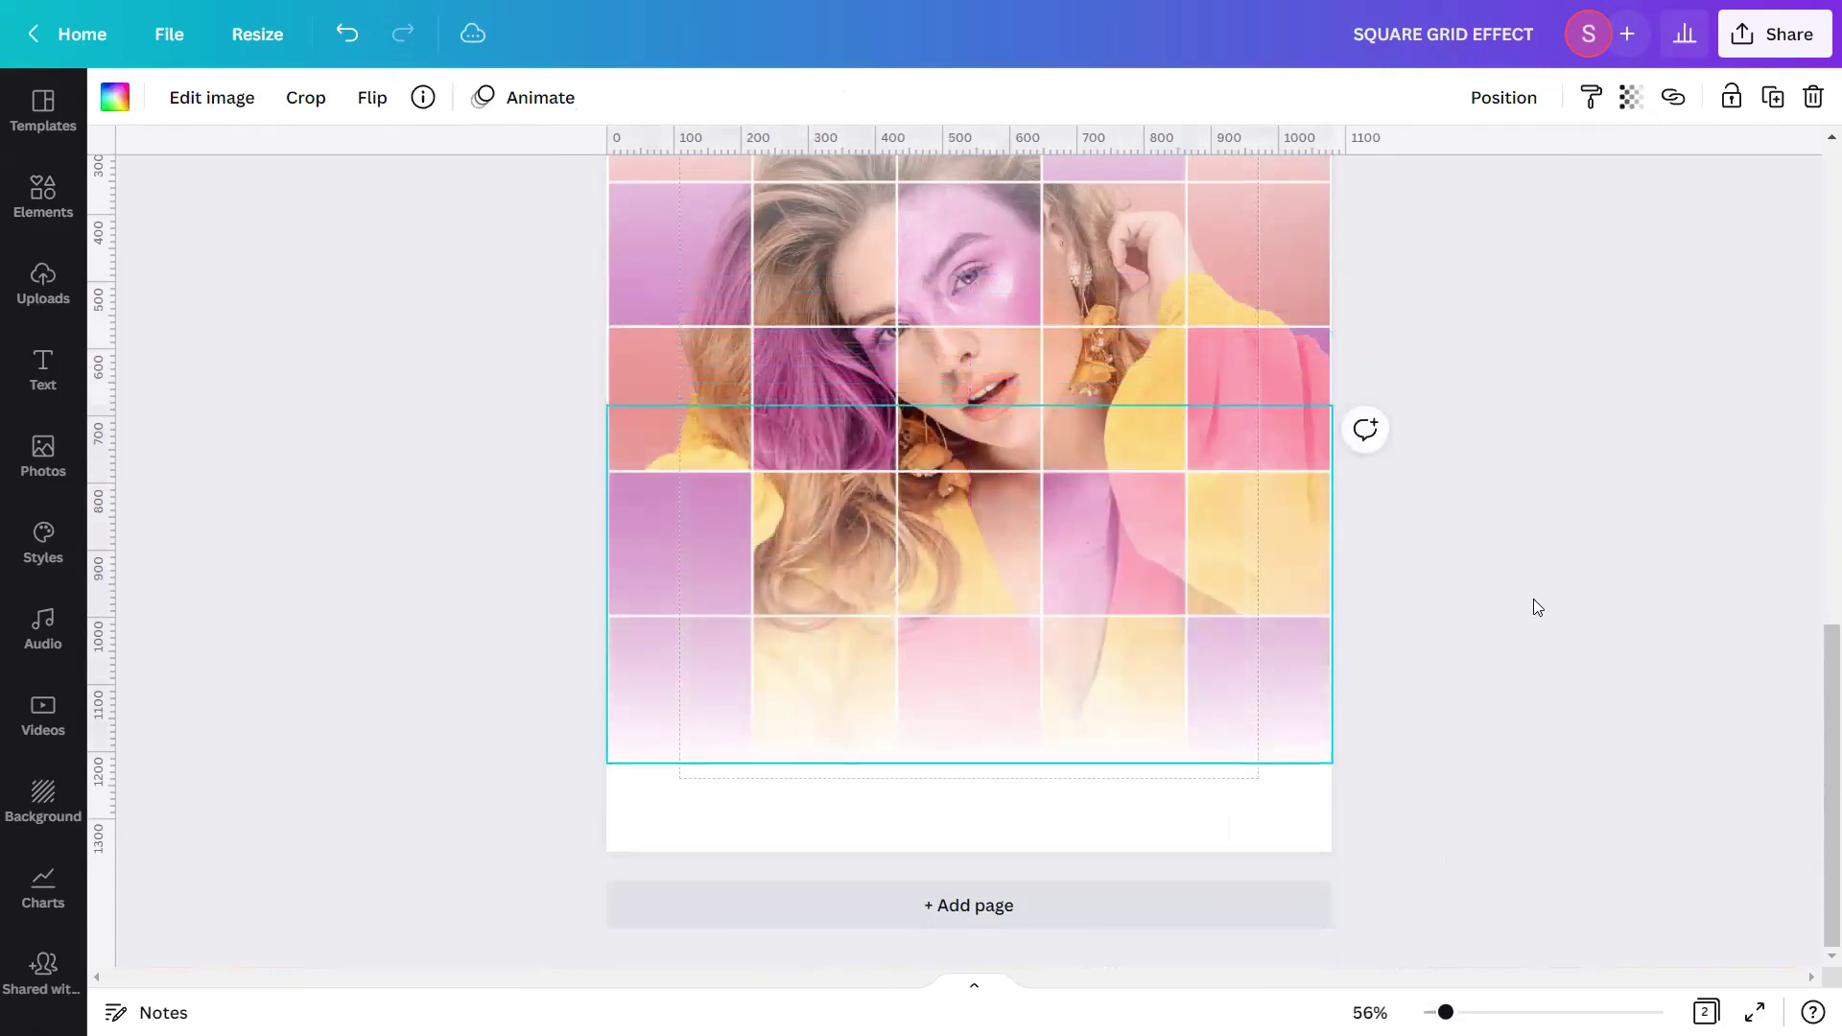
left_click(1503, 97)
left_click(1385, 320)
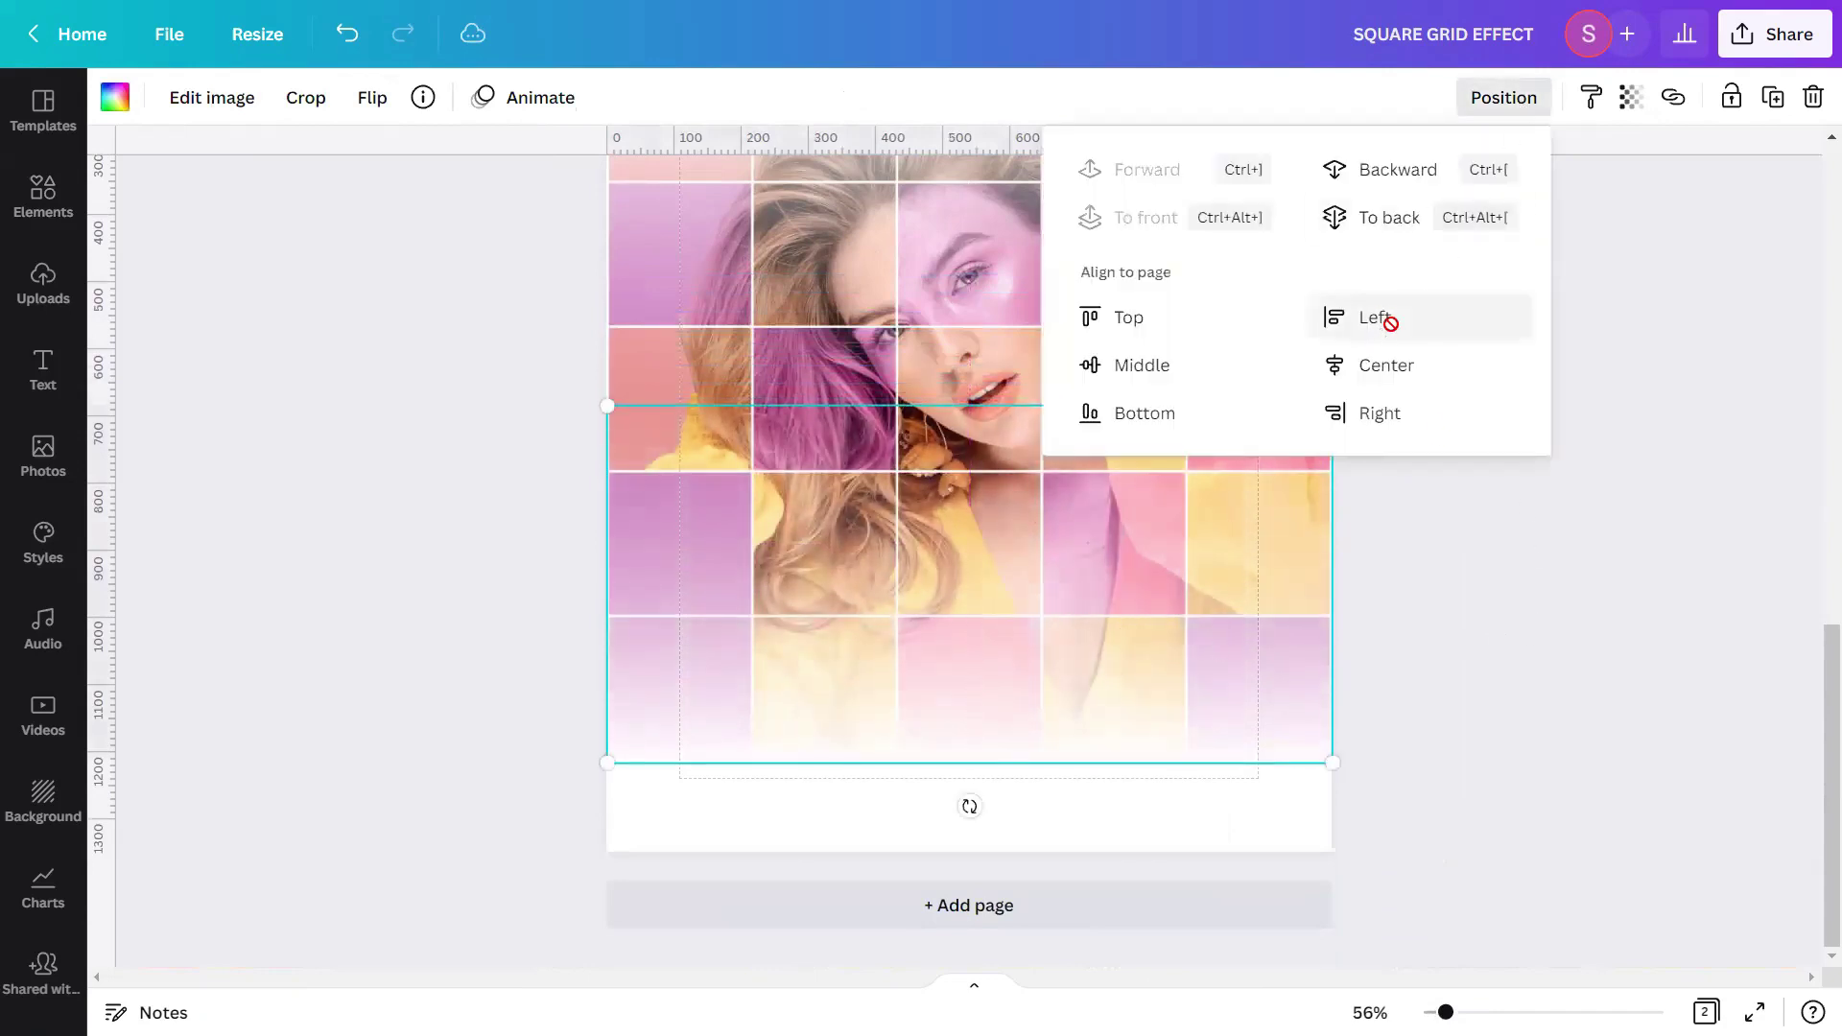
left_click(1471, 687)
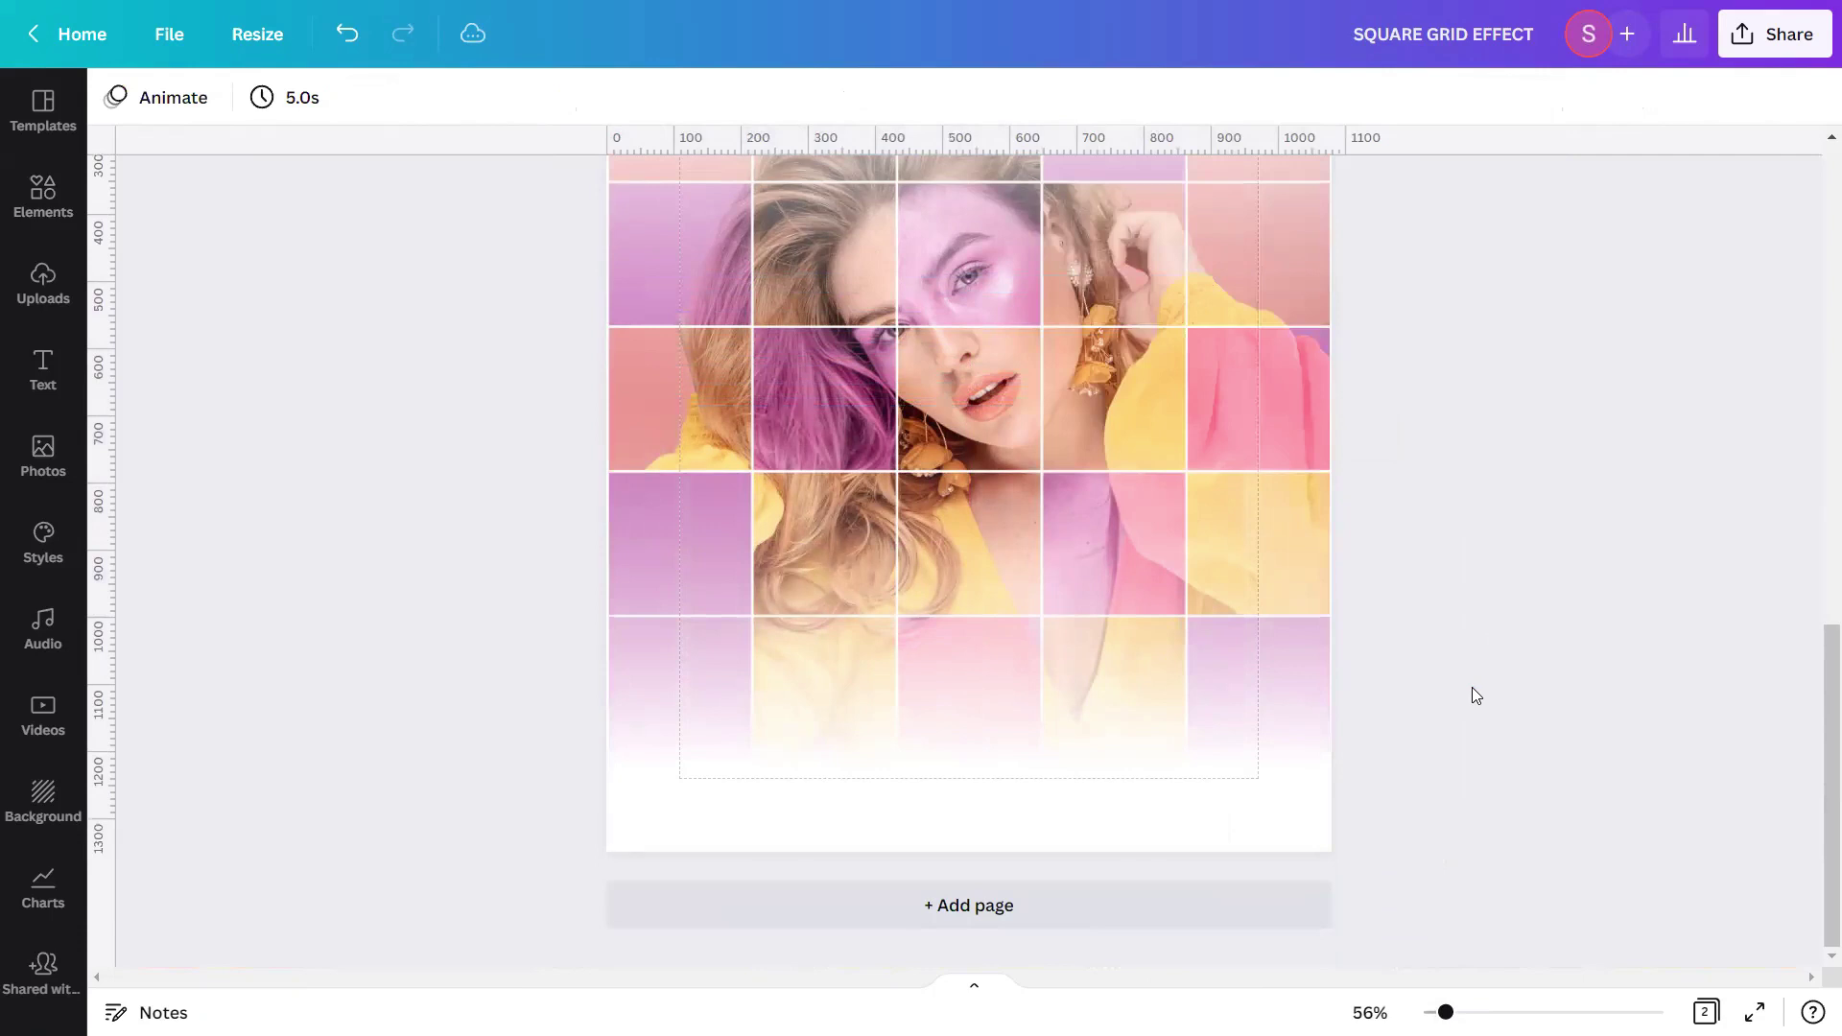
left_click_drag(1445, 1013, 1439, 1012)
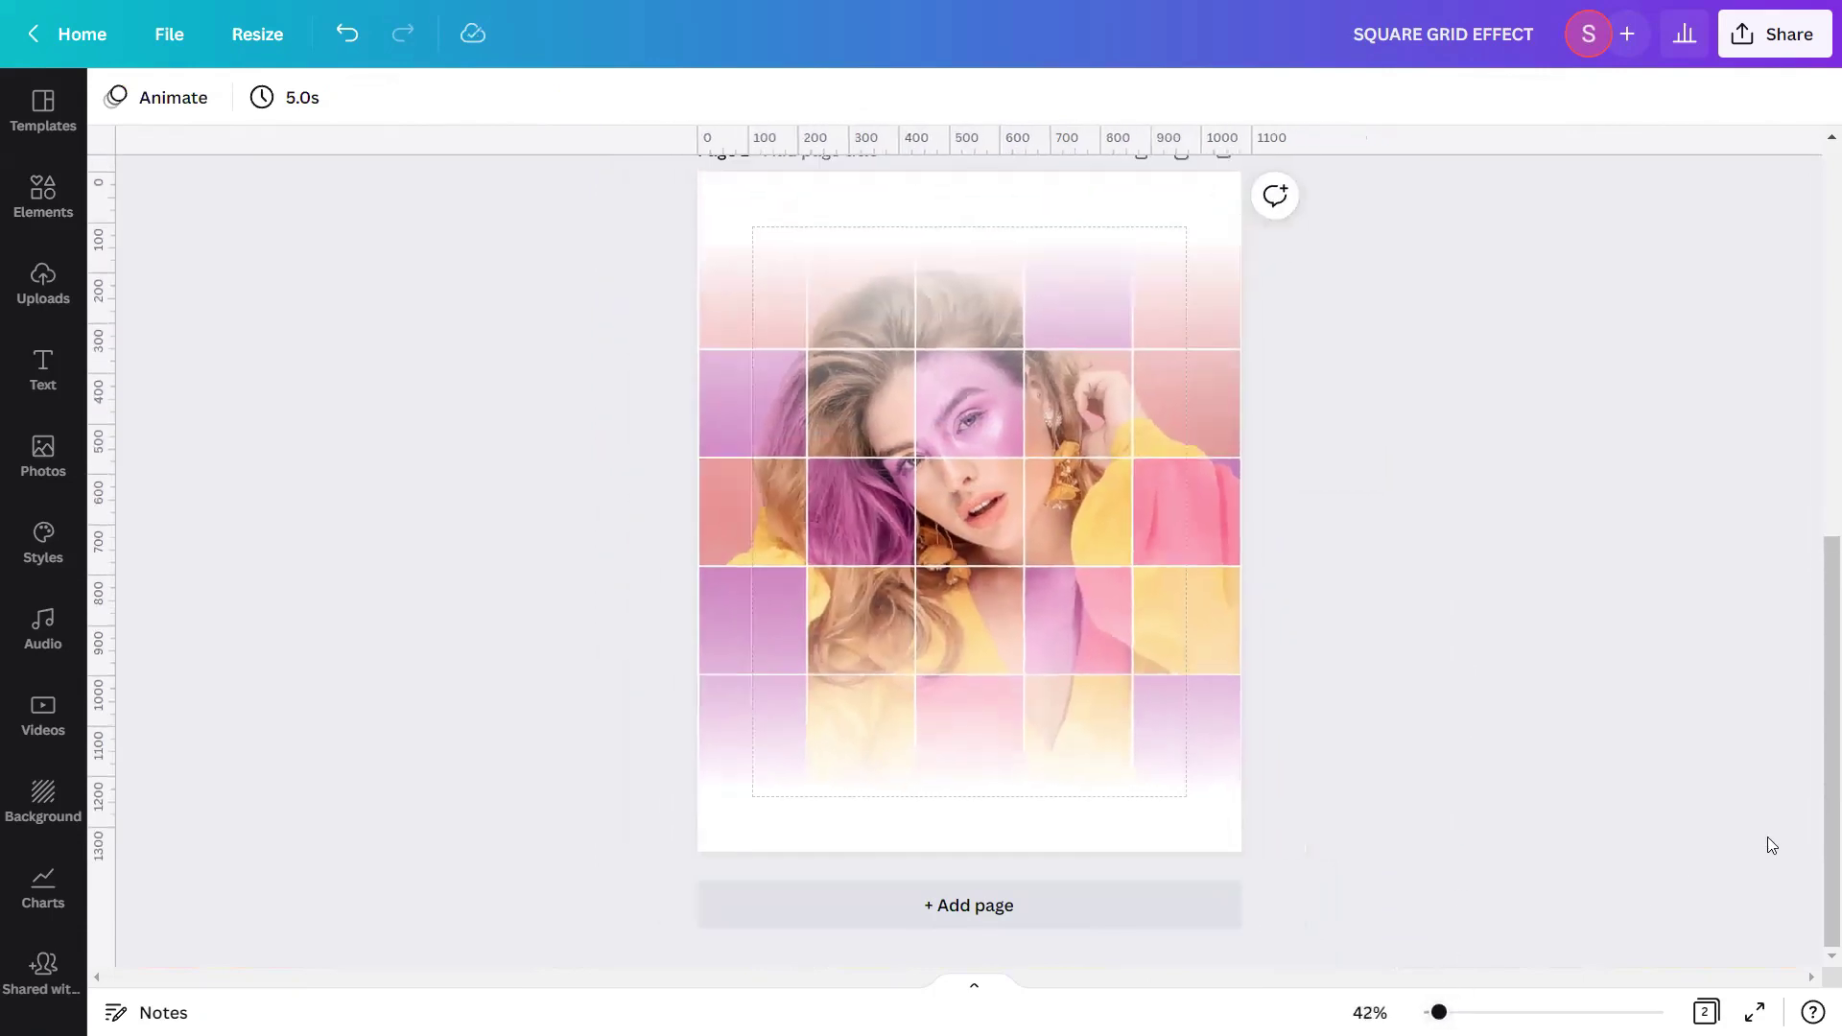
scroll(1631, 806, "up", 1)
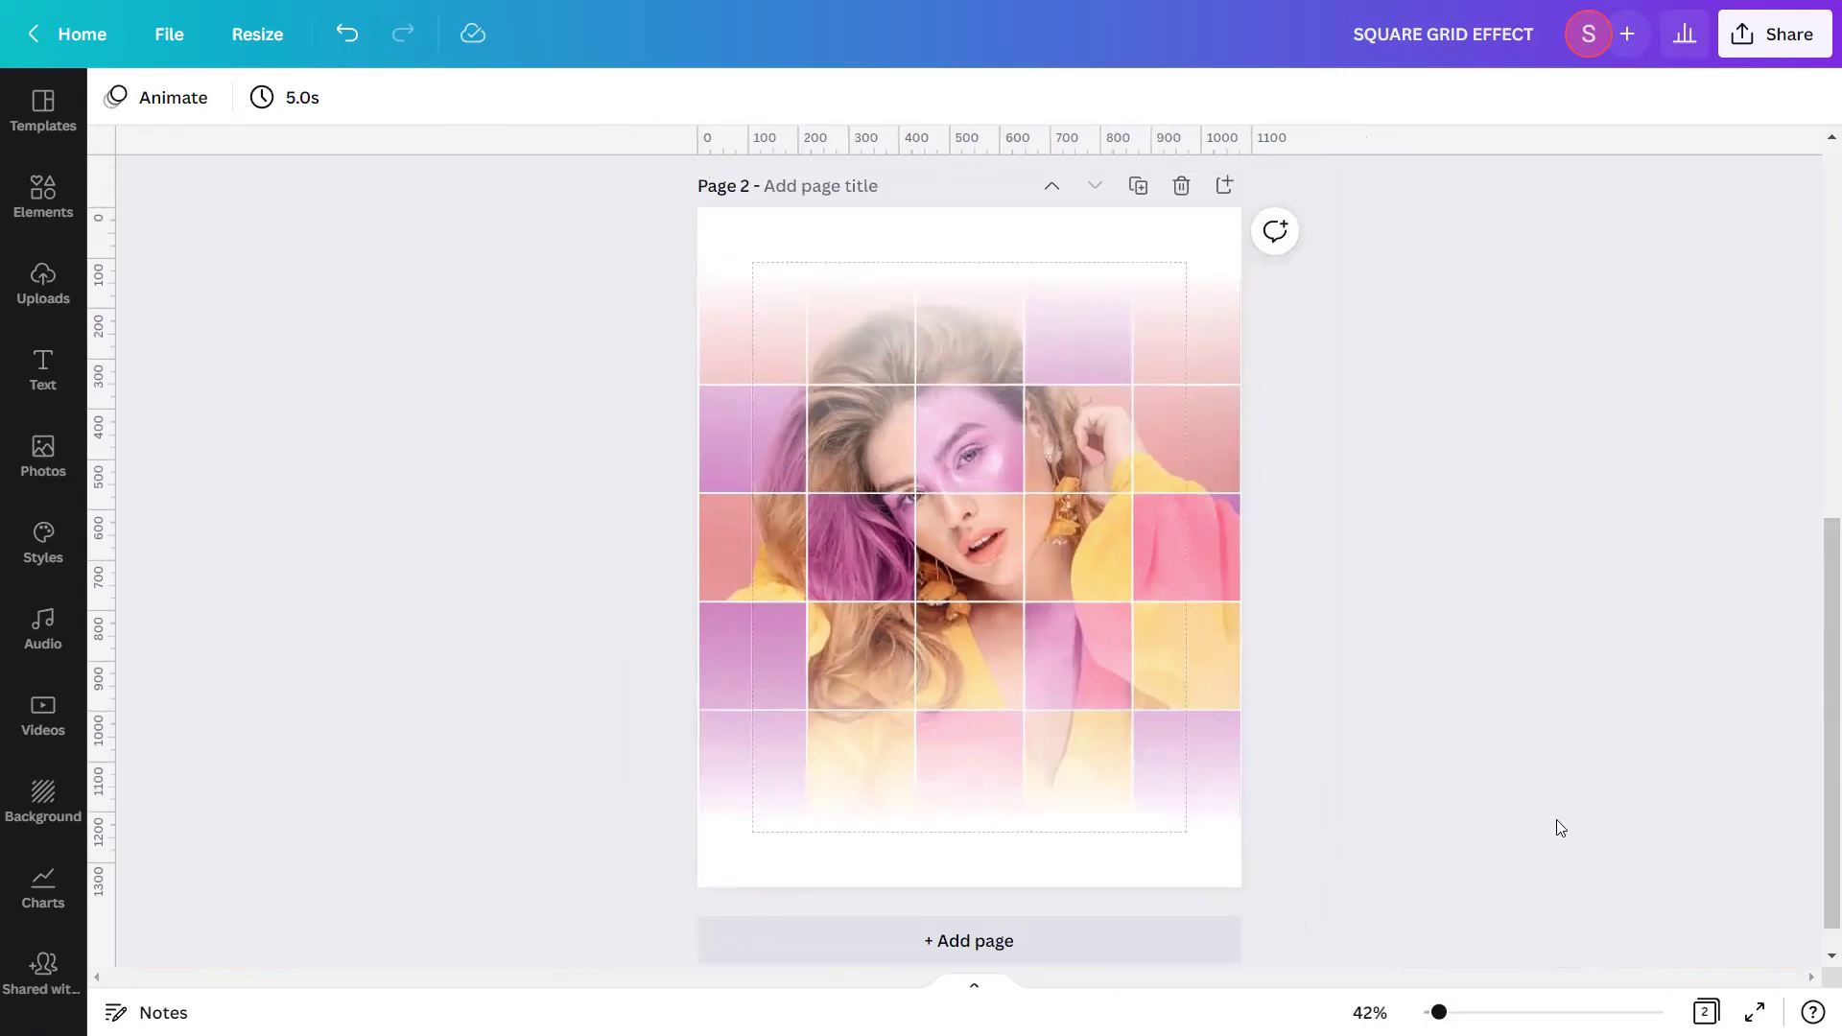
Preview the faded square-grid portrait full screen as a presentation on page 2 of 2
left_click(1755, 1012)
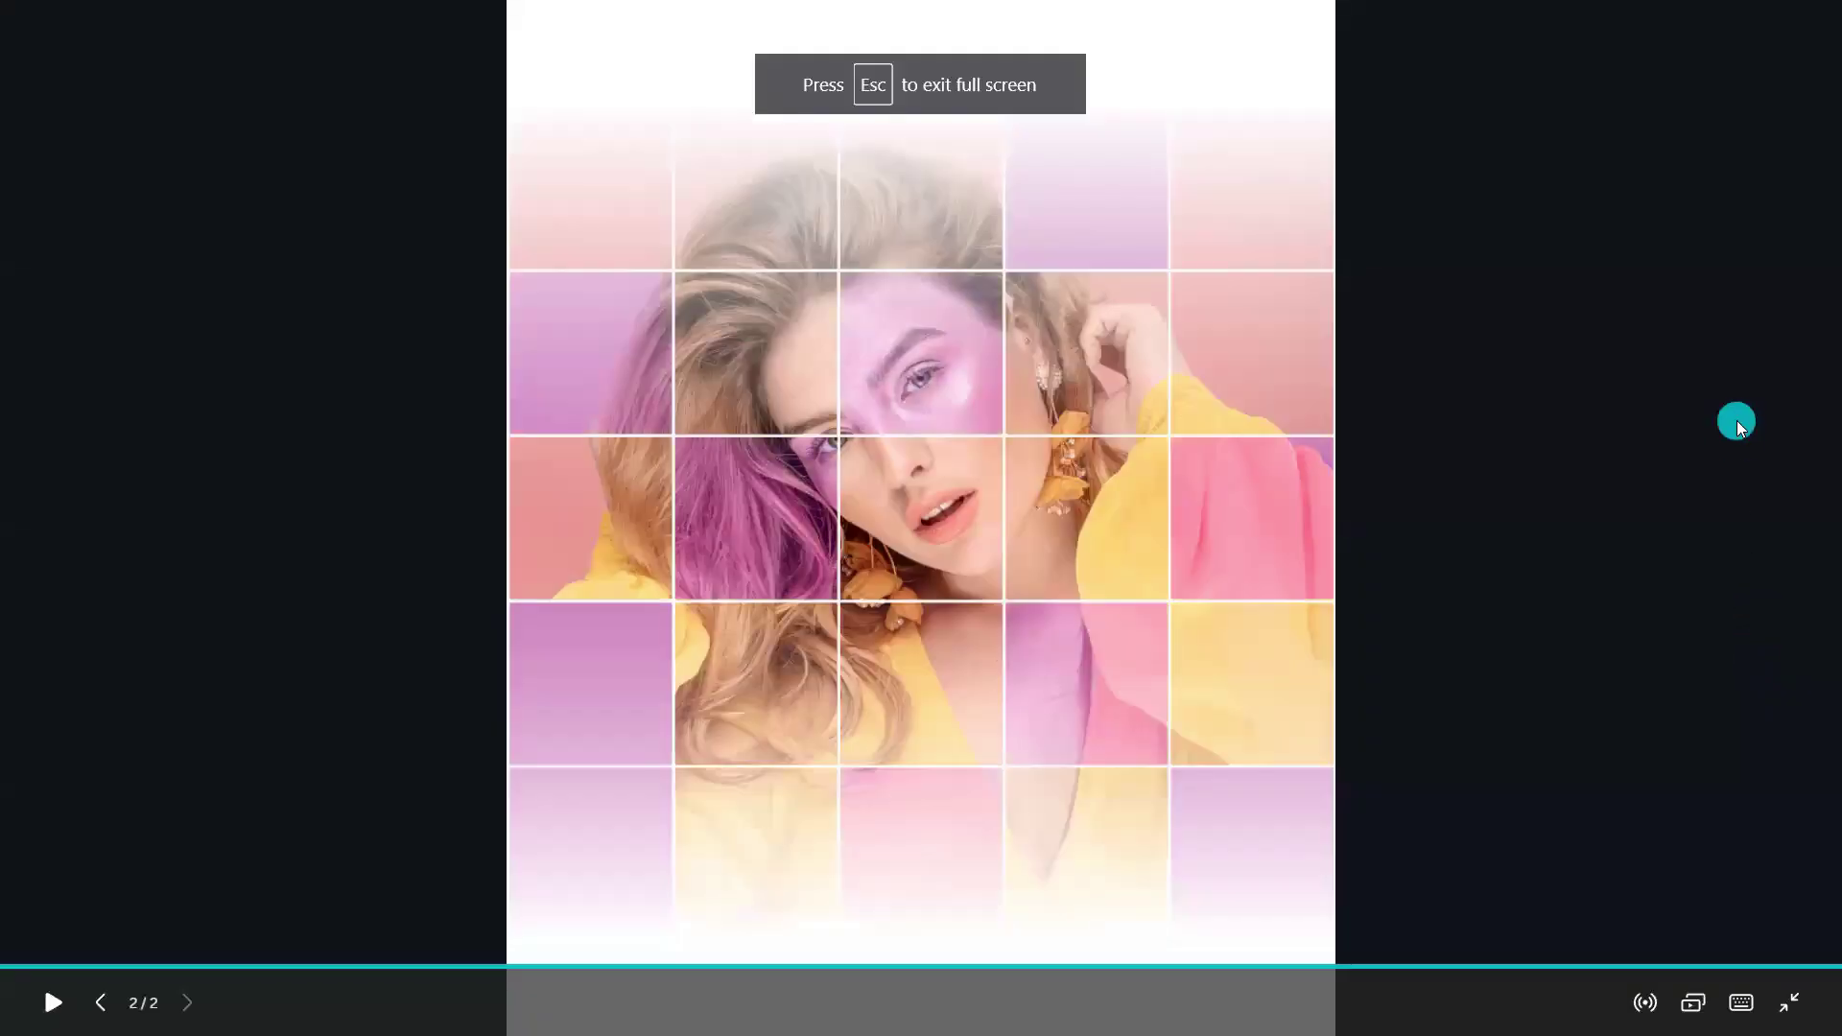